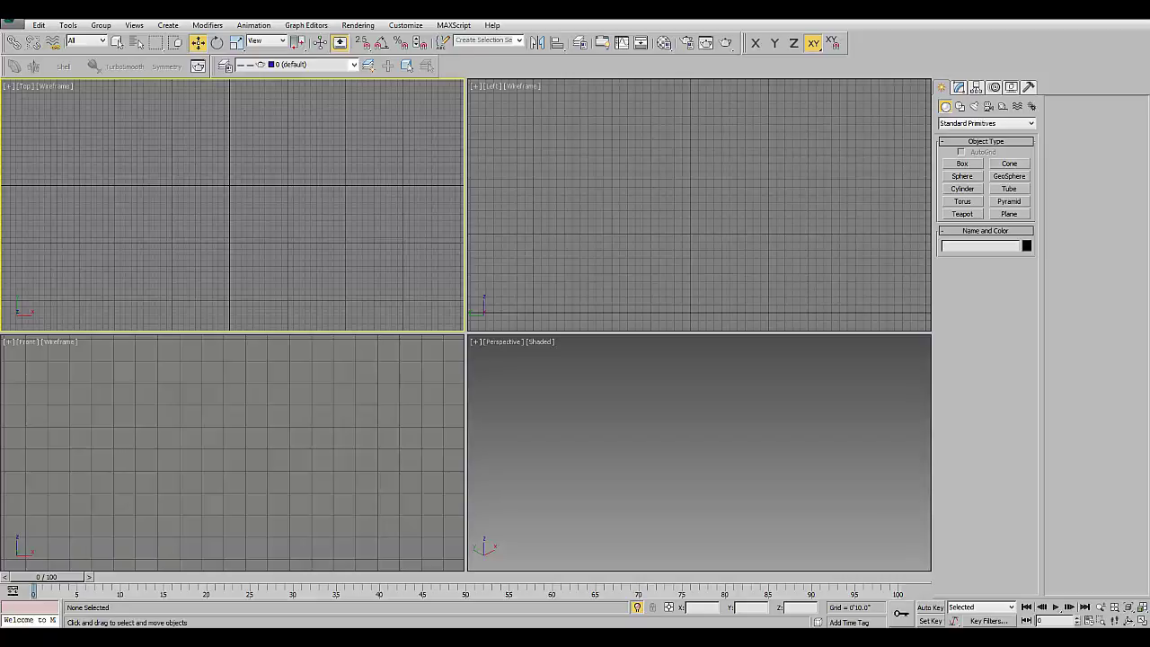
- Set the new-object colour to light grey and draw a plane in the Left view
left_click(1027, 245)
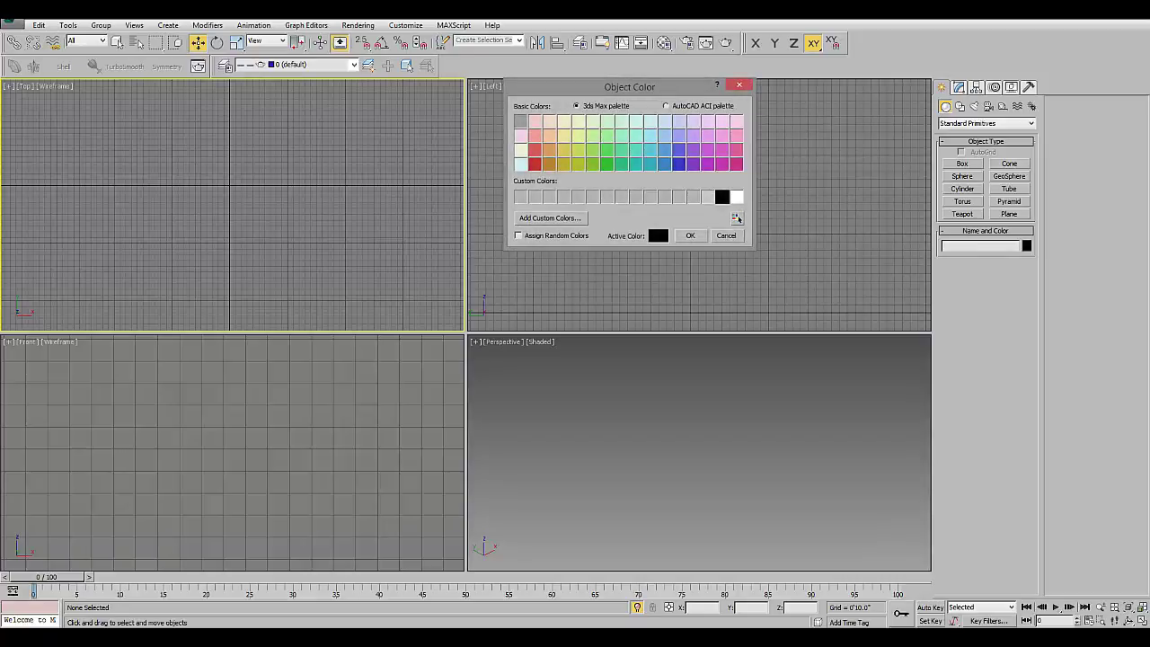
left_click(691, 236)
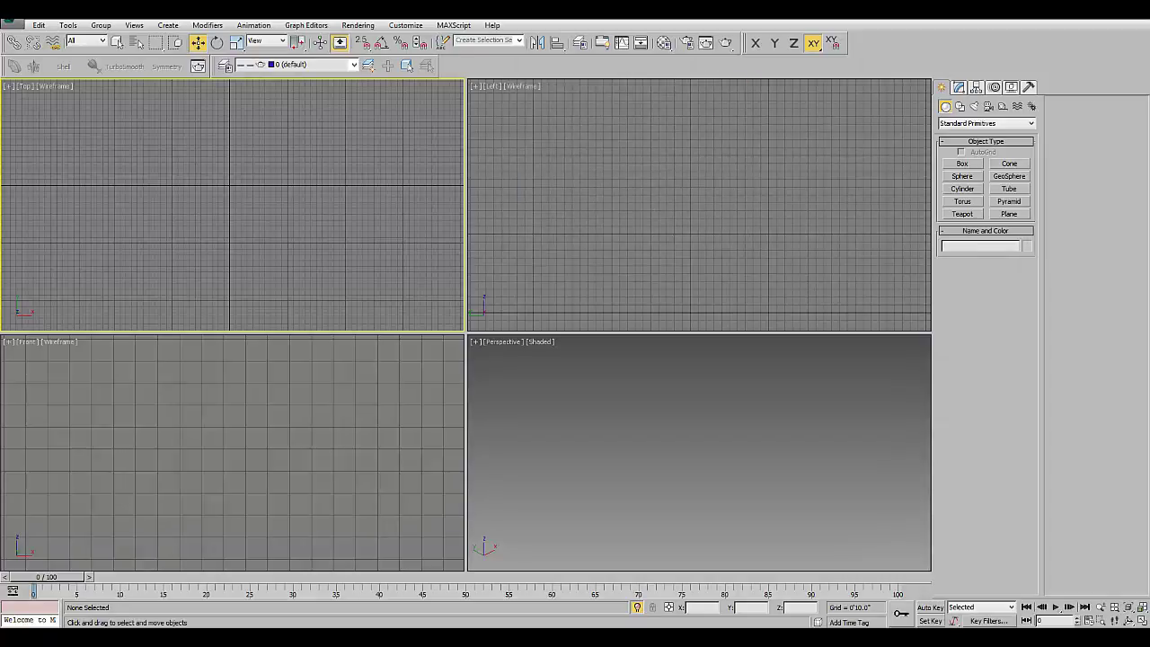
scroll(699, 205, "up", 1)
left_click(1010, 214)
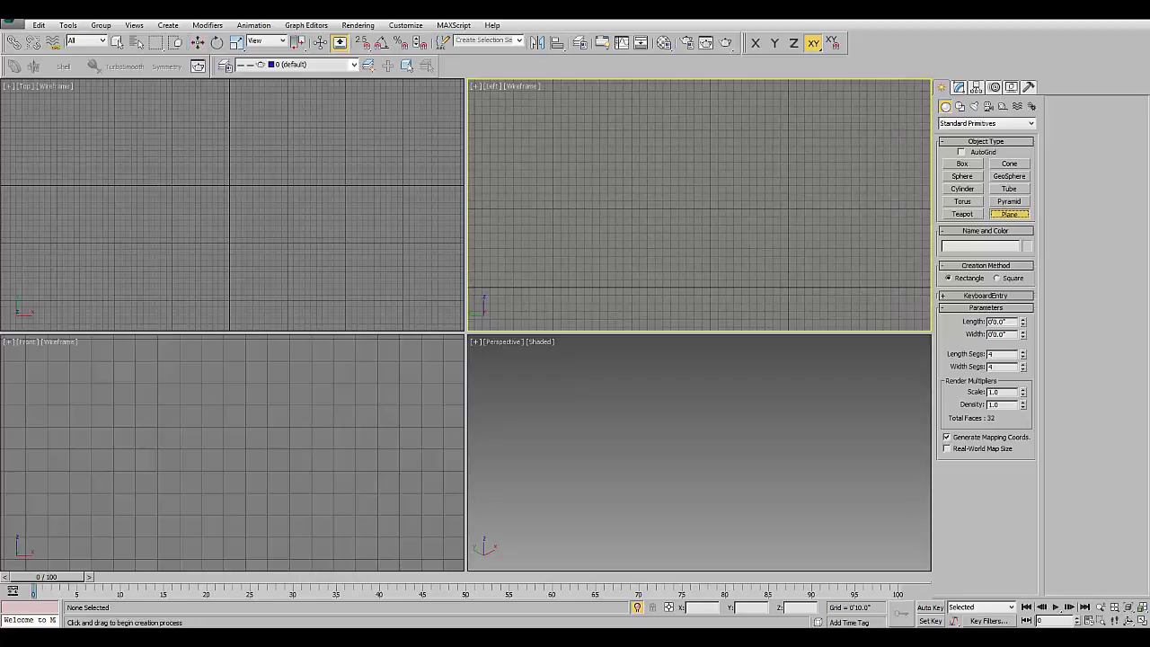
scroll(700, 205, "down", 1)
scroll(699, 205, "down", 1)
scroll(700, 205, "down", 1)
left_click_drag(676, 167, 736, 221)
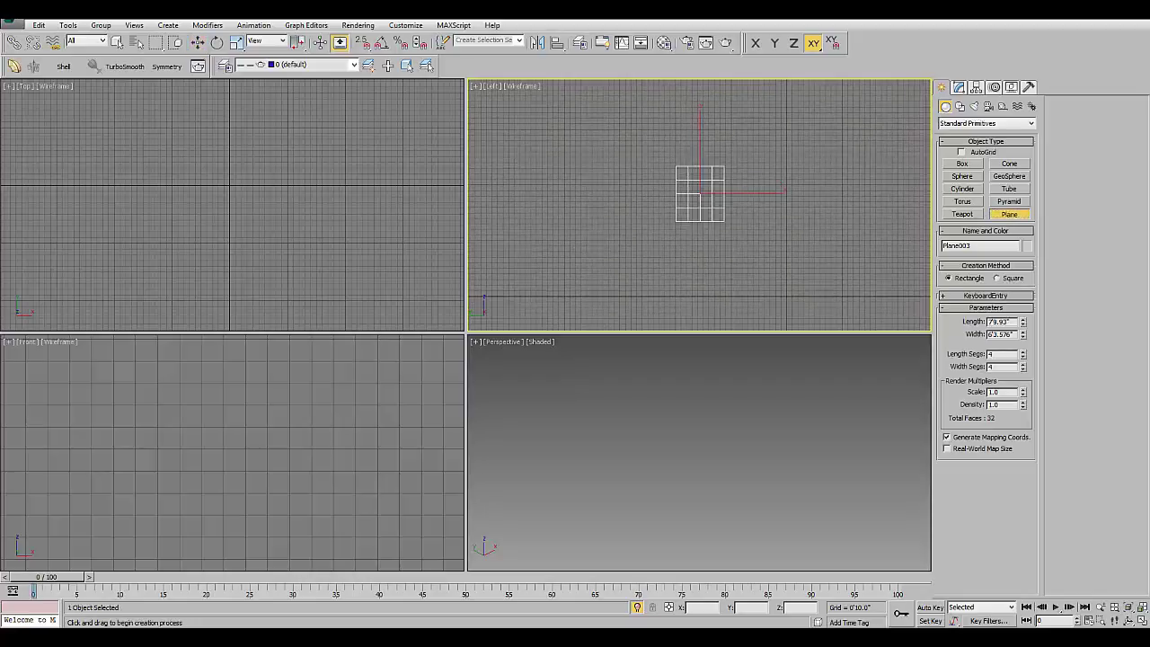
- Set the plane's Length and Width to 1'0" so it is square
key("w")
left_click(959, 87)
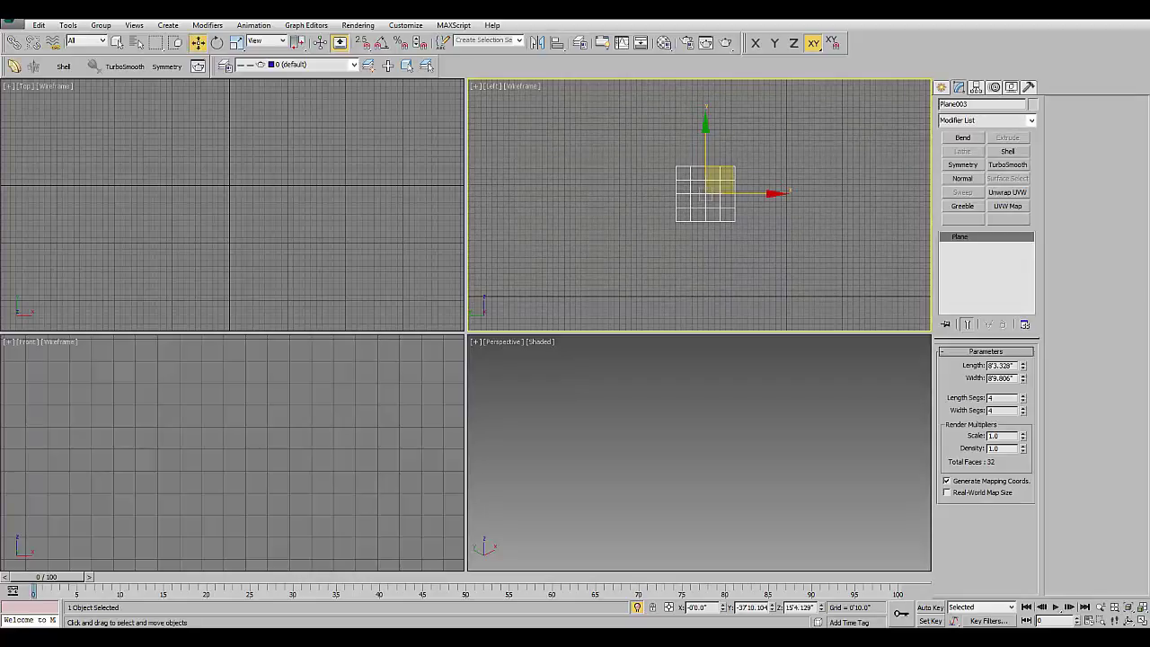
type("1'0.0")
key("Tab")
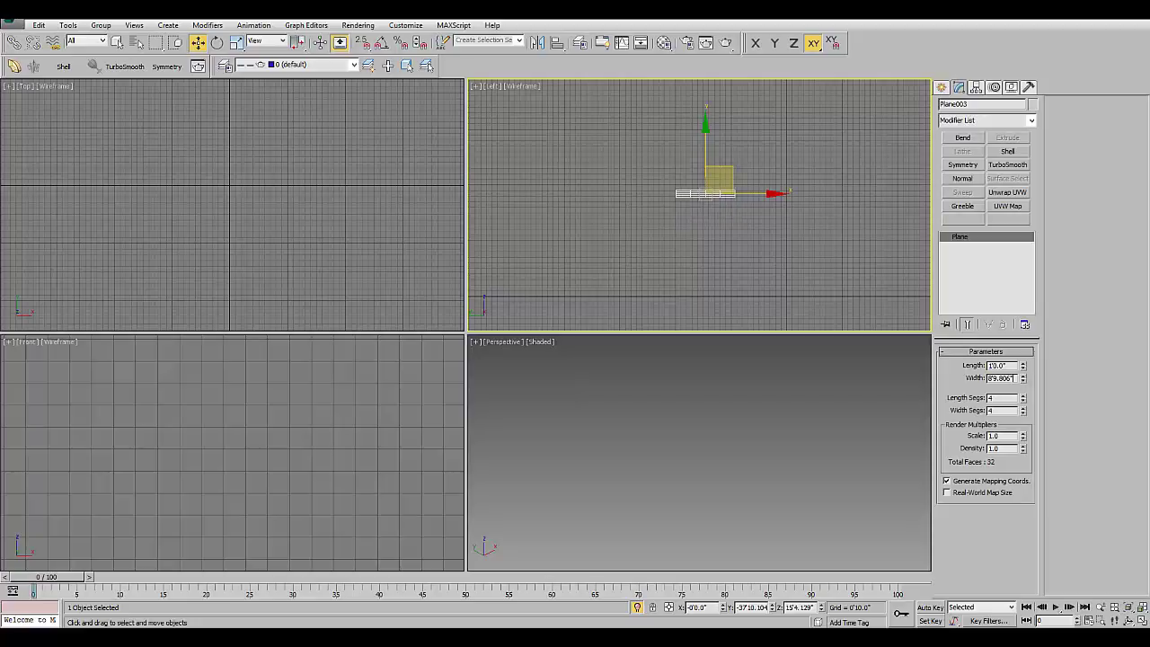
type("1")
key("Return")
mouse_move(693, 209)
middle_mouse_down()
mouse_move(642, 173)
mouse_move(684, 174)
middle_mouse_up()
scroll(683, 175, "up", 3)
scroll(698, 190, "up", 3)
scroll(692, 198, "up", 2)
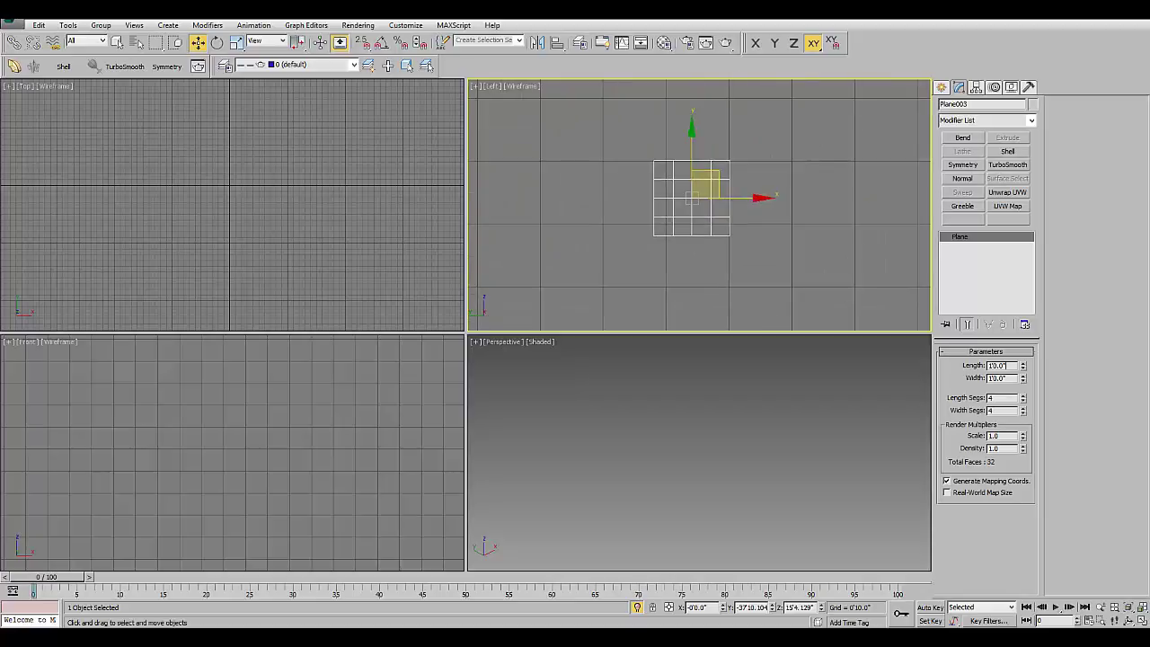
- Reduce the plane to 1 length segment and 1 width segment
double_click(1002, 397)
type("1")
key("Tab")
type("1")
scroll(694, 182, "up", 2)
scroll(693, 183, "up", 2)
middle_click_drag(694, 183, 694, 206)
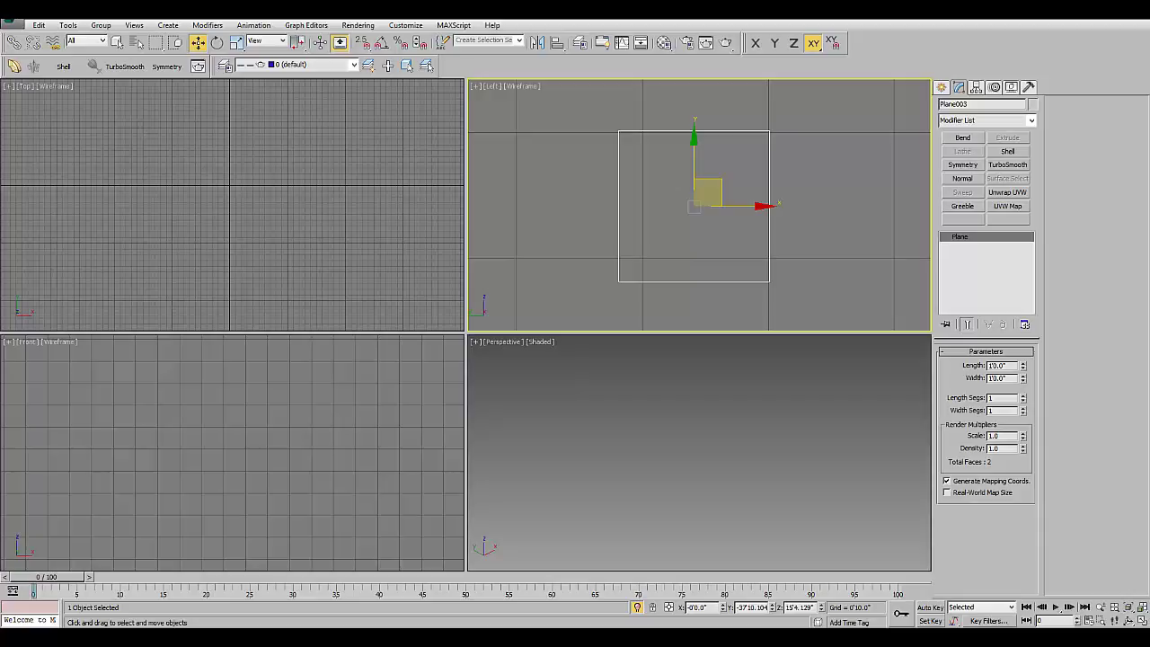
middle_click_drag(700, 205, 715, 198)
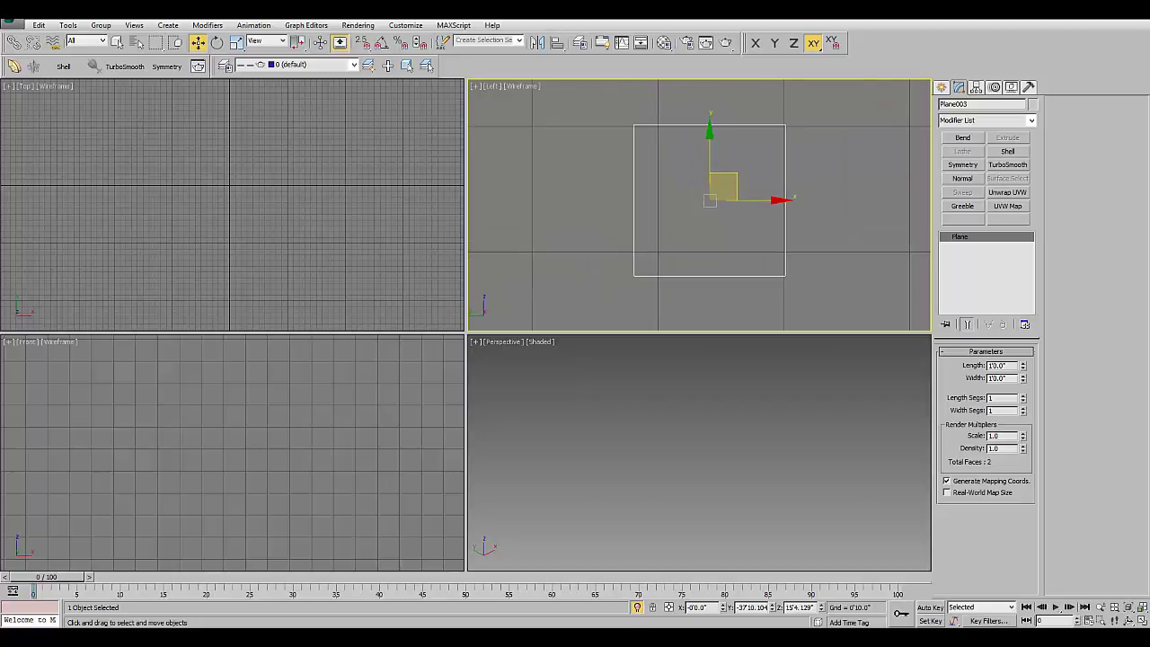
- Connect the side edges with two horizontal edges and scale them out toward top and bottom
key("2")
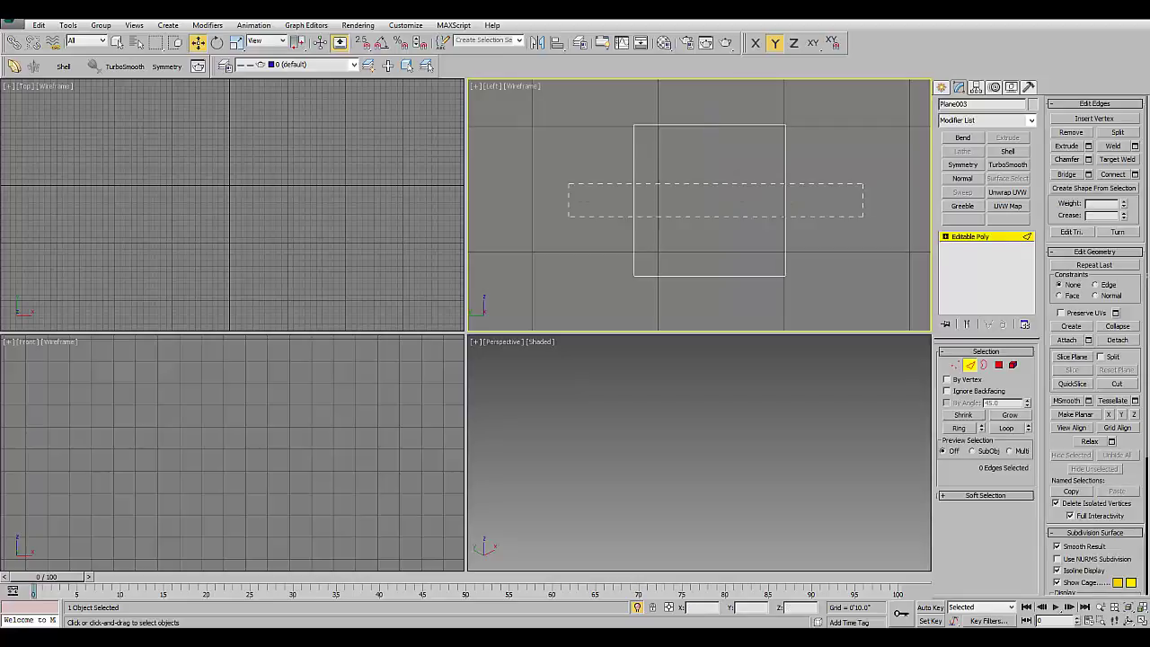
left_click_drag(568, 184, 863, 216)
left_click(1135, 173)
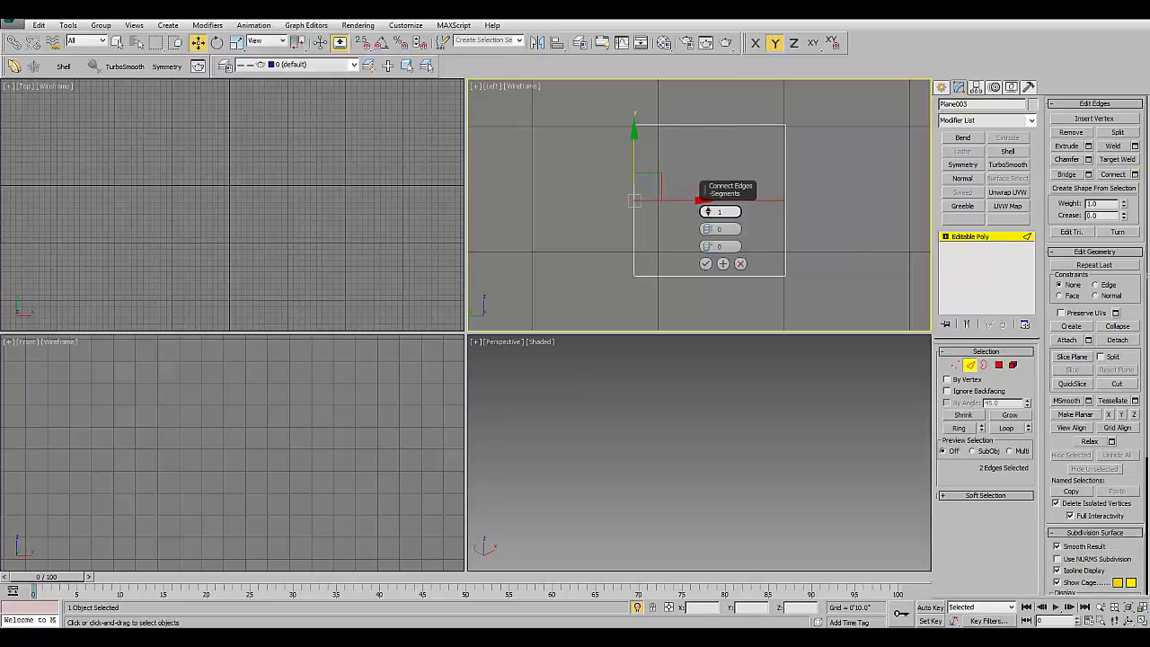
left_click(706, 264)
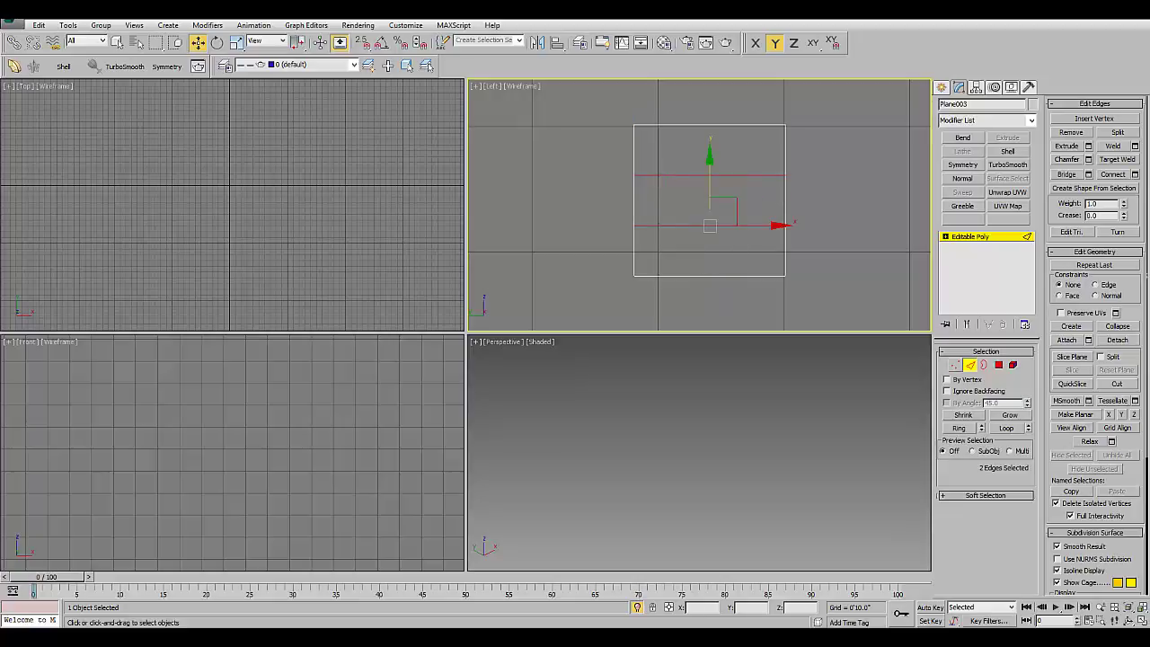
key("1")
left_click_drag(559, 149, 830, 238)
key("g")
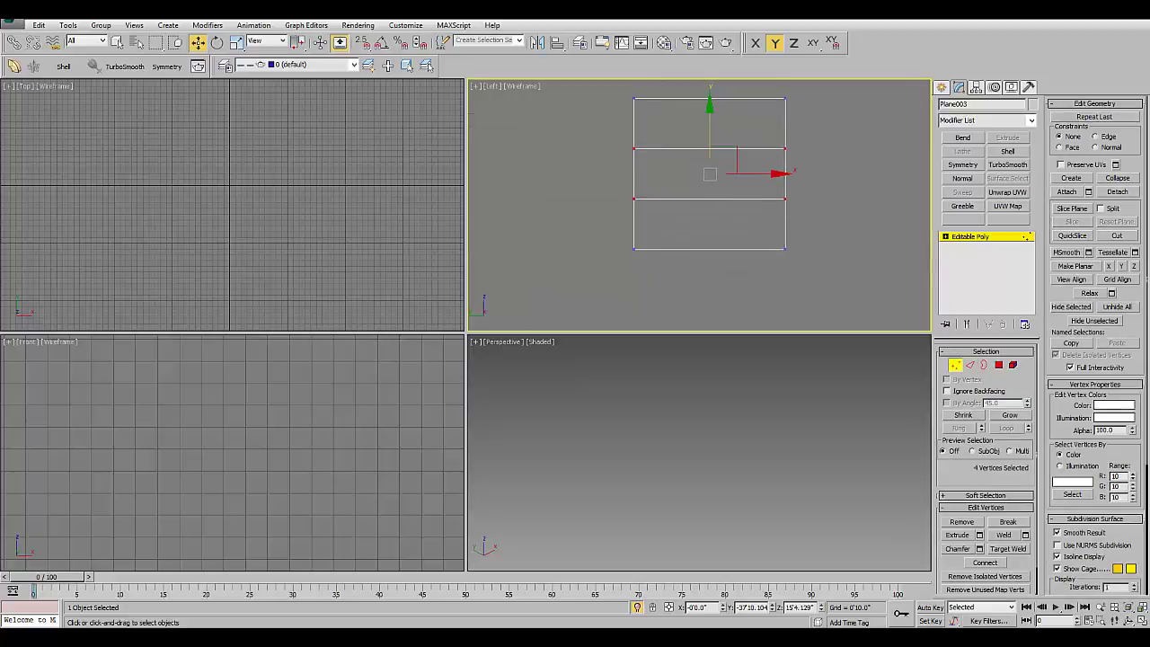
key("r")
left_click_drag(705, 144, 706, 99)
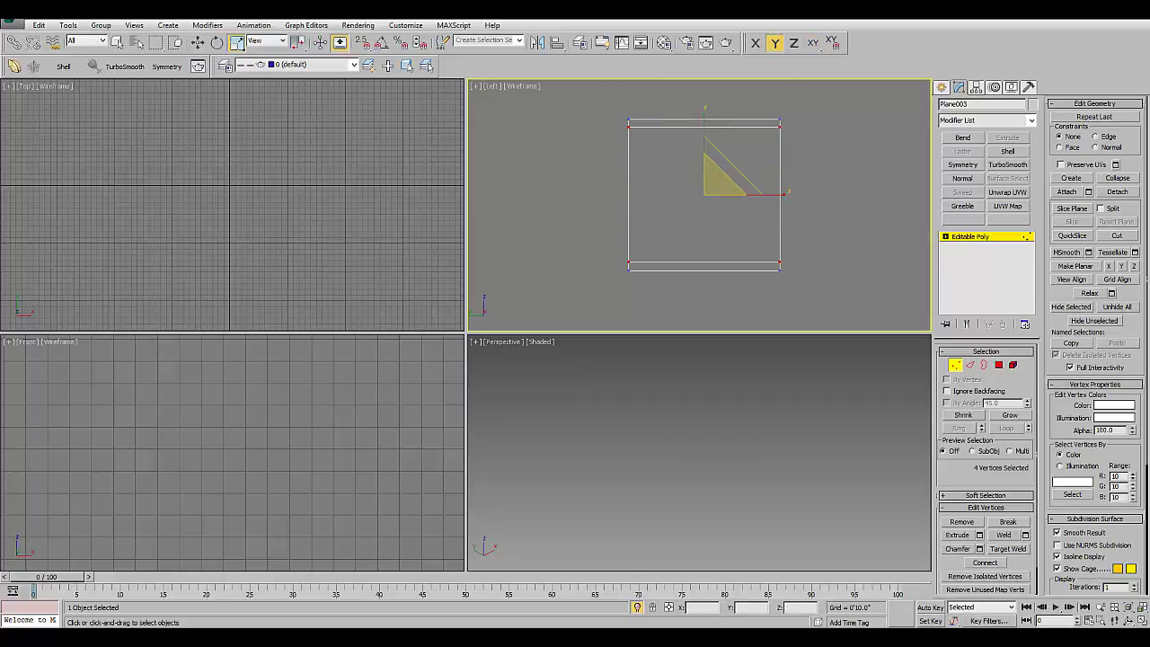
- Connect the top and bottom edges with two vertical edges and scale them out toward the sides
key("w")
left_click(971, 365)
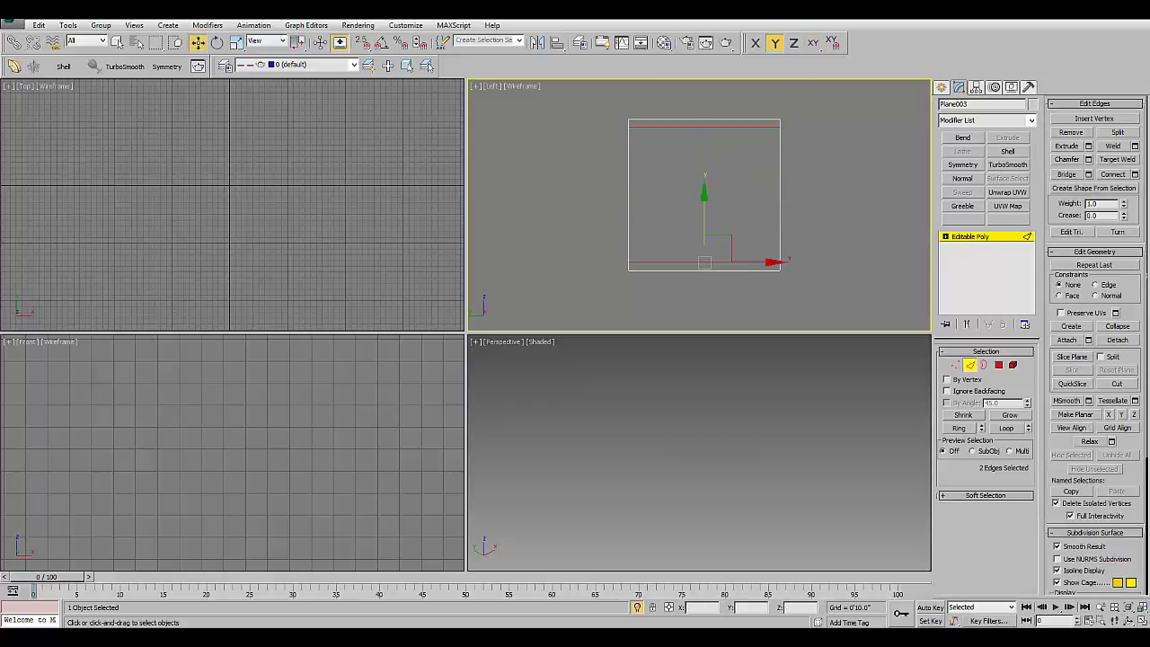
left_click(1135, 174)
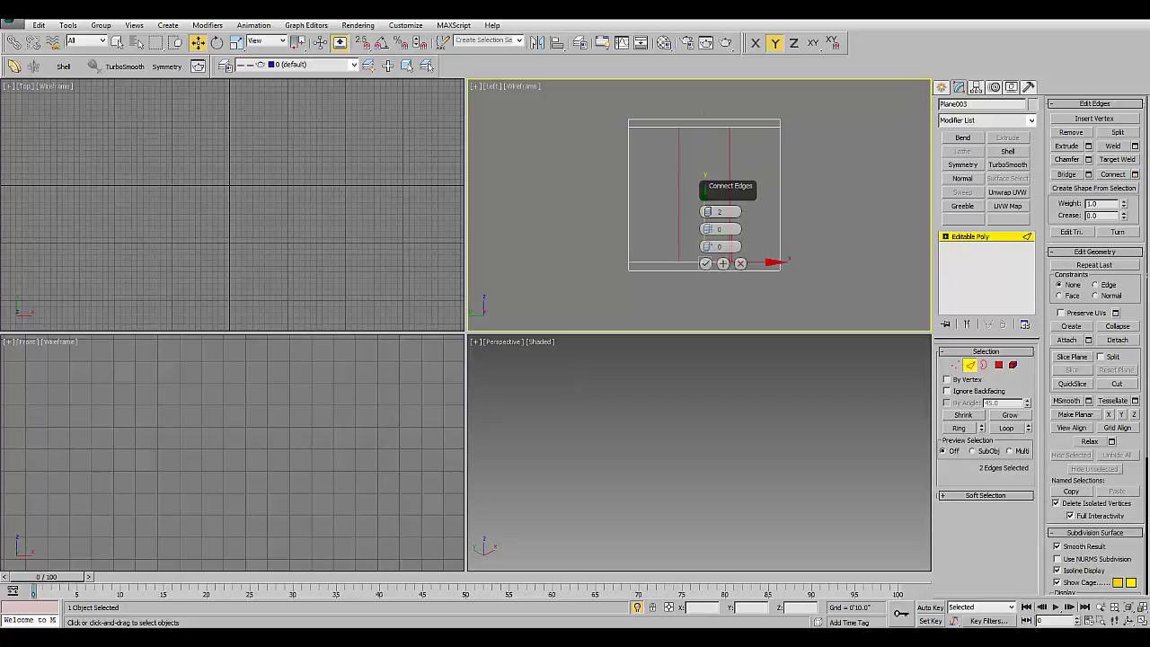
left_click(706, 263)
left_click(955, 365)
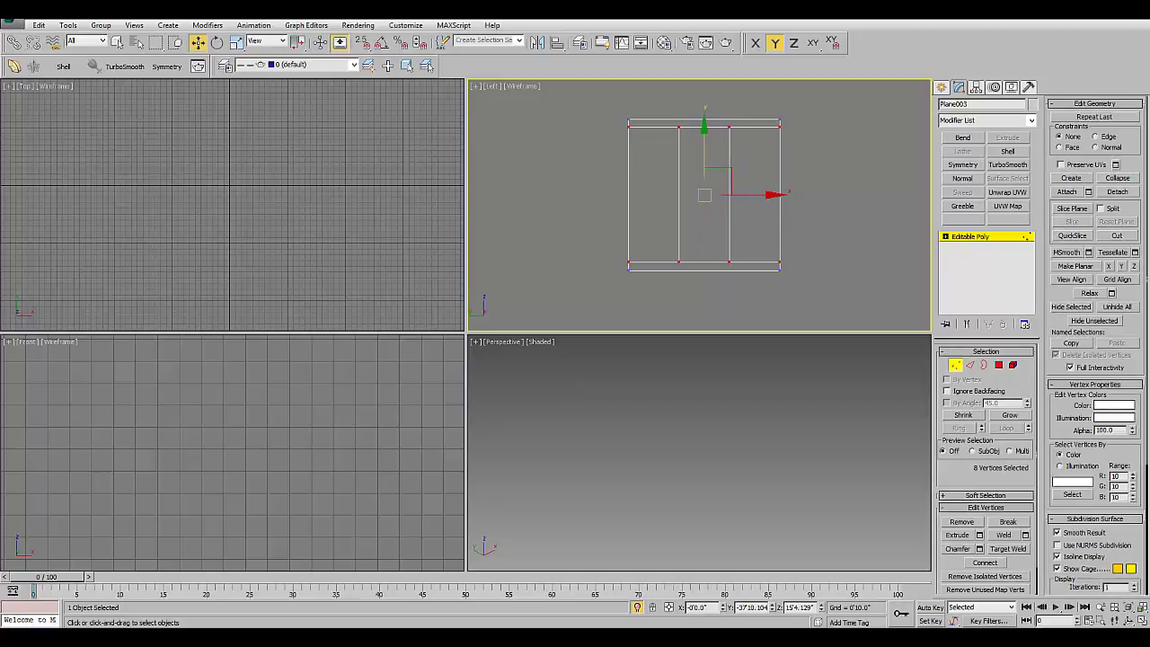
key("r")
key("F5")
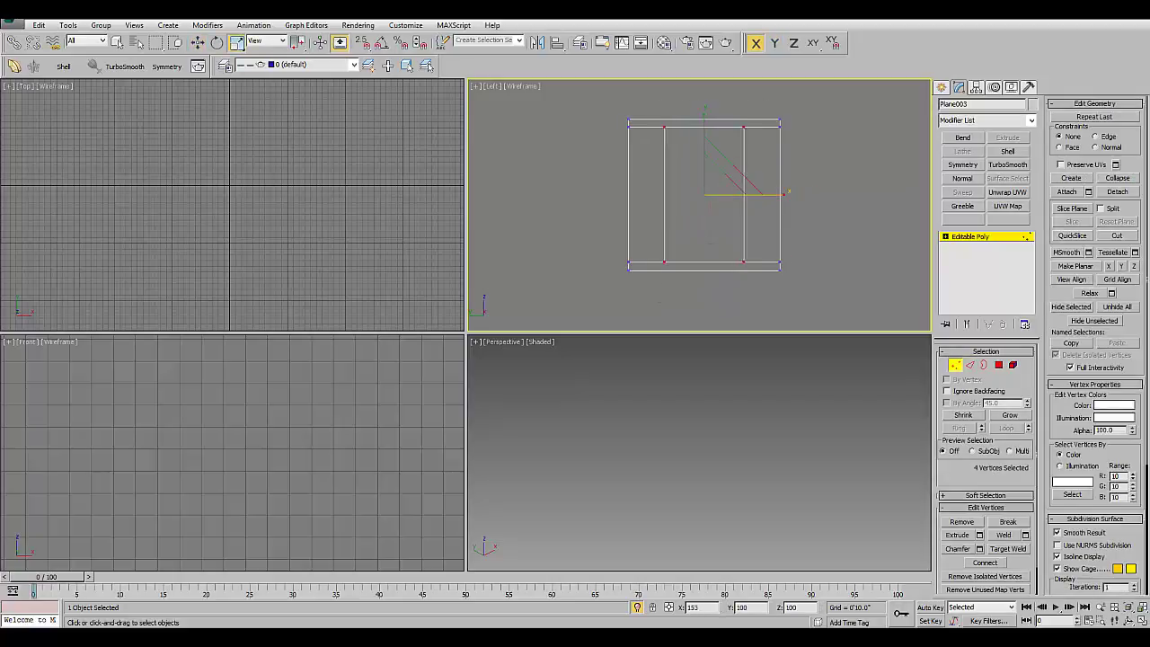
left_click_drag(710, 194, 755, 194)
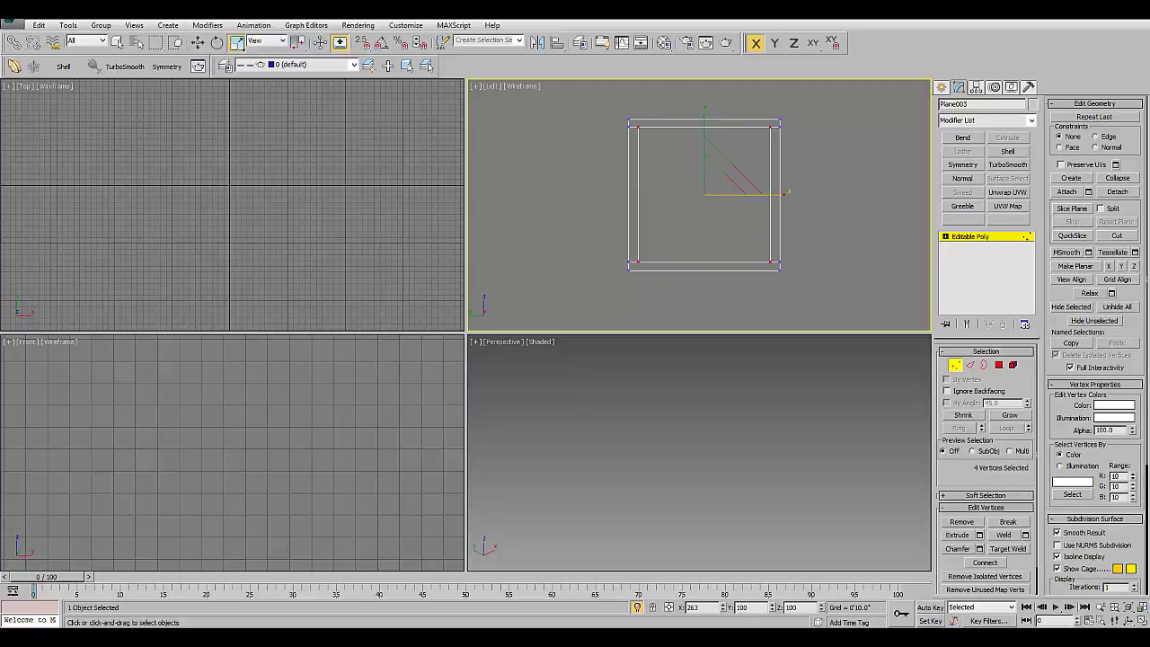
- Select the two side border polygons and detach them from the plane
key("w")
left_click(998, 365)
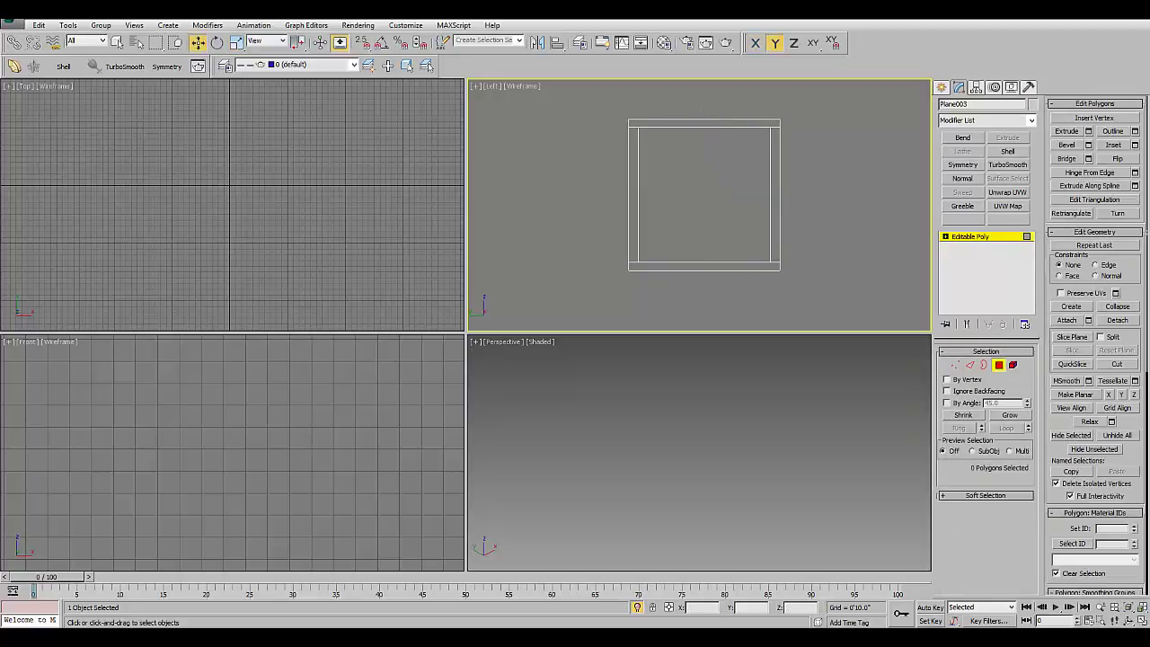
left_click(705, 194)
left_click(854, 288)
middle_click_drag(854, 288, 836, 306)
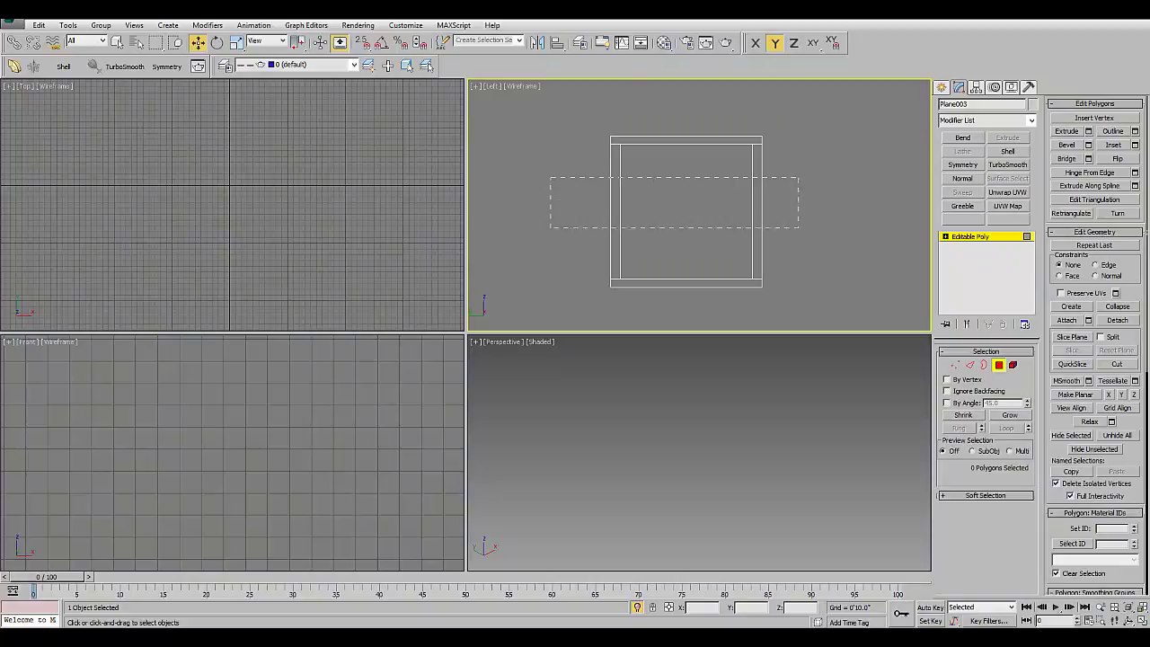
left_click_drag(550, 177, 798, 226)
left_click(1117, 320)
key("Return")
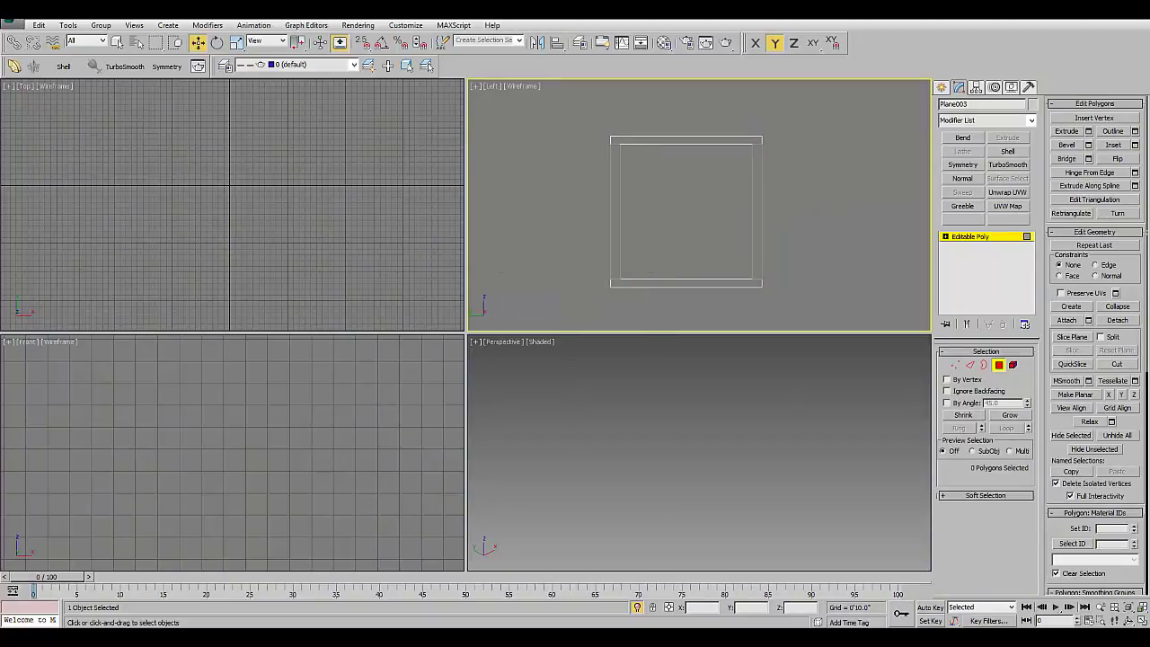
- Attach the detached side pieces back into the frame object
key("2")
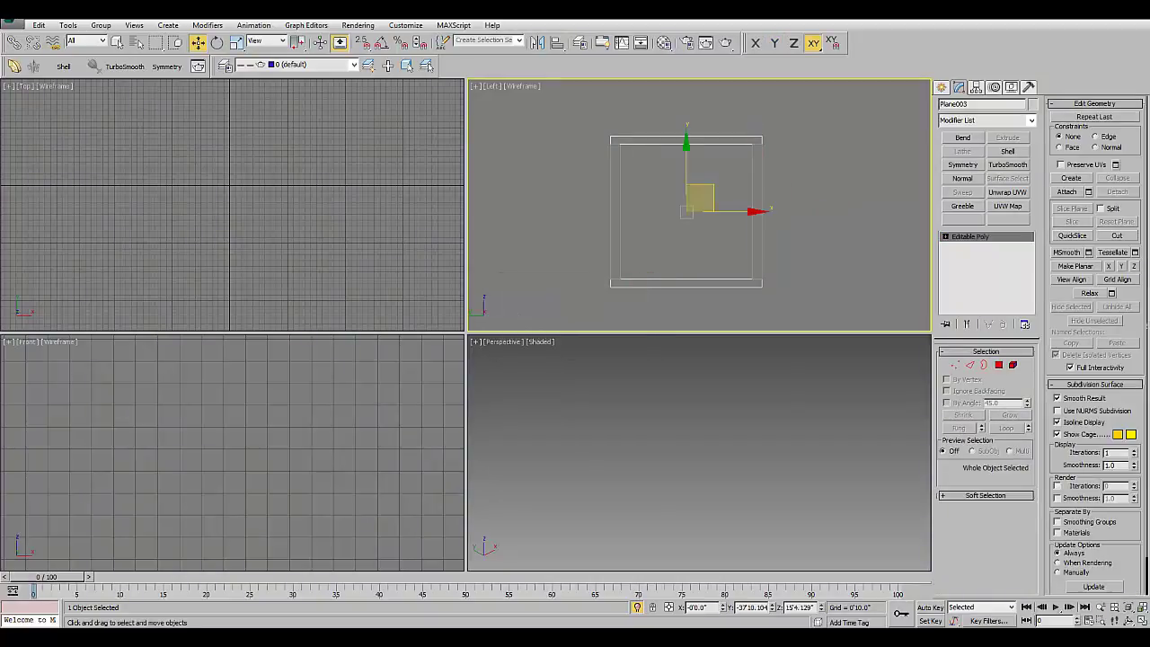
key("1")
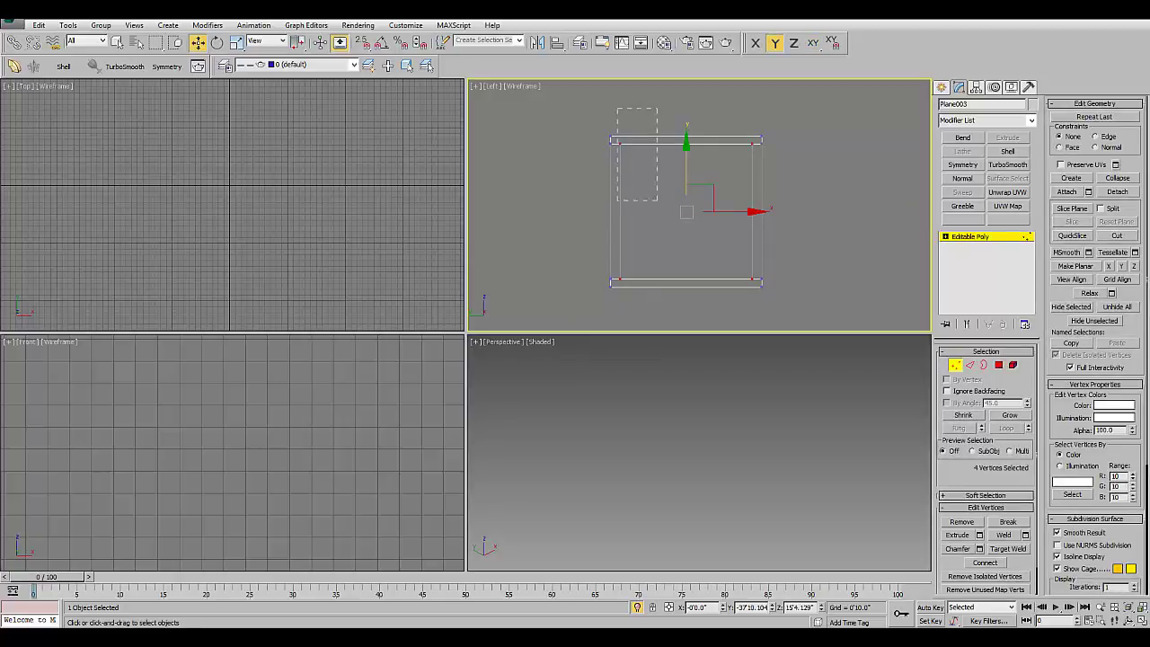
left_click_drag(616, 108, 657, 200)
key("ctrl+d")
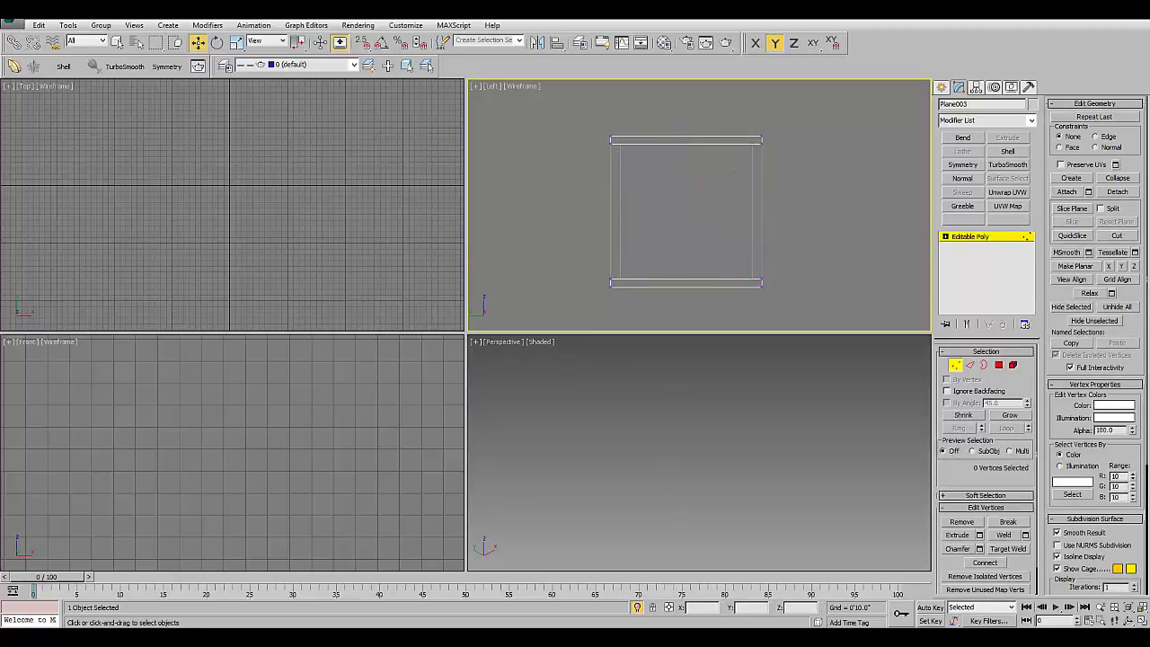
key("1")
left_click(1067, 191)
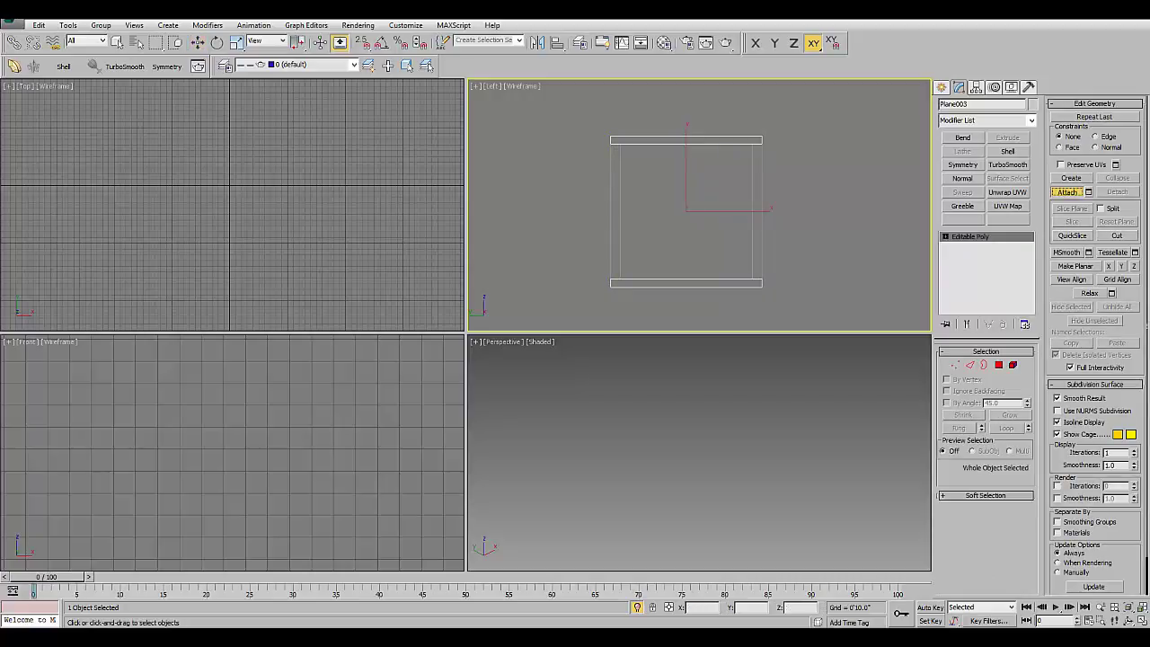
left_click(620, 211)
right_click(701, 449)
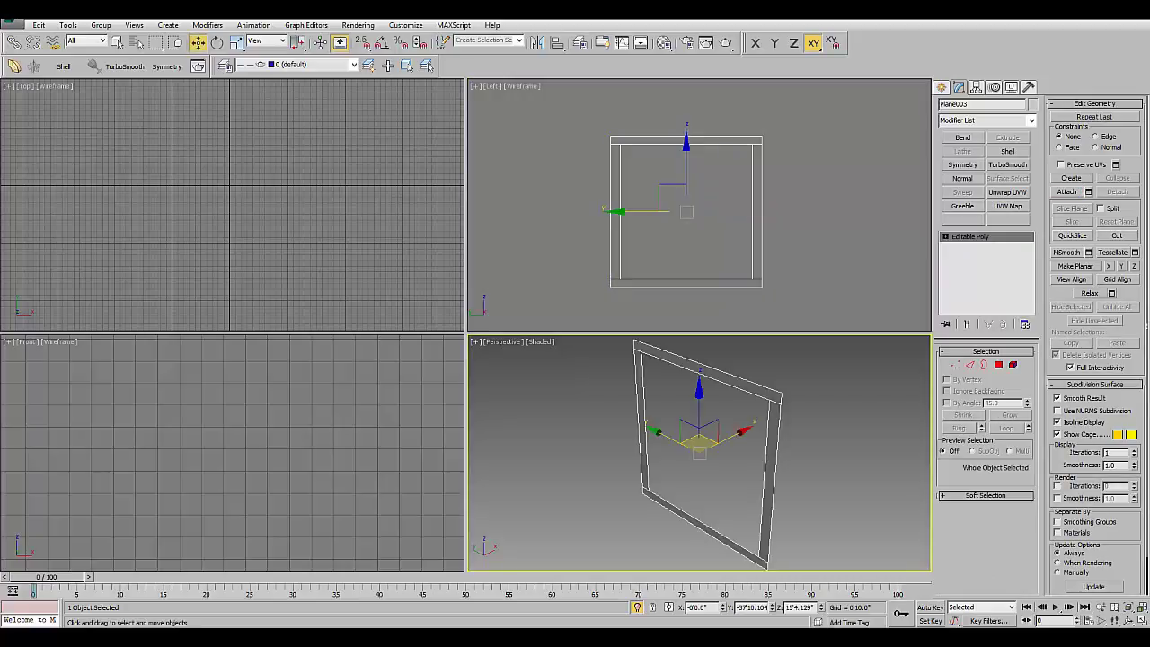
- Add a Shell modifier with a 0'1.0" outer amount to thicken the frame
mouse_move(701, 450)
middle_mouse_down("alt")
mouse_move(755, 449)
mouse_move(693, 449)
middle_mouse_up("alt")
left_click(1007, 151)
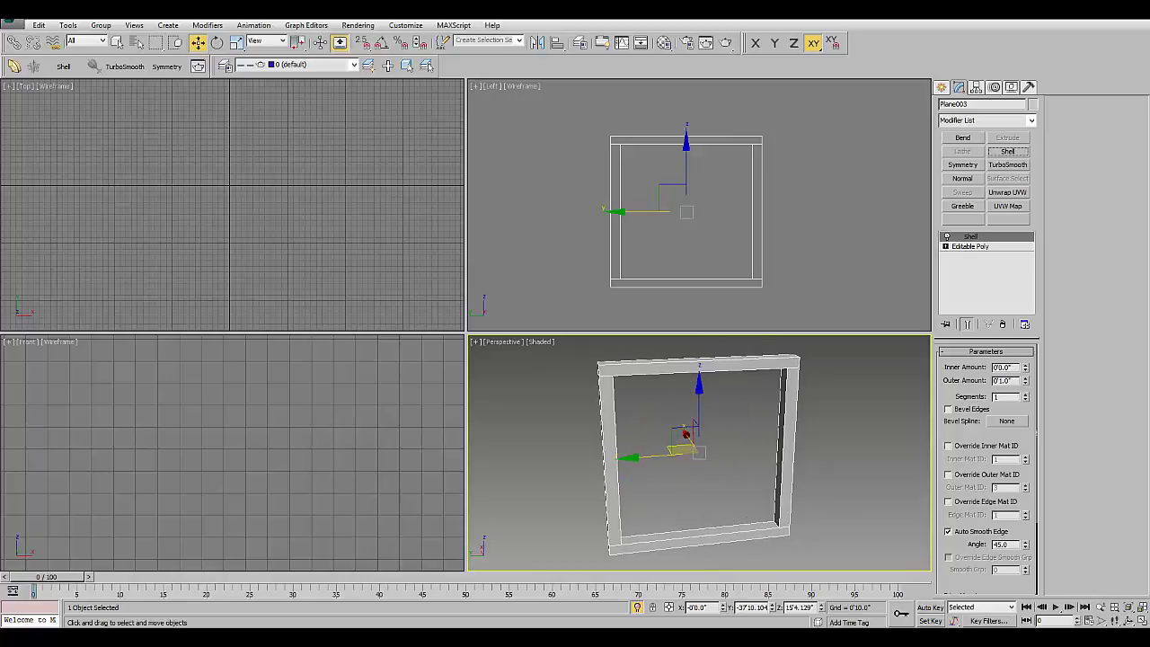
left_click(854, 269)
left_click(942, 87)
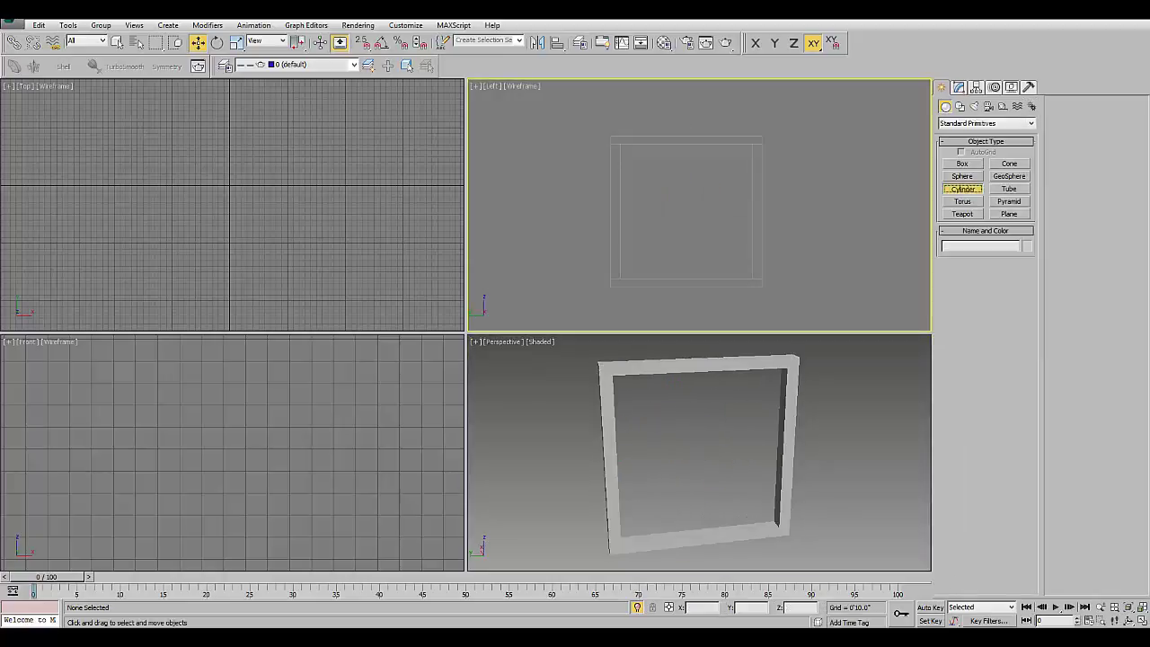
- Draw a thin tube ring inside the frame in the Left view
left_click(1009, 189)
scroll(662, 170, "up", 2)
scroll(662, 170, "up", 2)
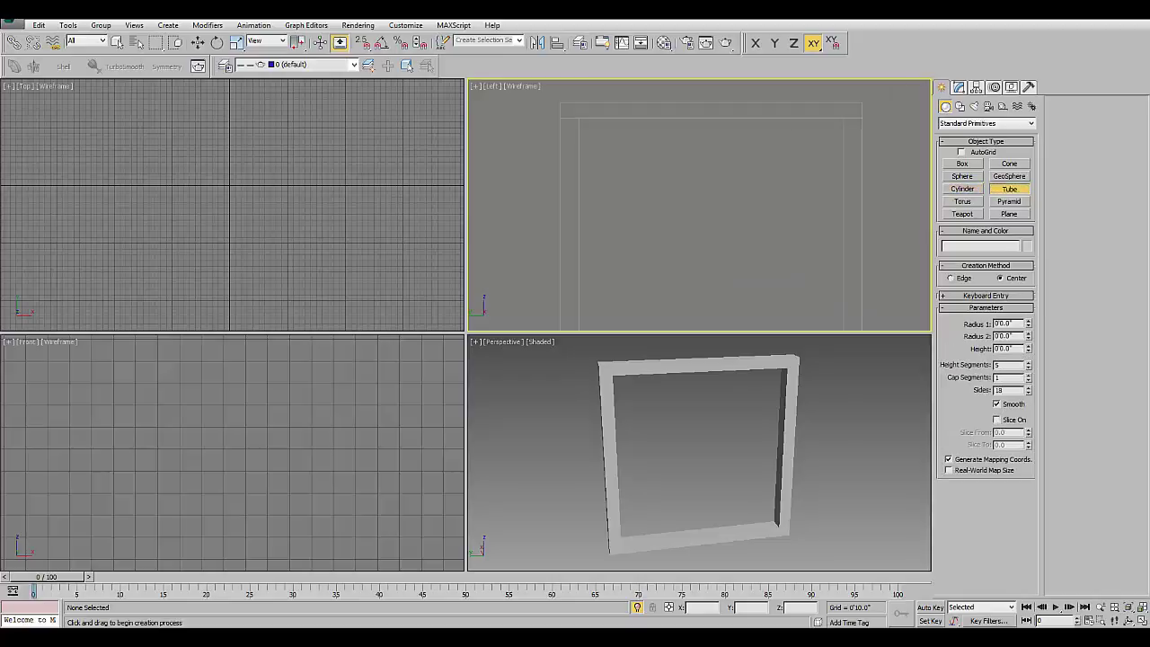
left_click_drag(642, 184, 705, 184)
left_click(707, 185)
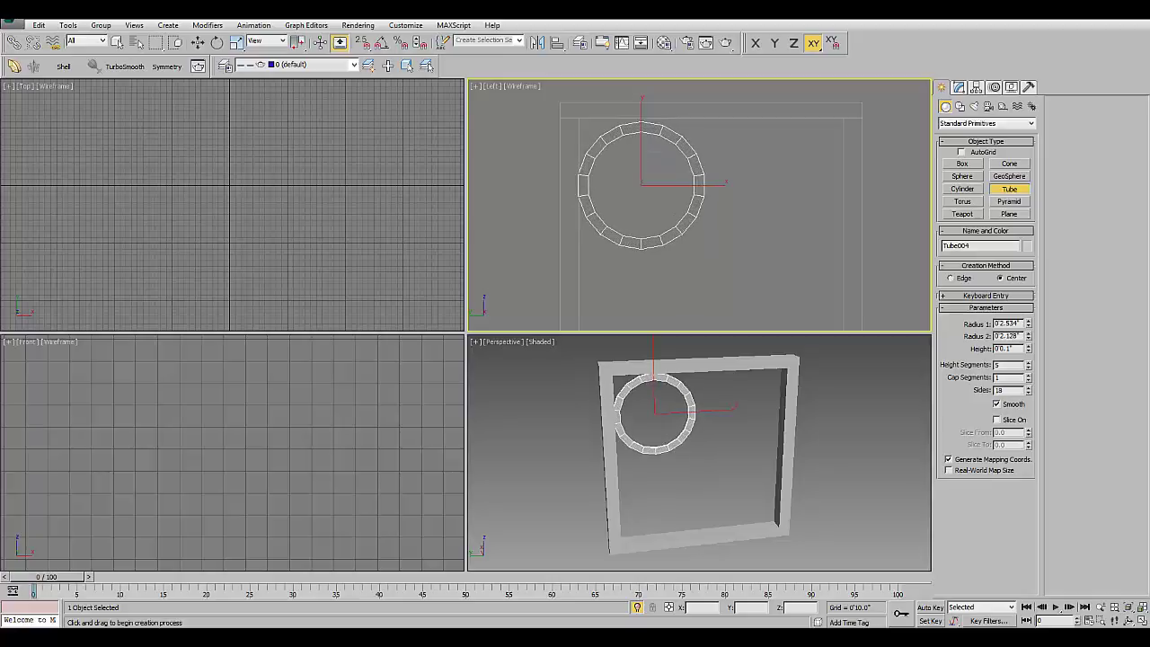
left_click(687, 416)
left_click(687, 415)
- Give the ring 1 height segment and move it to the frame's upper-left area
key("w")
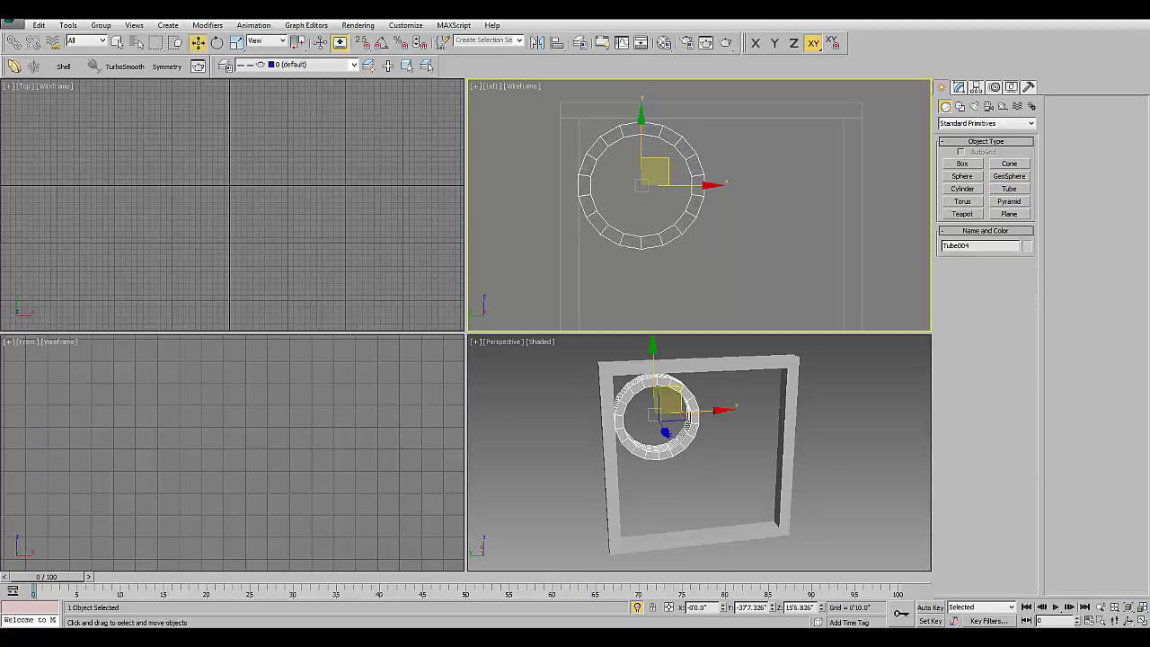
type("1")
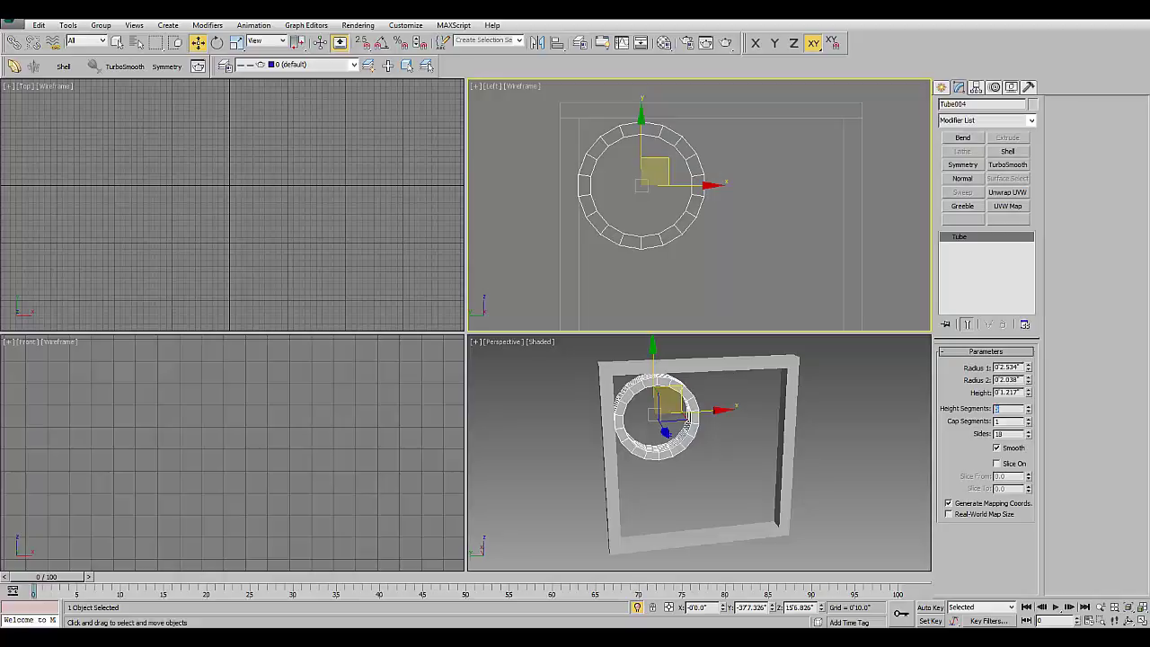
key("Return")
scroll(637, 148, "up", 4)
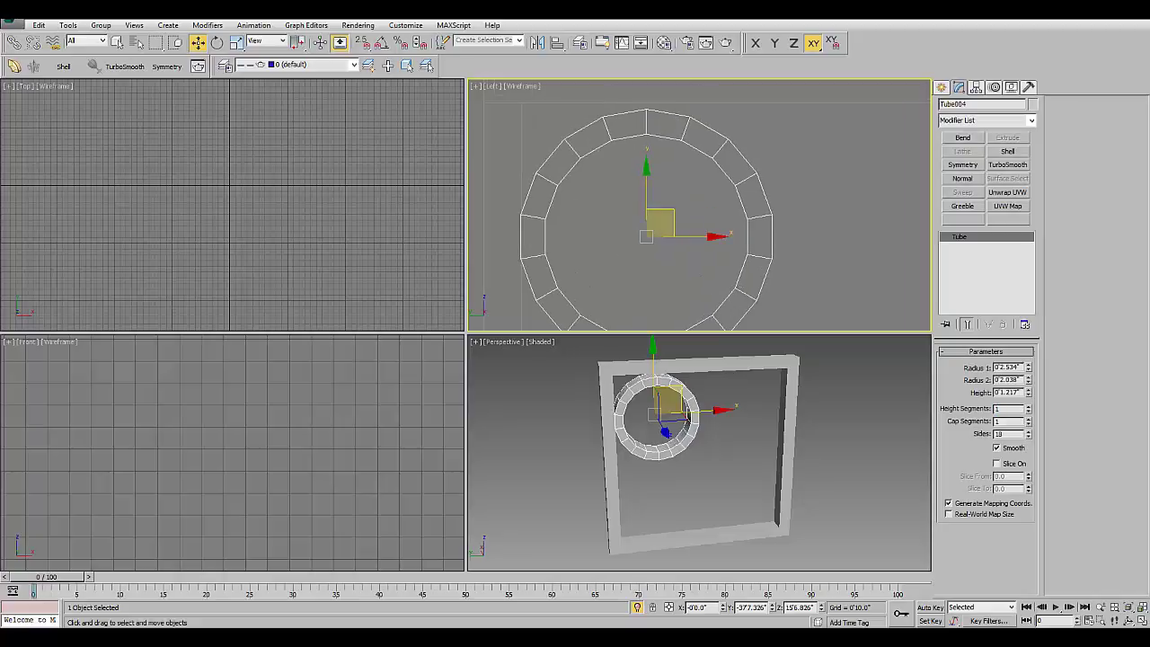
left_click_drag(661, 218, 663, 214)
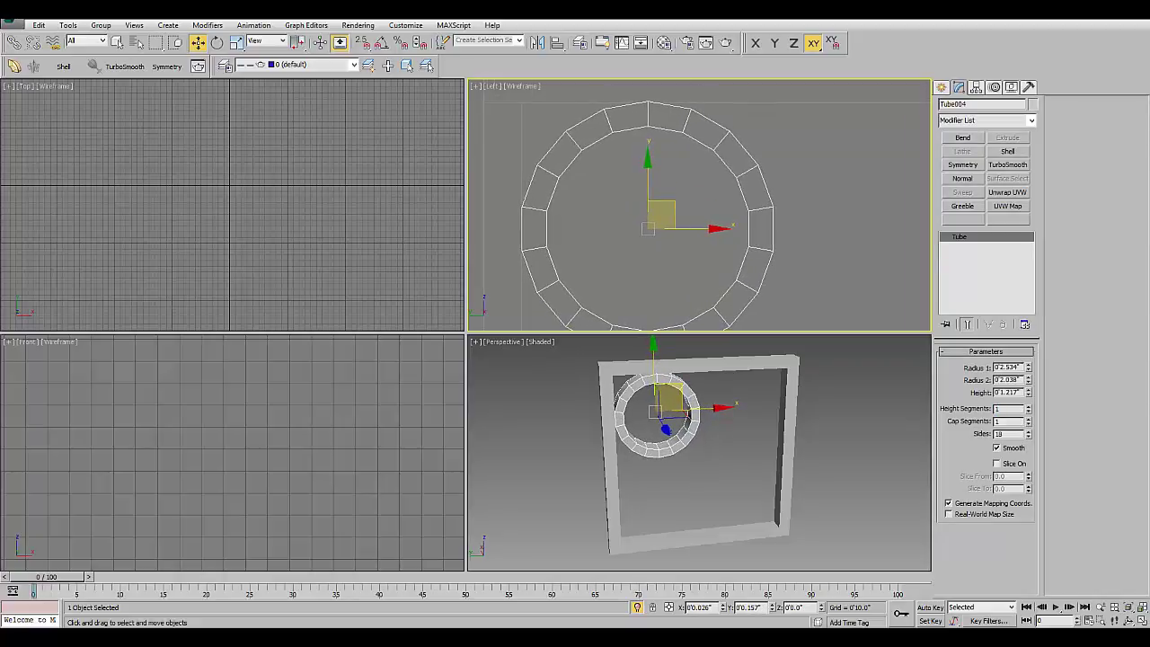
scroll(684, 164, "down", 3)
scroll(684, 163, "down", 2)
middle_click_drag(684, 164, 694, 125)
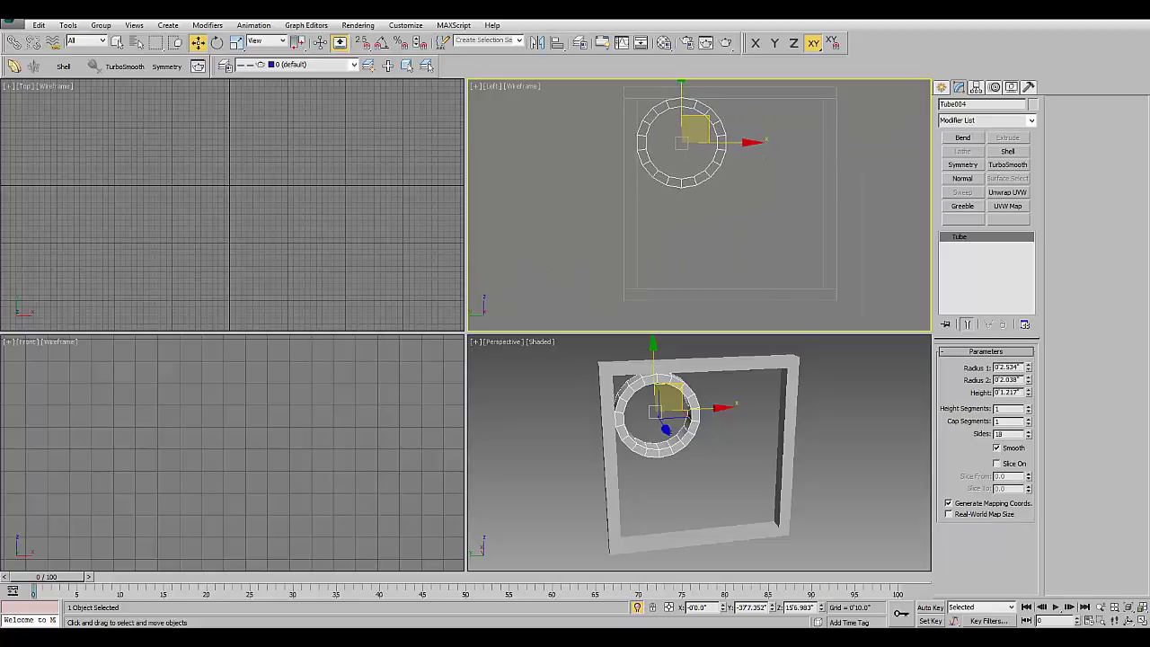
left_click(693, 92)
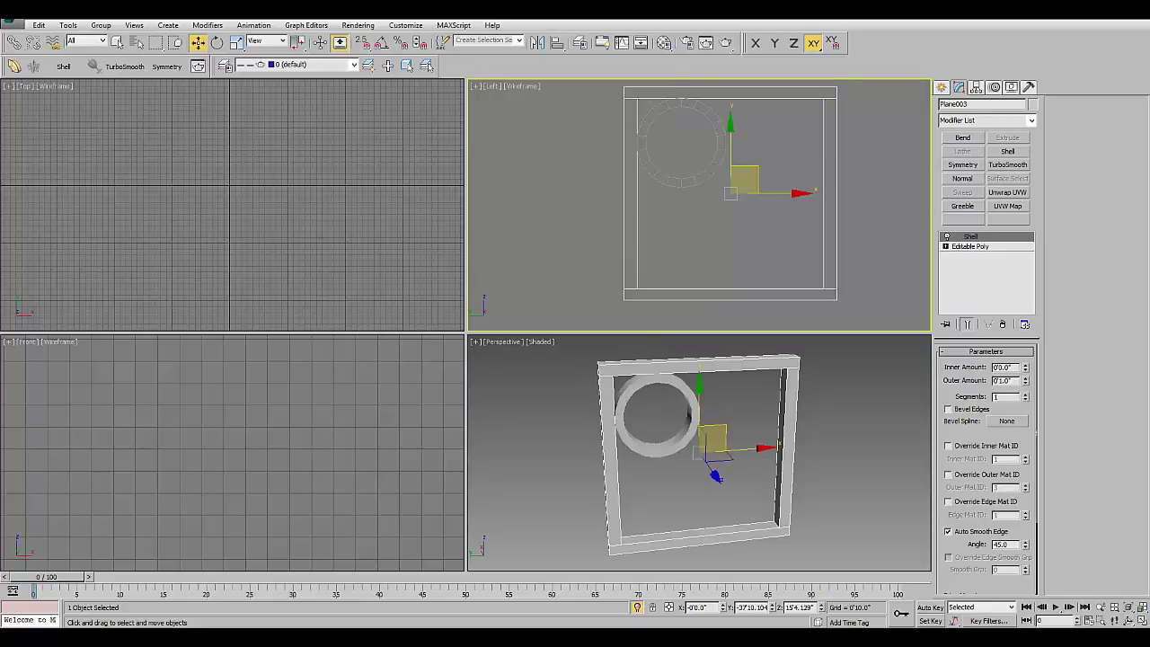
- Connect the frame's top and bottom bar edges with one new edge at their midpoints
left_click(971, 246)
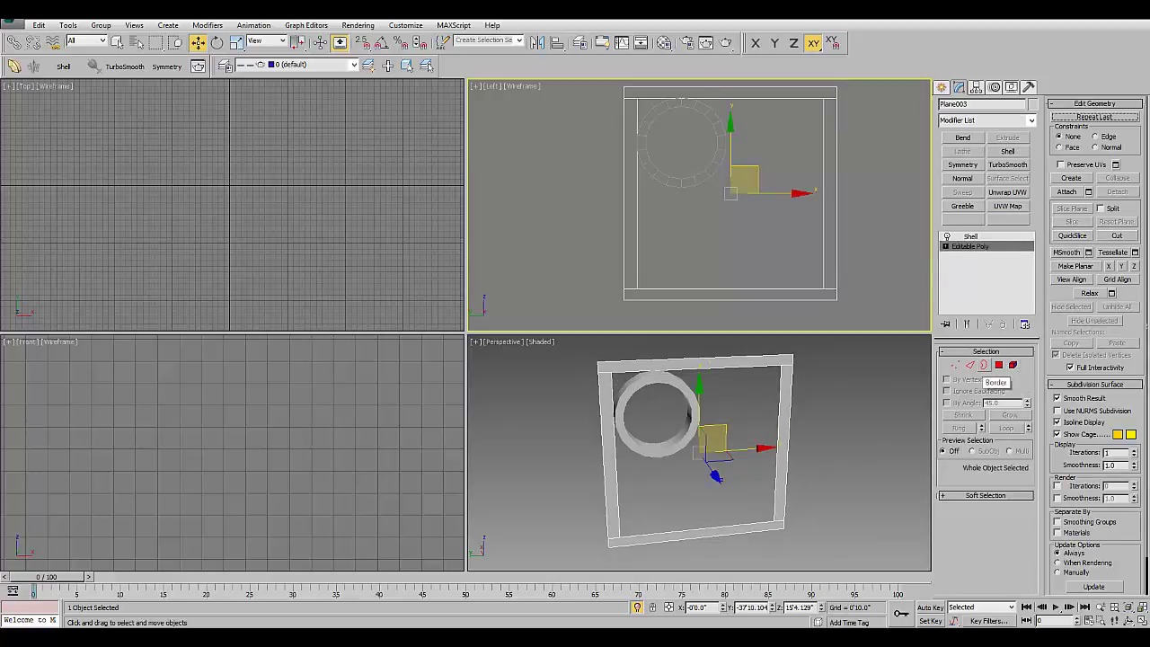
left_click(971, 365)
scroll(746, 270, "down", 2)
scroll(746, 270, "down", 1)
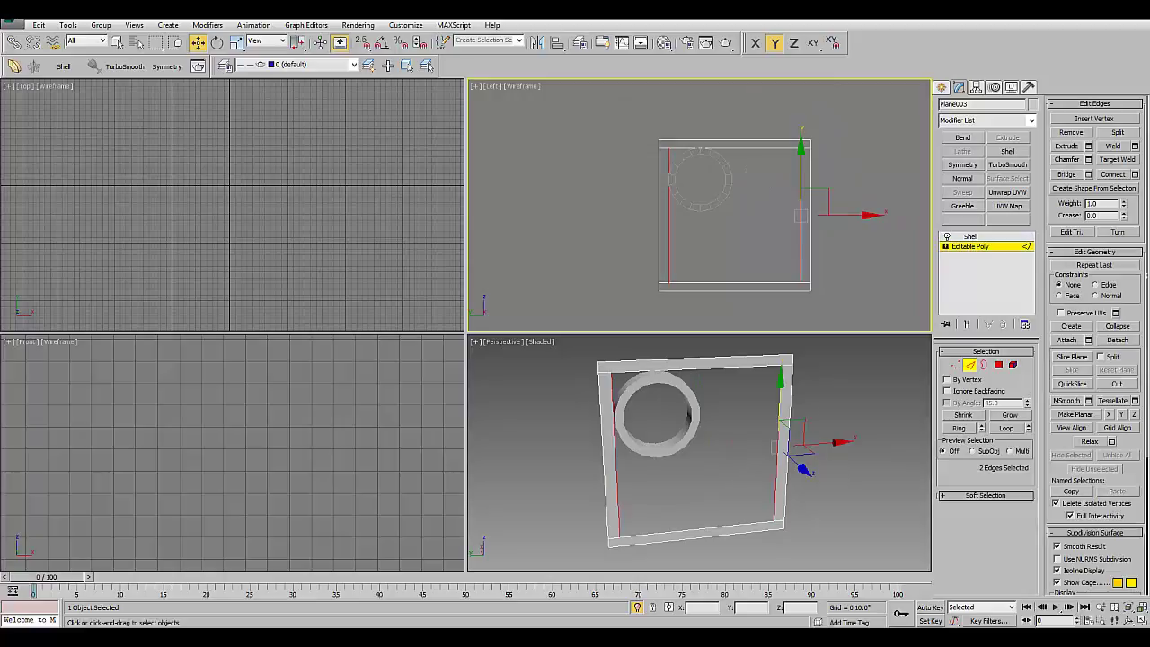
left_click_drag(712, 104, 710, 106)
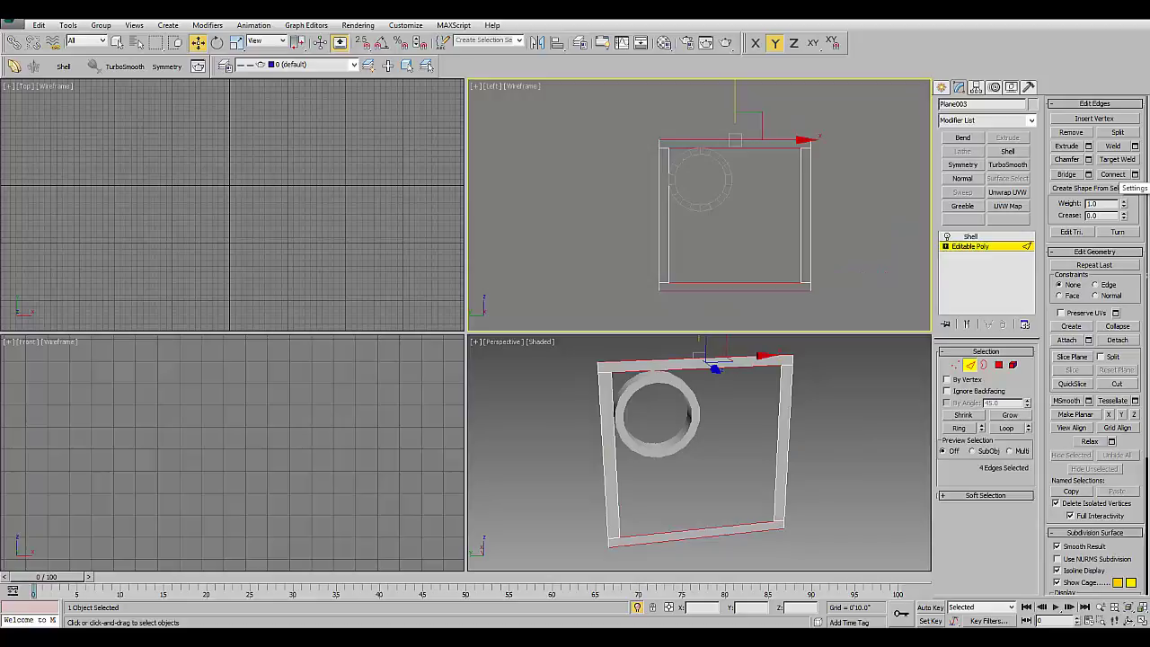
left_click(1135, 175)
mouse_move(720, 229)
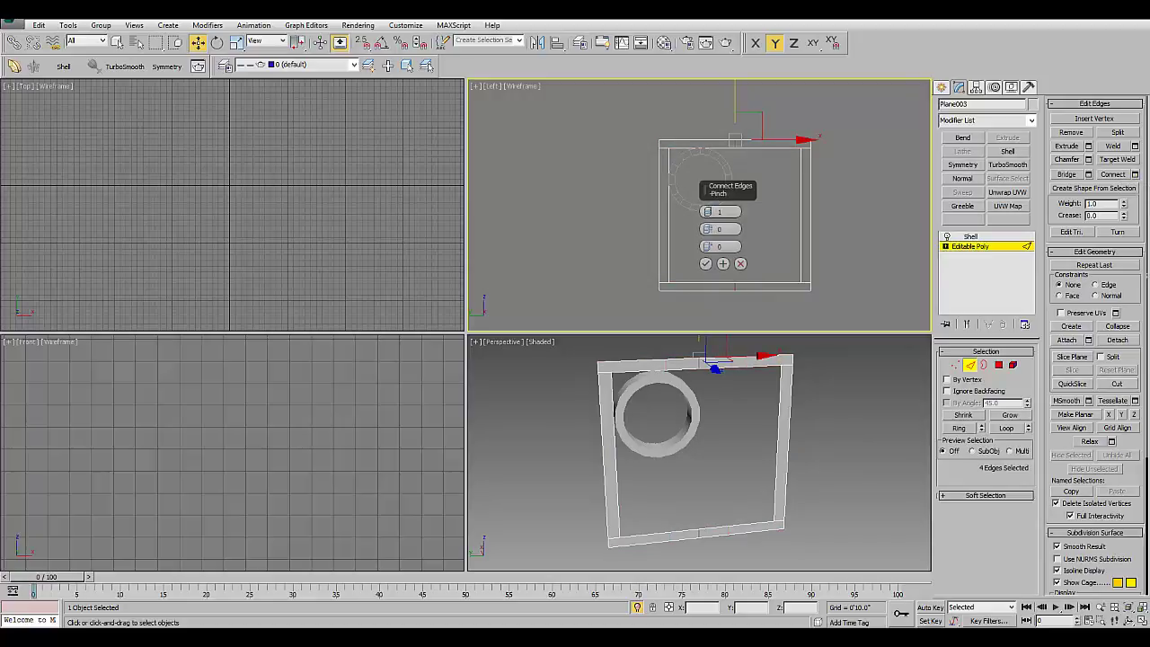
left_click(705, 263)
left_click(1013, 365)
- Clone the right side bar to the panel middle as a new element of the frame
left_click(803, 216)
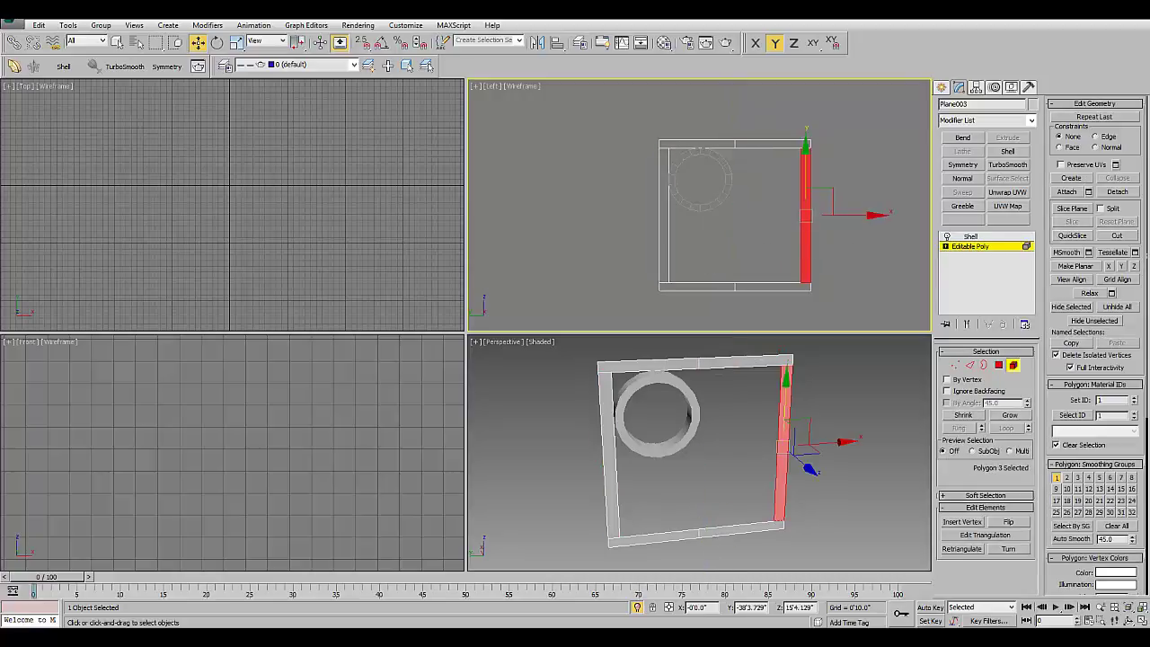
scroll(838, 231, "up", 1)
scroll(838, 231, "up", 1)
left_click_drag(836, 207, 737, 207)
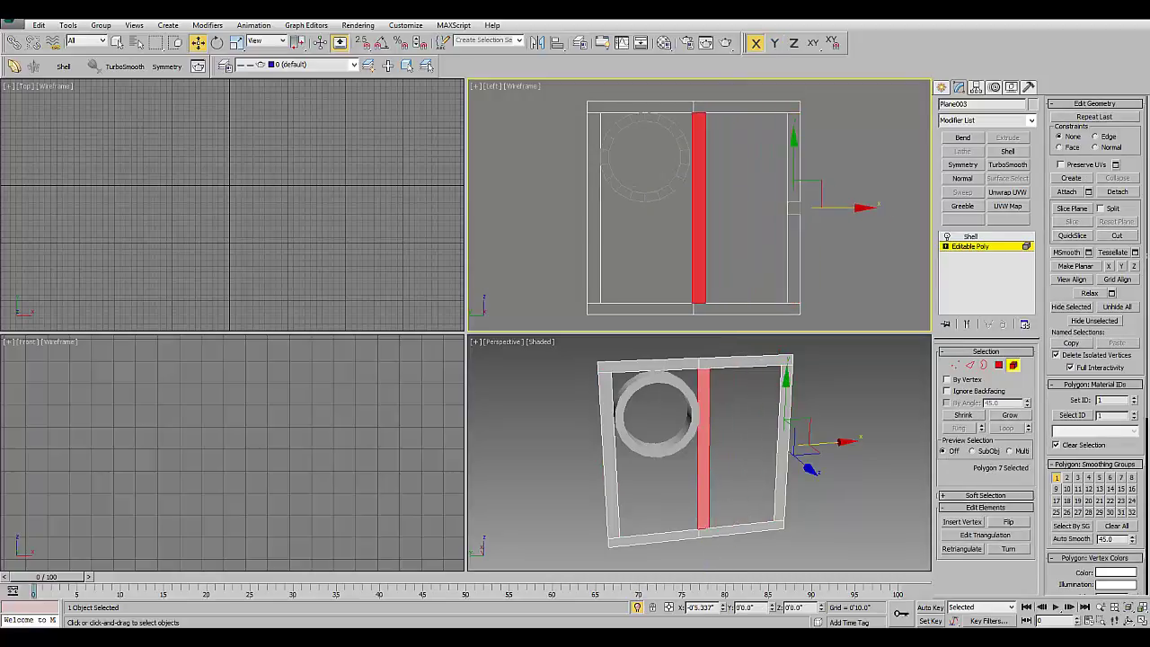
left_click_drag(845, 208, 744, 207, "shift")
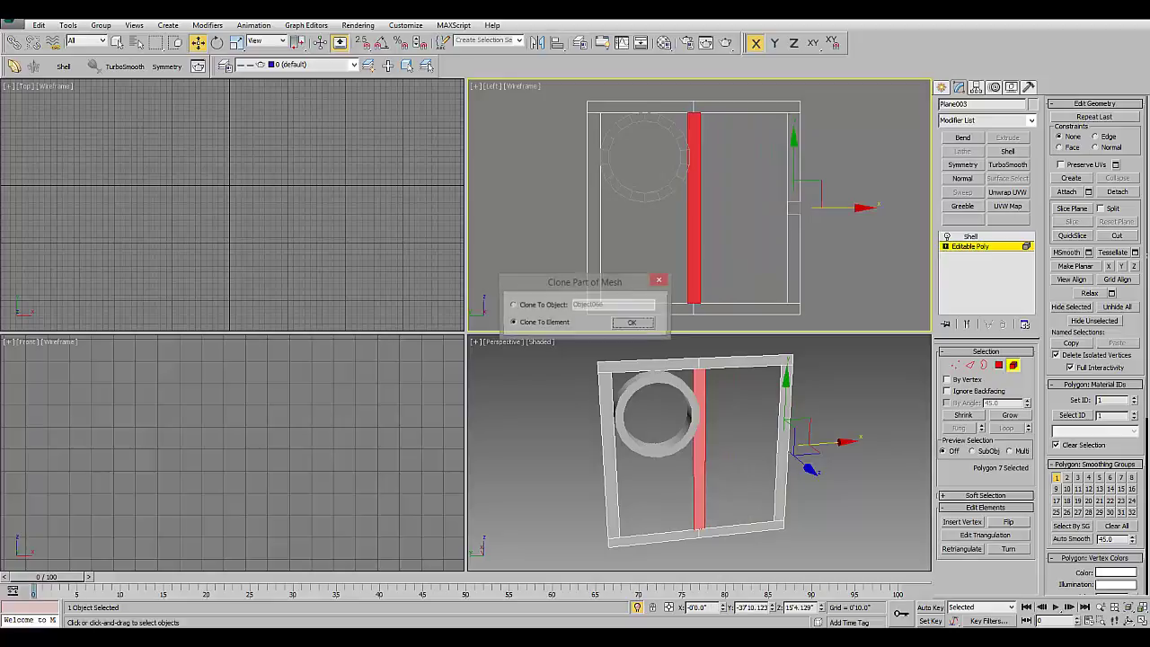
key("Return")
- Clear the frame selection and select the tube ring, zooming onto it
key("2")
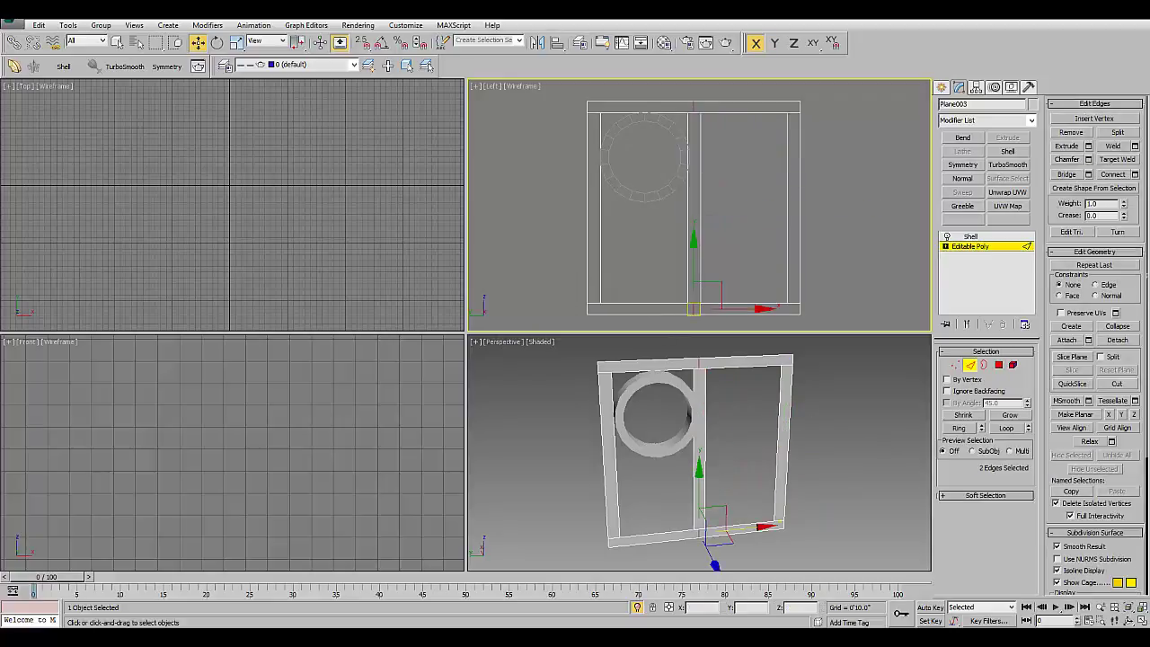
key("ctrl+d")
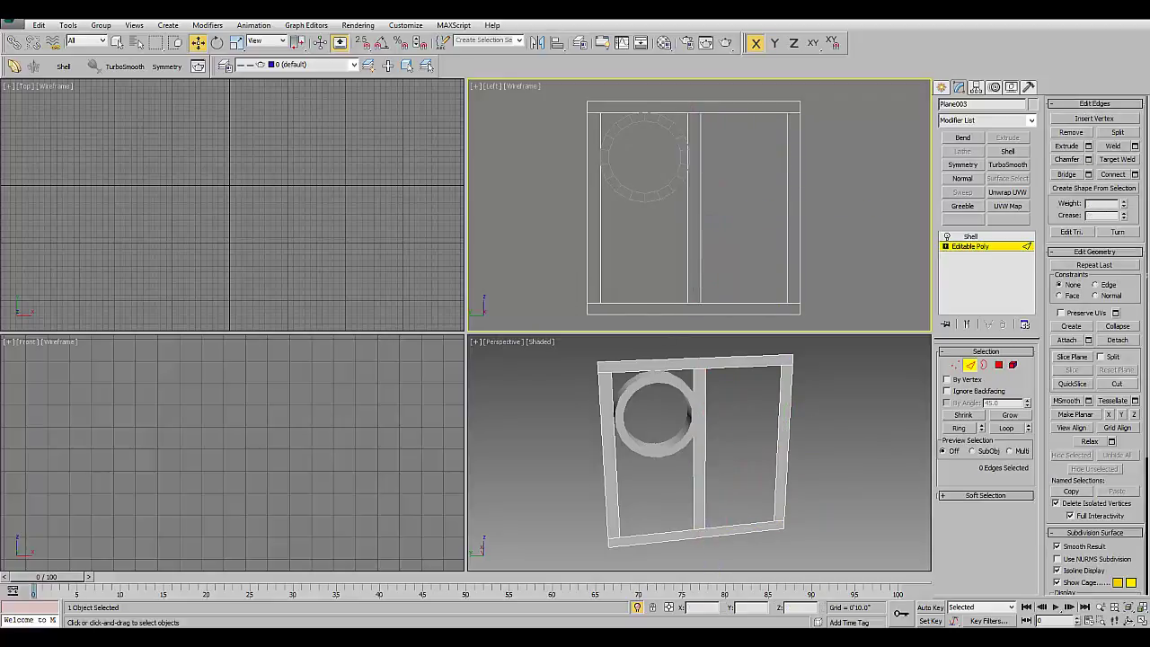
key("ctrl+d")
left_click(629, 120)
key("z")
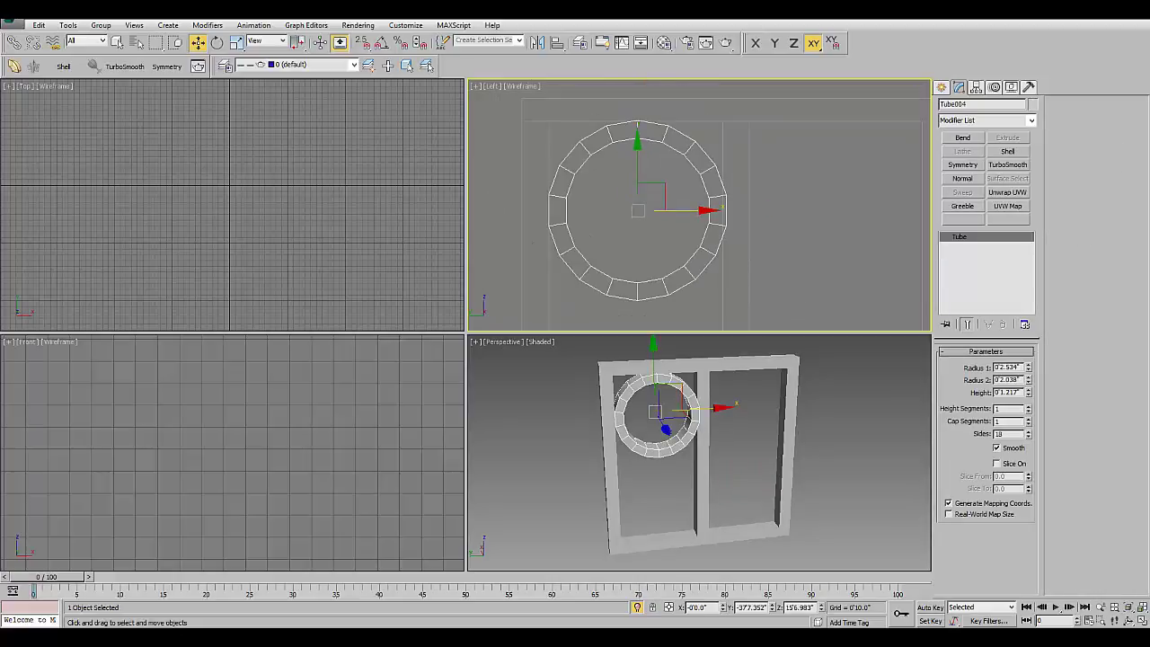
left_click_drag(712, 210, 710, 210)
- Give the ring 36 sides with radii 2.484 and 1.916
double_click(999, 434)
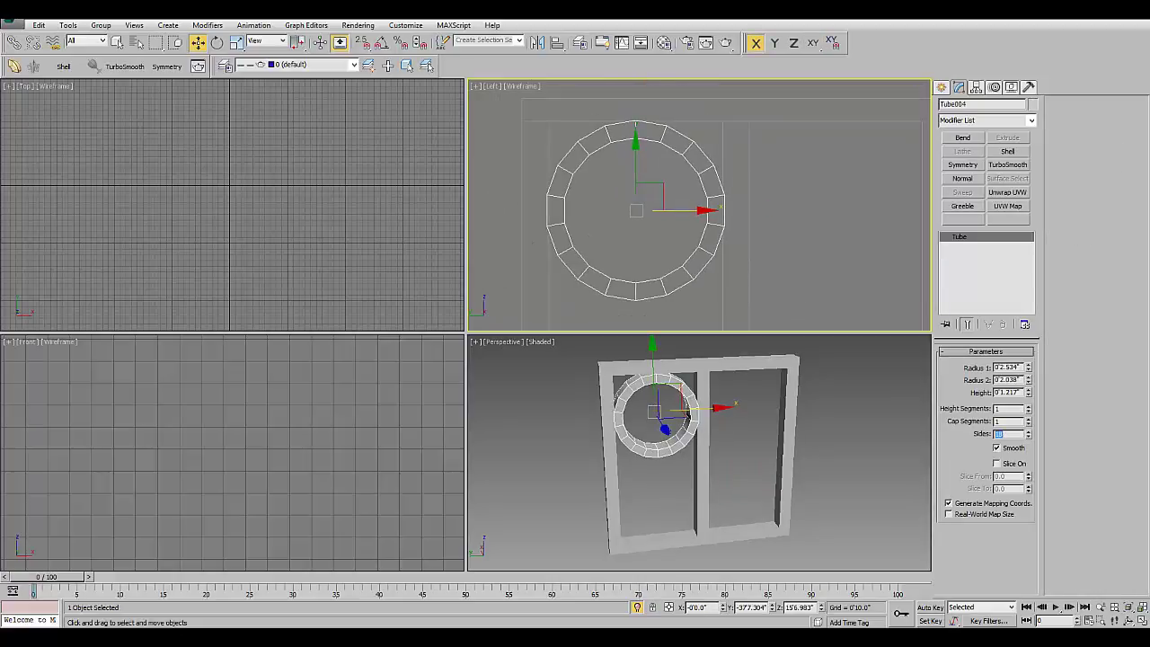
type("48")
key("Return")
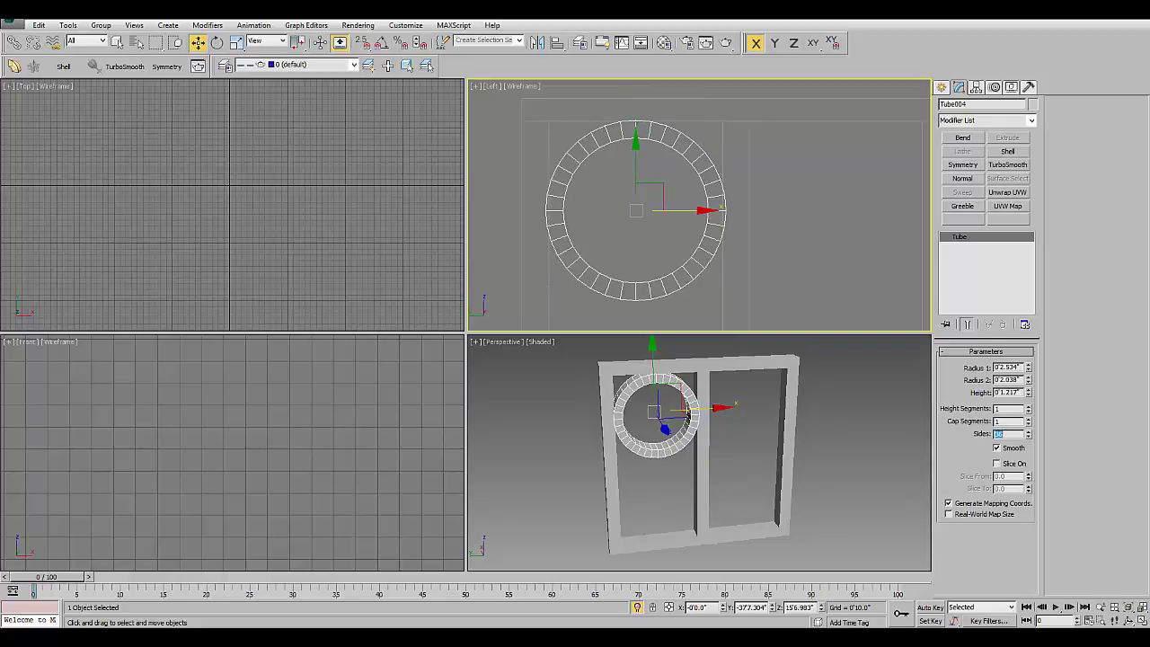
left_click_drag(1028, 368, 1028, 373)
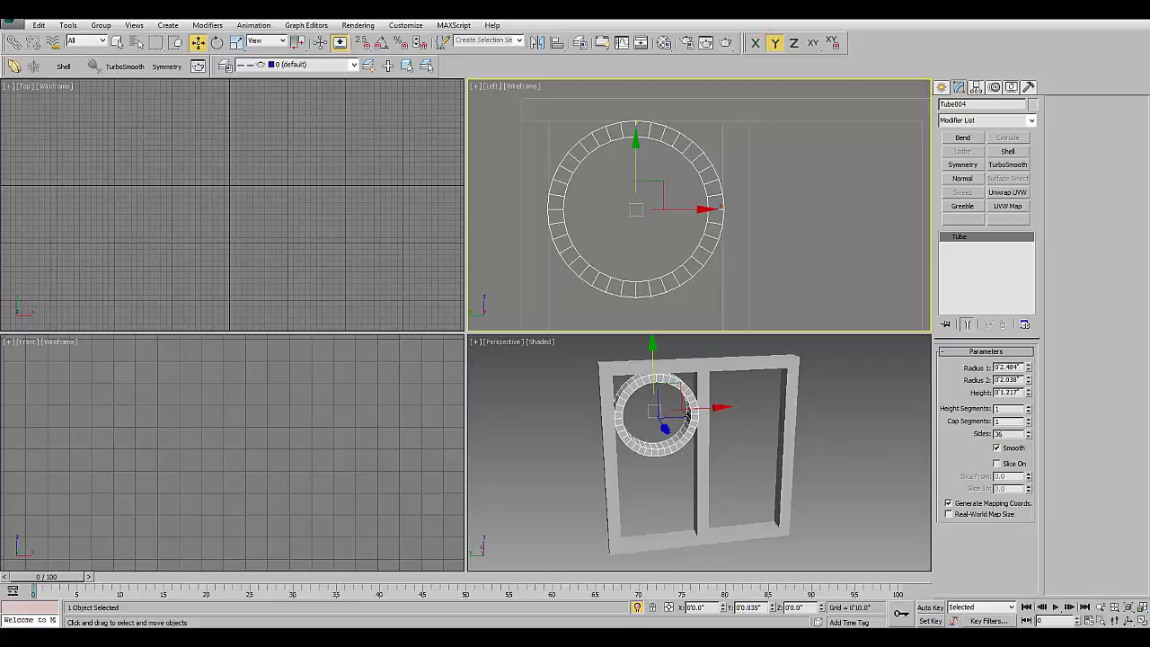
left_click_drag(636, 162, 636, 159)
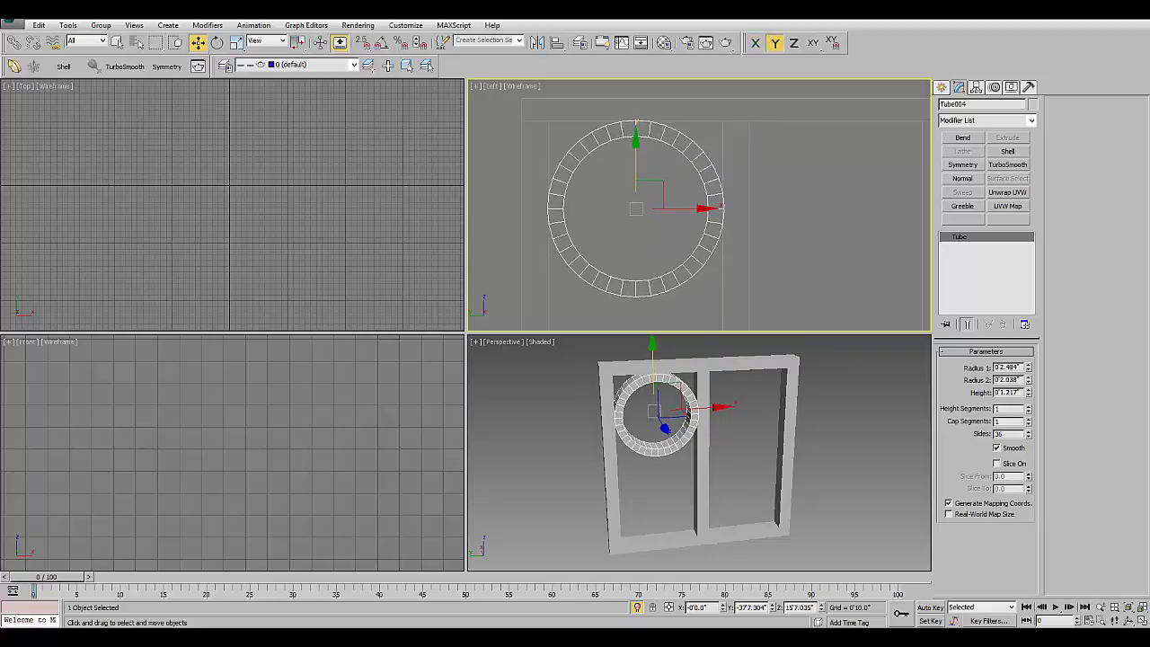
mouse_move(1029, 380)
left_mouse_down()
mouse_move(1028, 364)
mouse_move(1028, 391)
mouse_move(1029, 378)
left_mouse_up()
- Set the ring's height to 1.0 and check the frame in the Perspective view
scroll(602, 240, "down", 1)
scroll(602, 239, "down", 3)
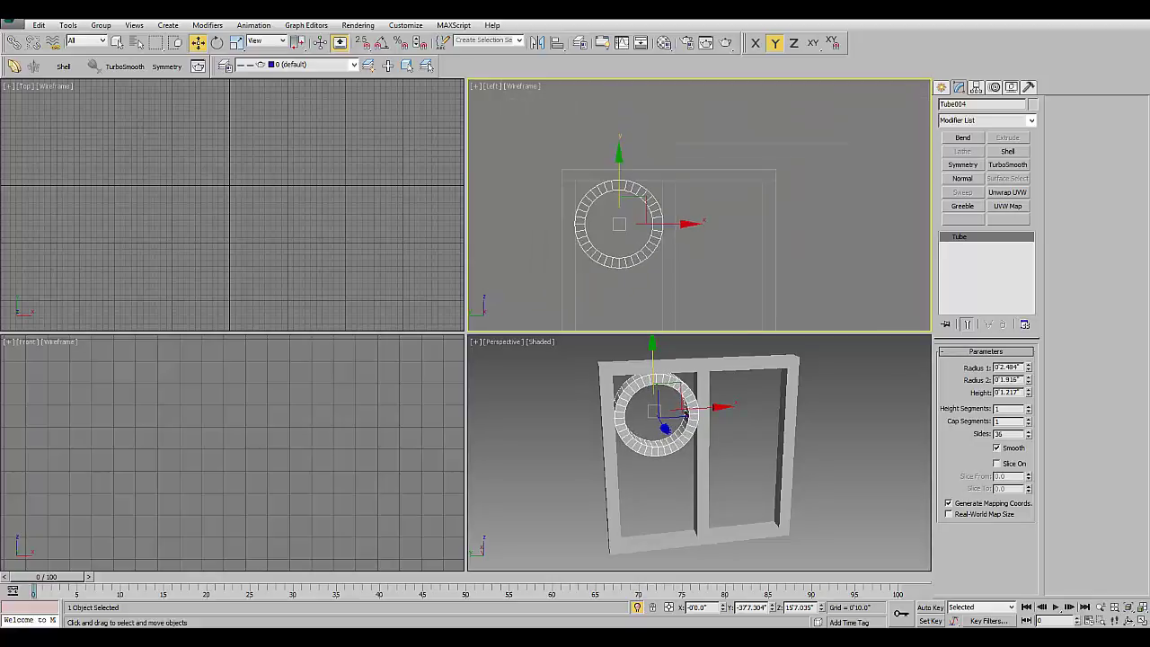
middle_click_drag(629, 233, 626, 237)
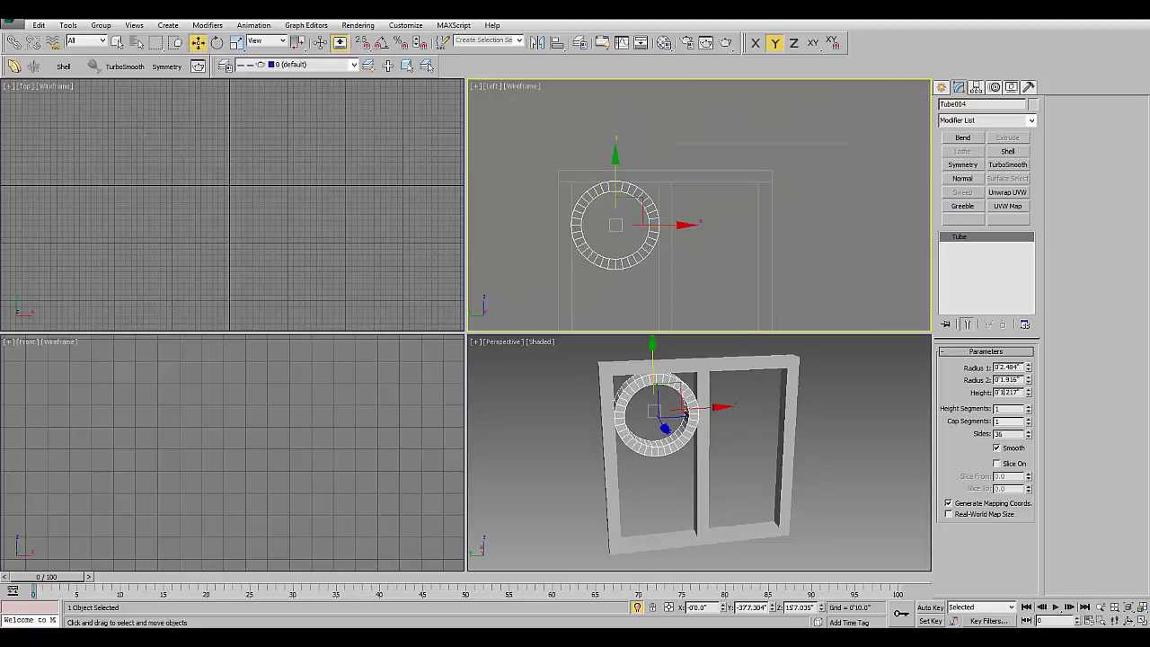
double_click(1004, 392)
type("1")
right_click(854, 503)
mouse_move(701, 450)
middle_mouse_down("alt")
mouse_move(630, 449)
mouse_move(737, 449)
mouse_move(710, 449)
middle_mouse_up("alt")
- Copy the ring along X into the right half of the frame
right_click(809, 269)
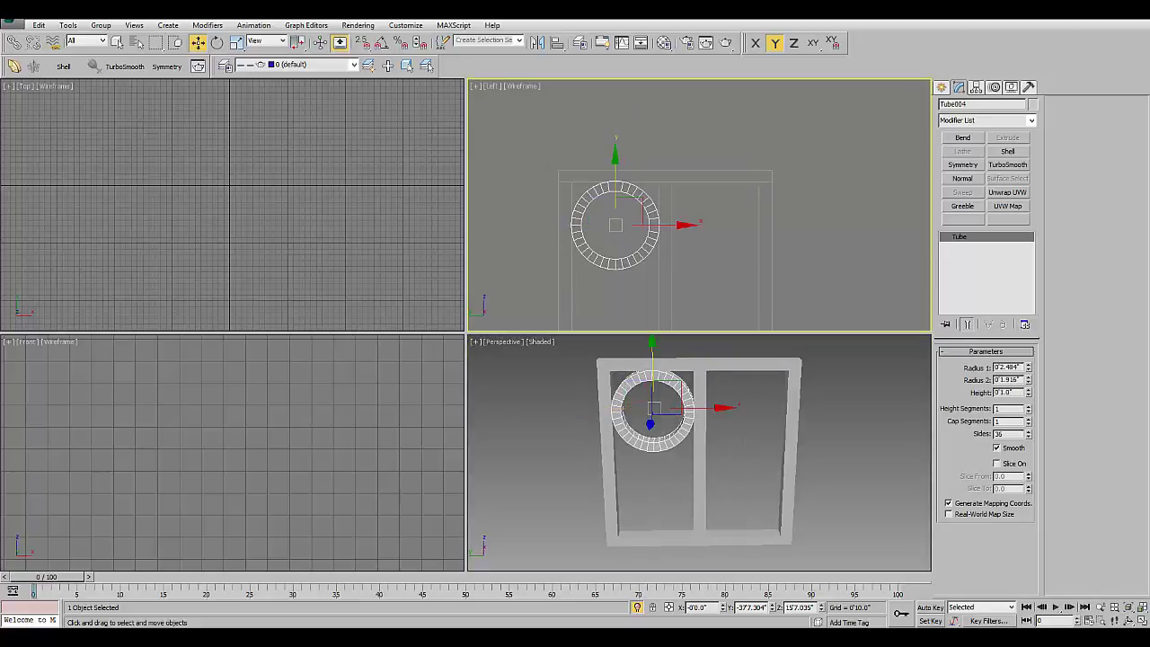
scroll(615, 224, "up", 2)
key("F5")
mouse_move(598, 222)
left_mouse_down("shift")
mouse_move(750, 224)
mouse_move(741, 224)
left_mouse_up("shift")
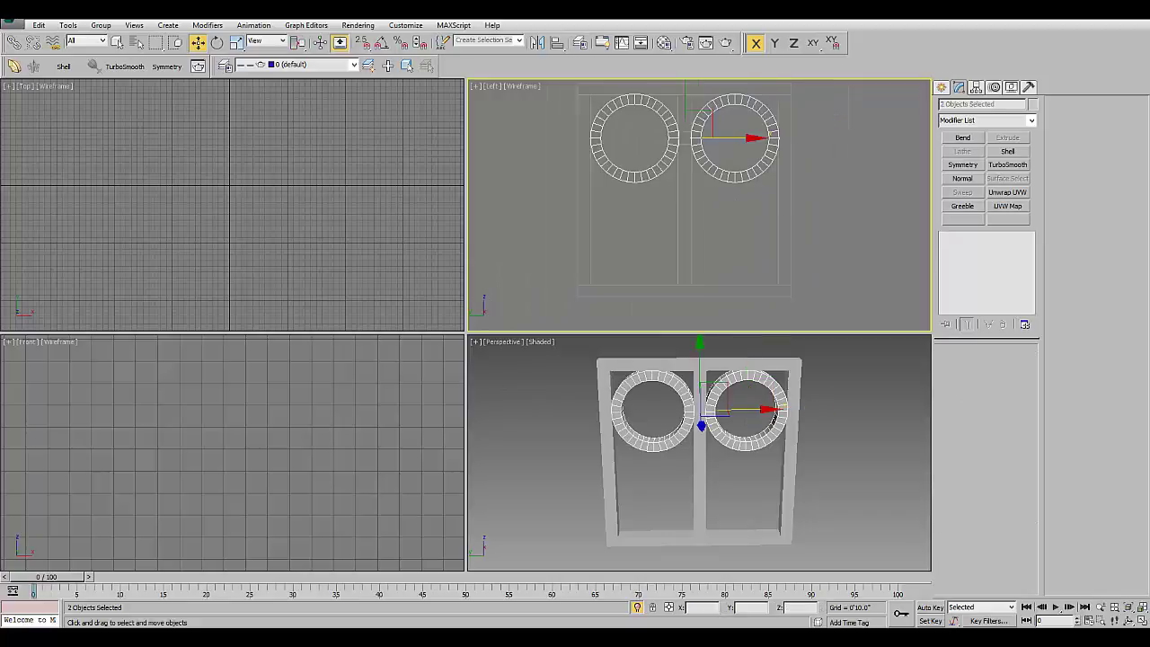
- Copy both rings downward as a trial, move them lower, then delete the copies
left_click_drag(711, 135, 710, 228, "shift")
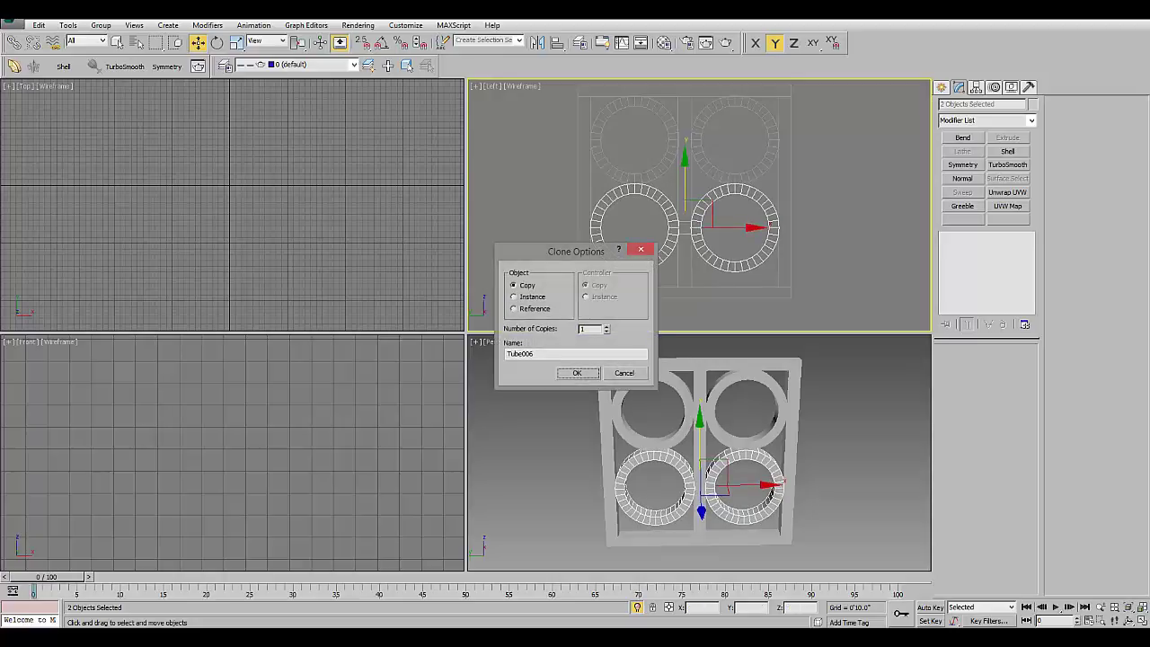
left_click(577, 372)
scroll(680, 242, "up", 2)
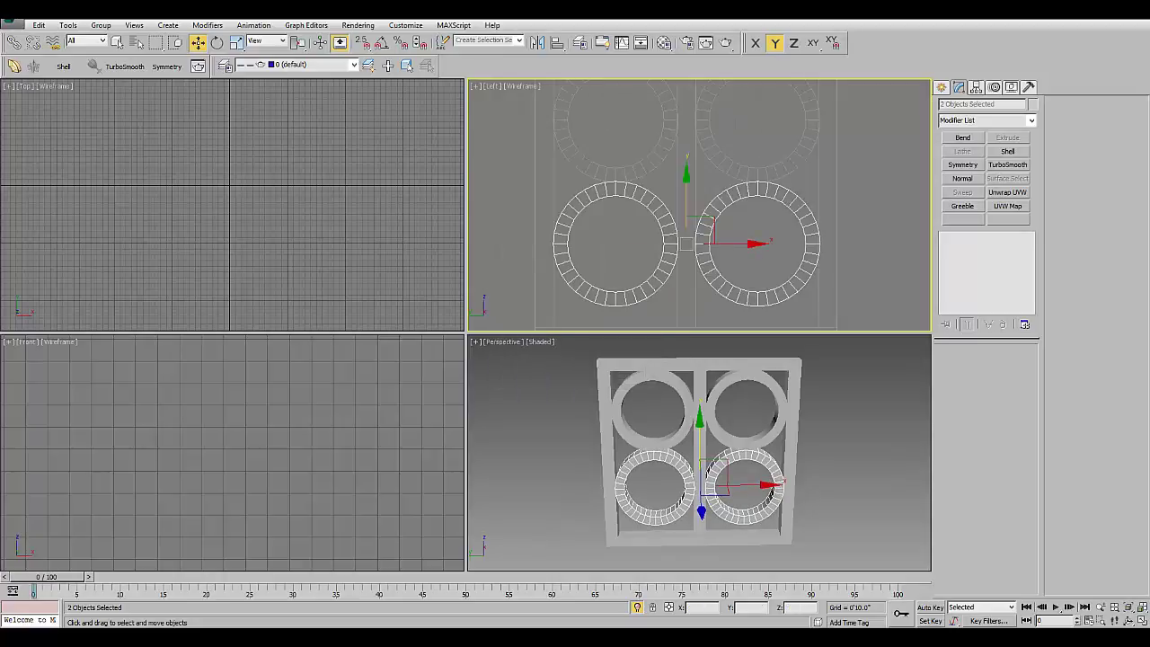
scroll(680, 242, "up", 1)
left_click_drag(710, 214, 710, 235)
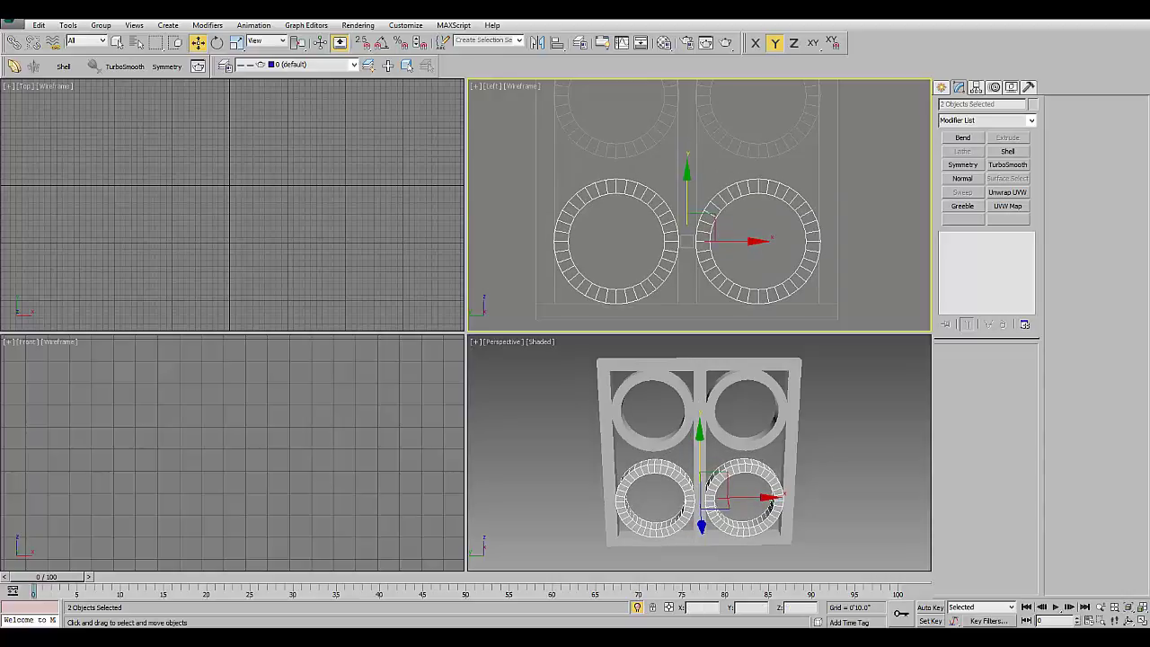
middle_click_drag(693, 207, 698, 270)
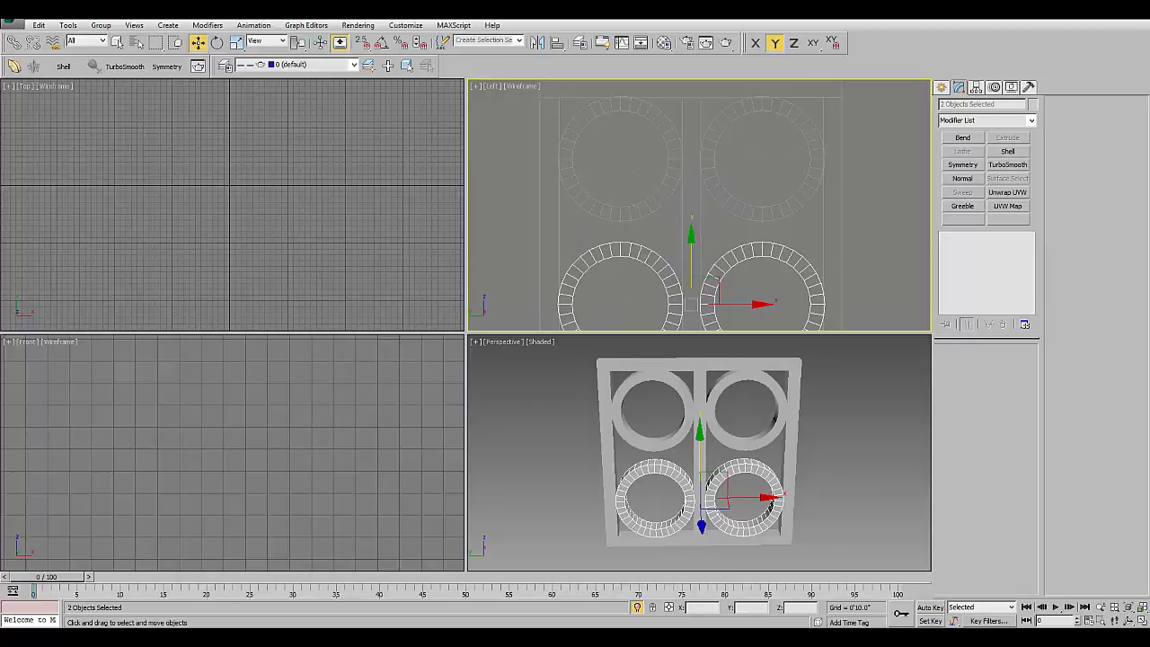
key("Delete")
left_click(562, 157)
- Enlarge Tube004's outer radius slightly and fine-tune the left ring's position
scroll(620, 162, "up", 2)
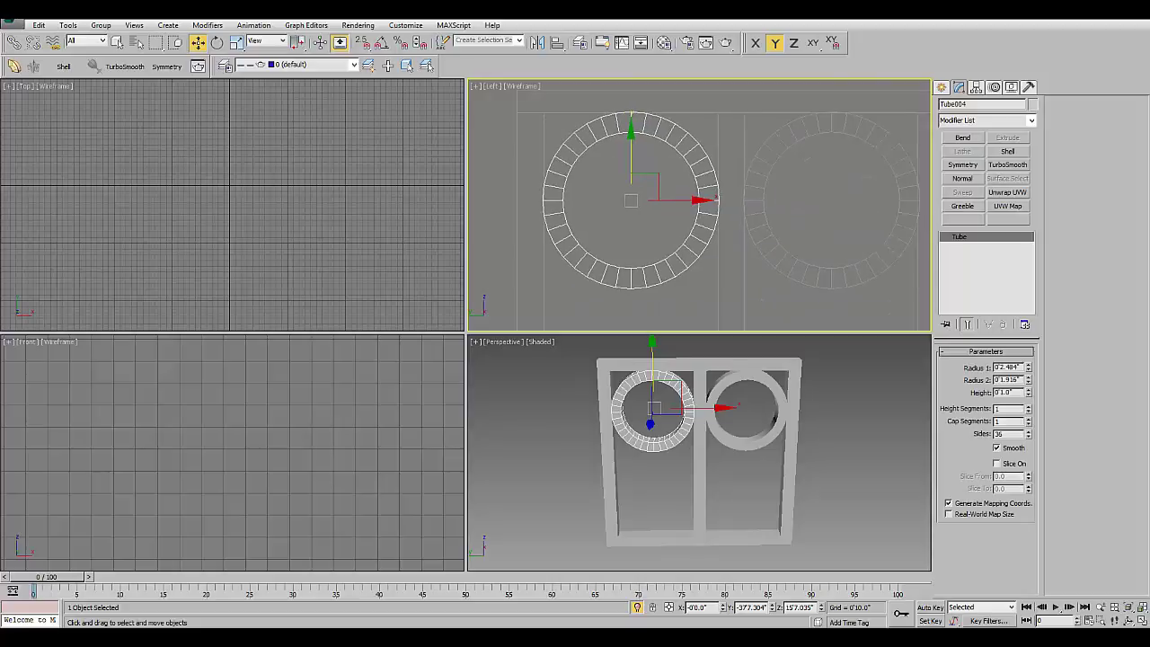
left_click_drag(1028, 368, 1029, 356)
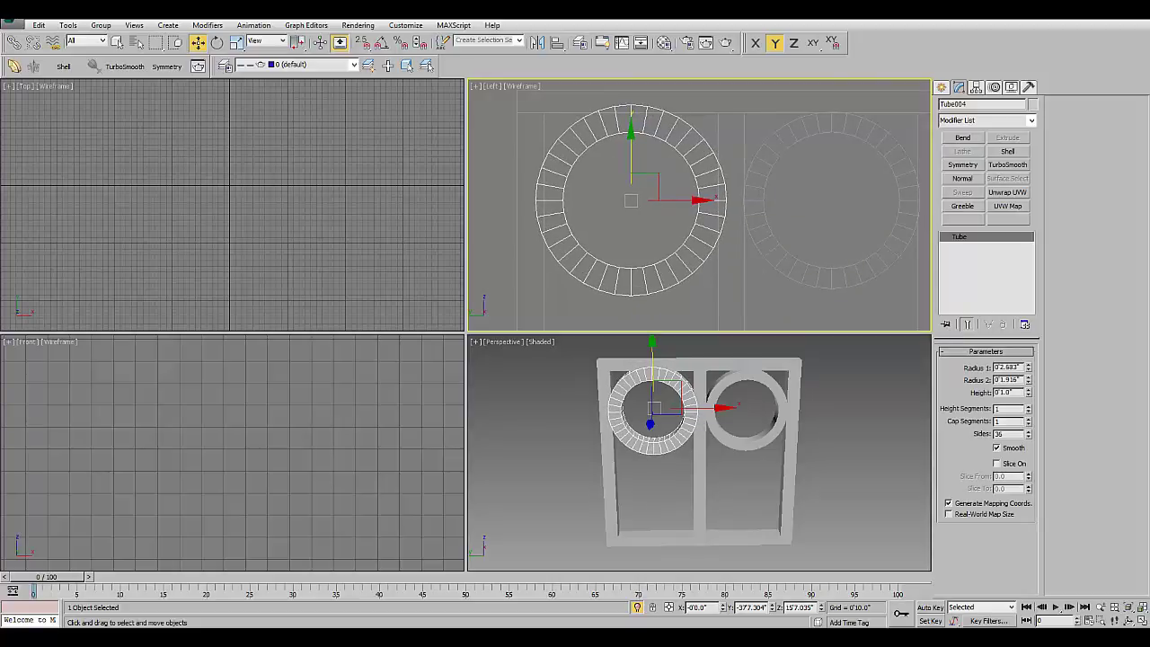
left_click_drag(645, 186, 653, 195)
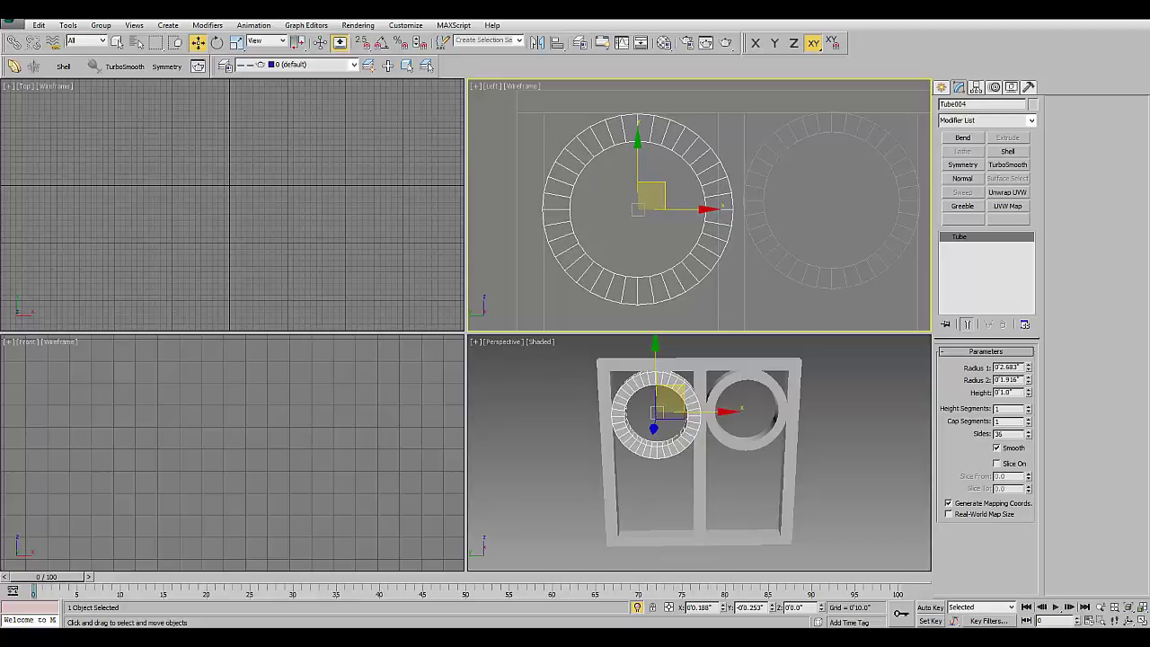
left_click_drag(653, 195, 651, 193)
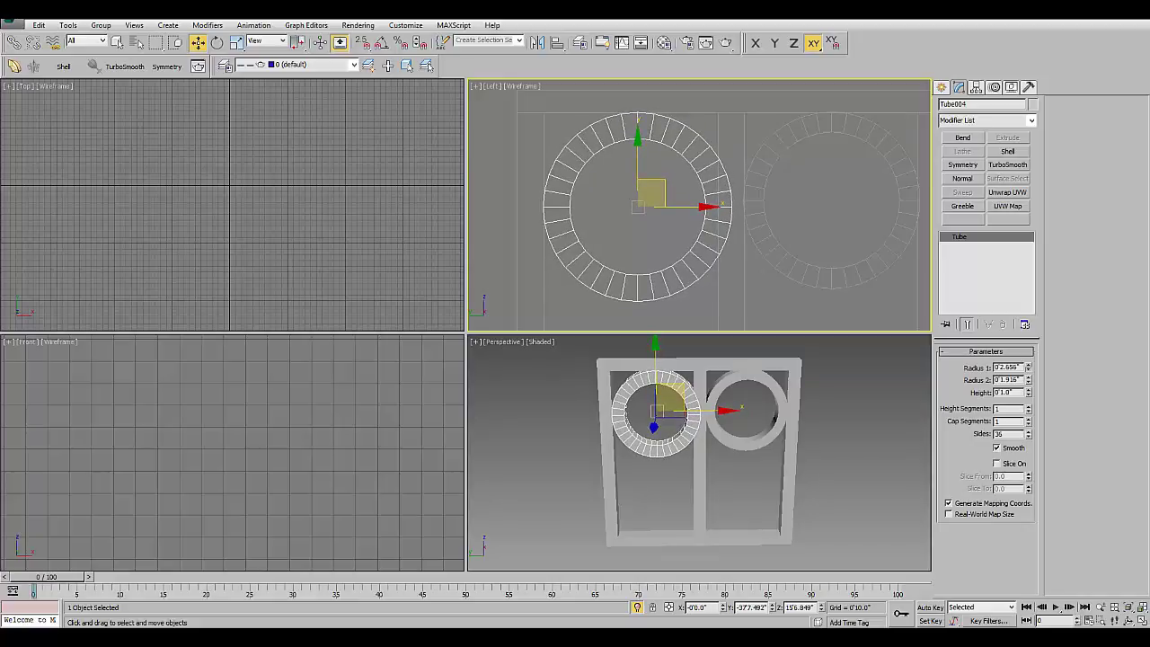
left_click_drag(1028, 367, 1028, 375)
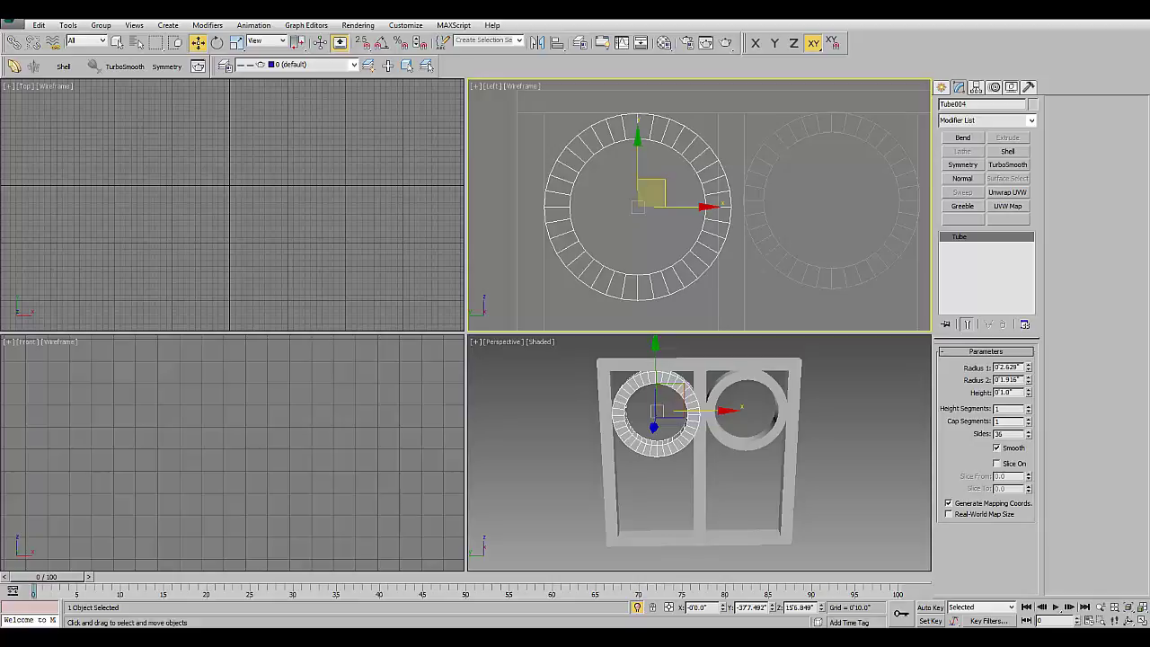
- Slide the right ring, Tube005, further right along X and copy it
left_click(885, 148)
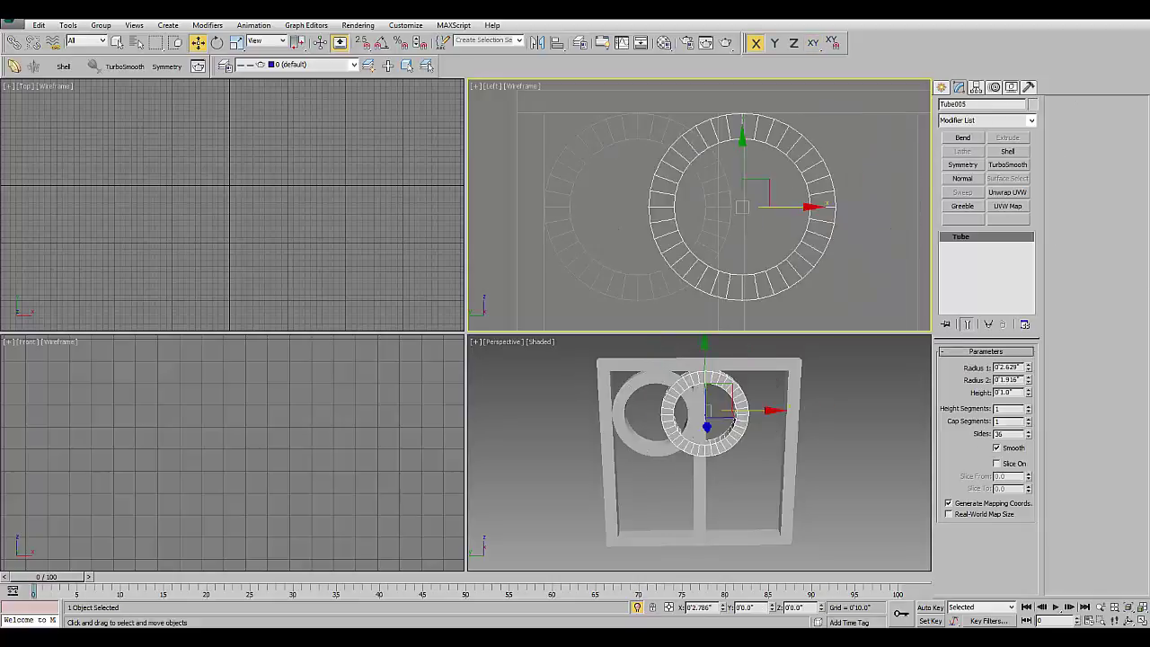
left_click_drag(773, 207, 856, 208)
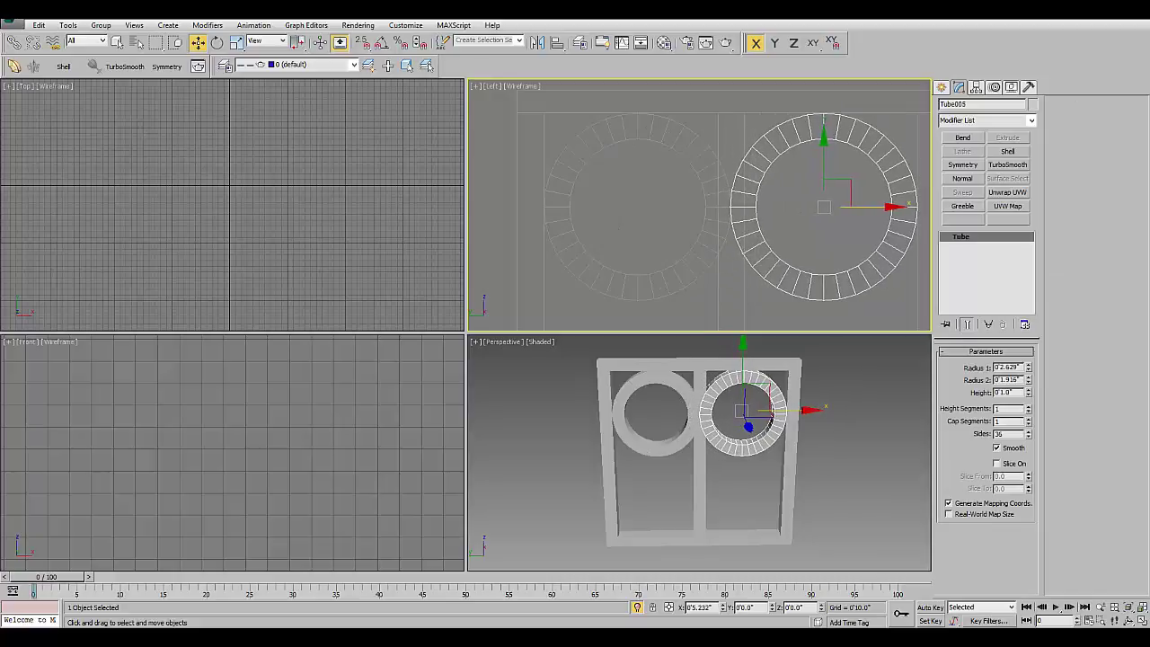
key("ctrl+v")
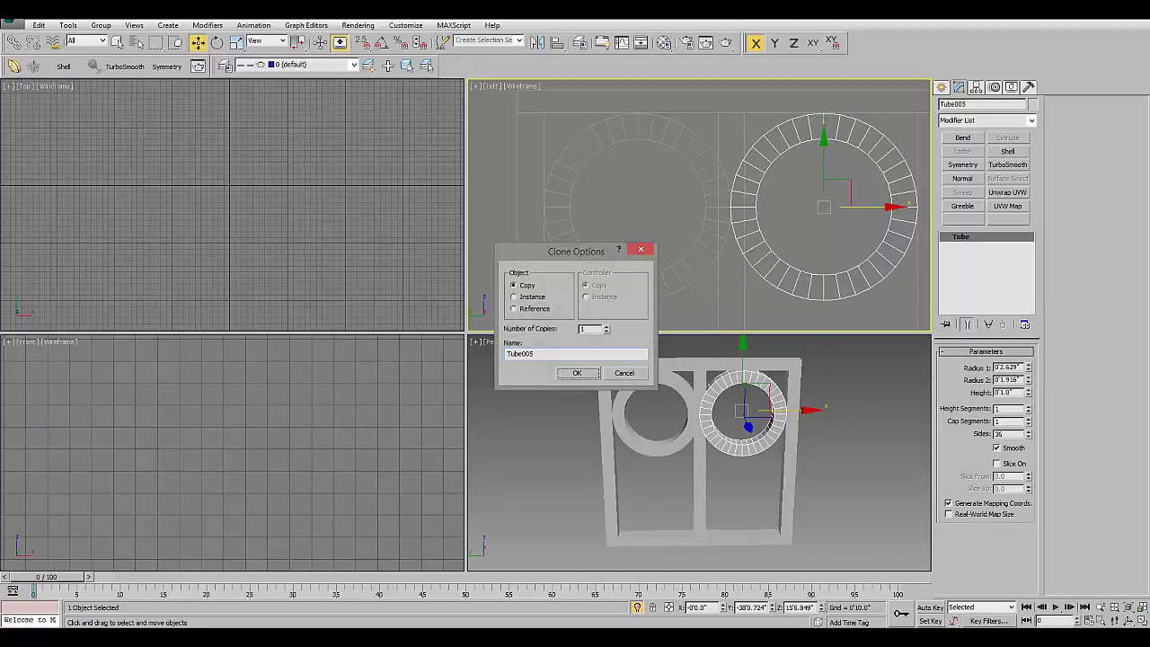
left_click(577, 373)
- Try cloning both rings down into the lower openings, then cancel the clone
scroll(720, 99, "down", 1)
scroll(720, 98, "down", 2)
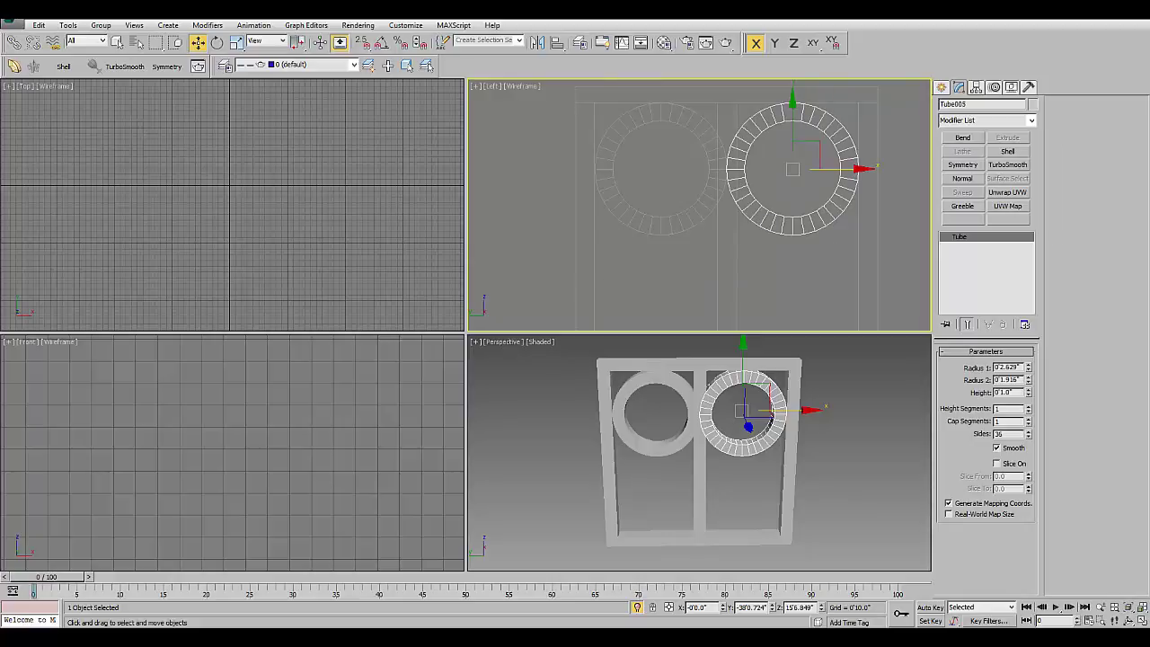
scroll(692, 320, "down", 1)
left_click(647, 207, "ctrl")
middle_click_drag(719, 270, 722, 225)
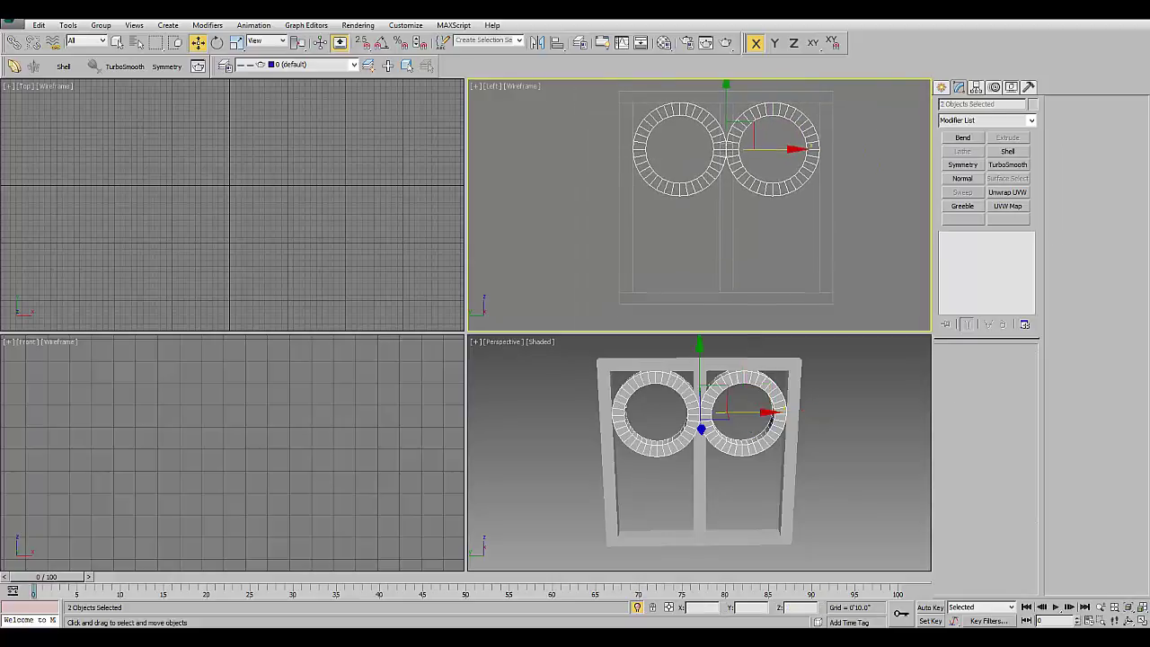
mouse_move(726, 167)
left_mouse_down("shift")
mouse_move(726, 238)
mouse_move(727, 184)
left_mouse_up("shift")
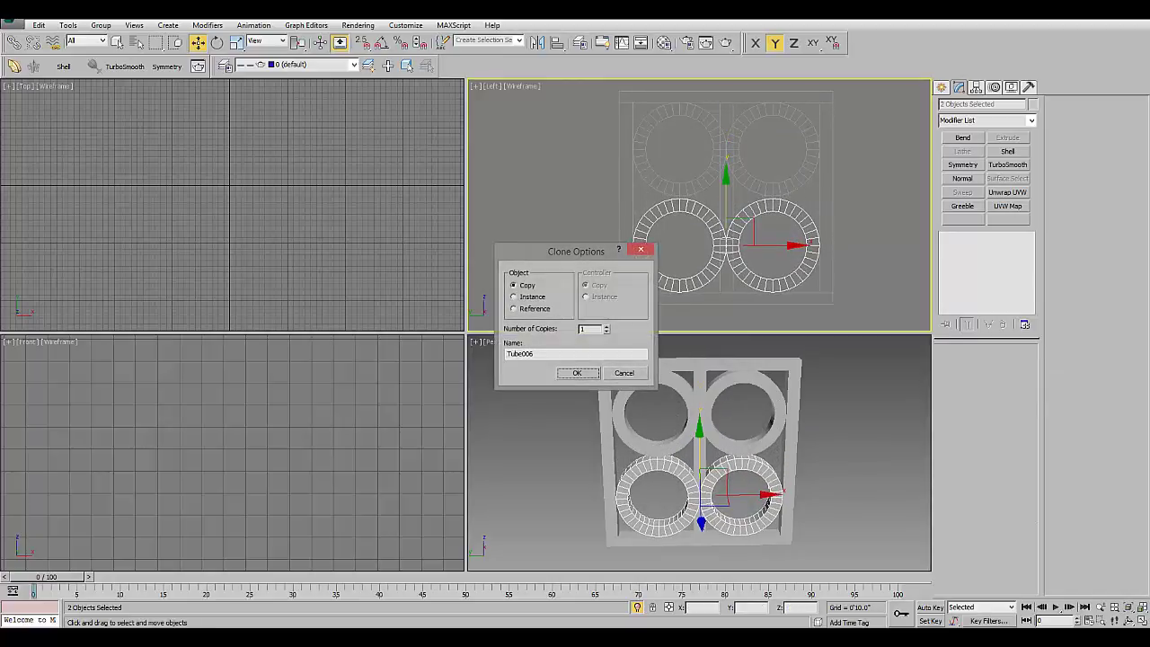
left_click(624, 372)
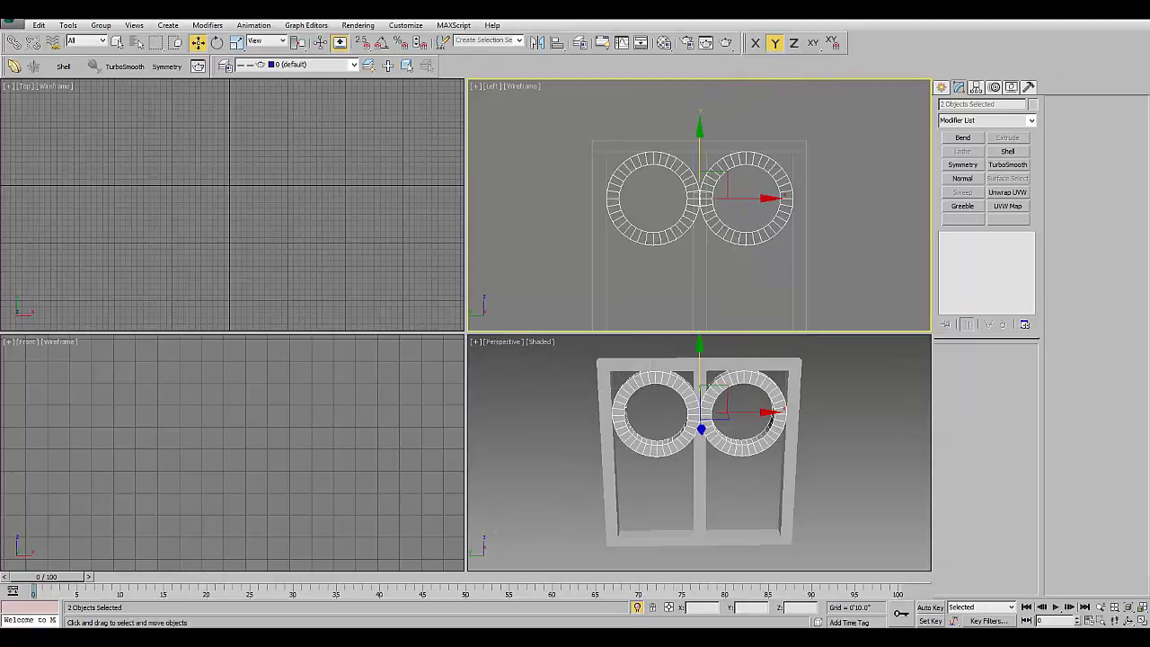
- Reselect only the left ring and recentre the side view on it
scroll(693, 226, "up", 5)
left_click(674, 207)
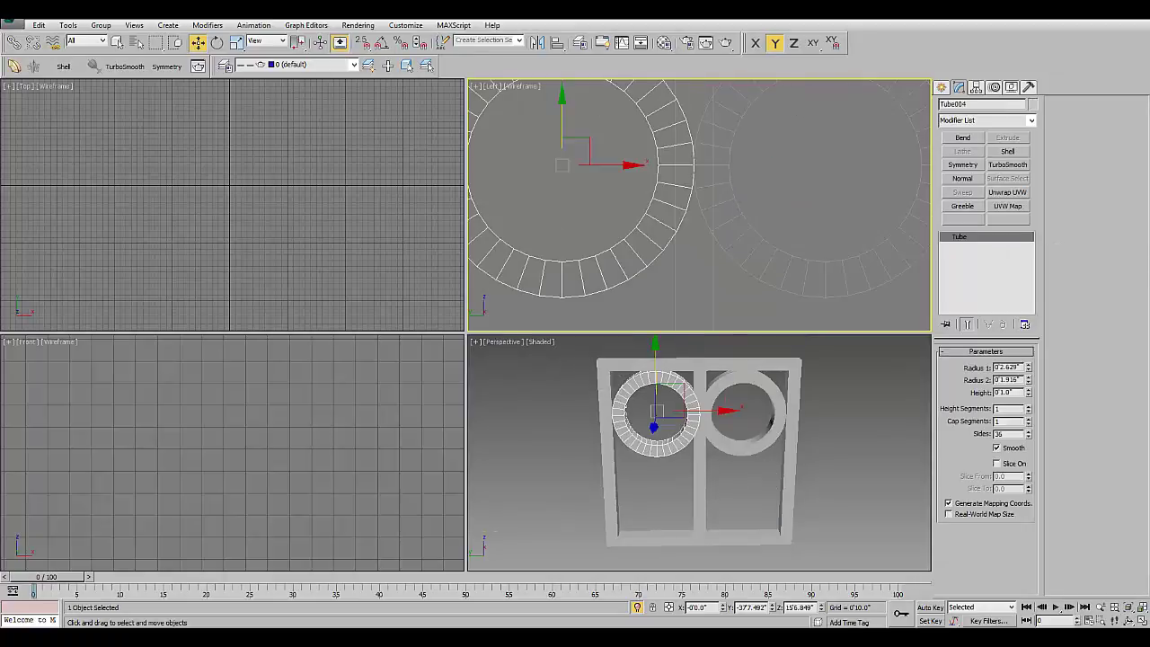
middle_click_drag(575, 180, 598, 189)
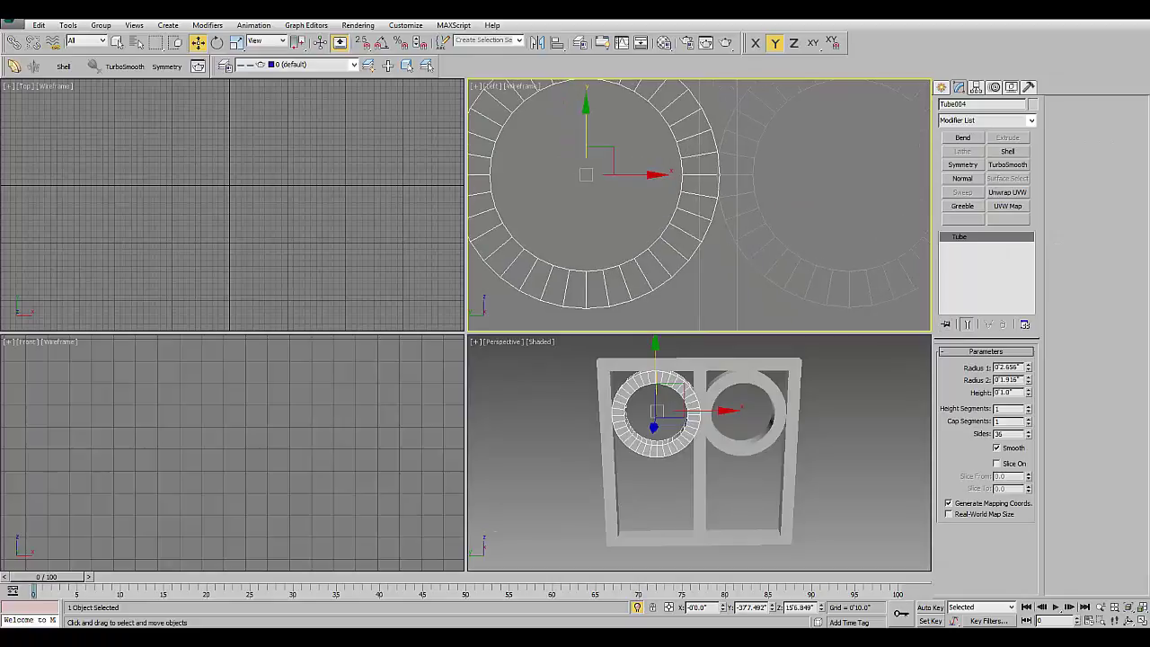
scroll(621, 199, "down", 1)
- Delete the right ring and copy Tube004 across into the right opening
key("ctrl+d")
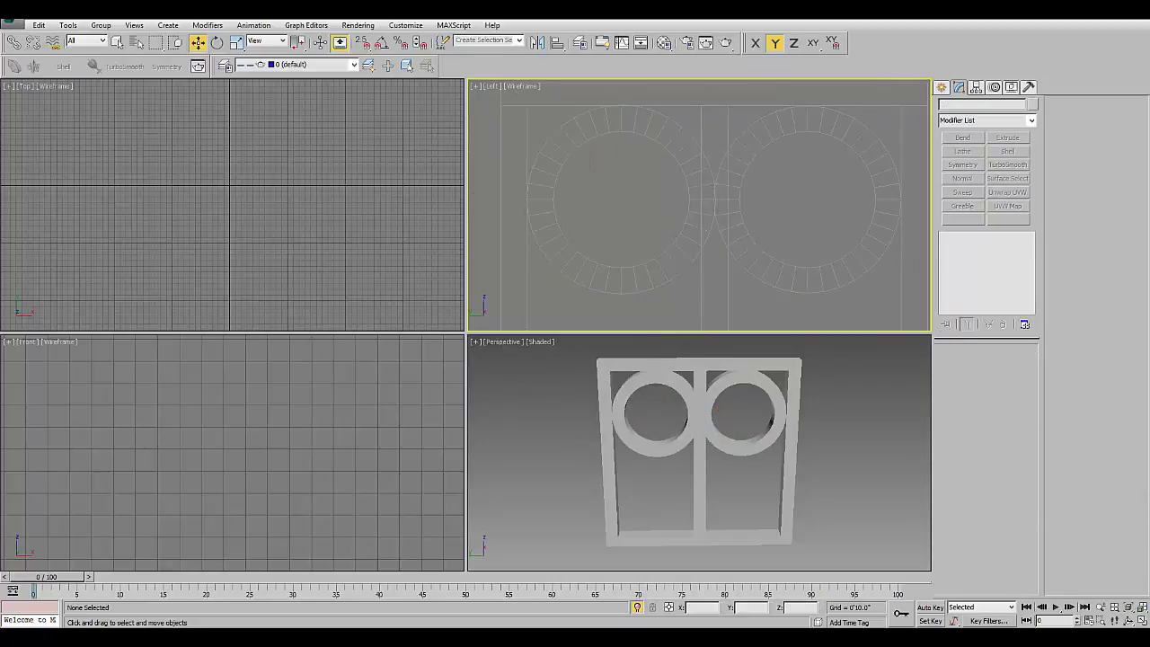
left_click(890, 200)
key("Delete")
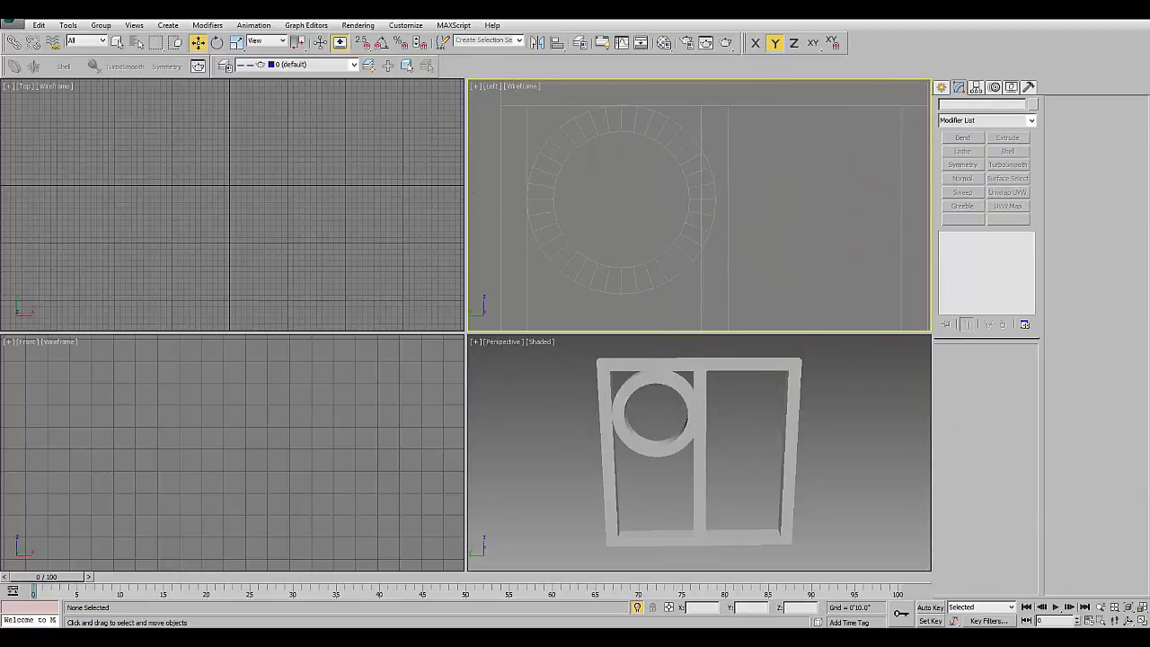
left_click(540, 199)
left_click_drag(665, 199, 861, 200, "shift")
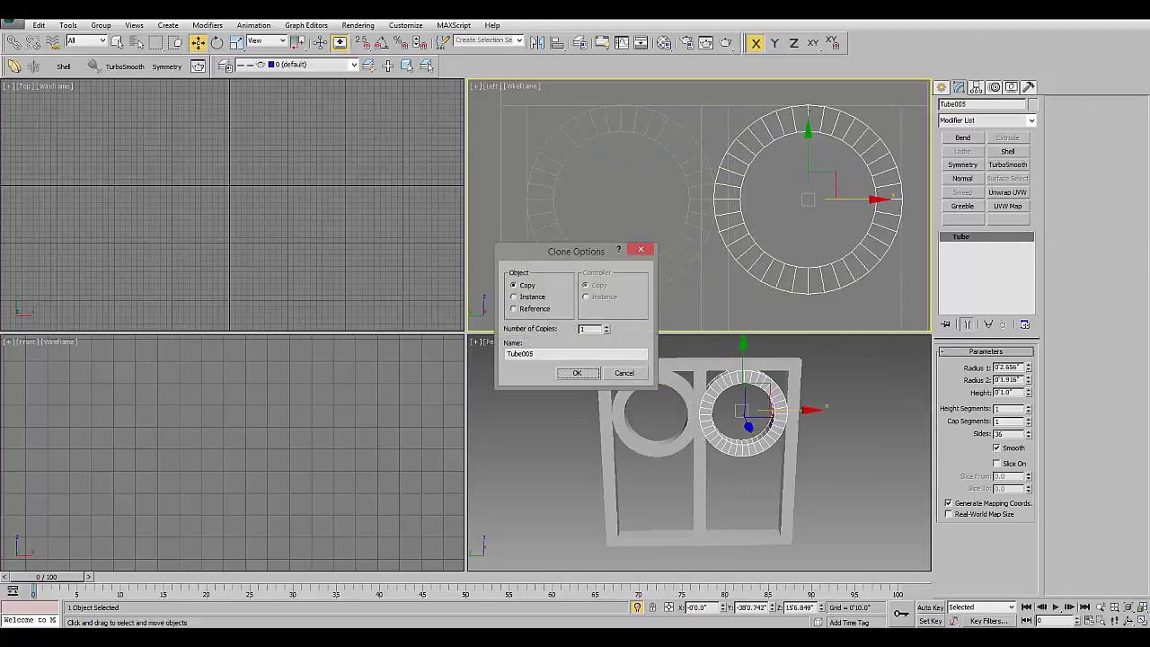
left_click(581, 372)
- Select both rings and clone the pair down into the lower openings
left_click(622, 414, "ctrl")
scroll(719, 207, "down", 2)
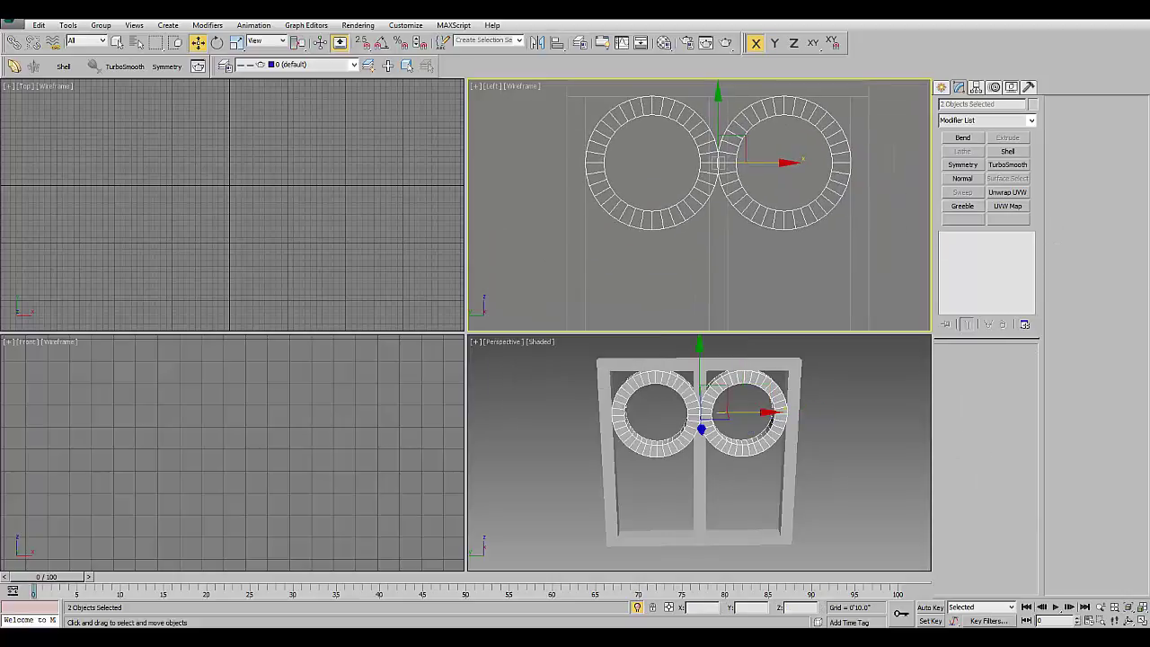
scroll(719, 206, "down", 2)
left_click_drag(771, 414, 769, 497)
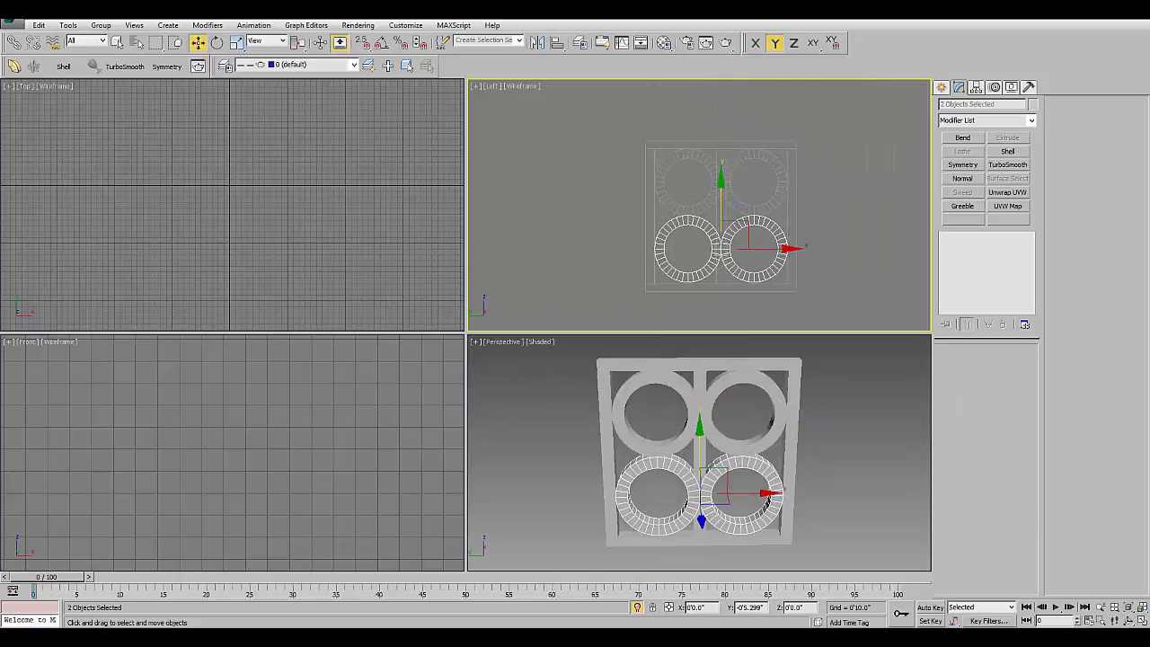
left_click(581, 373)
- Nudge the lower rings slightly down, panning the side view to check their fit
middle_click_drag(719, 269, 707, 210)
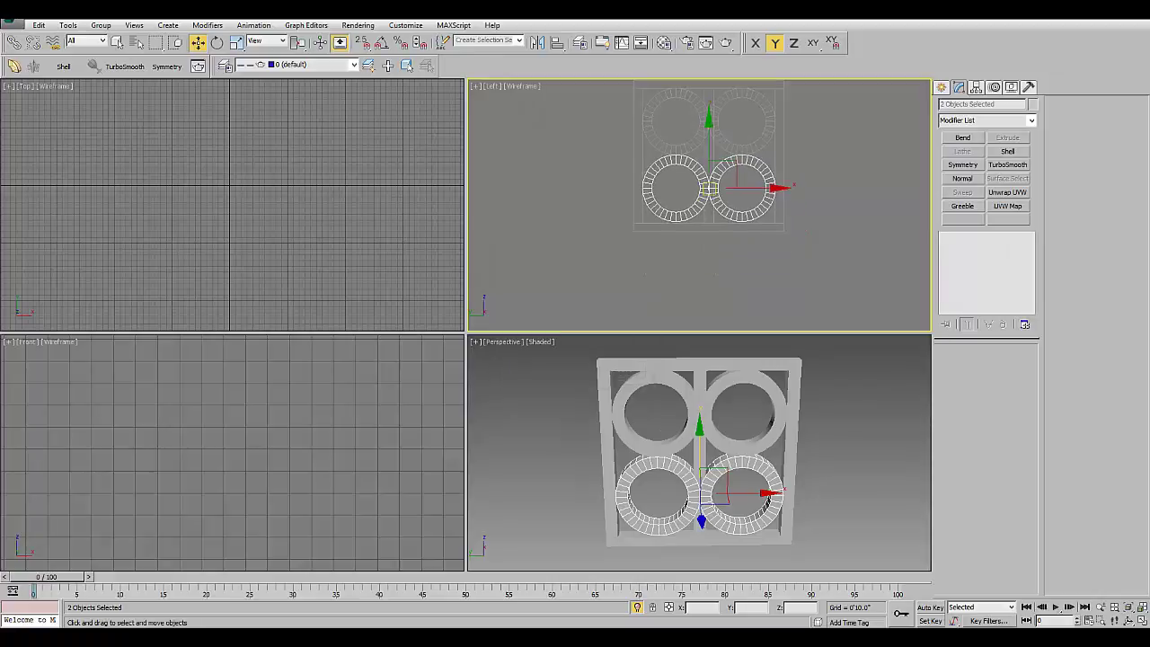
scroll(710, 166, "up", 5)
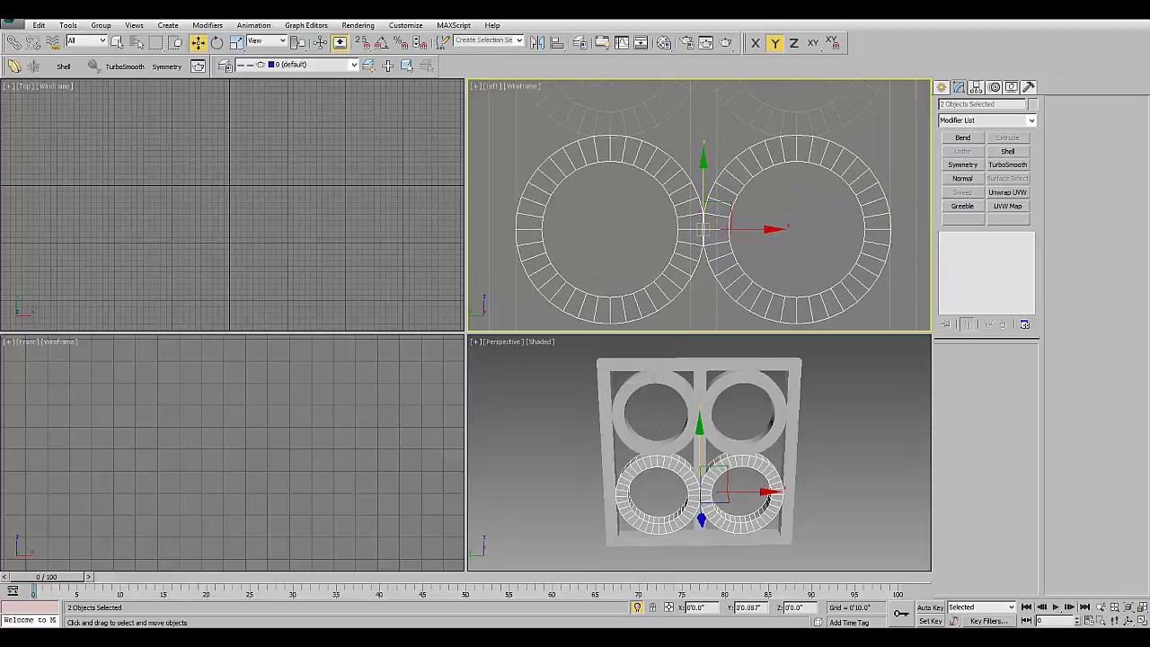
left_click_drag(703, 180, 703, 183)
middle_click_drag(706, 236, 708, 205)
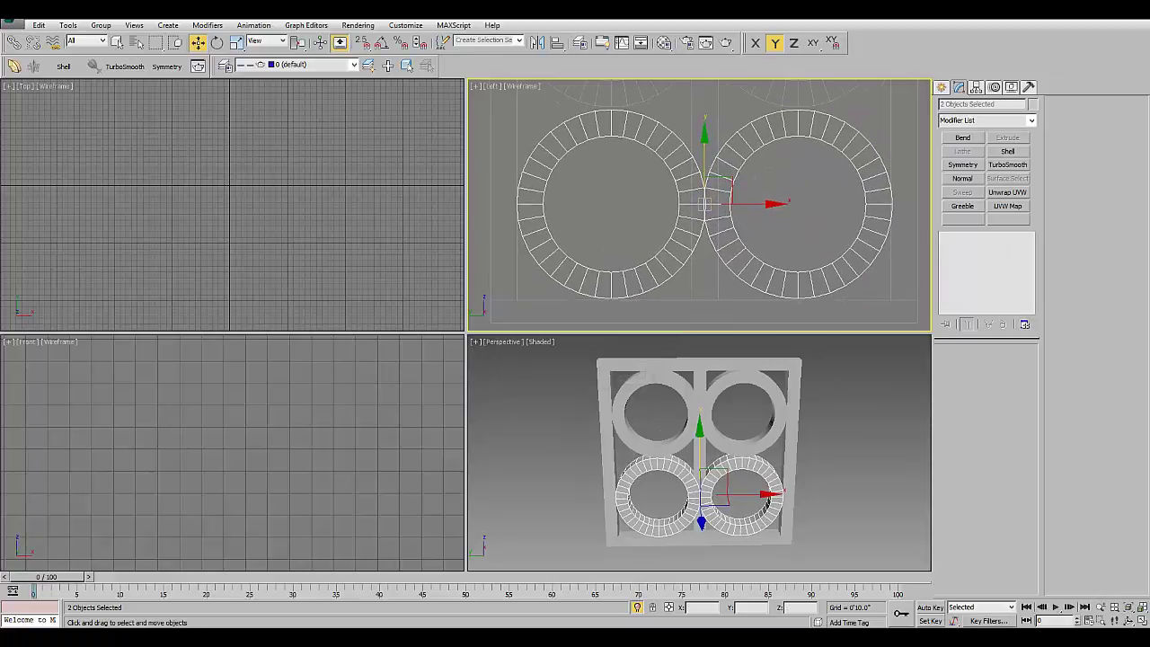
left_click_drag(706, 204, 706, 208)
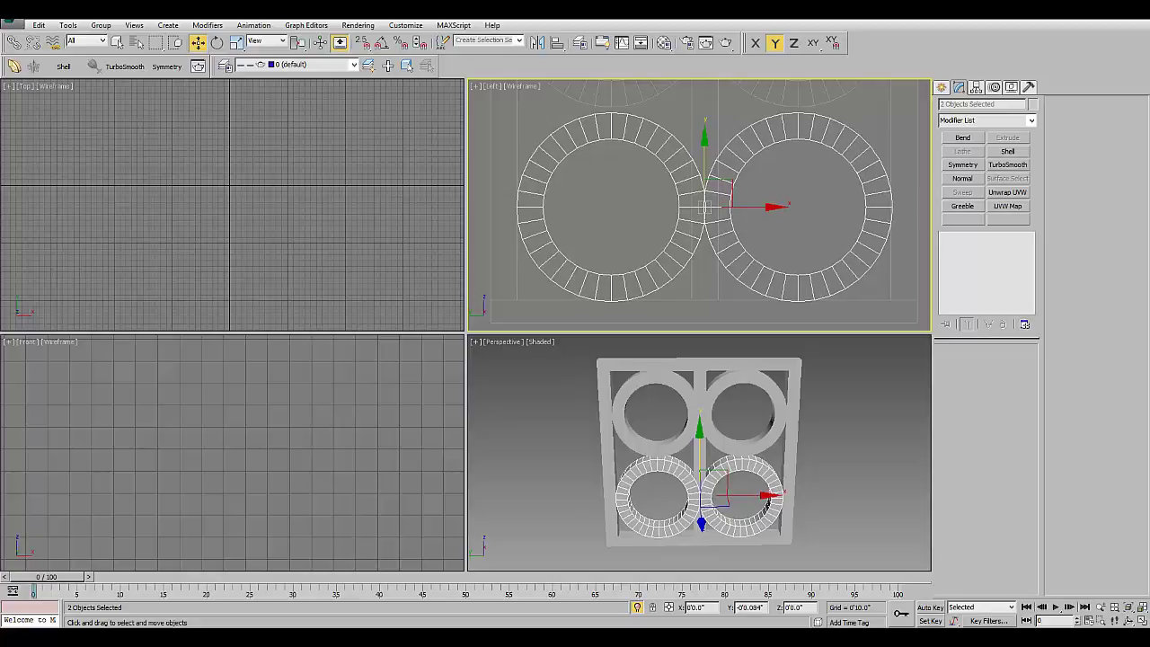
middle_click_drag(705, 209, 701, 301)
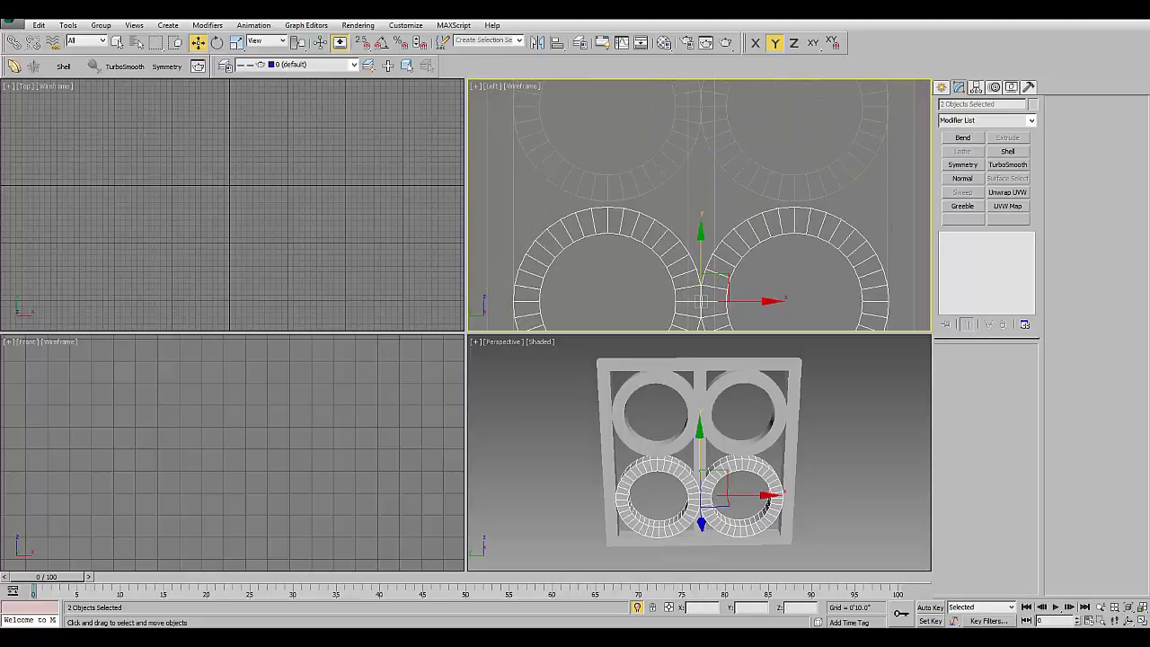
mouse_move(701, 301)
middle_mouse_down()
mouse_move(703, 287)
mouse_move(713, 377)
middle_mouse_up()
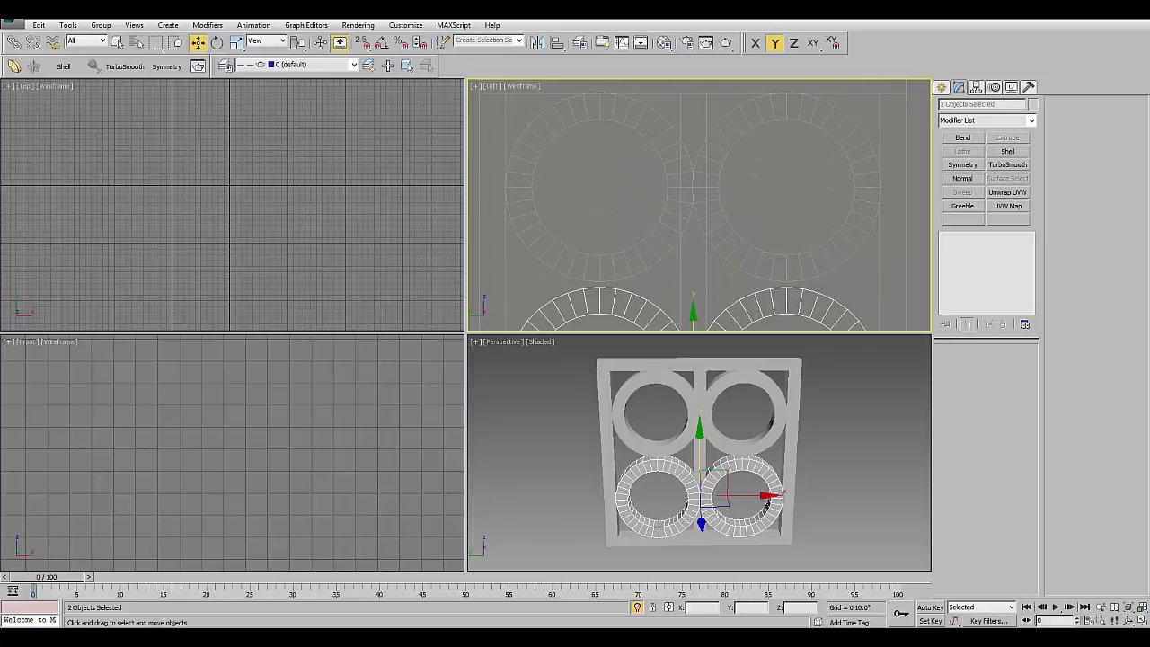
scroll(710, 297, "up", 1)
- Trial-enlarge the upper-left ring's radius and nudge it down, then undo
left_click(557, 198)
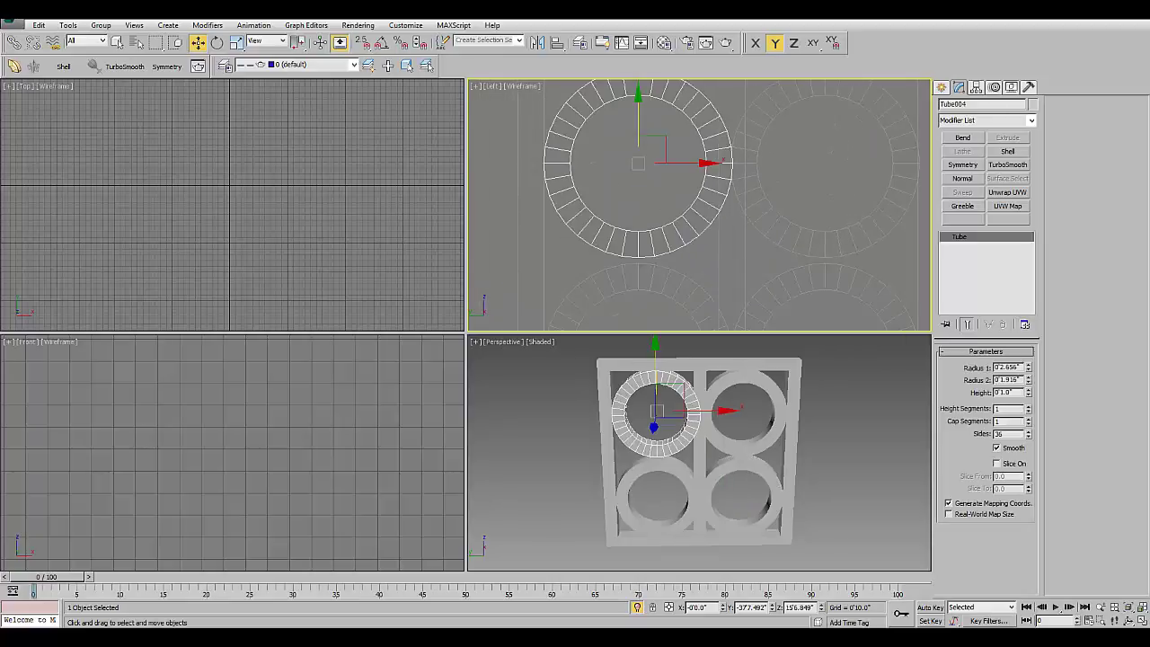
mouse_move(1028, 368)
left_mouse_down()
mouse_move(1028, 358)
mouse_move(1028, 371)
left_mouse_up()
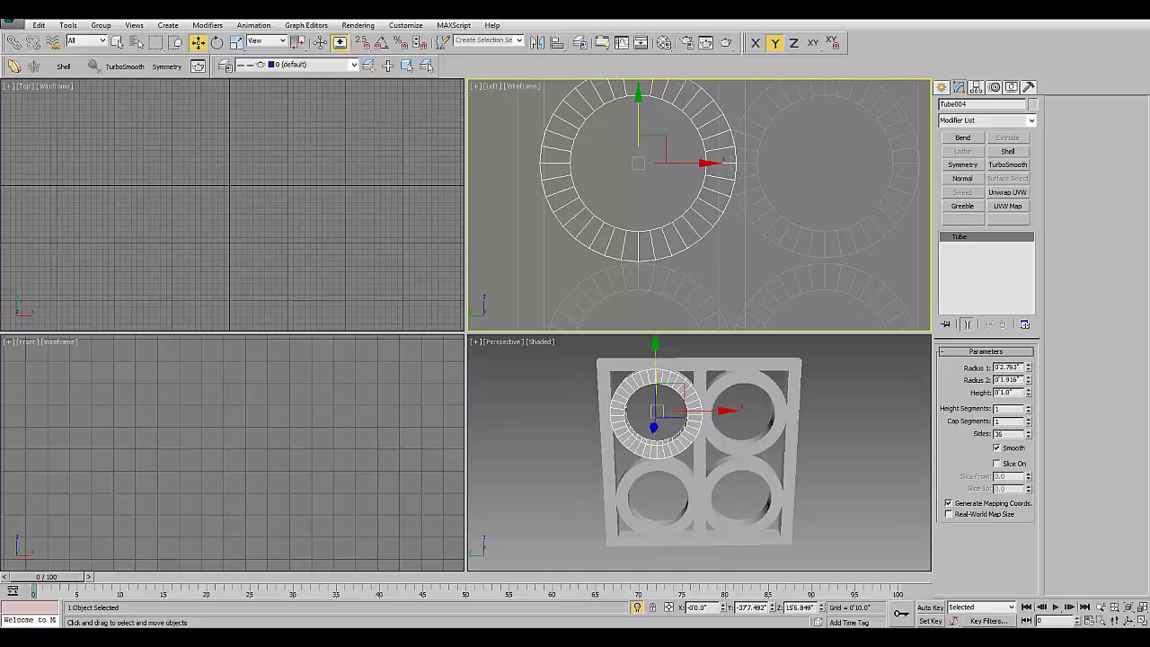
middle_click_drag(699, 205, 697, 234)
left_click_drag(636, 135, 636, 139)
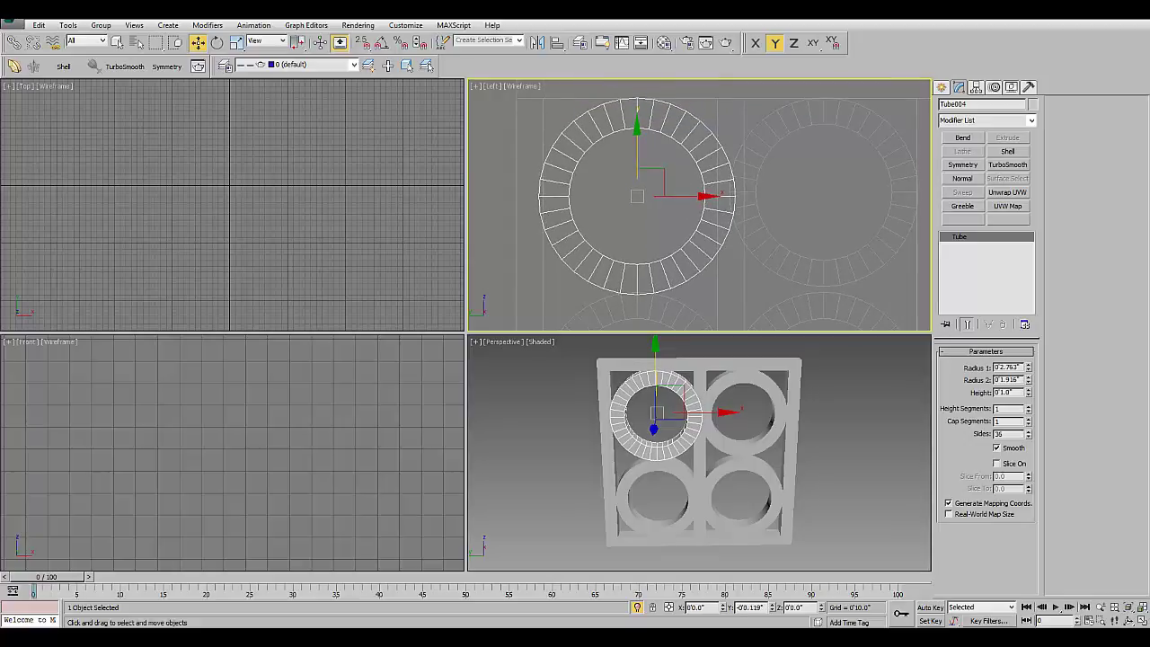
middle_click_drag(710, 204, 662, 187)
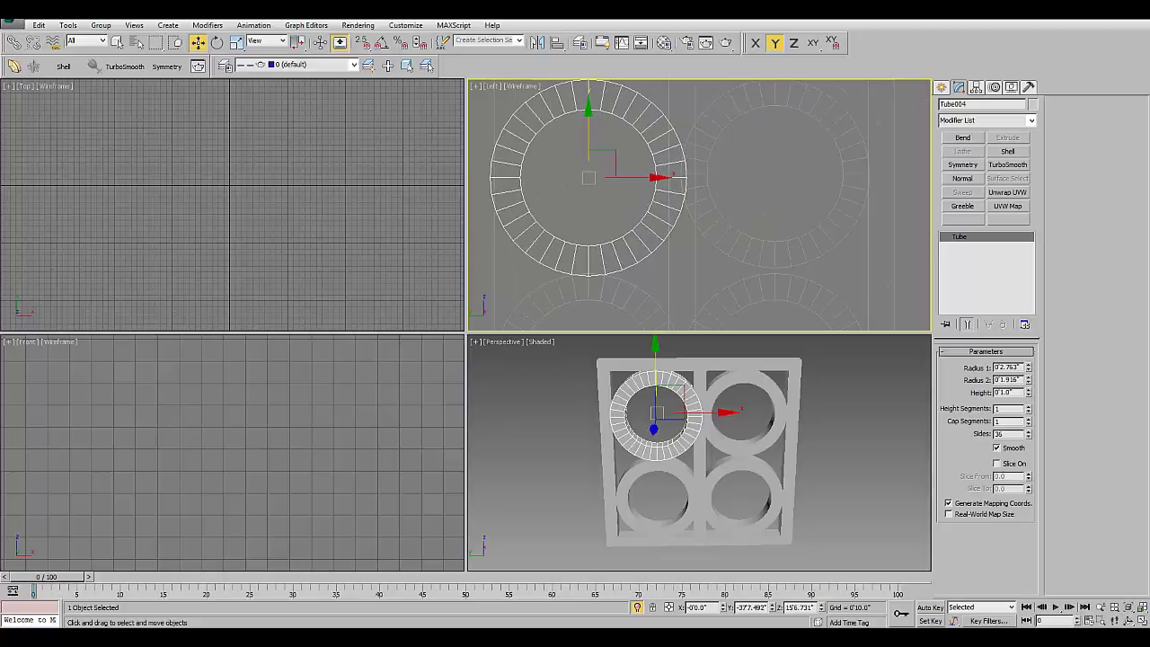
key("ctrl+z")
- Try moving a ring into the top-right opening, then cancel the copy and undo the move
left_click(674, 175)
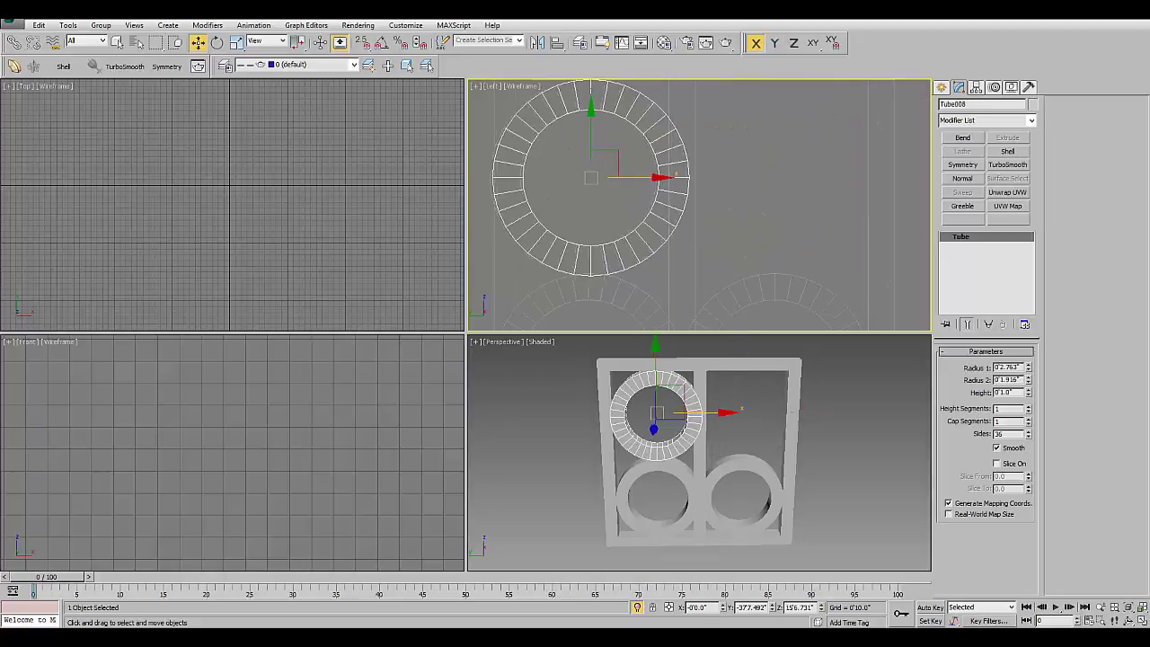
left_click_drag(630, 175, 809, 177)
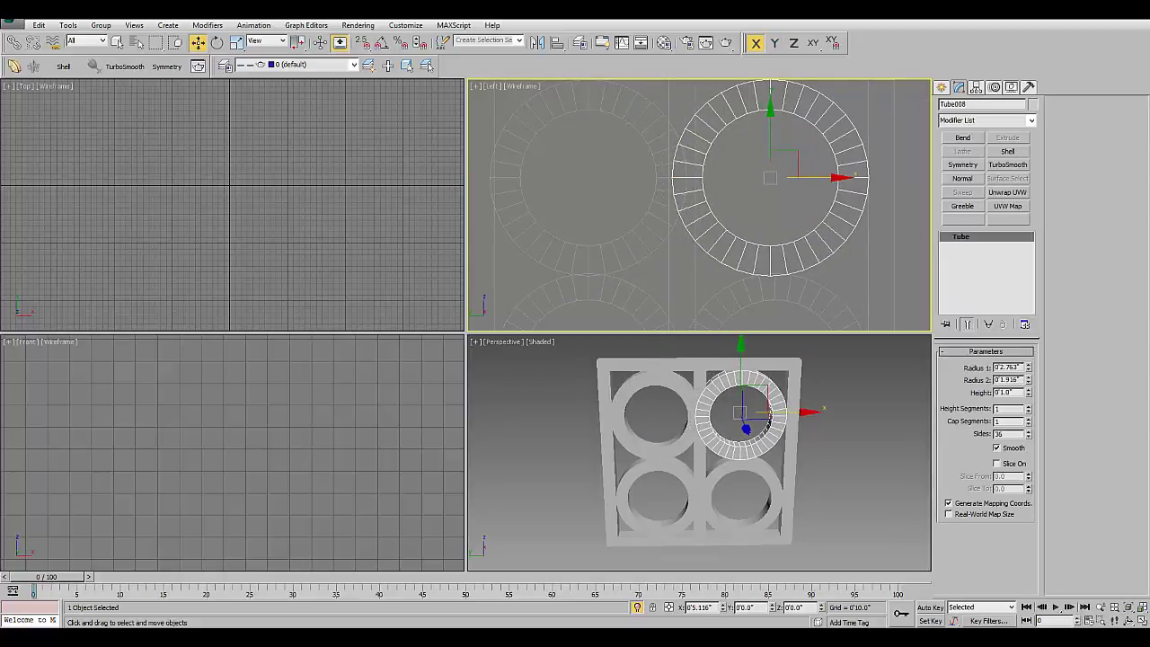
key("ctrl+v")
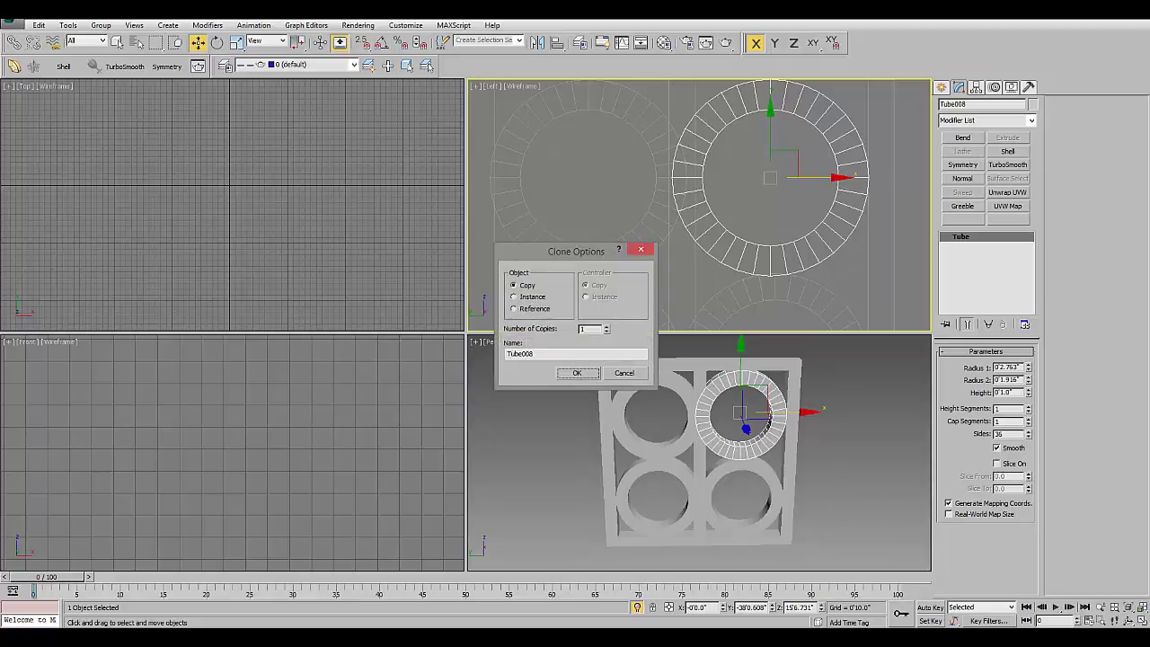
key("Escape")
key("ctrl+z")
key("ctrl+y")
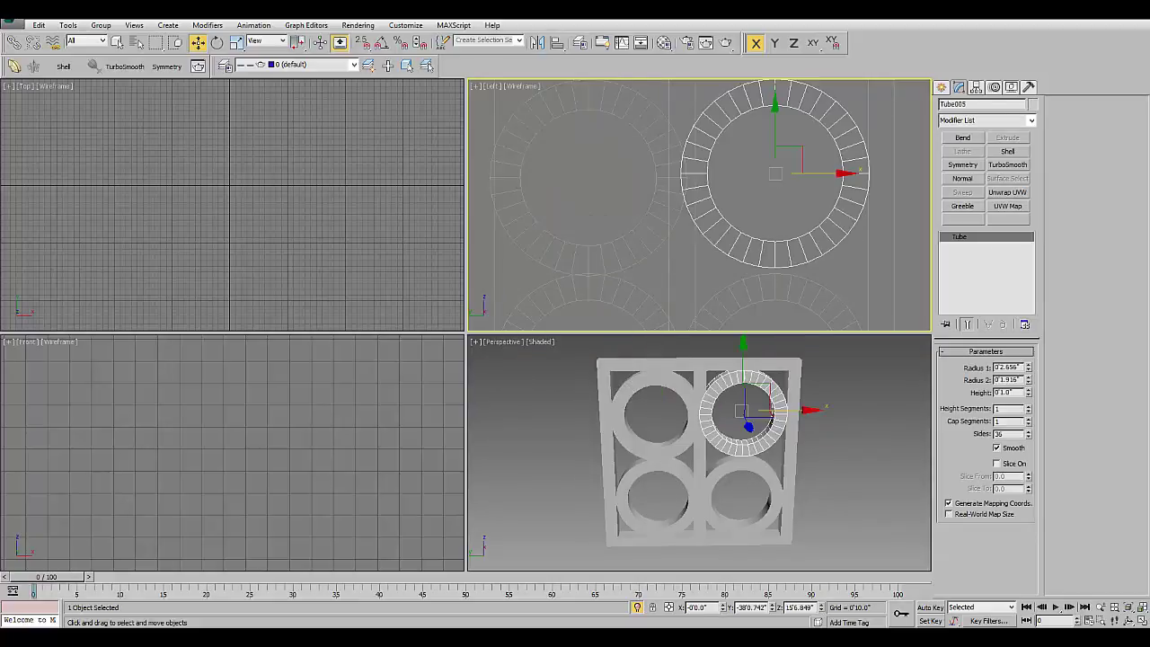
key("ctrl+z")
key("ctrl+z")
key("ctrl+z")
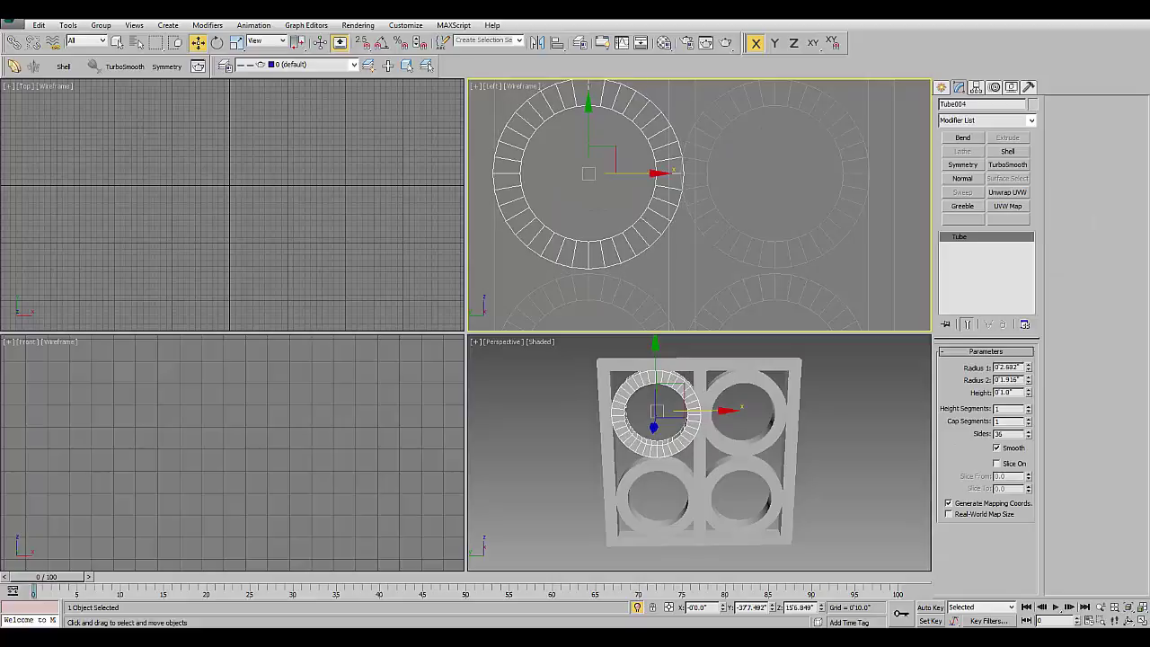
- Place a trial tube copy at the frame centre, then delete it again
middle_click_drag(701, 224, 715, 121)
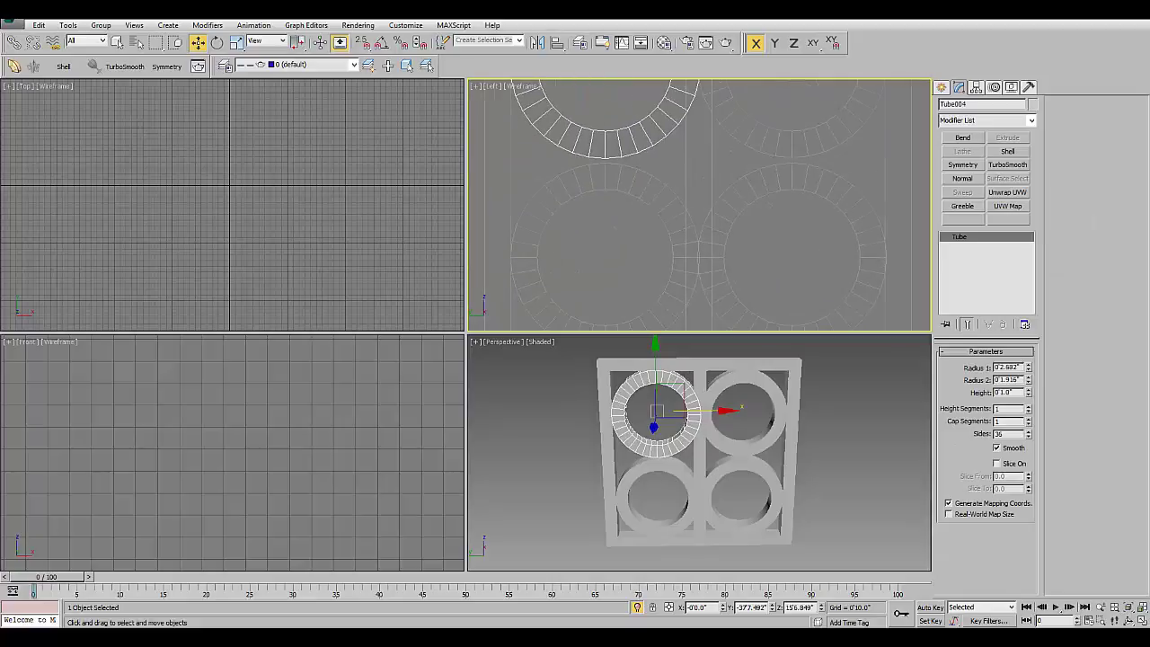
scroll(742, 177, "down", 2)
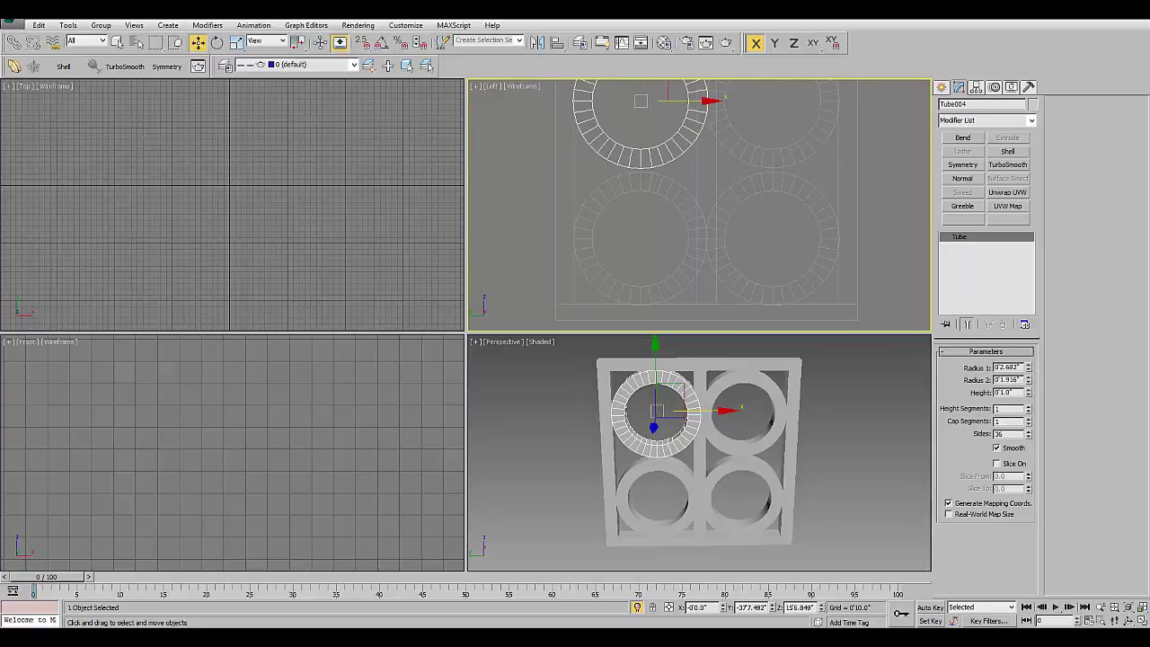
middle_click_drag(657, 88, 657, 121)
mouse_move(657, 120)
left_mouse_down("shift")
mouse_move(719, 208)
mouse_move(717, 193)
left_mouse_up("shift")
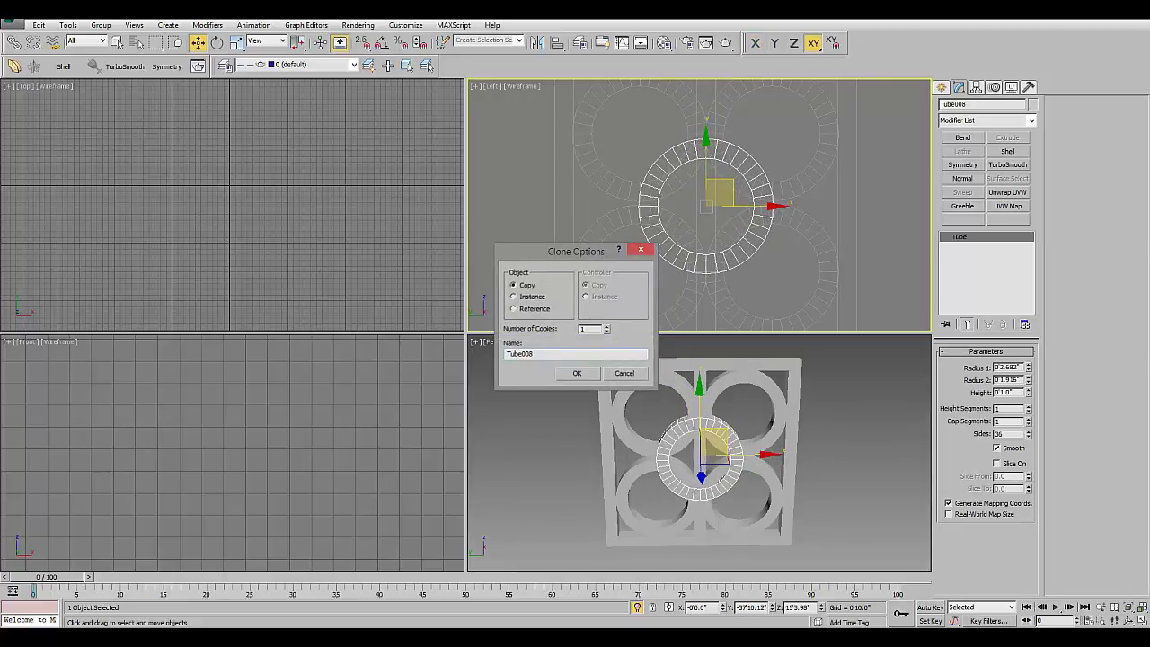
key("Return")
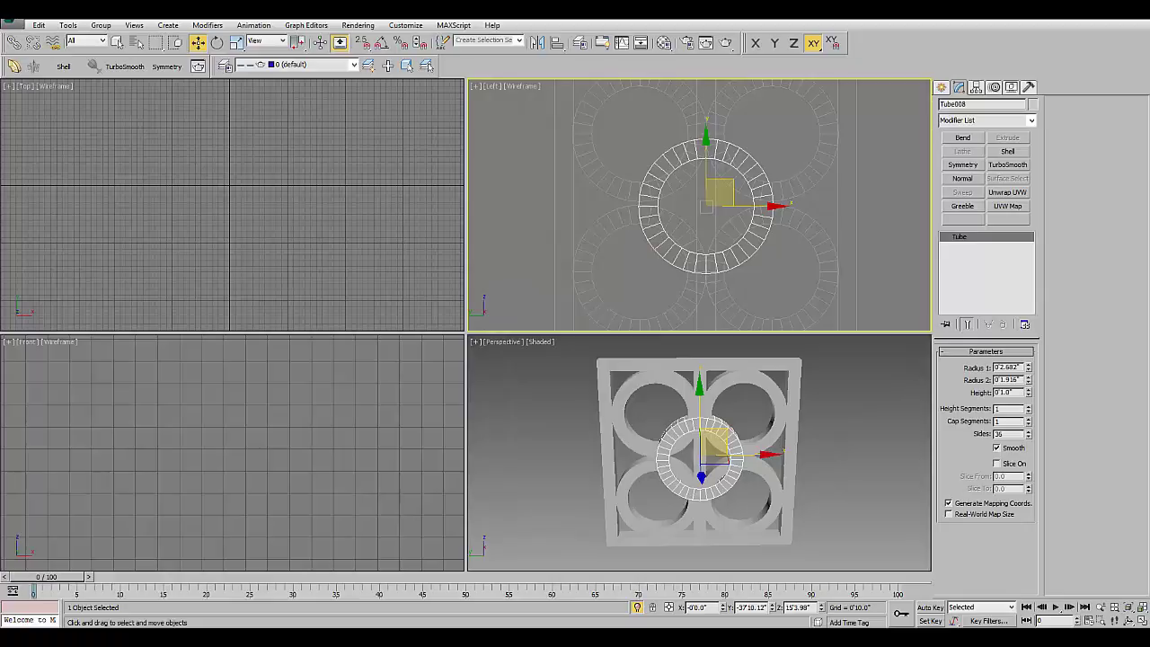
key("Delete")
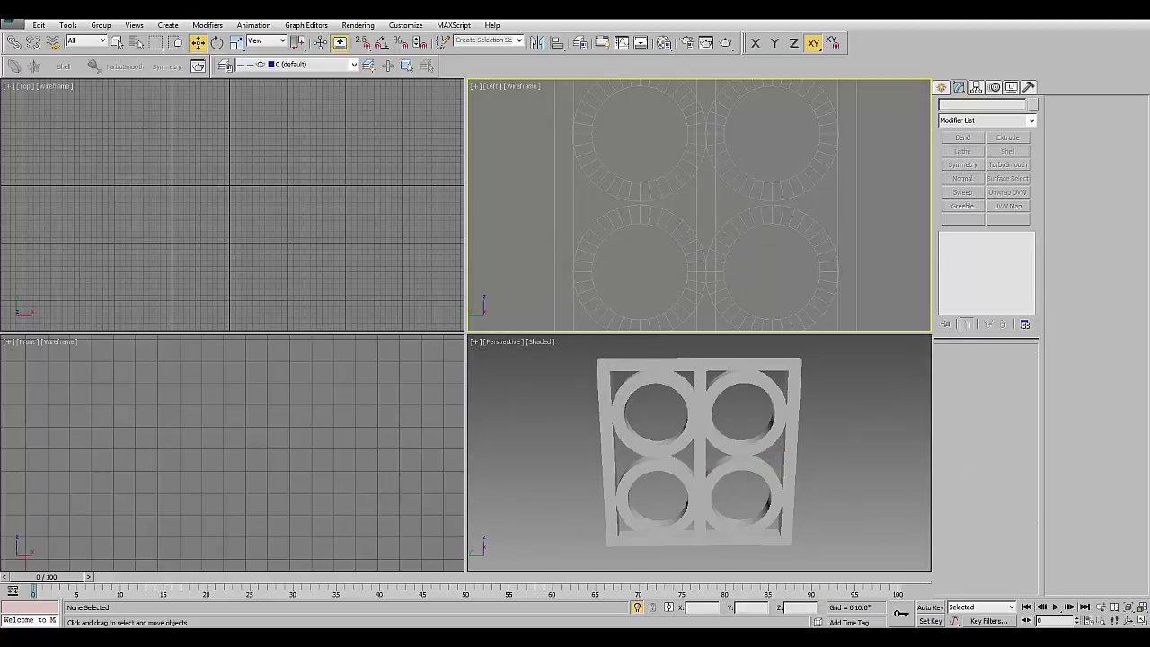
left_click(941, 87)
middle_click_drag(701, 207, 625, 224)
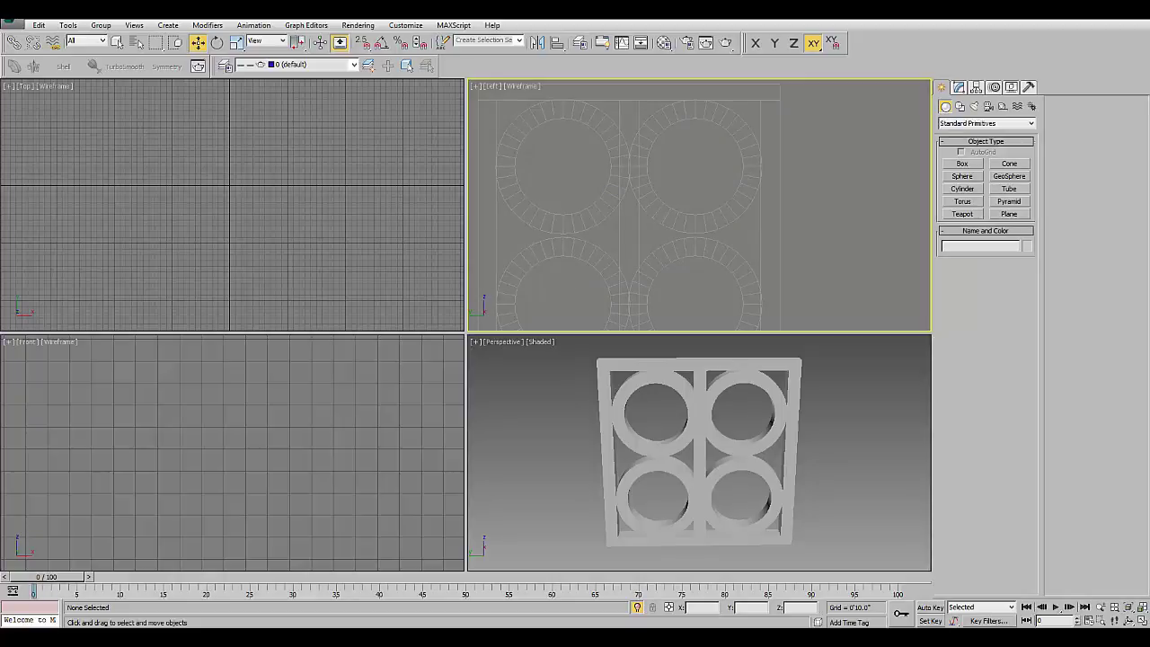
- Draw a cylinder disc in the gap between the four rings and centre it
left_click(962, 188)
scroll(661, 207, "up", 5)
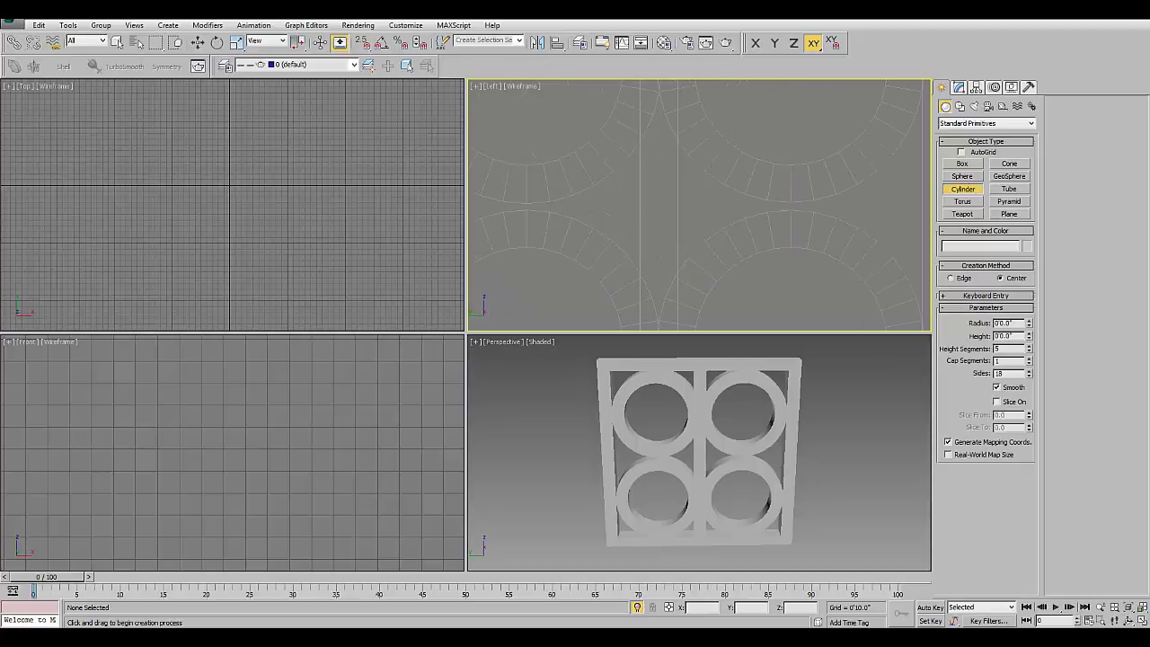
left_click_drag(657, 211, 627, 255)
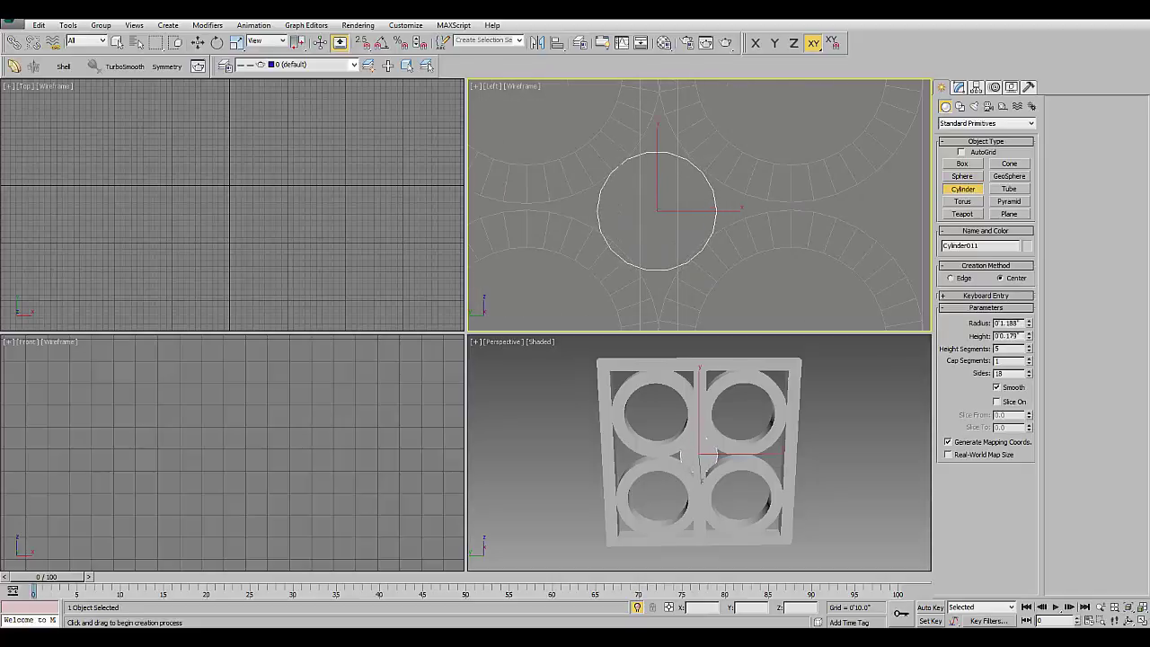
key("w")
left_click(959, 88)
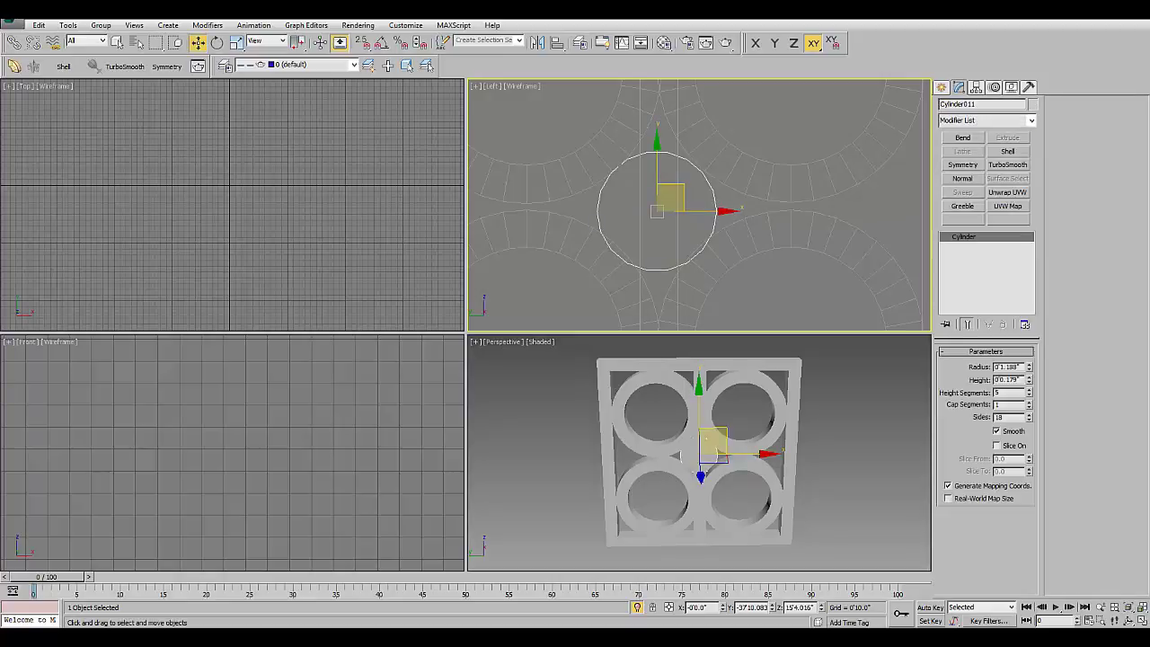
left_click_drag(670, 197, 674, 194)
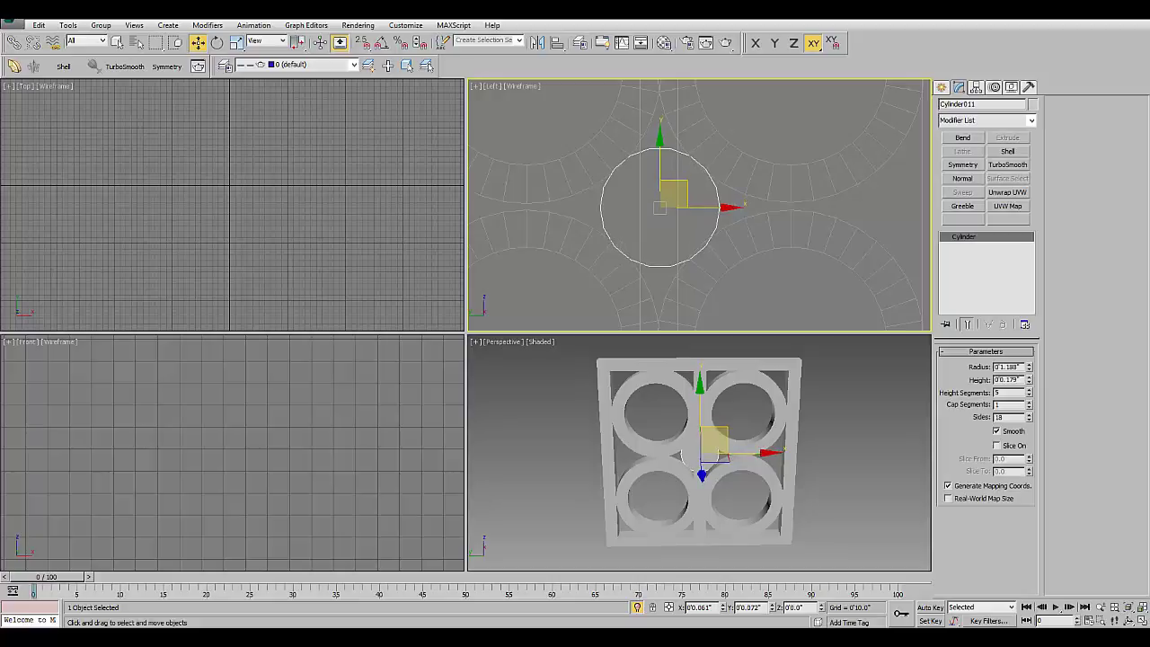
- Set the disc to radius 0'1.176", 1 height segment, 36 sides and height 0'1.0"
left_click_drag(1029, 367, 1030, 371)
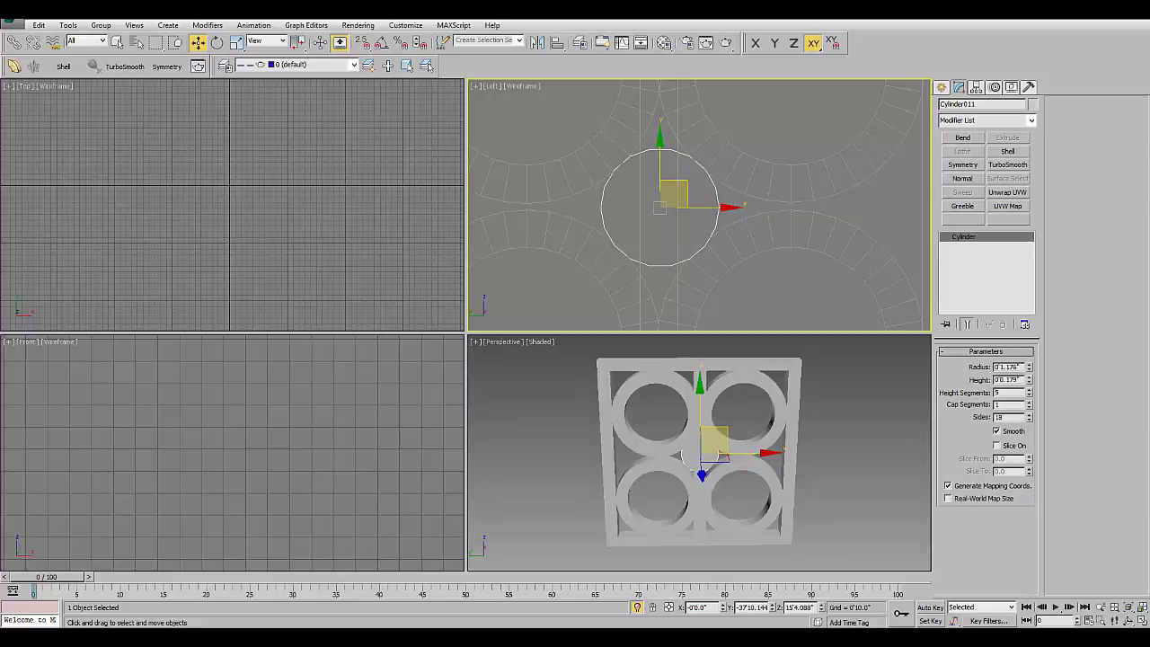
double_click(999, 393)
type("1")
key("Tab")
type("36")
double_click(1008, 379)
type("1")
key("Return")
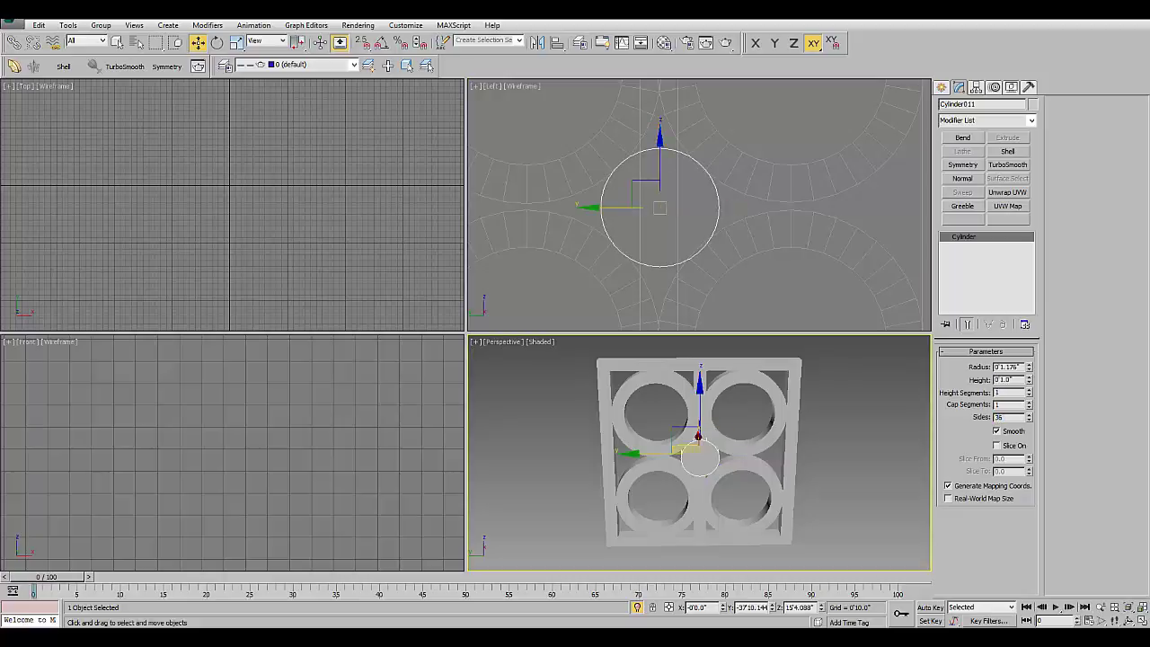
- Maximize the perspective view, deselect, and orbit to inspect the new disc
scroll(749, 189, "down", 3)
key("alt+w")
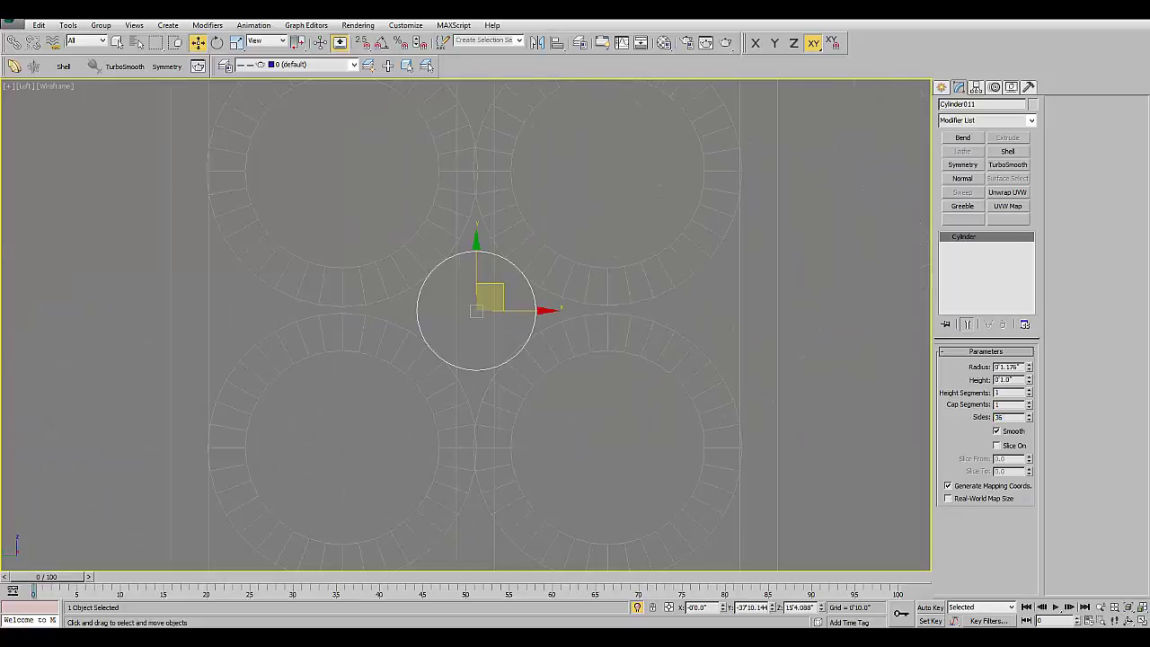
key("alt+w")
key("alt+w")
left_click(481, 369)
middle_click_drag(481, 369, 521, 369, "alt")
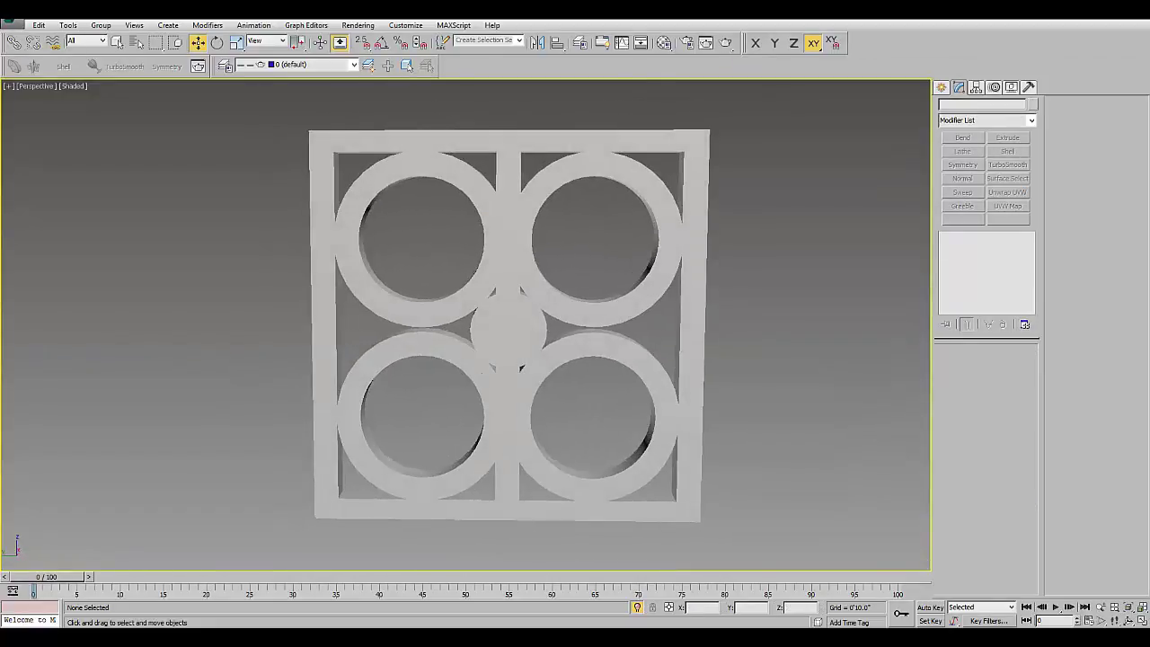
- Copy the centre filler disc out to the frame's right edge as Cylinder012
key("alt+w")
right_click(629, 225)
key("alt+w")
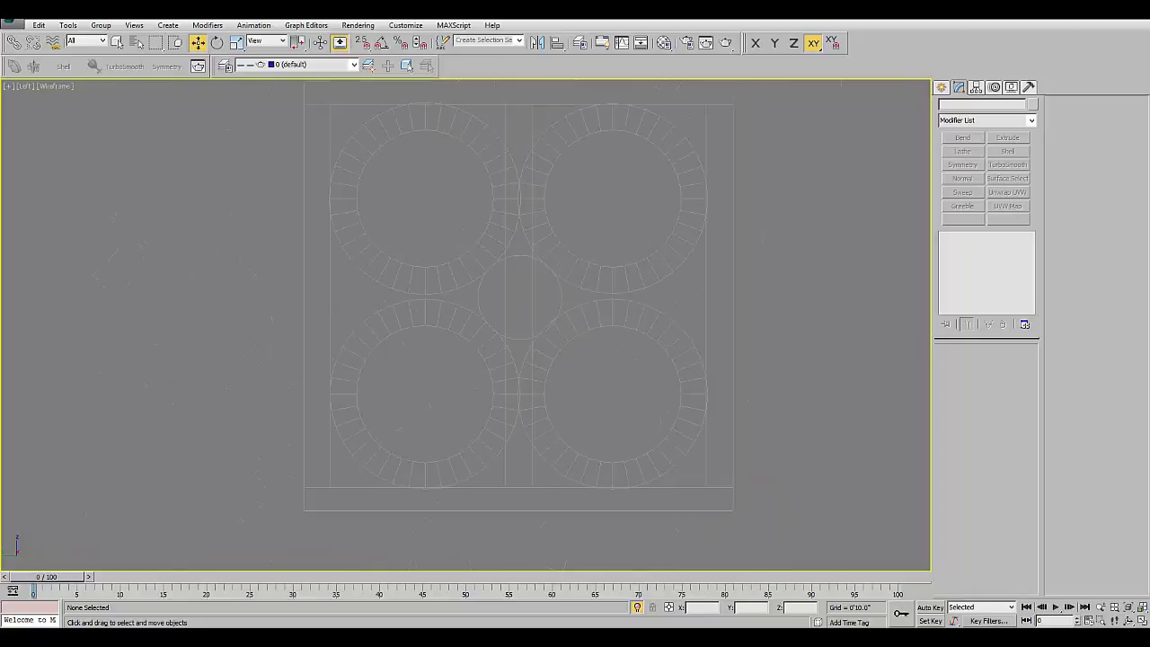
left_click(519, 296)
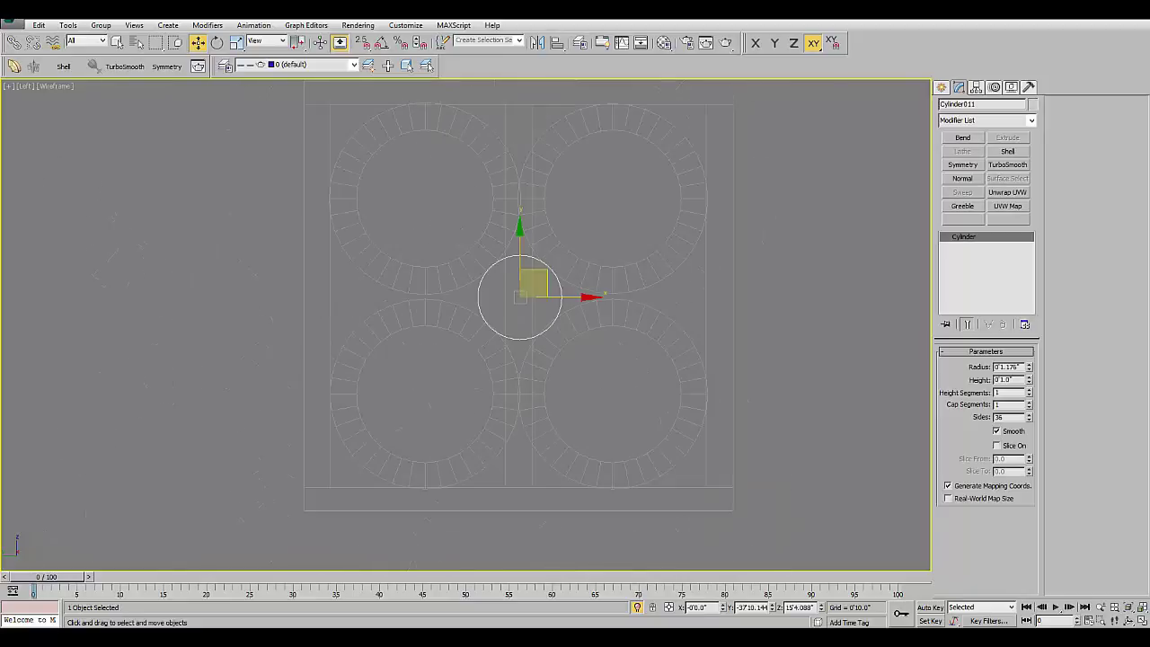
mouse_move(539, 296)
left_mouse_down()
mouse_move(751, 297)
mouse_move(736, 296)
left_mouse_up()
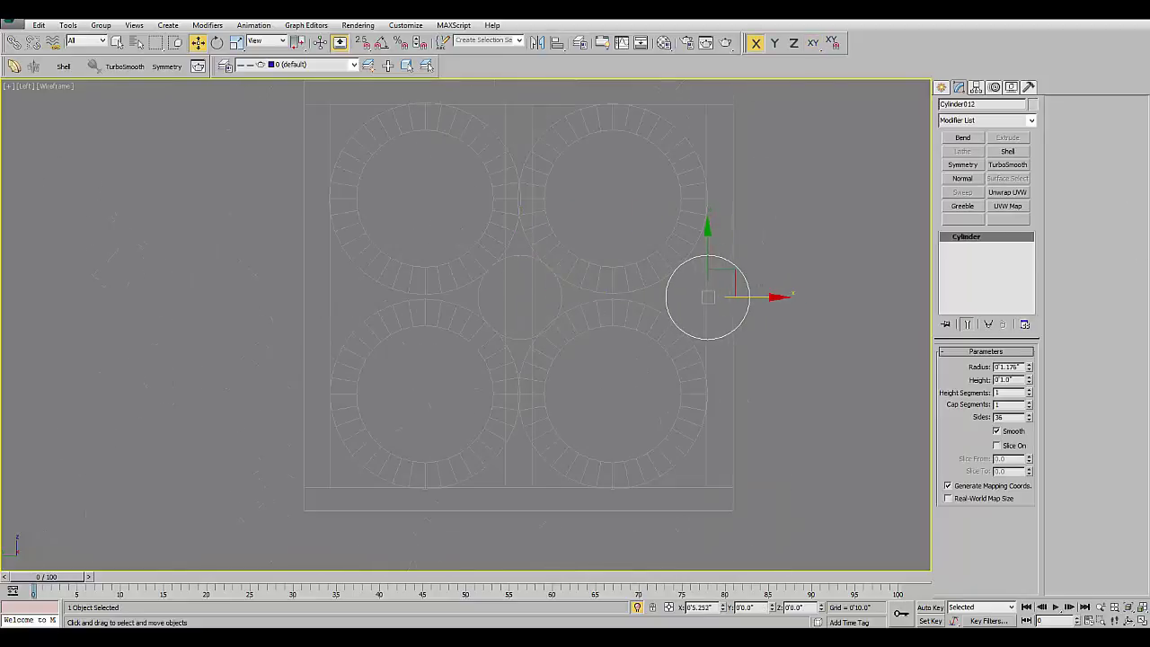
key("ctrl+v")
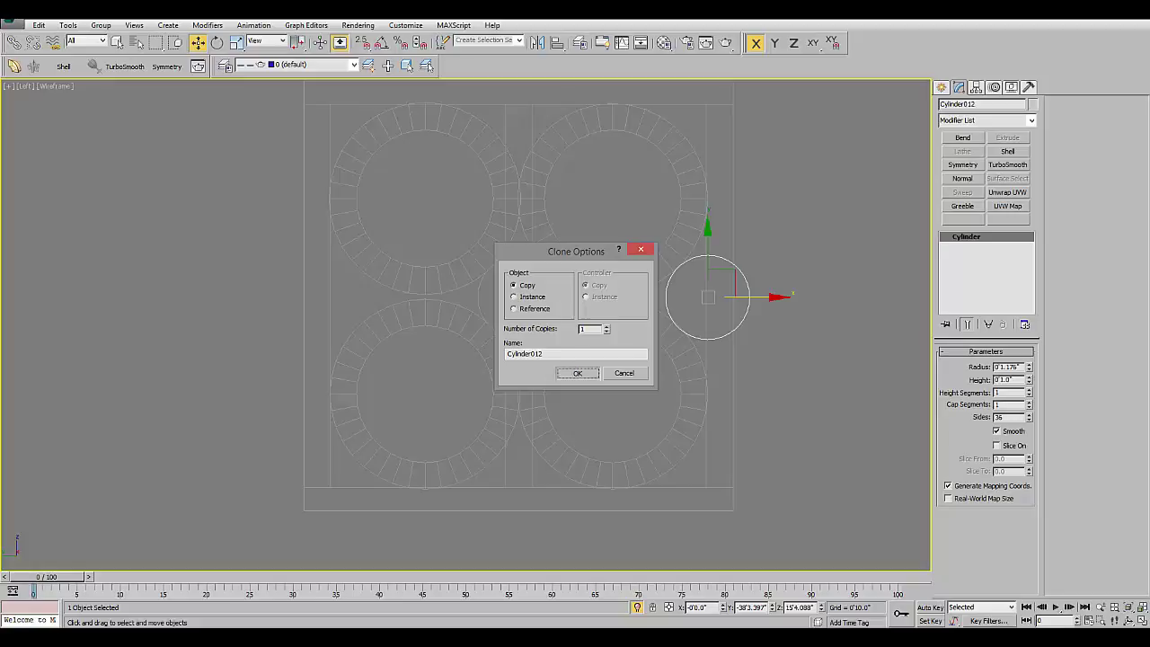
left_click(577, 372)
left_click(827, 431)
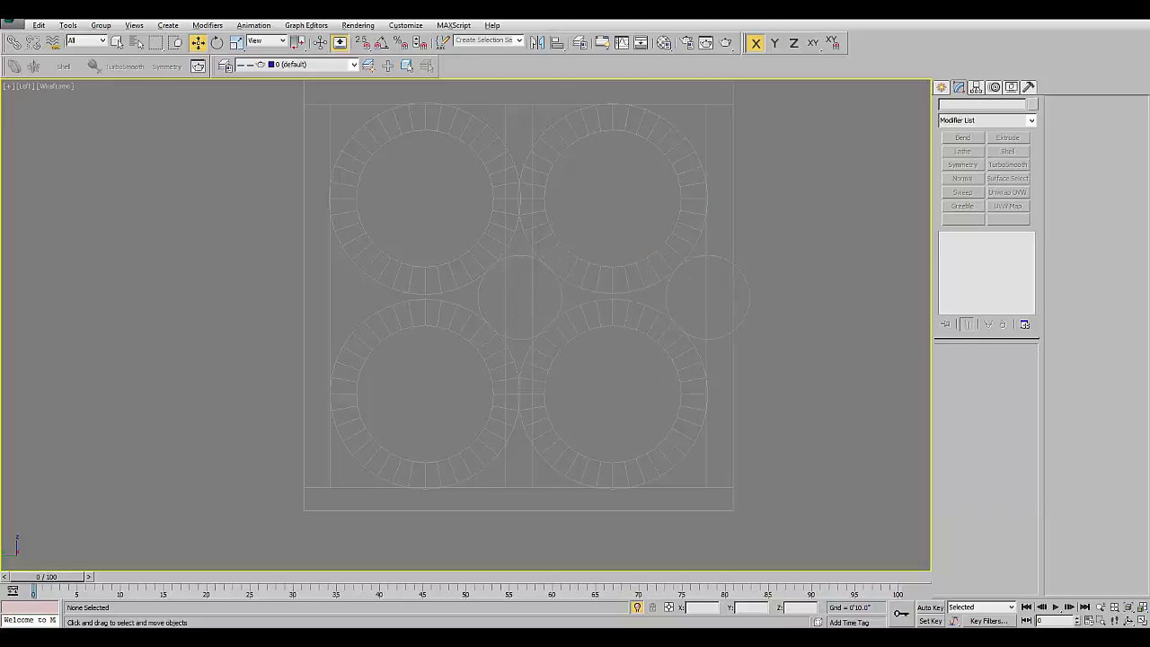
- Delete the frame's vertical centre divider strip at Element level
key("alt+w")
key("alt+w")
middle_click_drag(467, 342, 521, 367, "alt")
key("alt+w")
key("alt+w")
left_click(506, 269)
left_click(1008, 151)
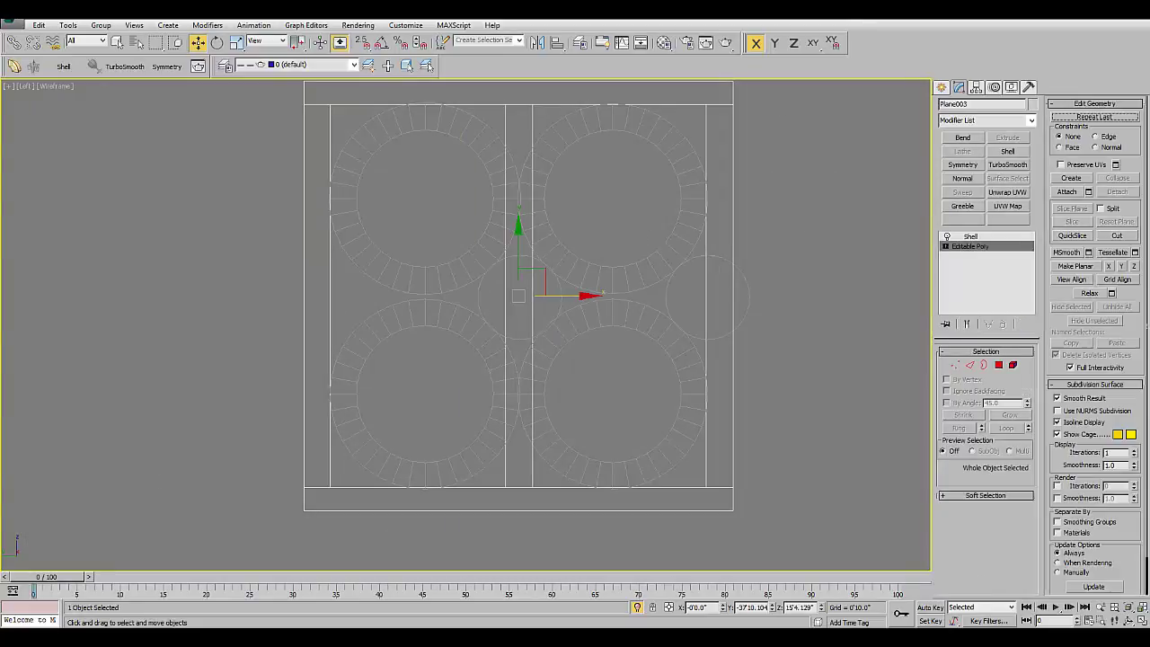
key("5")
key("Delete")
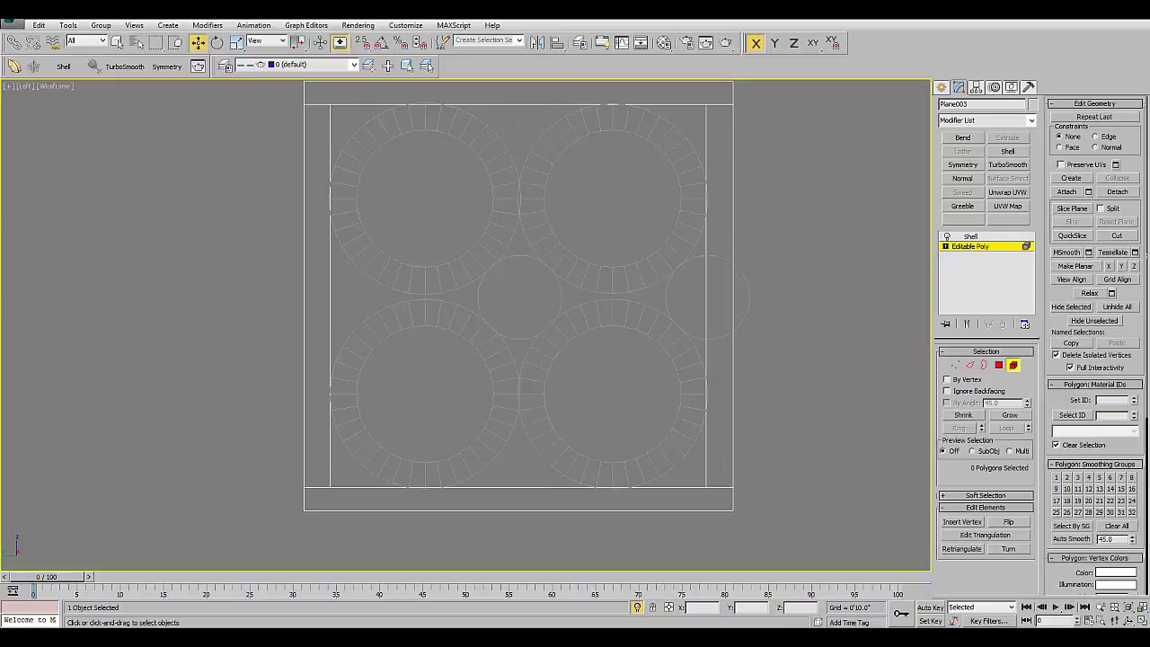
key("ctrl+d")
scroll(569, 328, "down", 2)
middle_click_drag(569, 328, 643, 328)
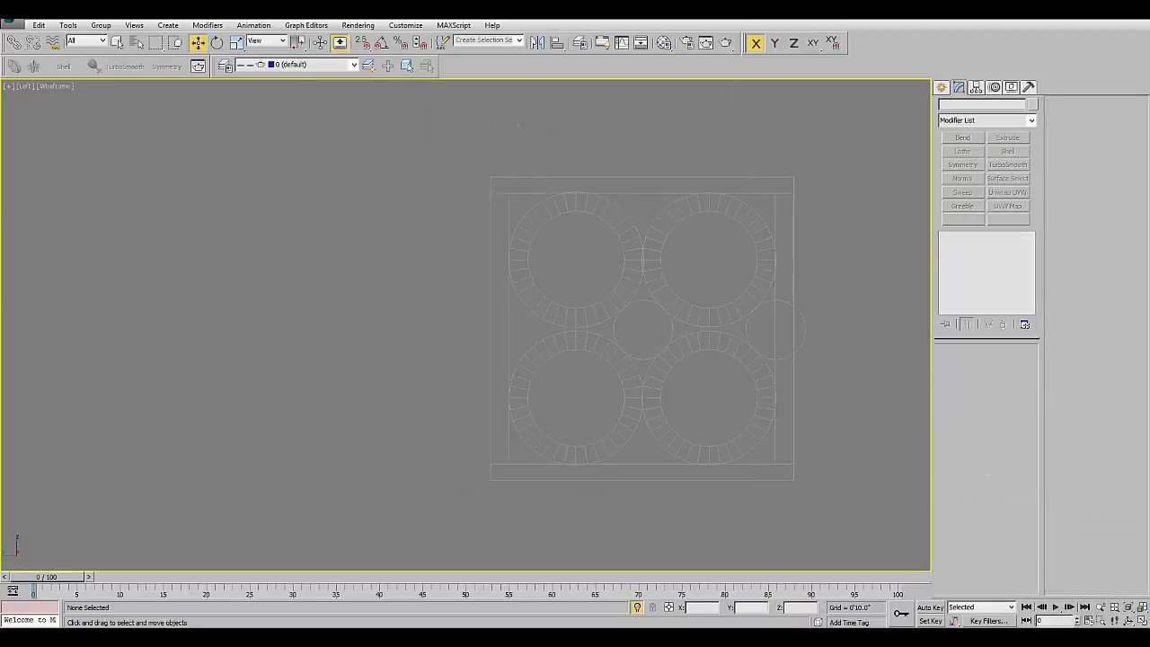
- Copy the centre filler disc up to the frame's top edge
left_click(643, 328)
left_click_drag(643, 287, 643, 150, "shift")
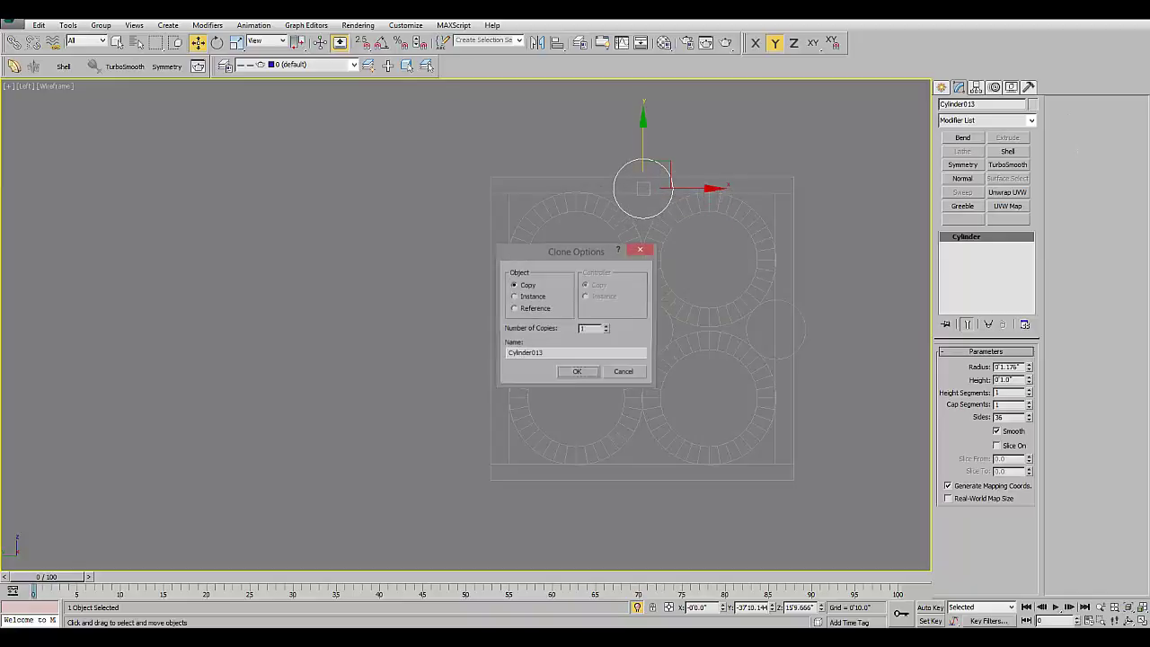
left_click(578, 374)
middle_click_drag(579, 374, 546, 468)
scroll(620, 340, "up", 5)
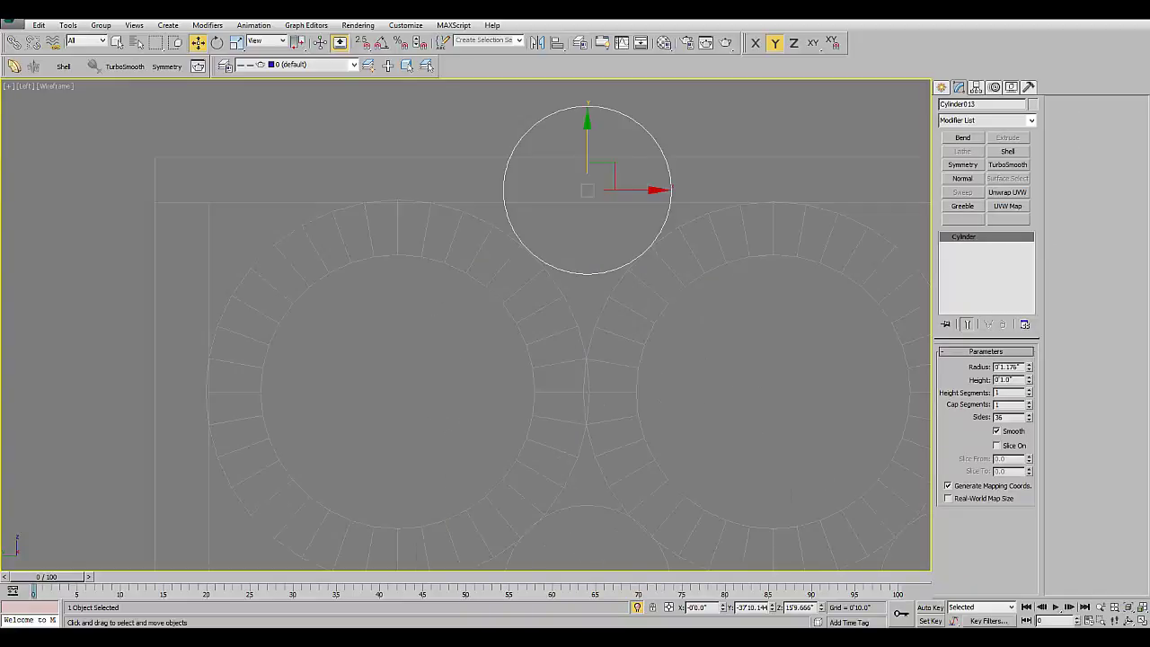
middle_click_drag(620, 341, 594, 373)
- Enable Slice on the copied disc and set it from 180 to 0, making a half-disc
left_click(996, 445)
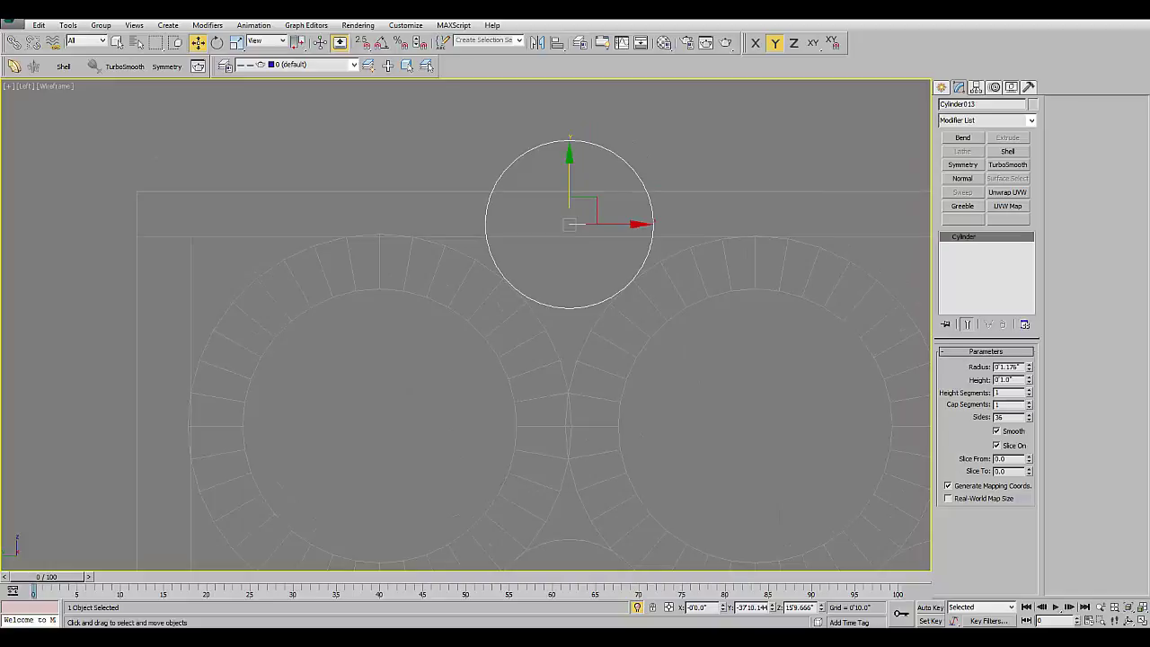
left_click_drag(1029, 458, 1029, 422)
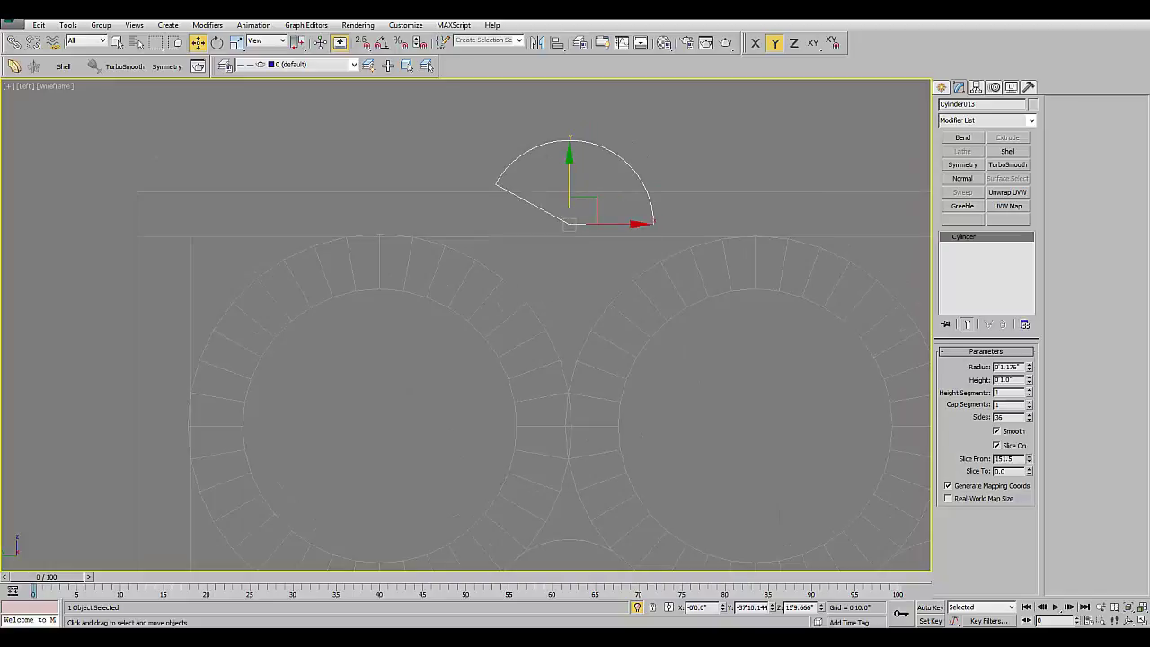
double_click(1004, 459)
type("15")
key("Return")
type("180")
key("Return")
- Rotate the half-disc so its curve points down and lower it onto the top edge
key("r")
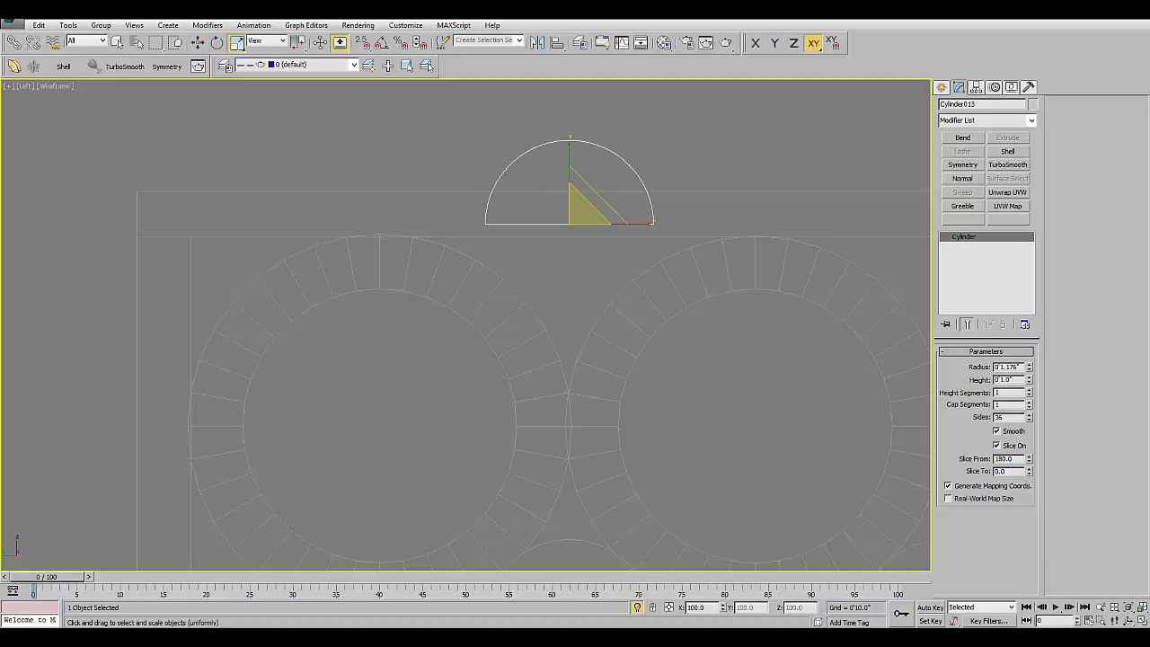
middle_click_drag(558, 269, 549, 307)
key("e")
mouse_move(562, 185)
left_mouse_down()
mouse_move(640, 301)
mouse_move(561, 259)
left_mouse_up()
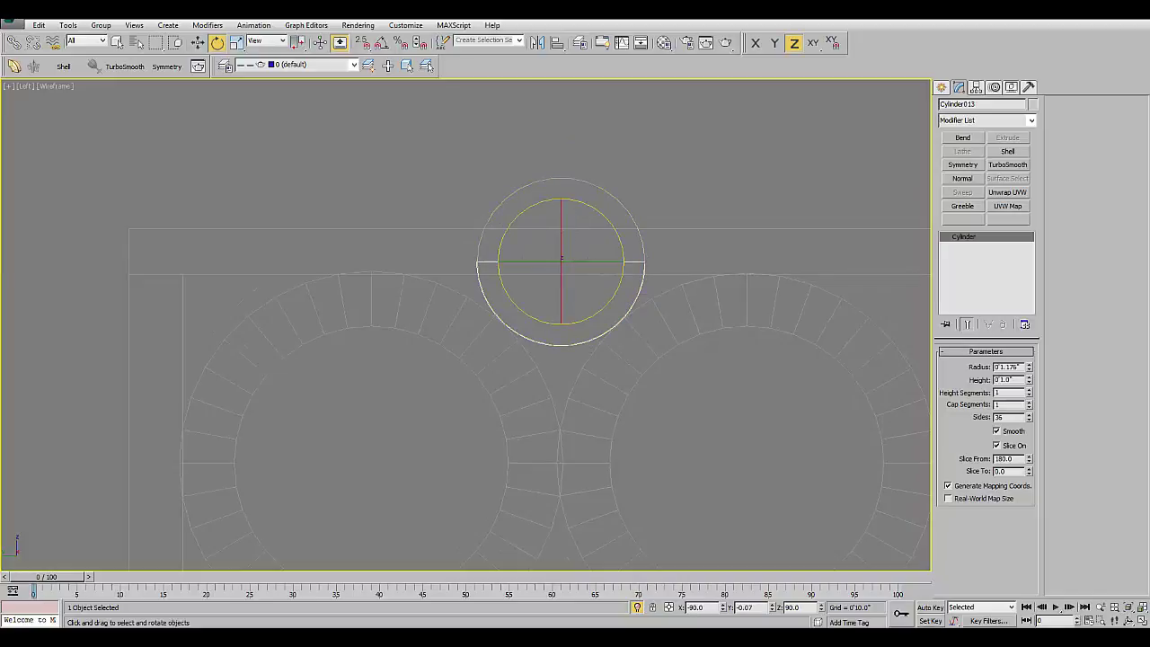
key("w")
scroll(540, 303, "up", 3)
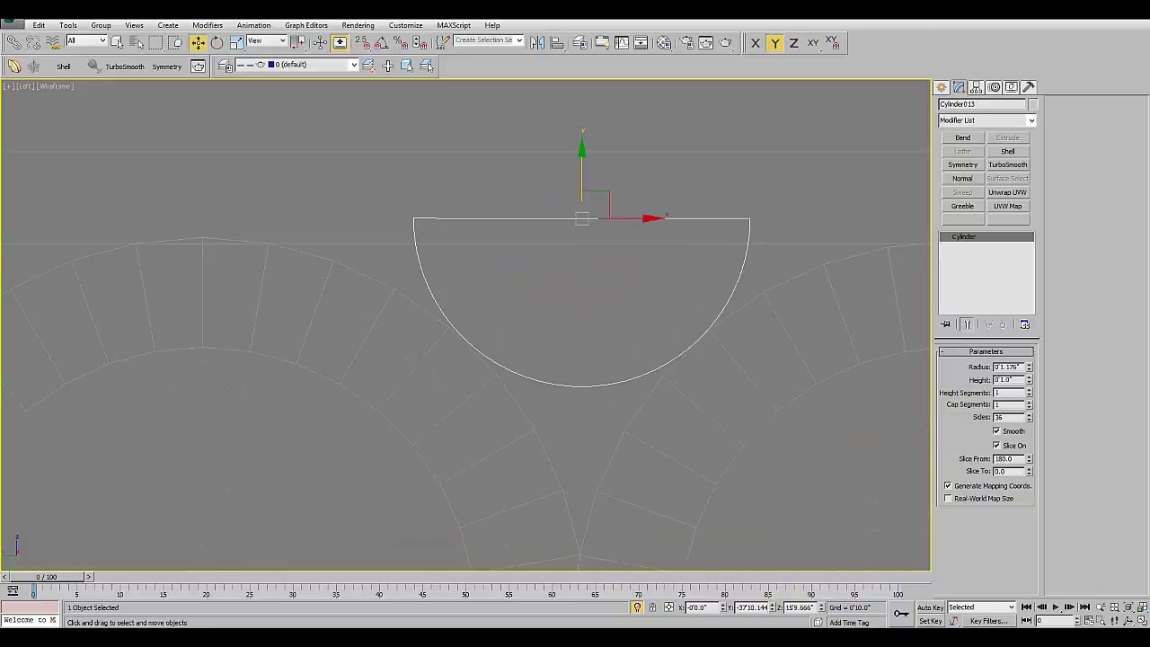
left_click_drag(581, 180, 581, 203)
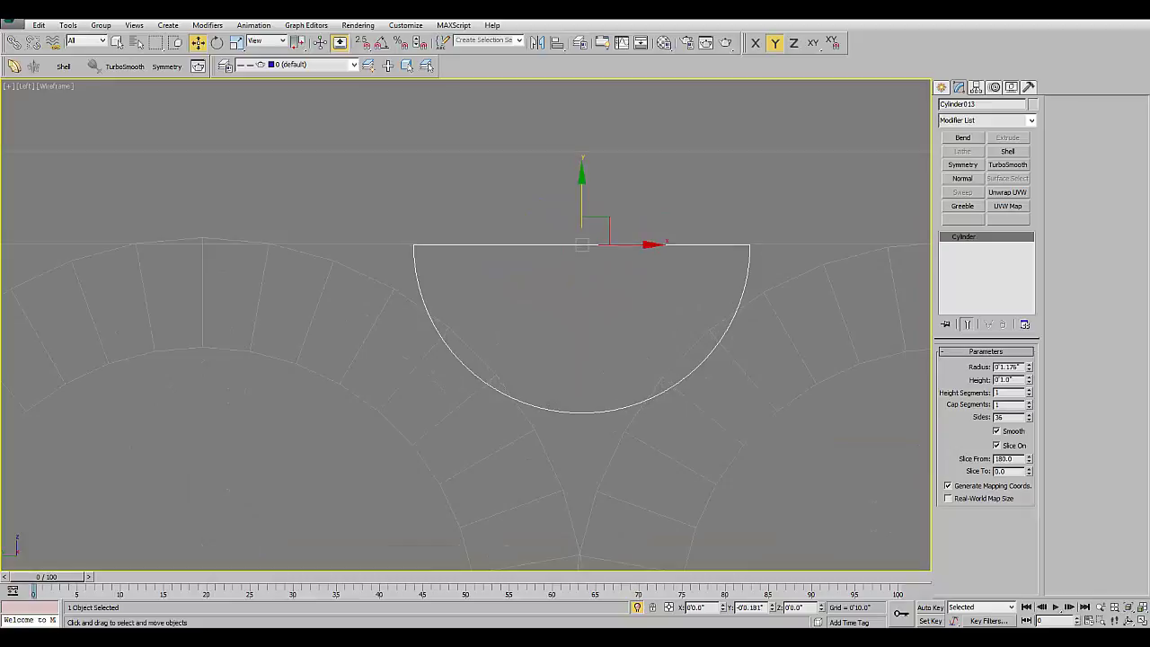
- Shift-drag a copy of the half-disc to the left along the top edge
scroll(641, 218, "down", 5)
scroll(641, 217, "down", 5)
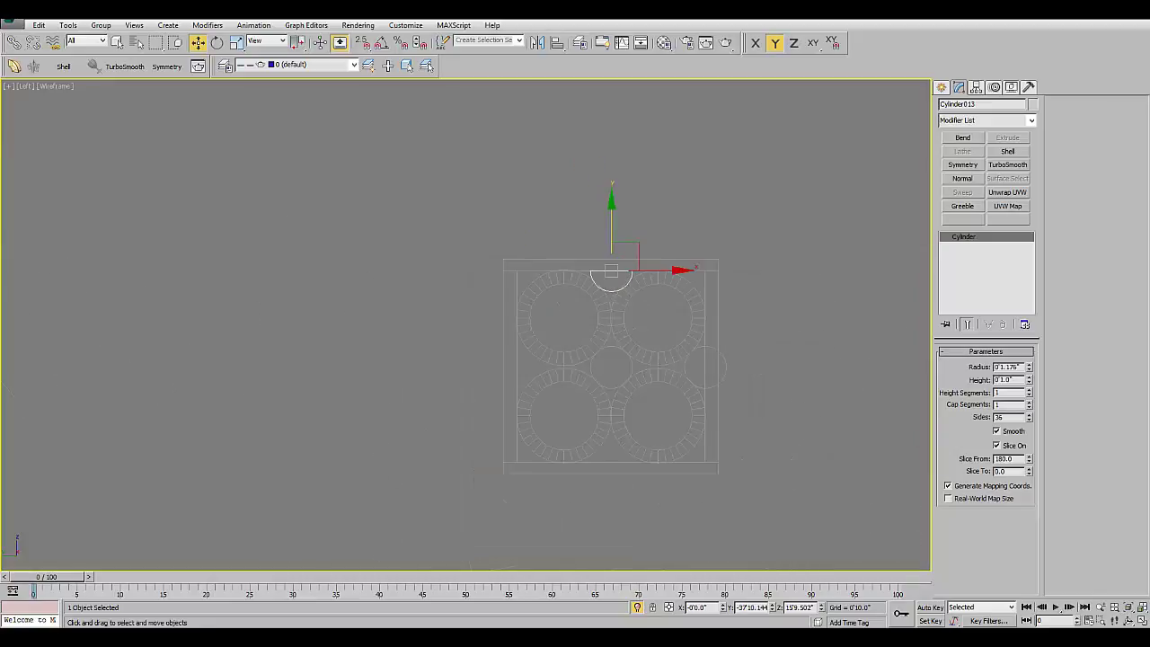
scroll(621, 231, "up", 3)
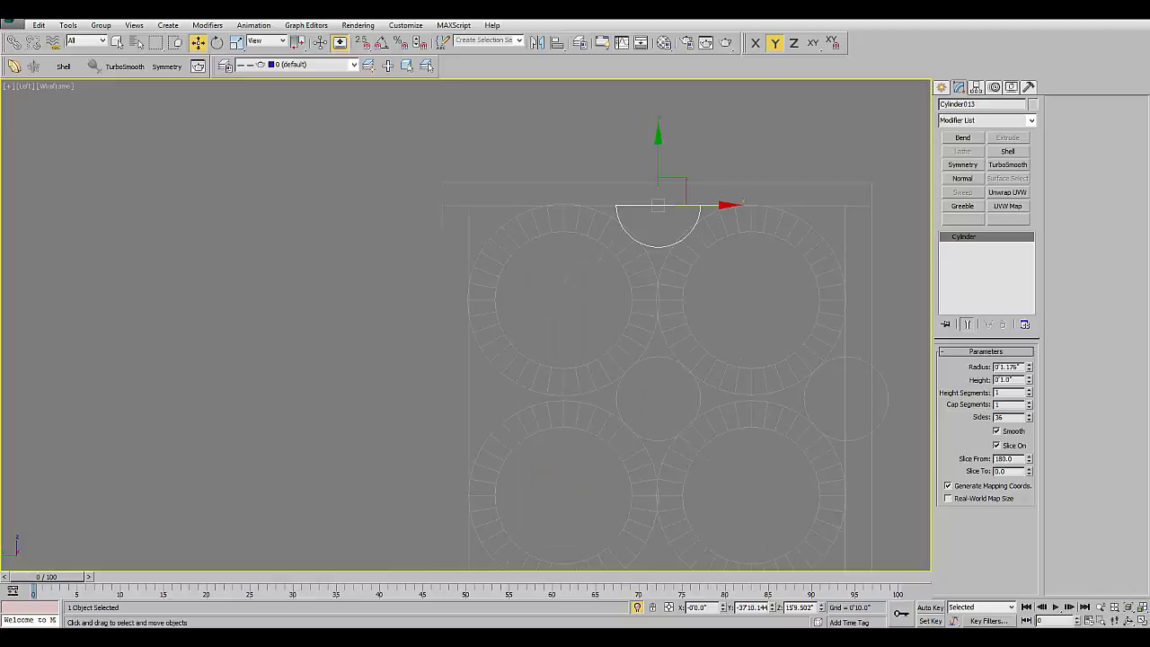
left_click_drag(701, 206, 511, 206, "shift")
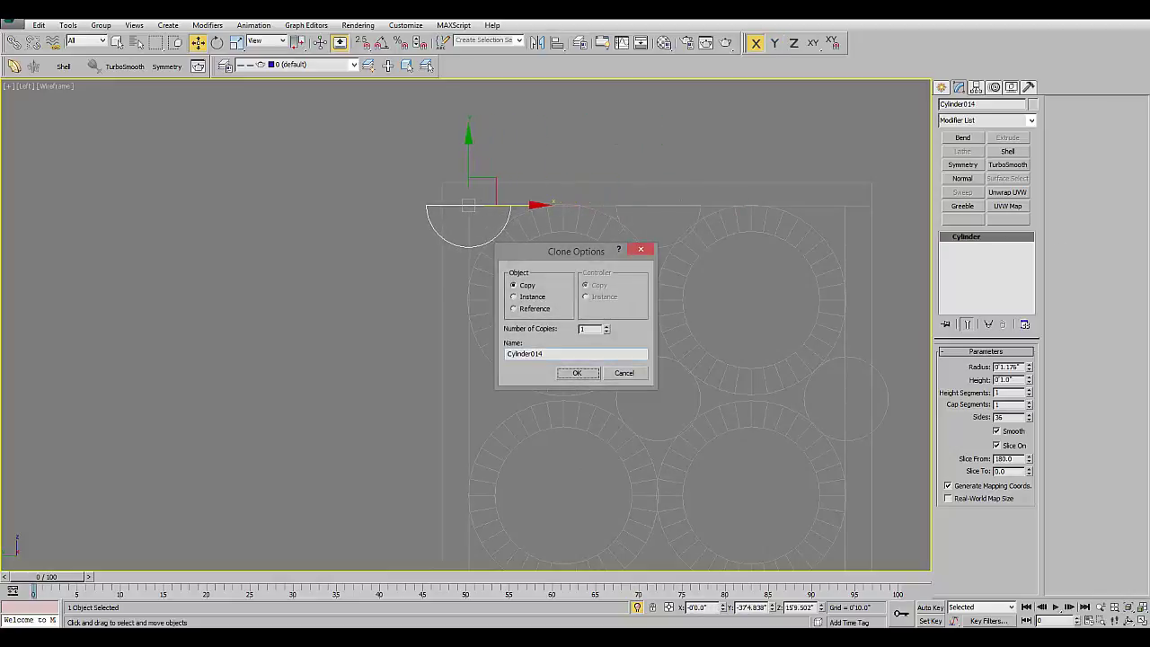
- Confirm the half-disc copy and set its Slice From to 90 for a quarter-disc
key("Return")
scroll(445, 193, "up", 4)
scroll(445, 193, "up", 2)
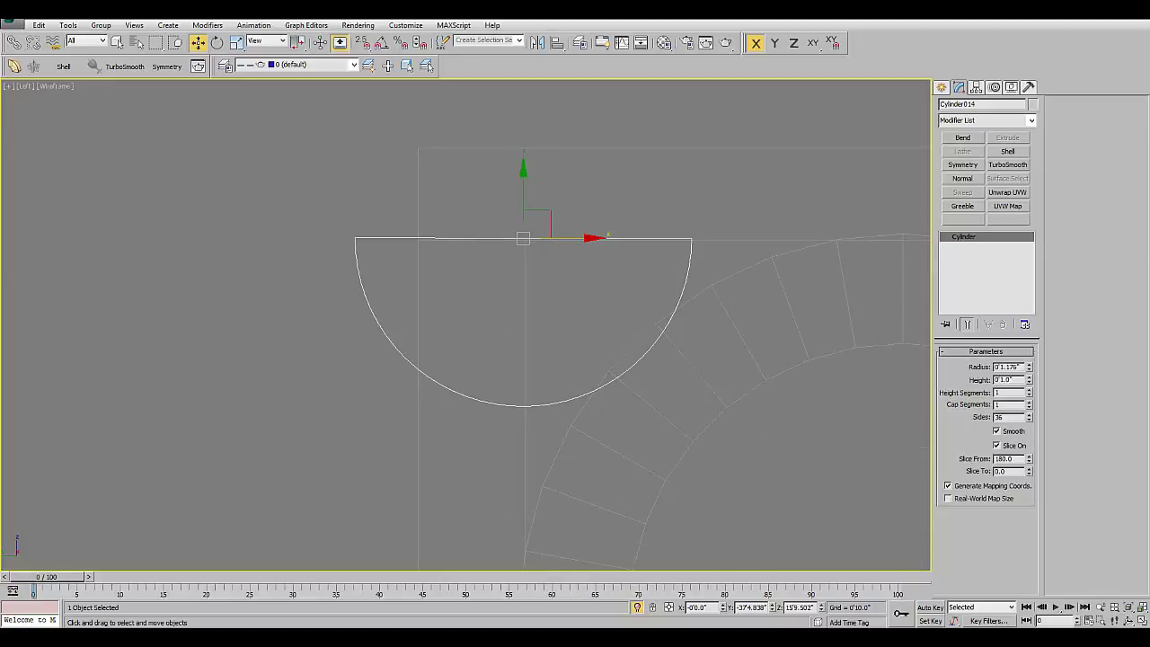
scroll(578, 253, "down", 2)
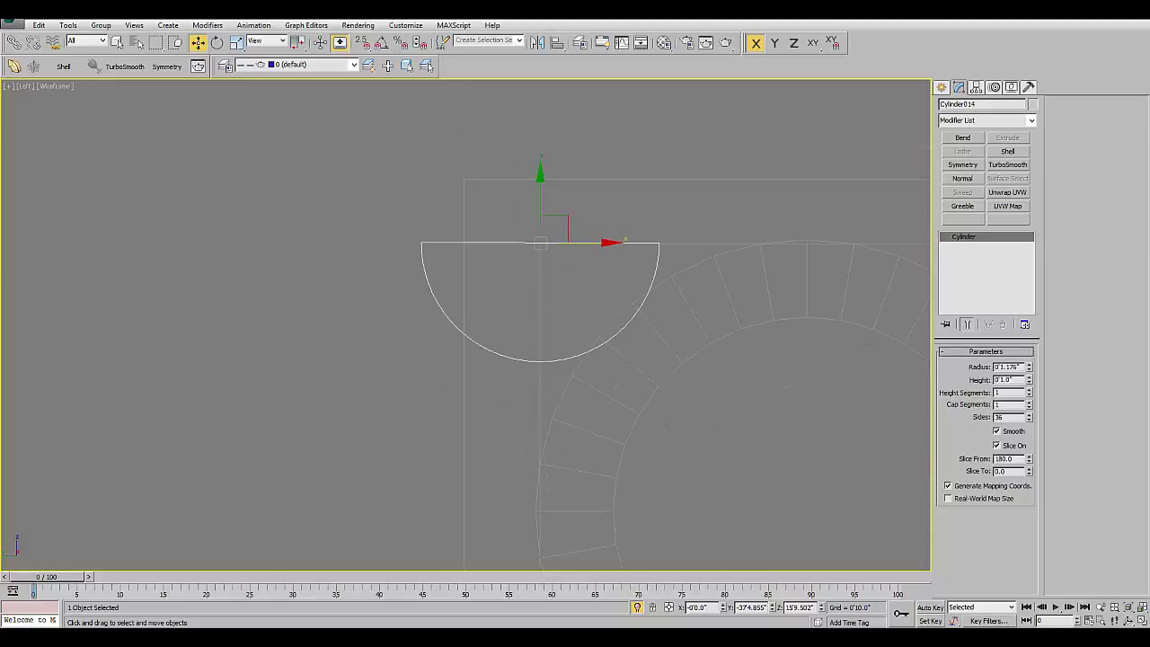
left_click_drag(1029, 458, 1029, 531)
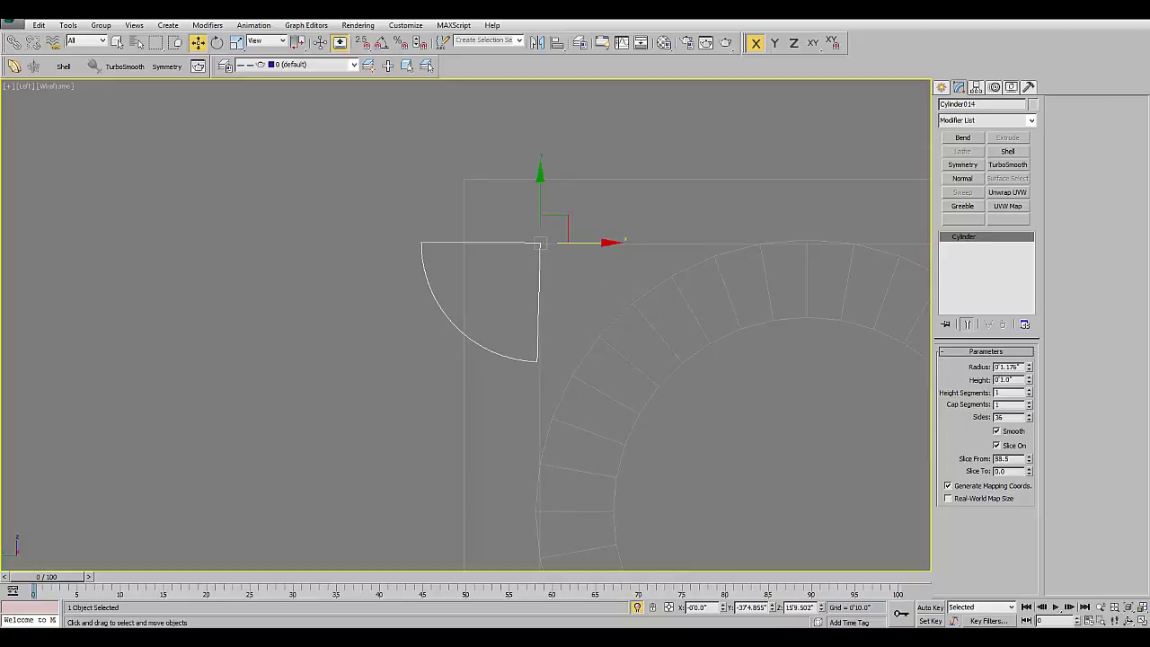
double_click(1002, 458)
type("90")
key("Return")
- With Angle Snap on, rotate the quarter-disc into the panel's top-left corner
key("e")
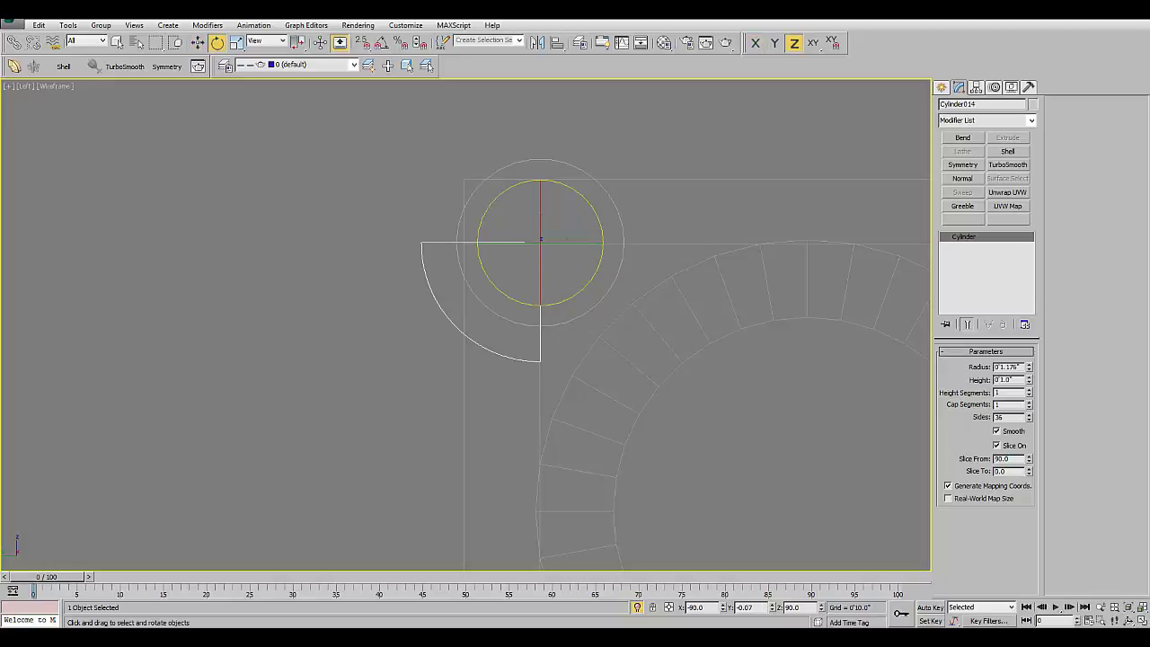
left_click_drag(490, 278, 584, 297)
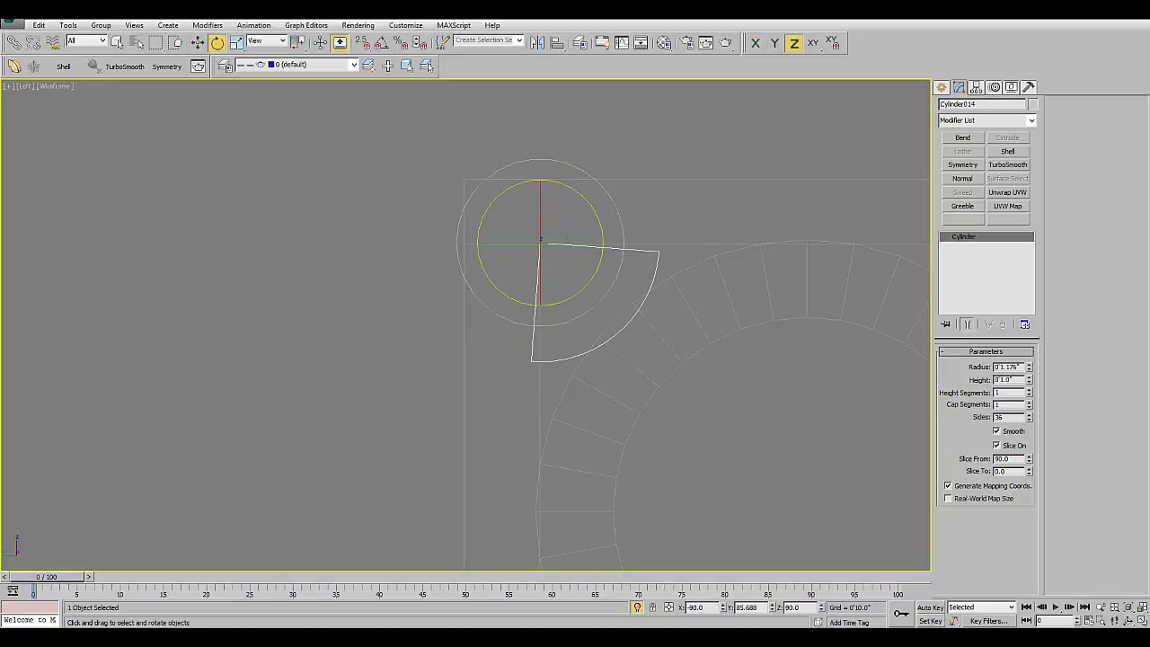
key("ctrl+z")
key("a")
left_click_drag(504, 288, 584, 297)
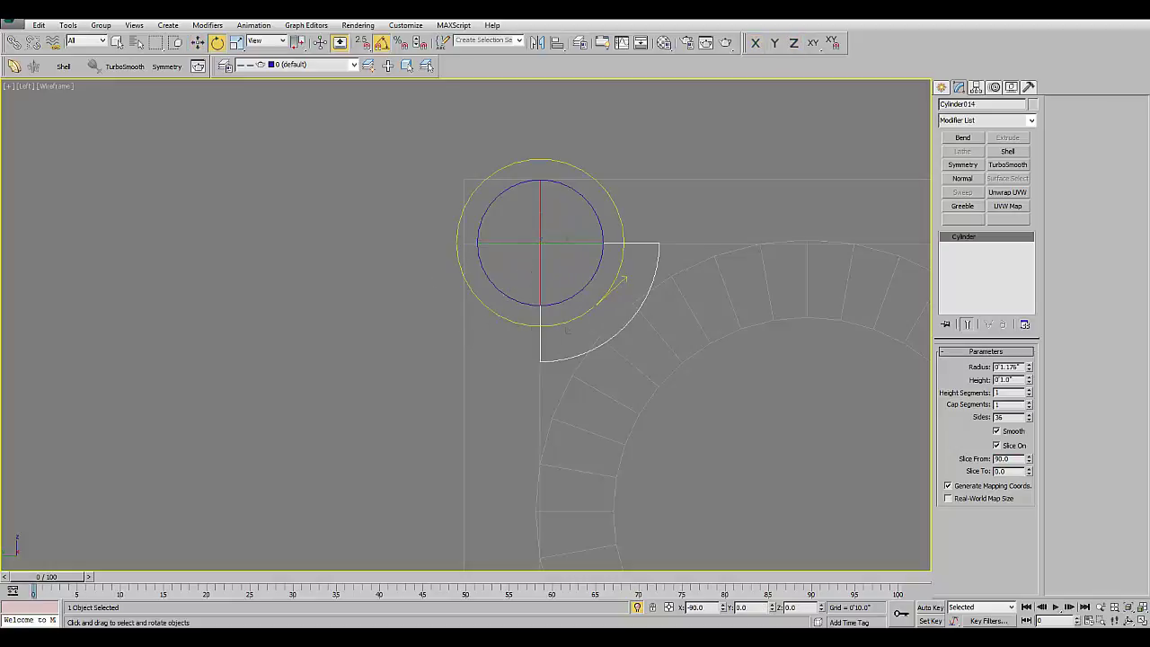
- Adjust the top-centre half-disc so it hangs flat from the top edge
middle_click_drag(630, 359, 238, 366)
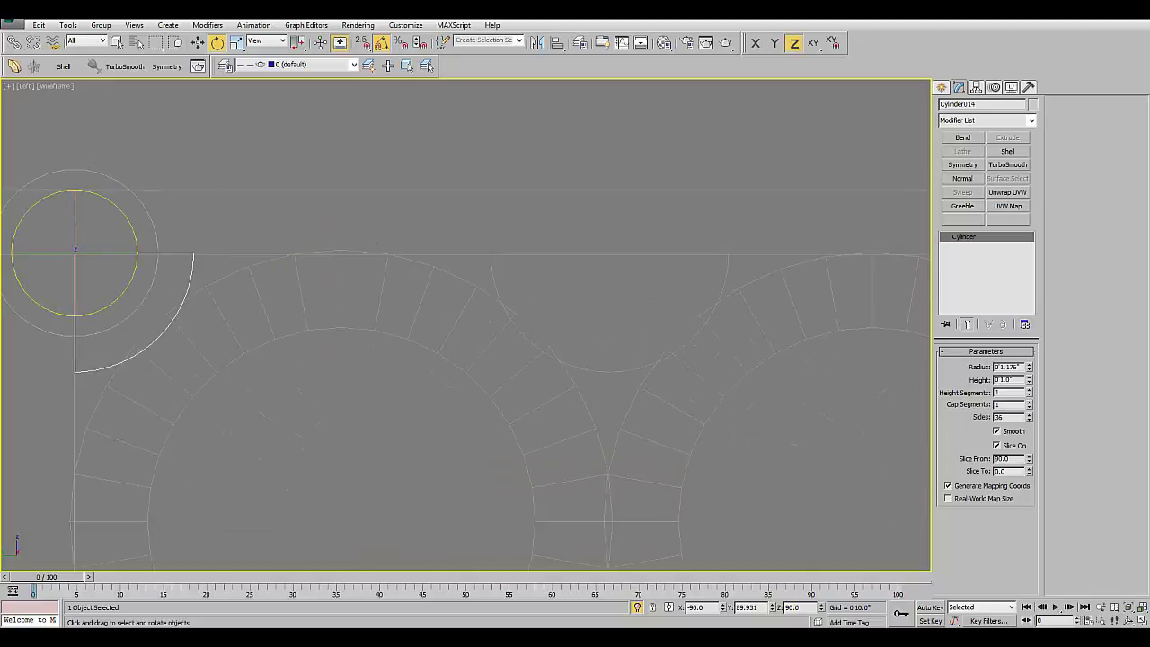
left_click(610, 370)
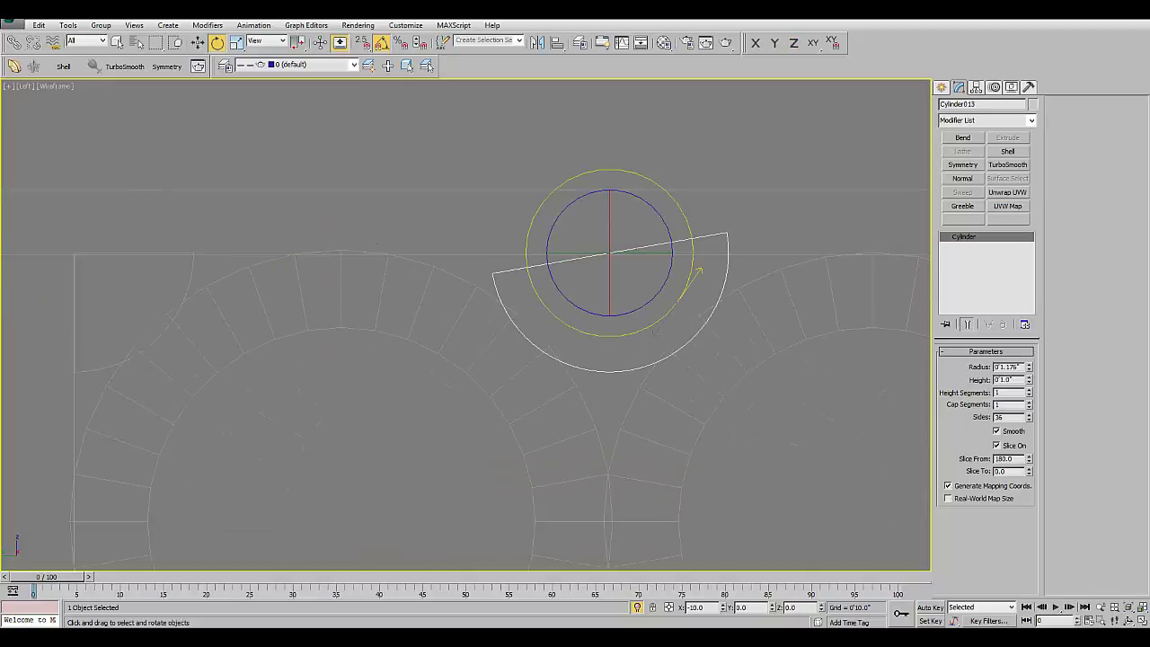
left_click_drag(670, 260, 683, 270)
key("w")
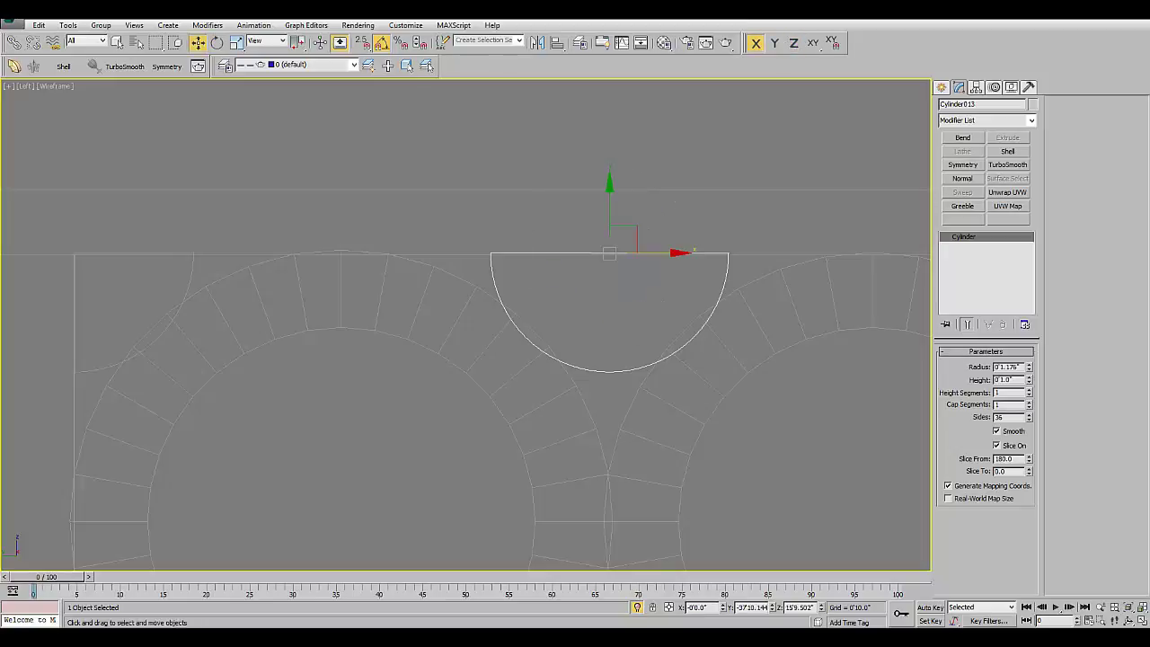
middle_click_drag(465, 324, 764, 324)
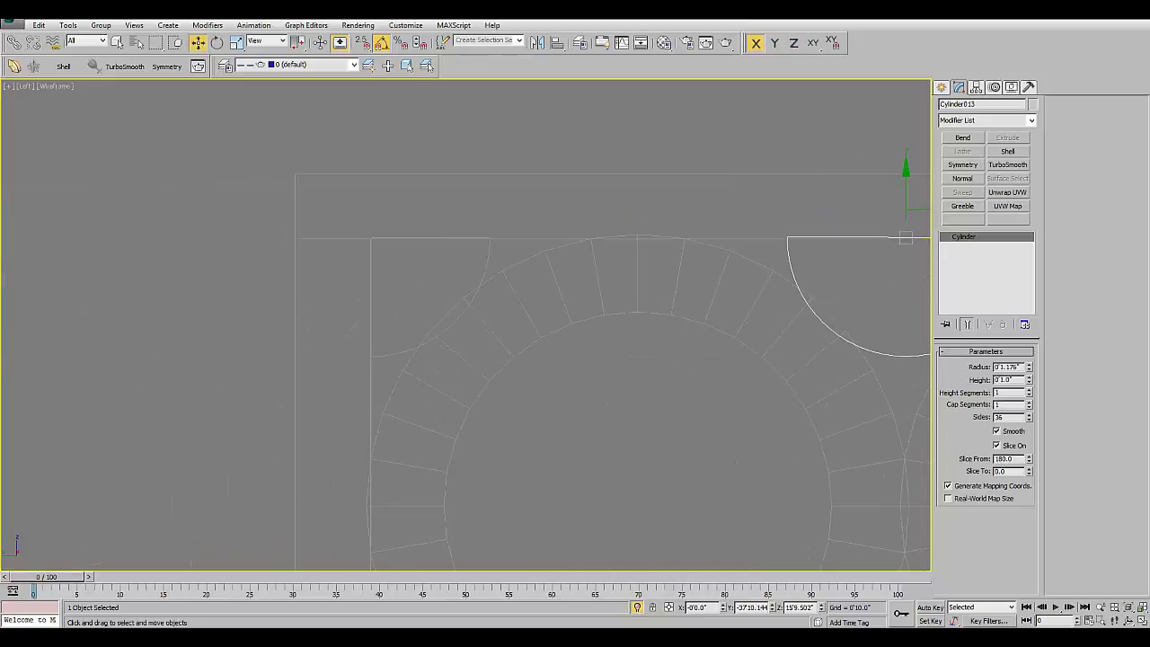
- Nudge the top centre half-disc so it sits flush with the top edge
scroll(465, 324, "up", 5)
left_click(335, 269)
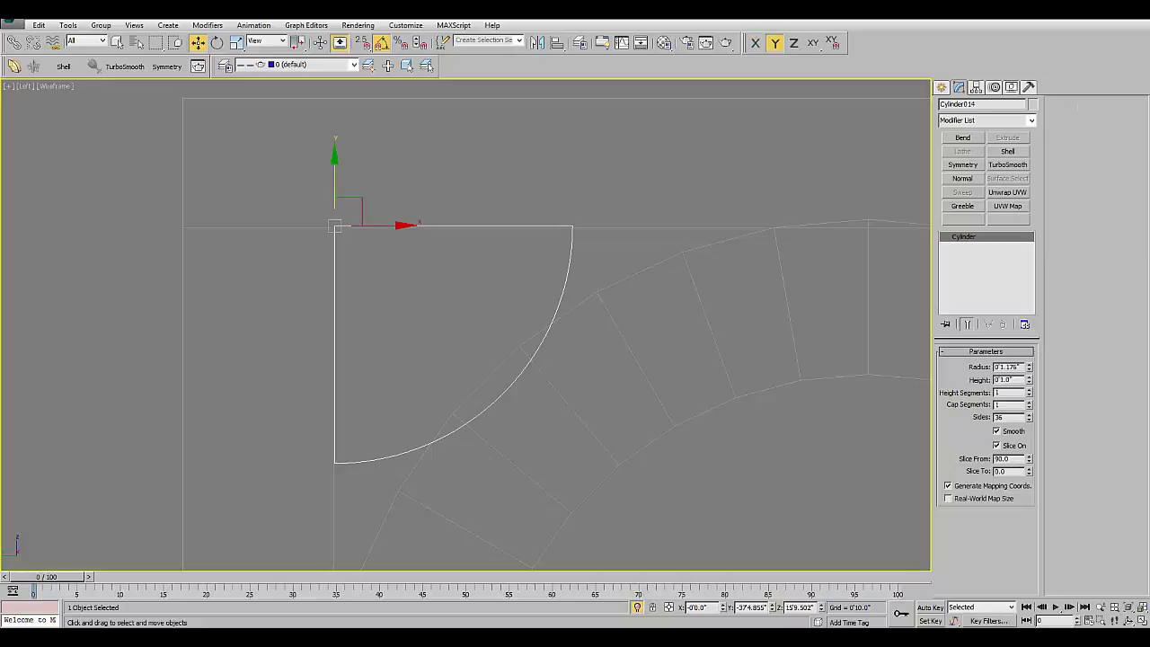
scroll(361, 188, "down", 4)
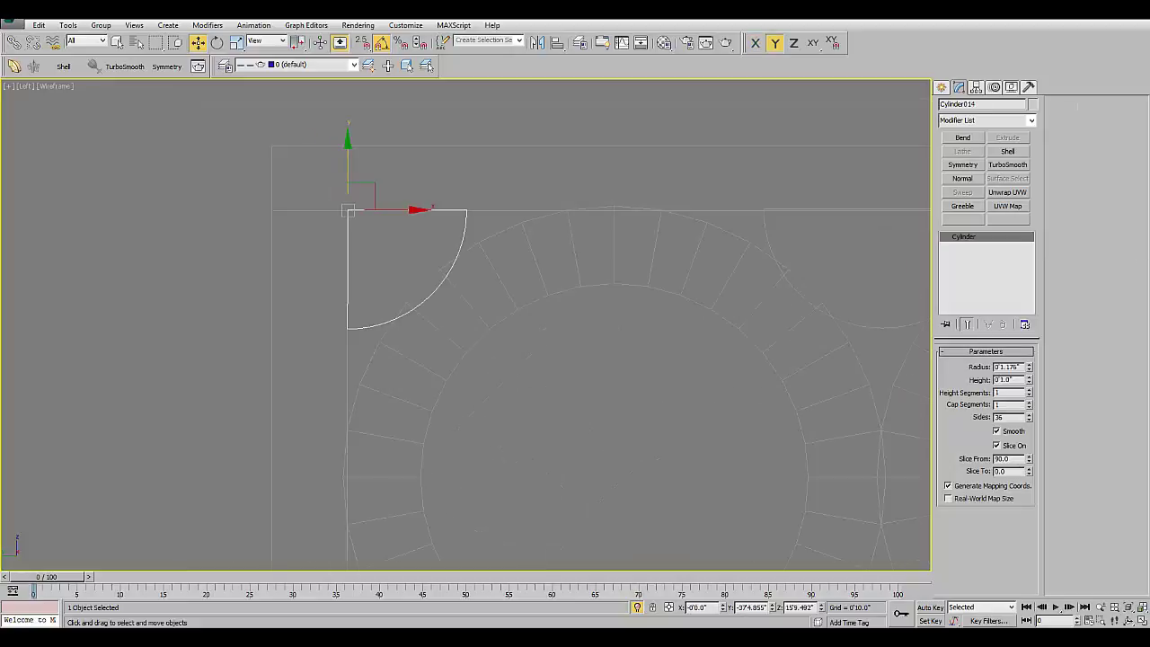
middle_click_drag(539, 323, 321, 323)
left_click(662, 343)
left_click_drag(663, 343, 662, 345)
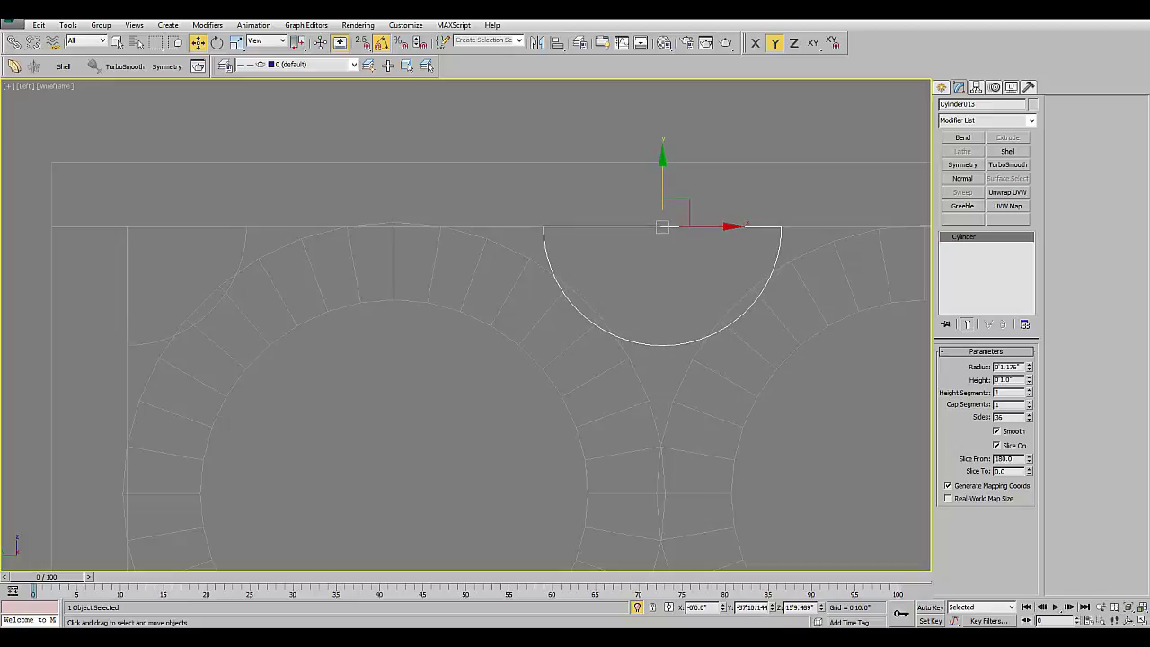
- Copy the middle filler disc over to the panel's left edge
scroll(540, 297, "down", 3)
scroll(540, 296, "down", 2)
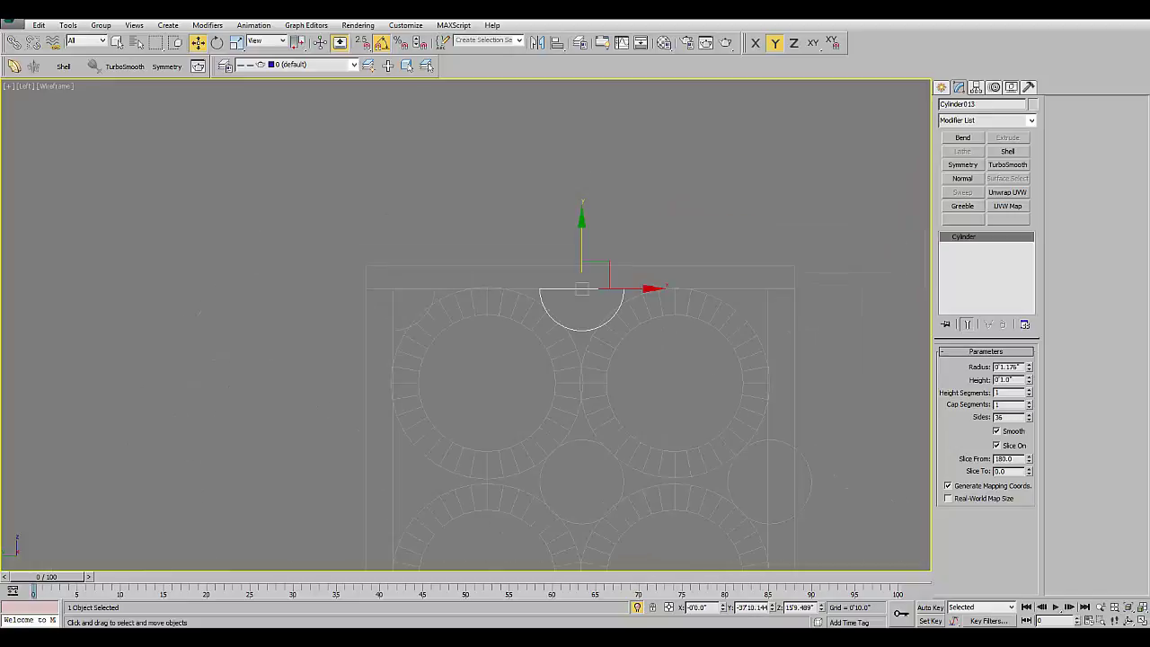
scroll(539, 296, "down", 1)
key("ctrl+d")
middle_click_drag(466, 360, 556, 267)
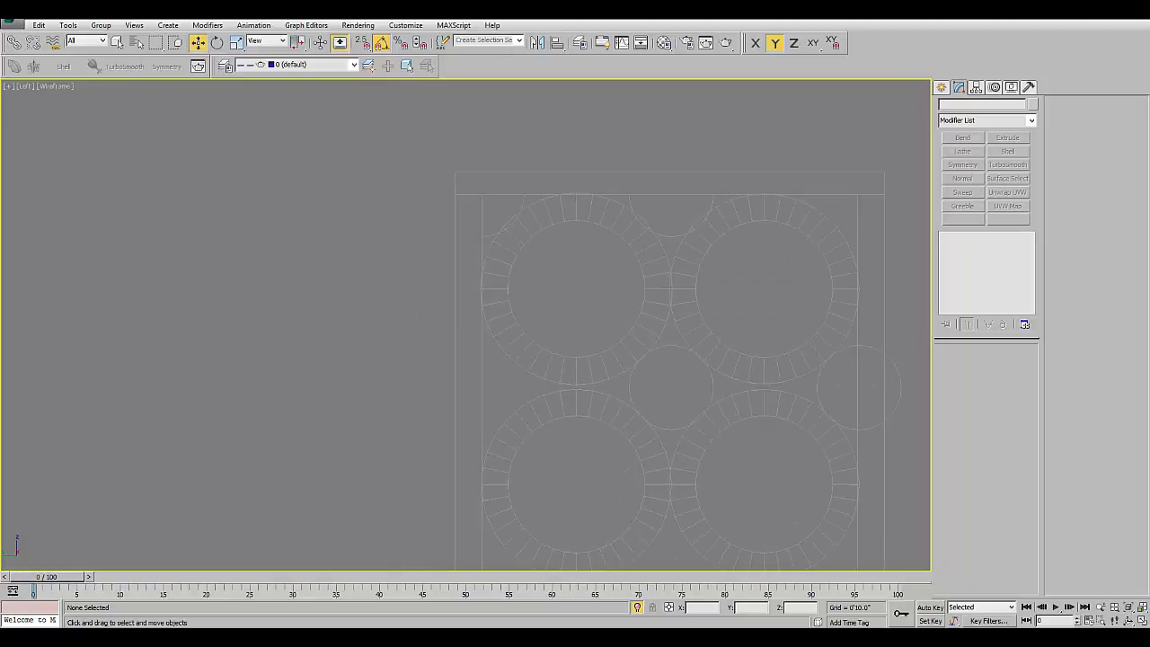
left_click(675, 194)
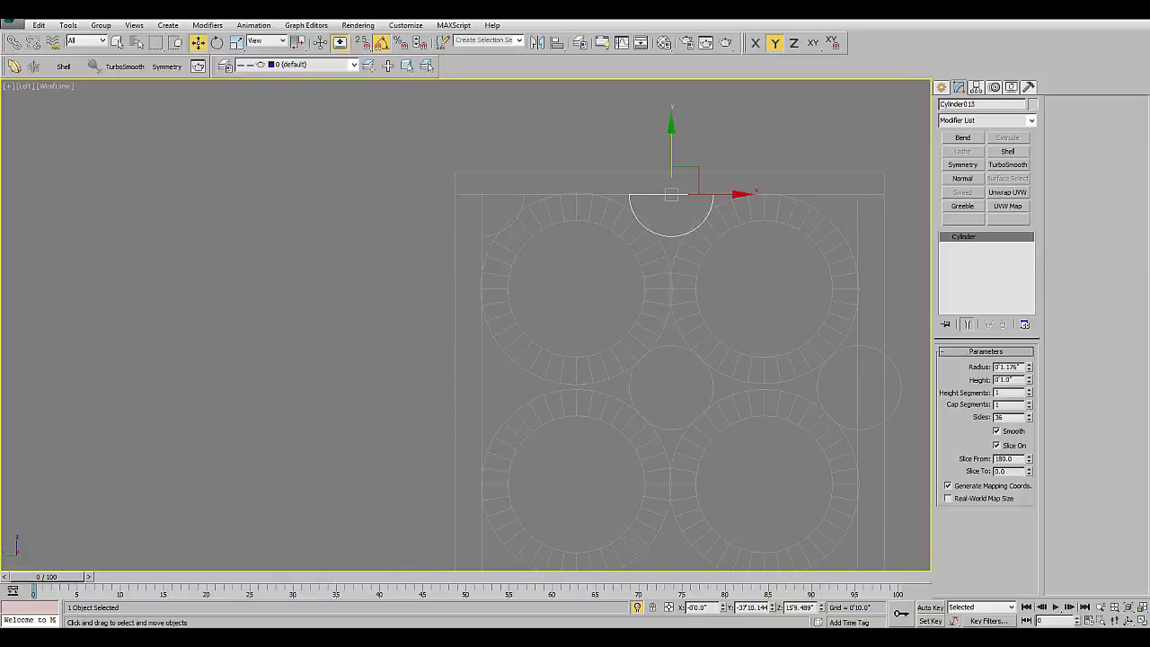
left_click(672, 347)
left_click_drag(710, 387, 528, 387)
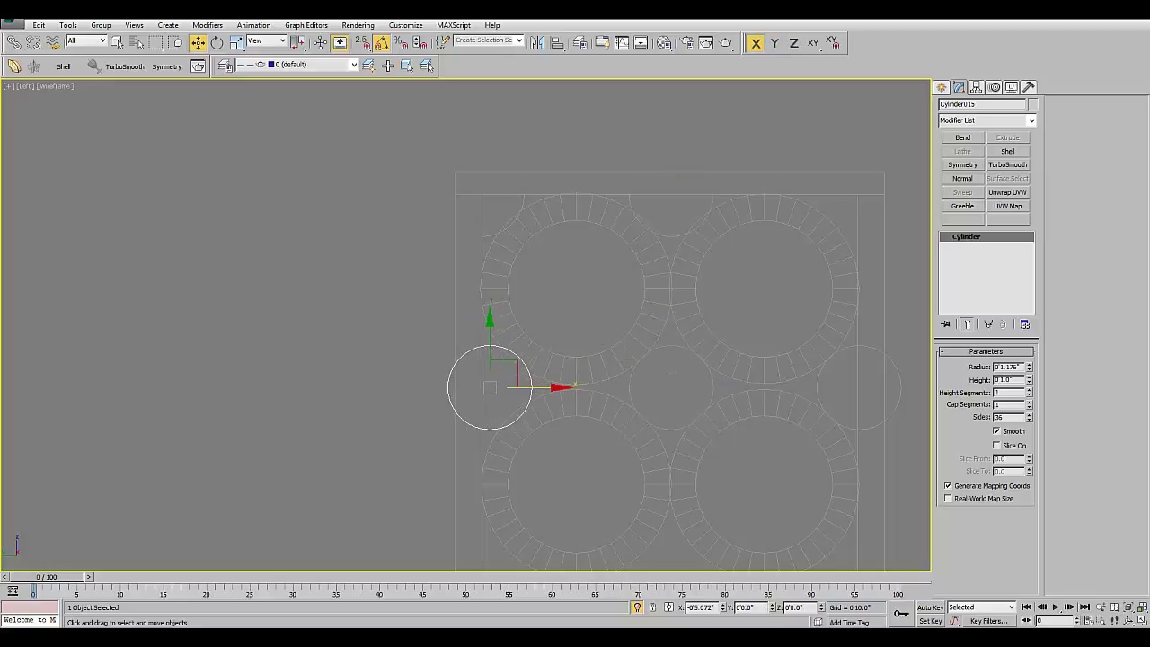
left_click(575, 372)
- Slice the copied disc to 180° and rotate it to face into the panel
scroll(701, 241, "down", 2)
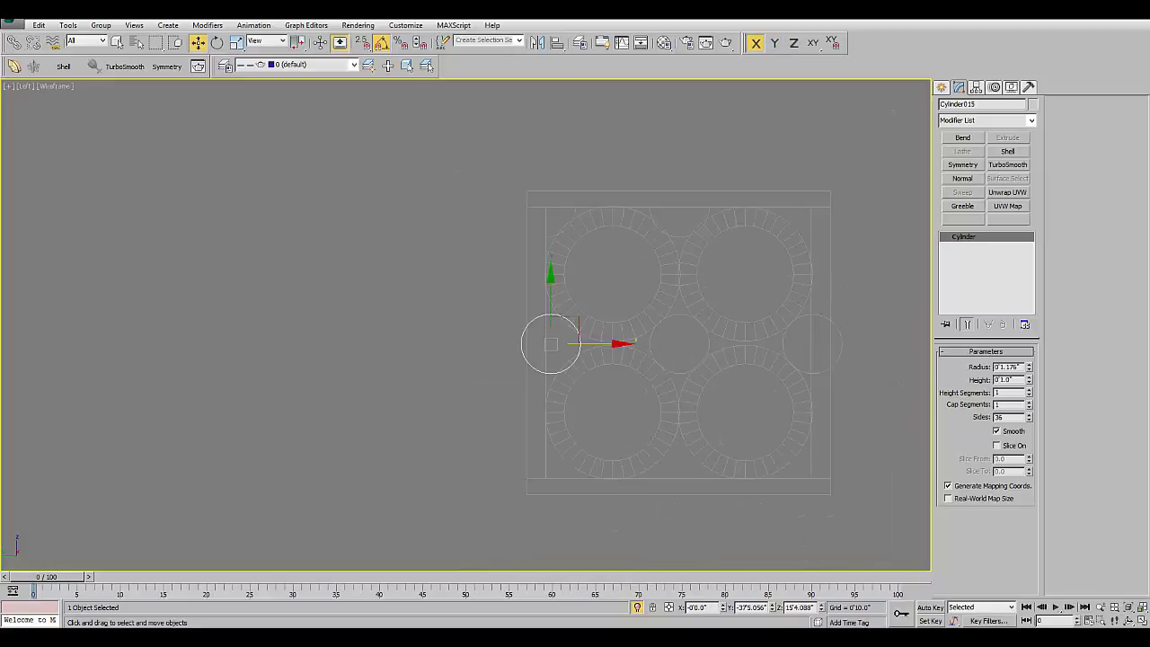
middle_click_drag(701, 241, 678, 239)
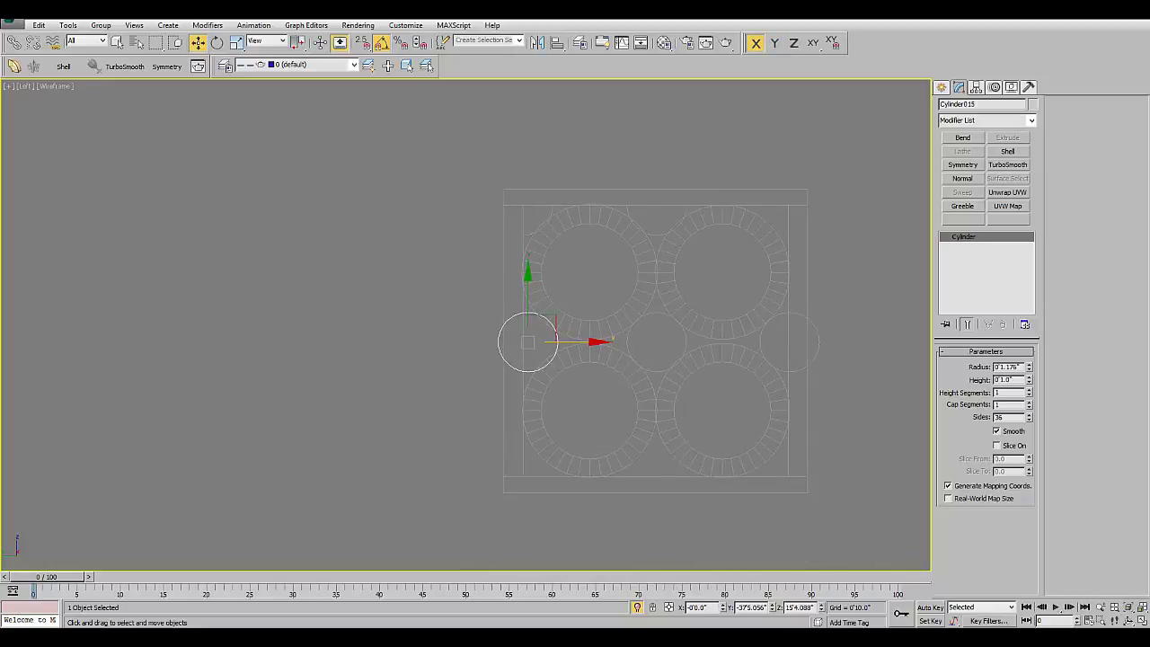
scroll(523, 364, "up", 5)
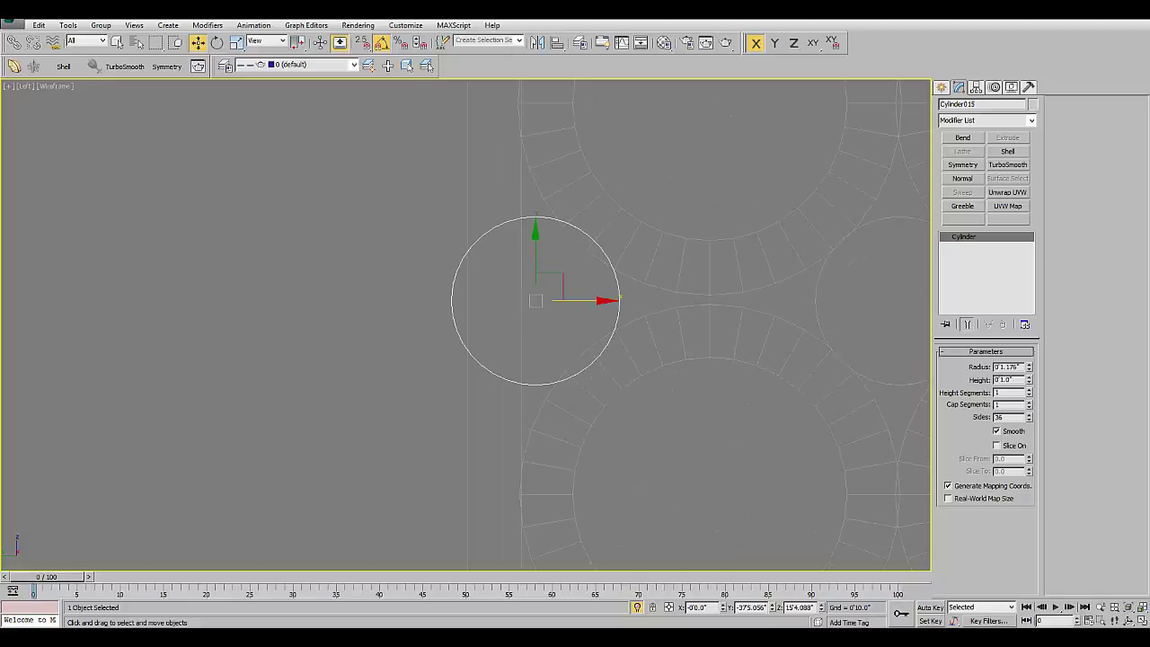
scroll(528, 363, "down", 3)
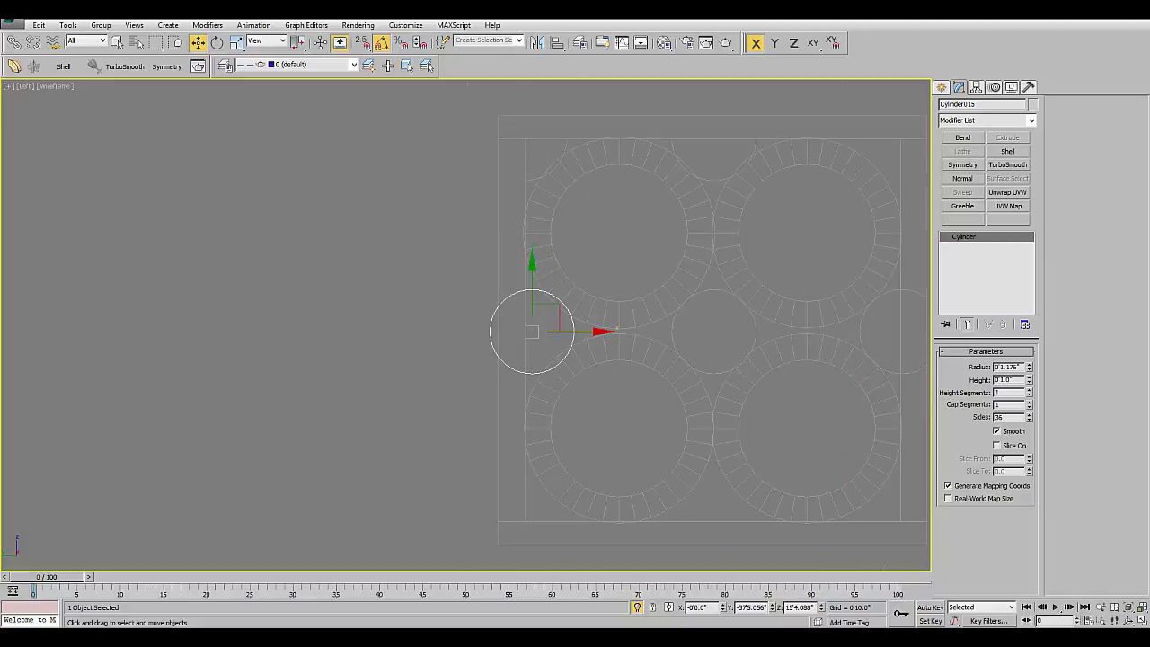
scroll(566, 345, "up", 3)
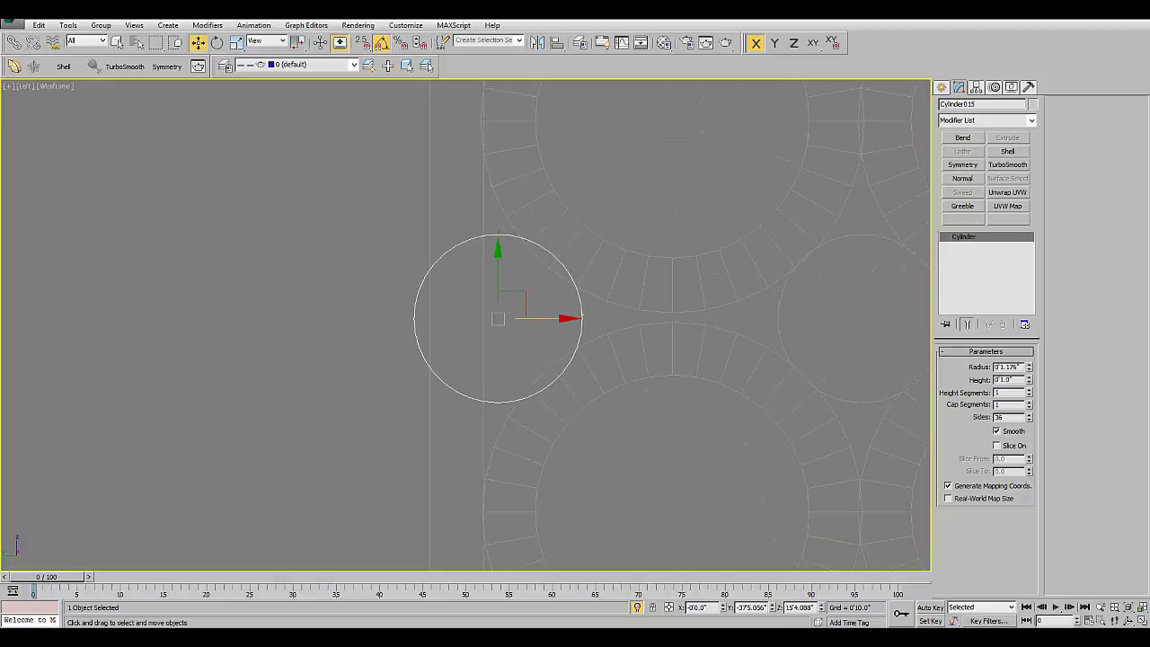
left_click(996, 444)
left_click(1008, 459)
type("180")
key("Return")
key("e")
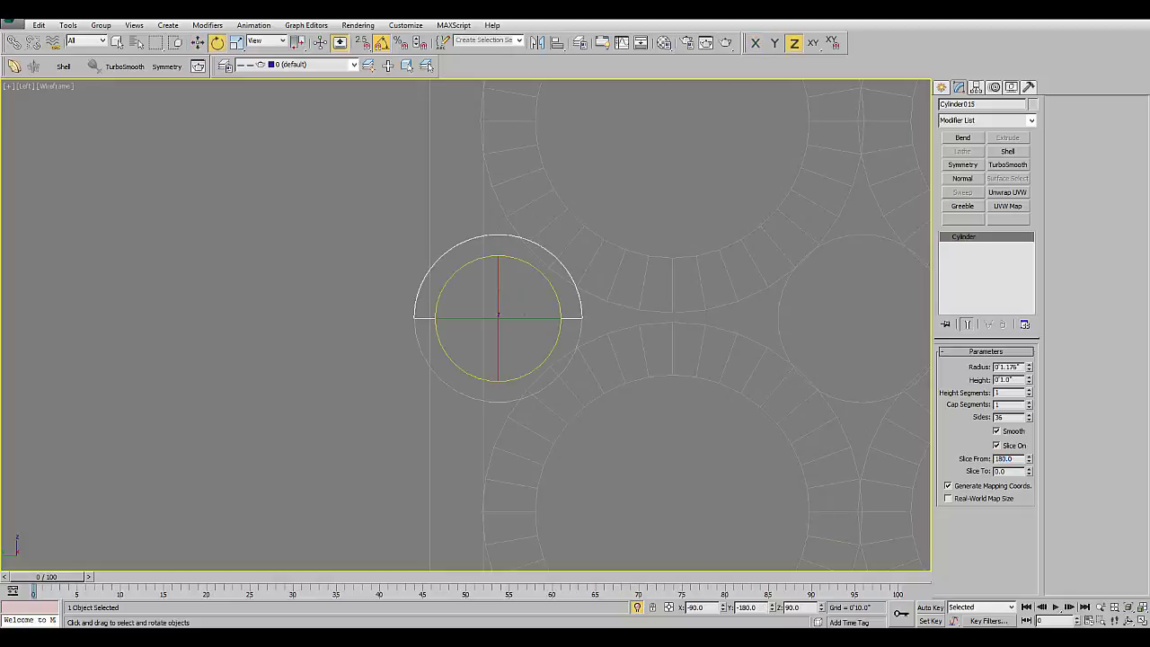
left_click_drag(580, 331, 573, 371)
- Slide the half-disc left onto the frame's left edge between the rings
key("w")
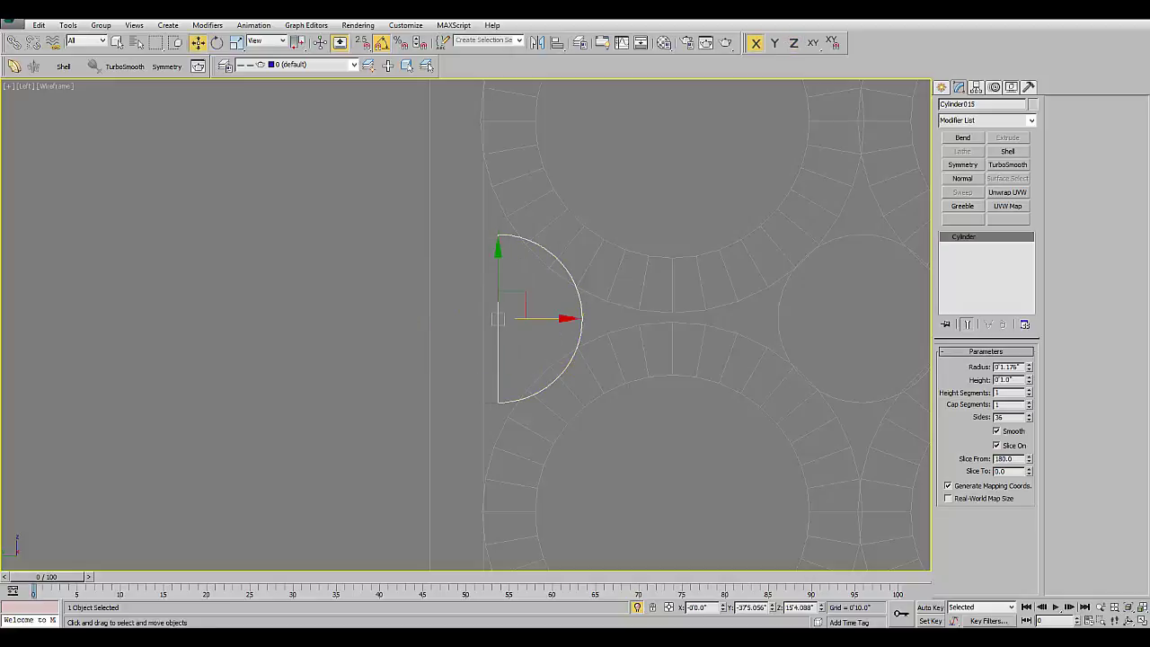
scroll(494, 324, "up", 5)
left_click_drag(566, 299, 524, 299)
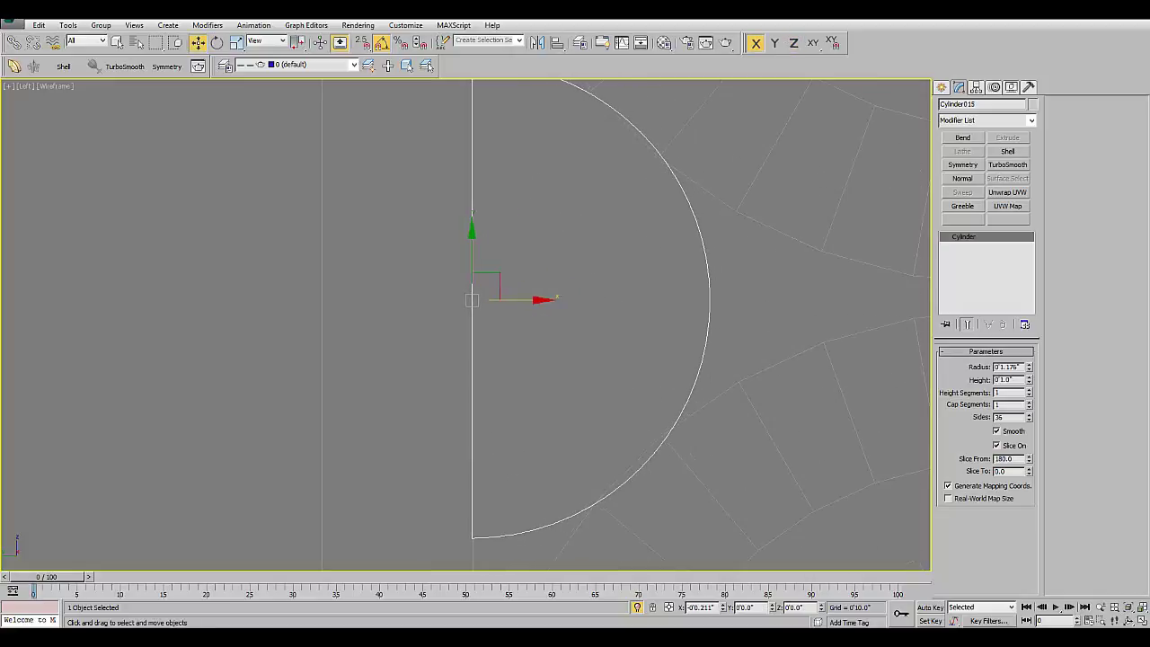
scroll(522, 306, "down", 5)
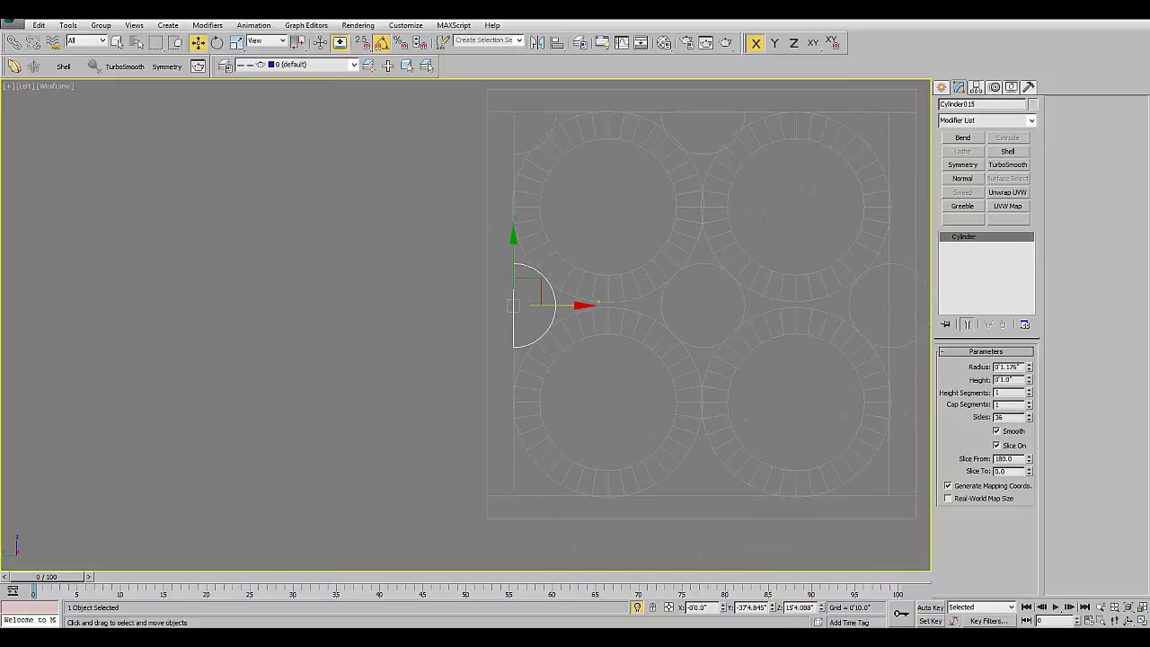
left_click(701, 306)
middle_click_drag(702, 305, 619, 287)
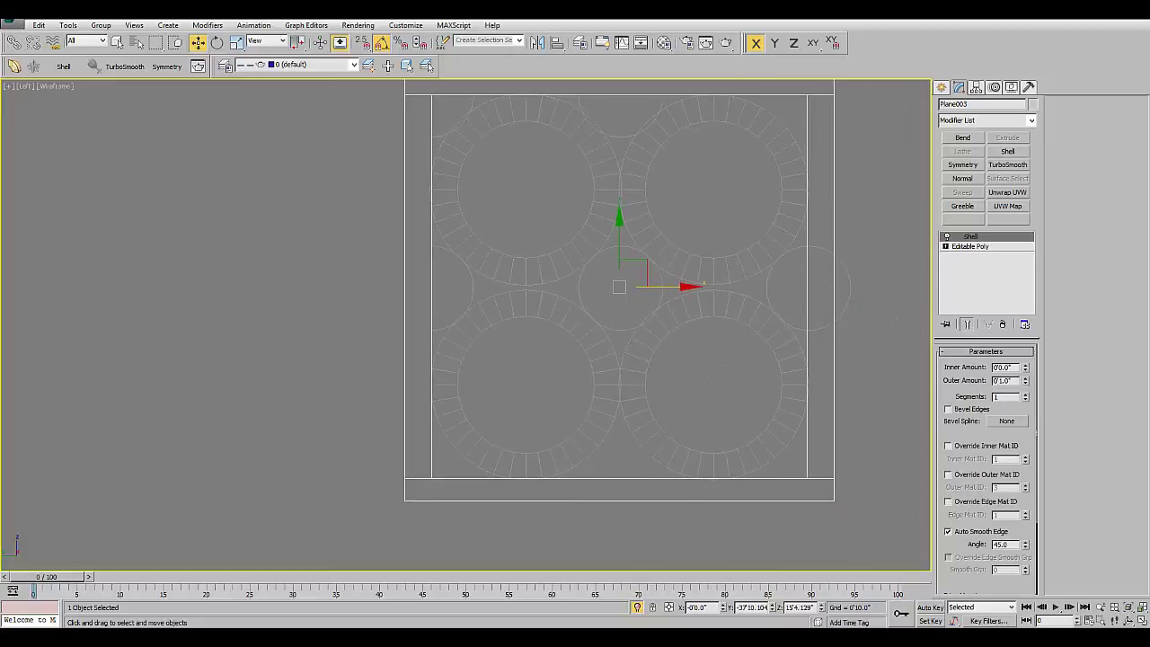
- Enter and then leave Polygon sub-object mode on the frame's Editable Poly
left_click(971, 246)
left_click(1013, 365)
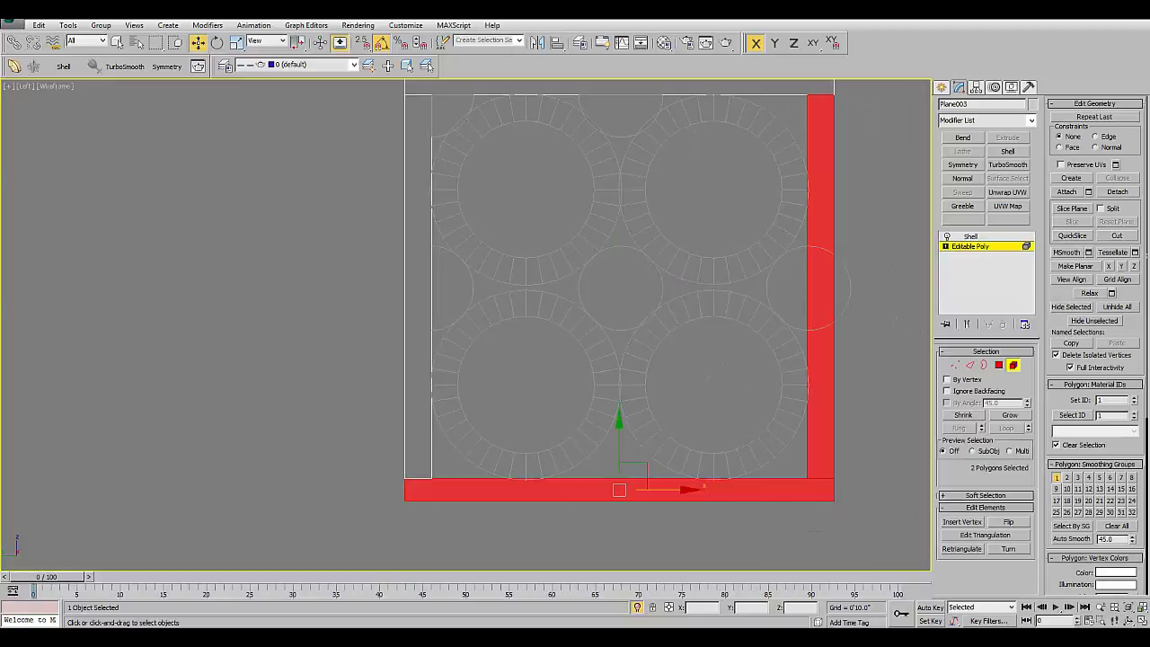
left_click(1013, 365)
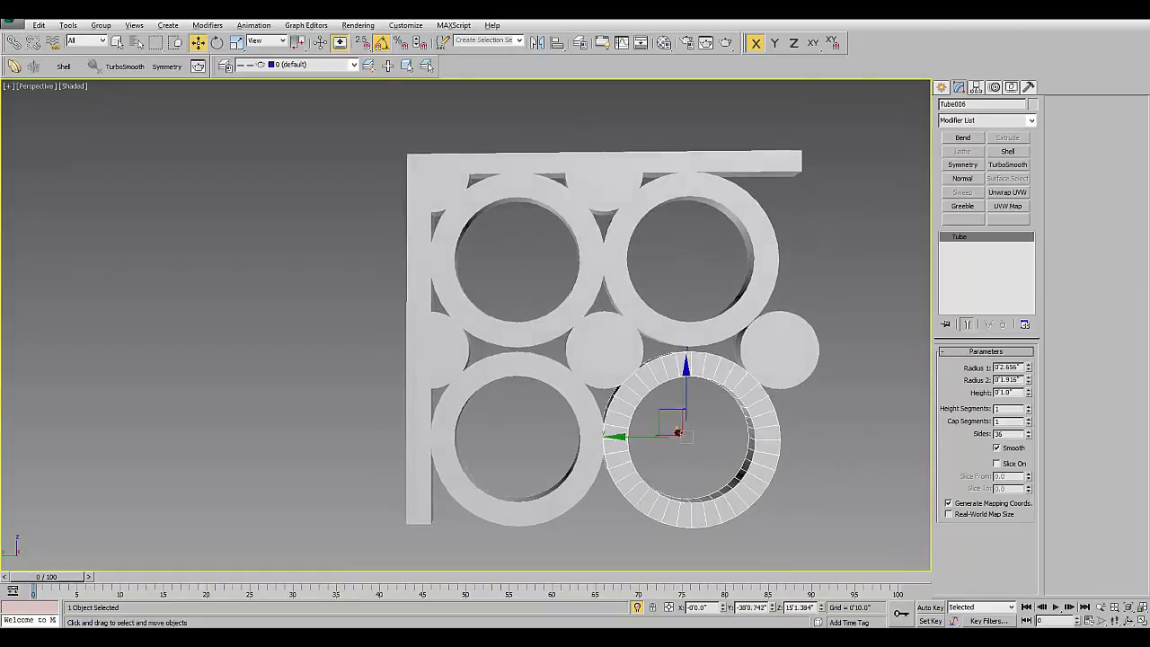
key("alt+w")
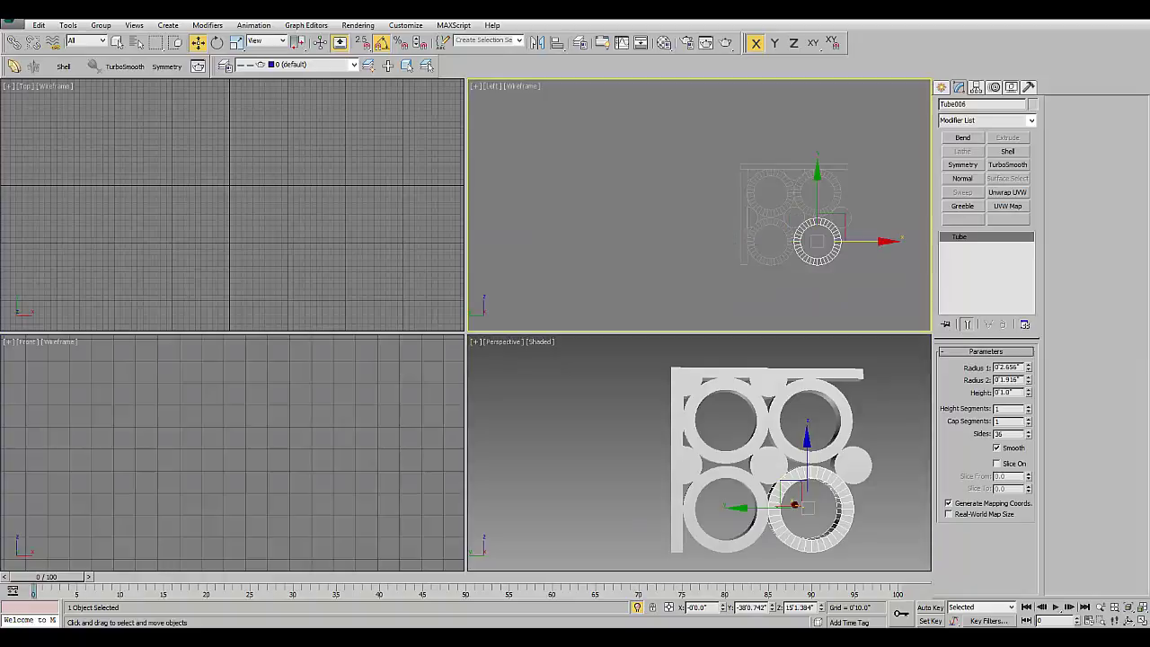
key("alt+w")
scroll(724, 296, "up", 2)
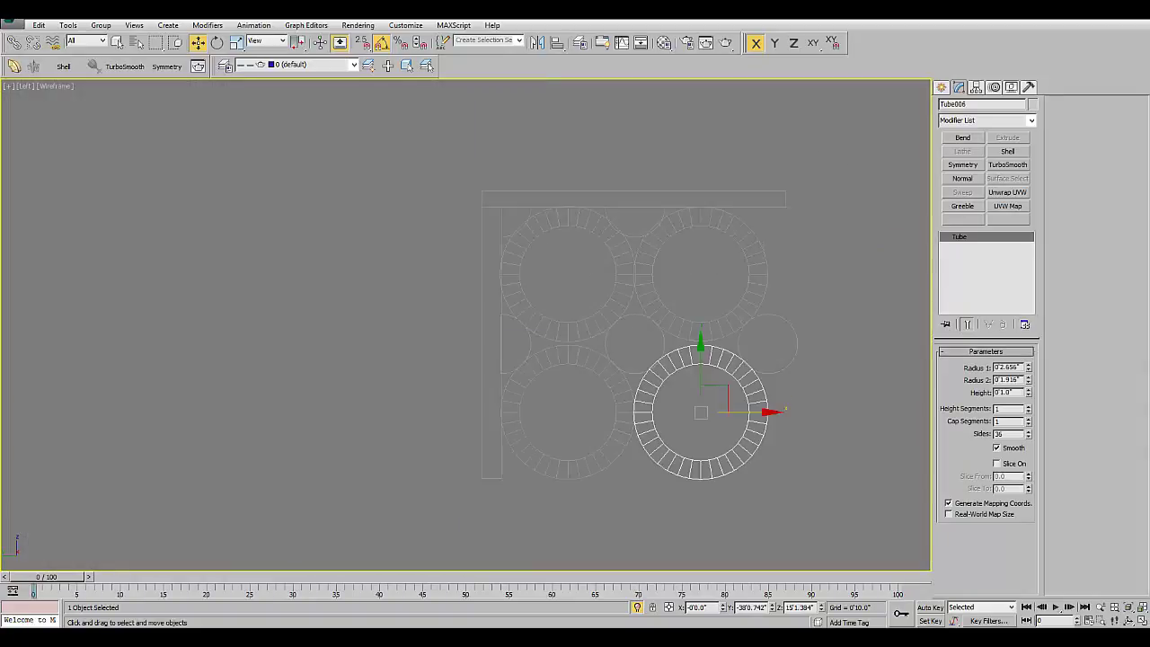
left_click_drag(475, 192, 693, 333)
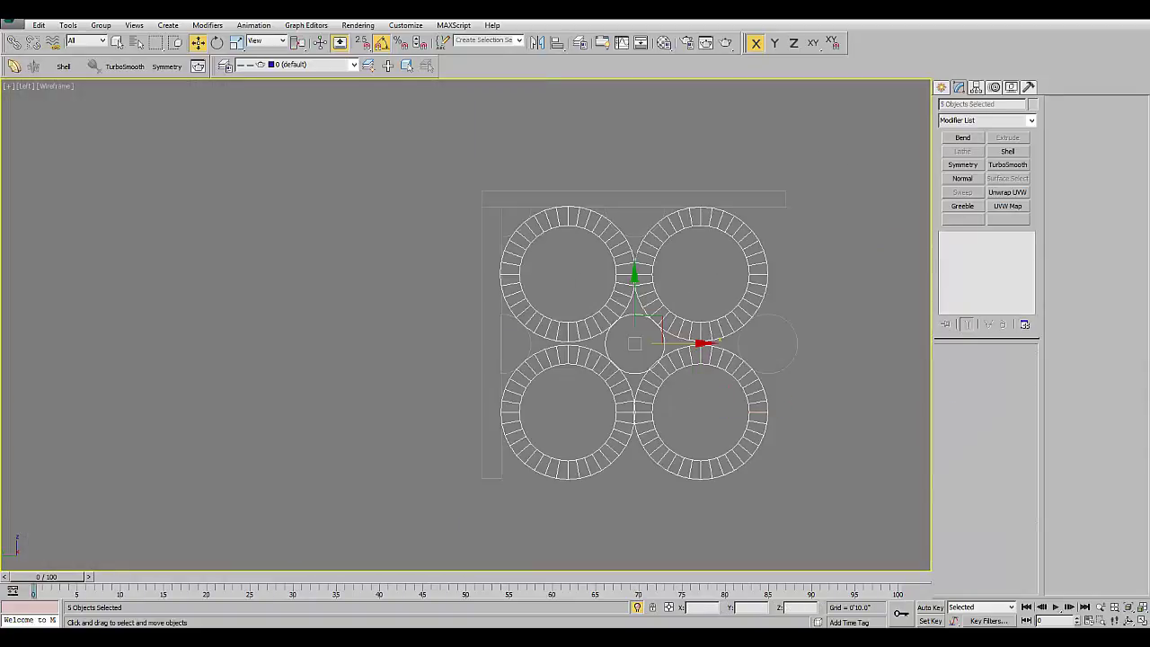
middle_click_drag(629, 342, 555, 338)
left_click_drag(630, 340, 895, 340, "shift")
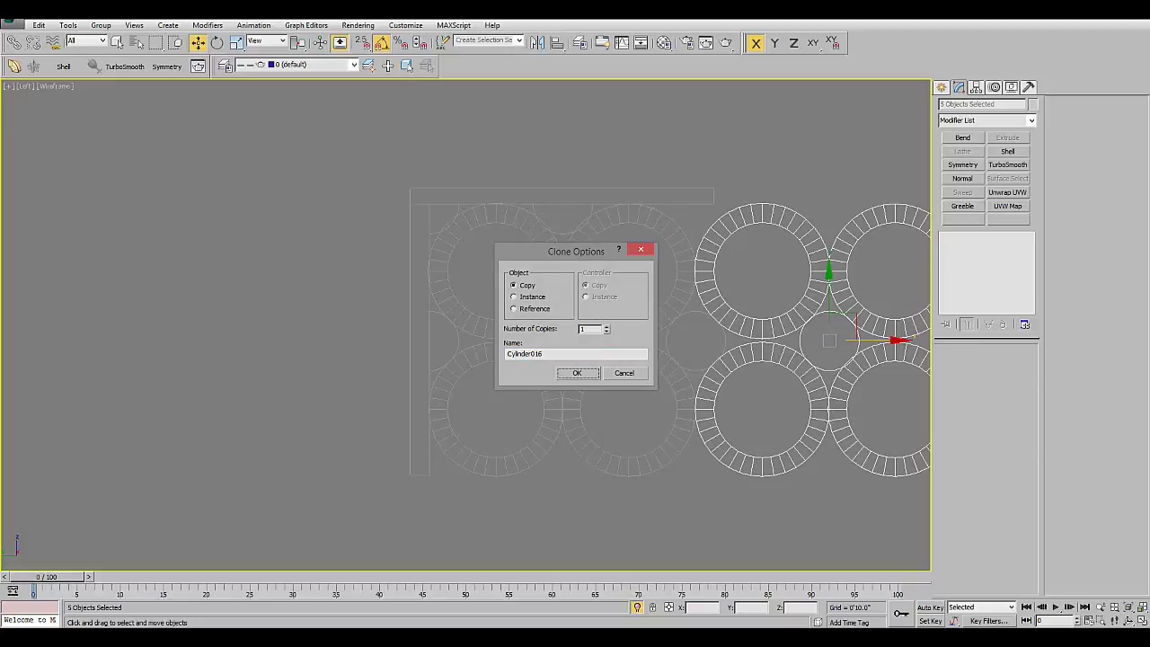
left_click(577, 373)
middle_click_drag(809, 360, 629, 348)
left_click_drag(851, 261, 525, 407)
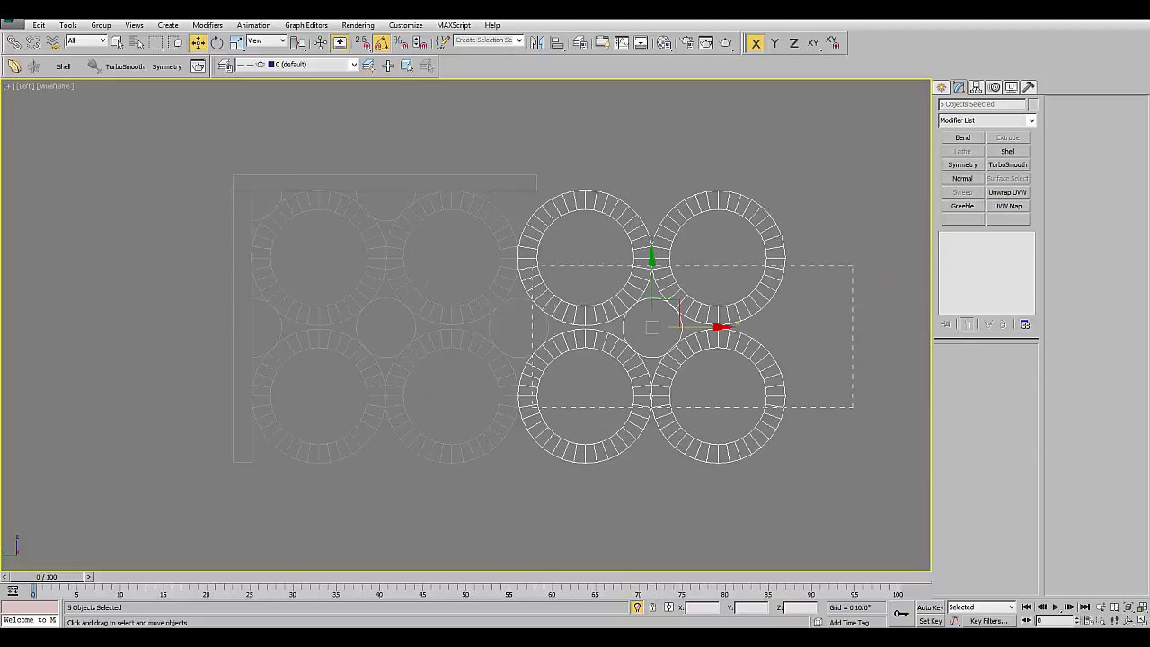
left_click_drag(631, 326, 899, 326, "shift")
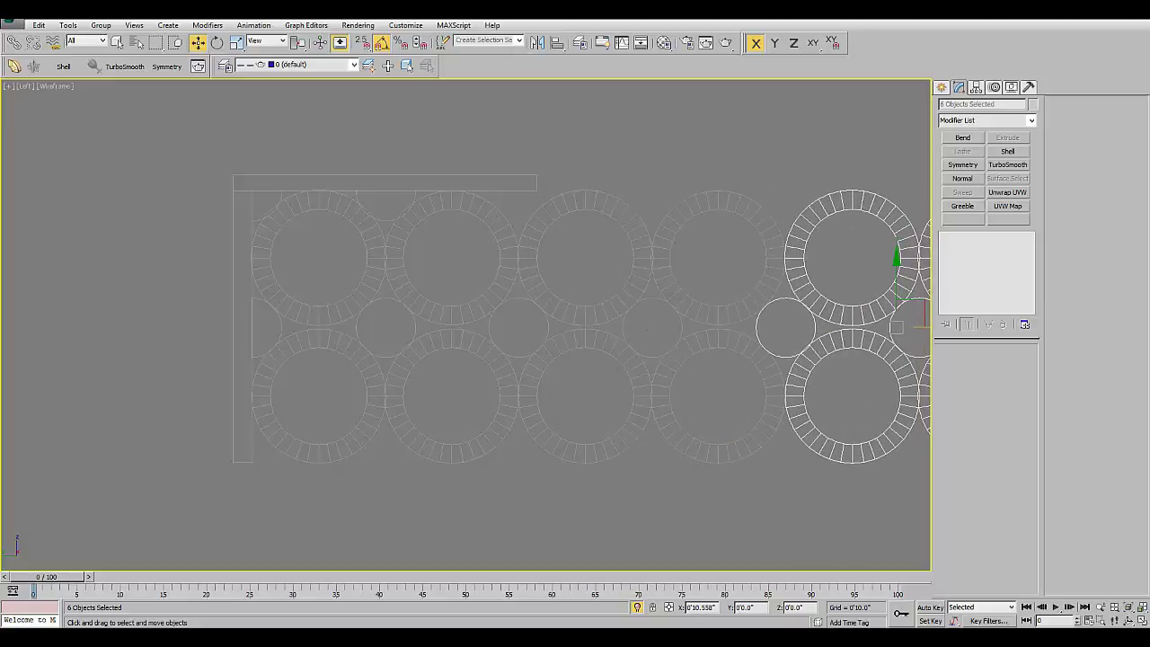
left_click_drag(897, 326, 894, 326, "shift")
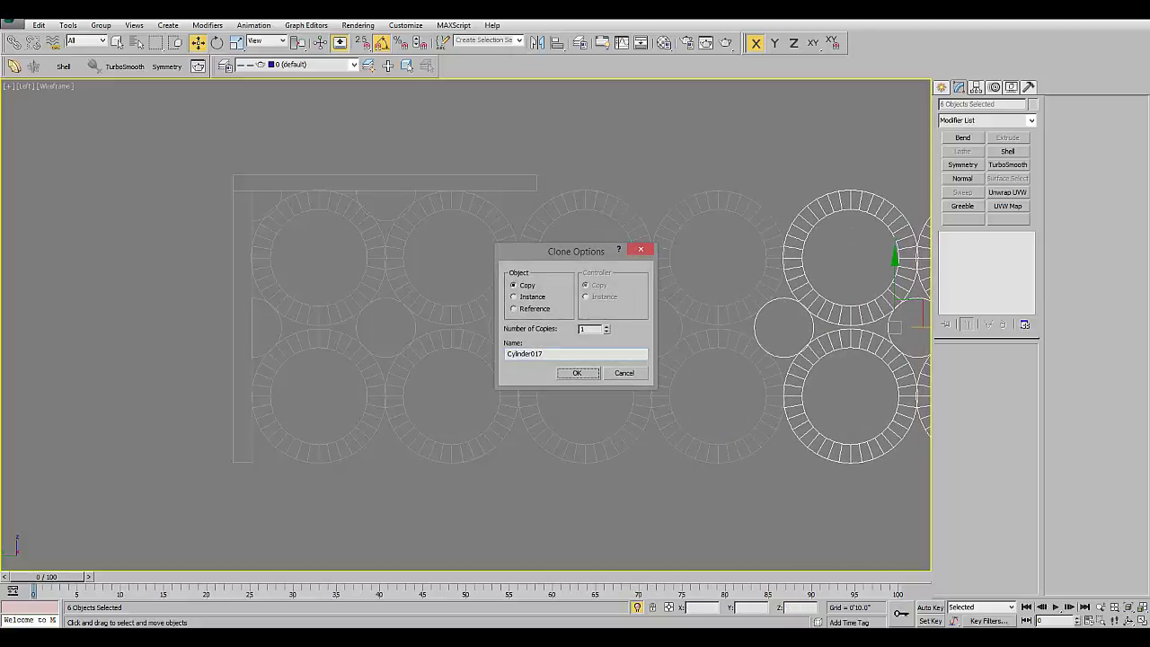
left_click(578, 372)
middle_click_drag(578, 372, 551, 379)
scroll(521, 360, "down", 5)
scroll(521, 359, "down", 2)
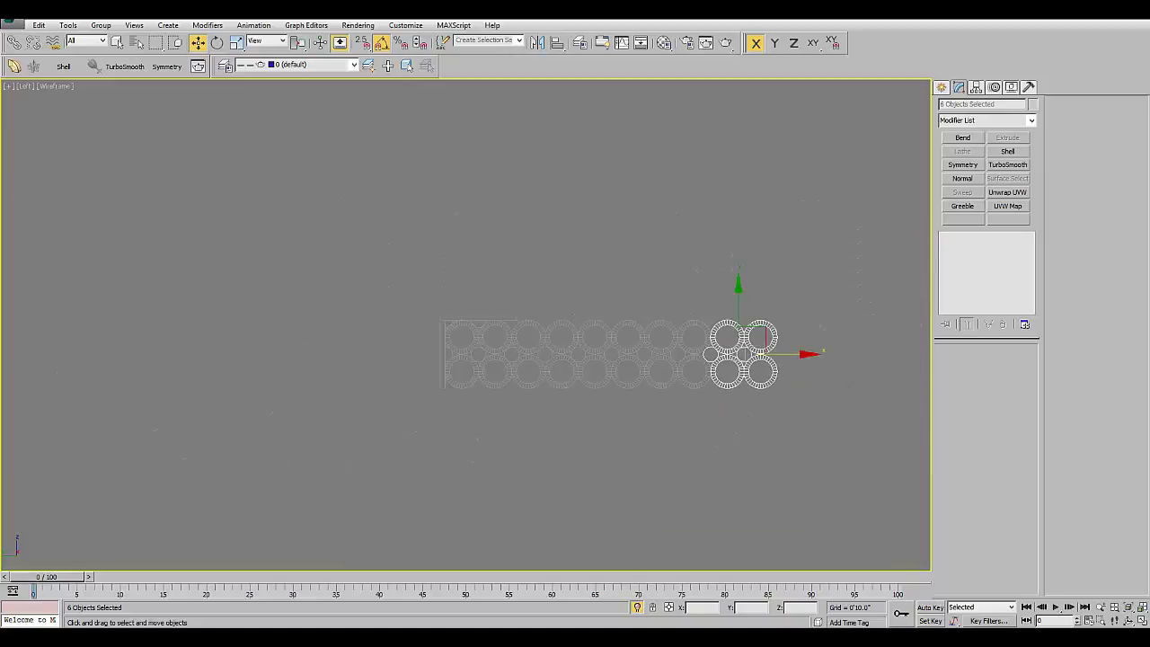
scroll(477, 337, "up", 5)
scroll(575, 359, "down", 2)
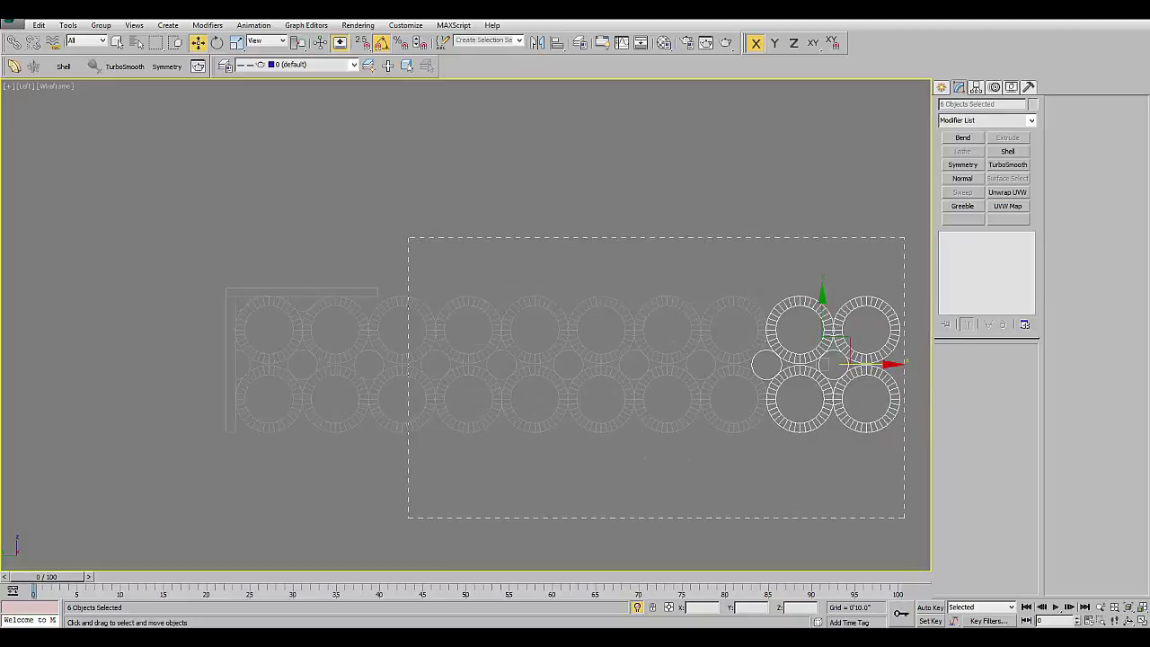
key("ctrl+z")
key("ctrl+z")
key("shift+z")
- Frame the panel and start a downward copy of the centre disc, then cancel it
scroll(502, 340, "up", 3)
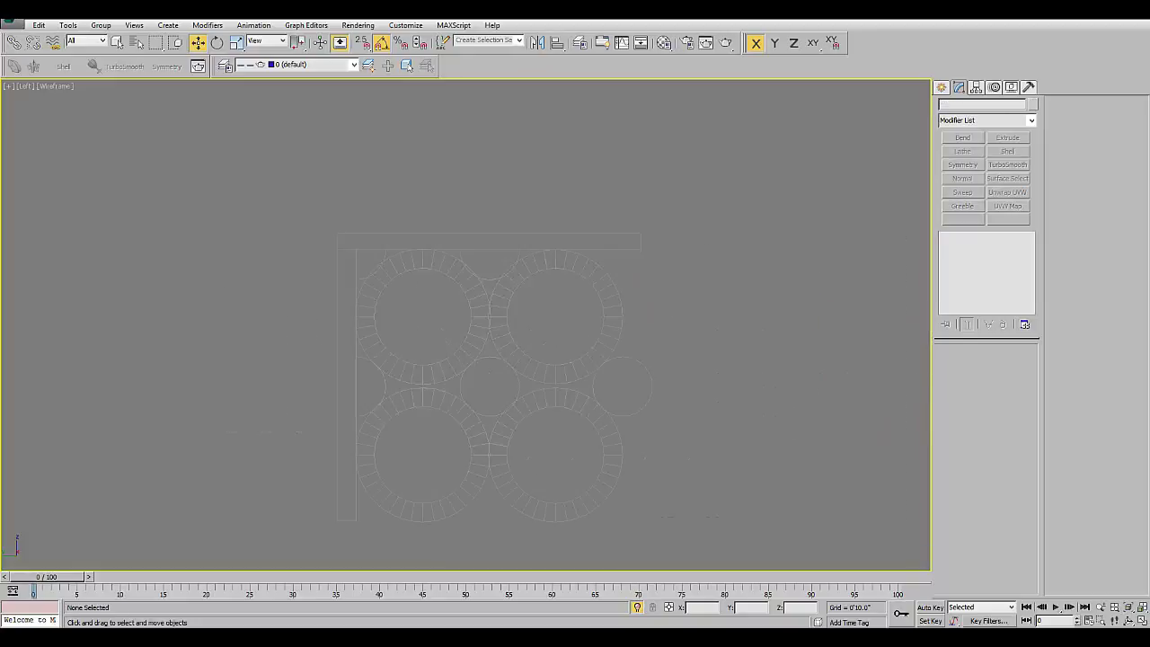
scroll(477, 257, "up", 3)
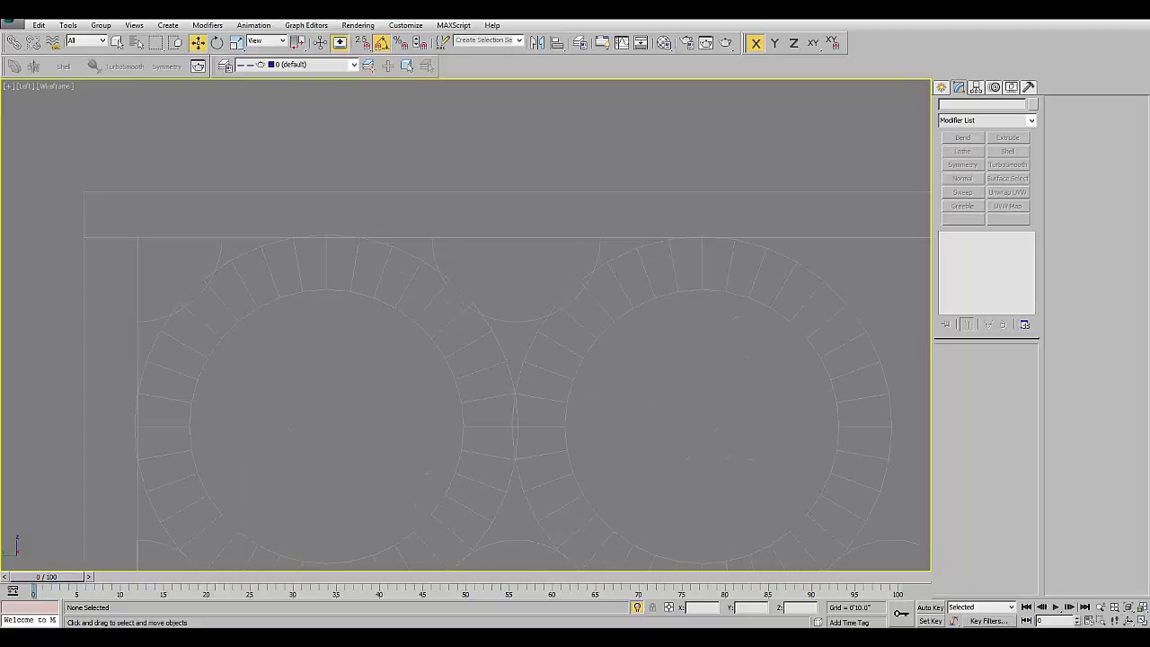
scroll(574, 128, "down", 1)
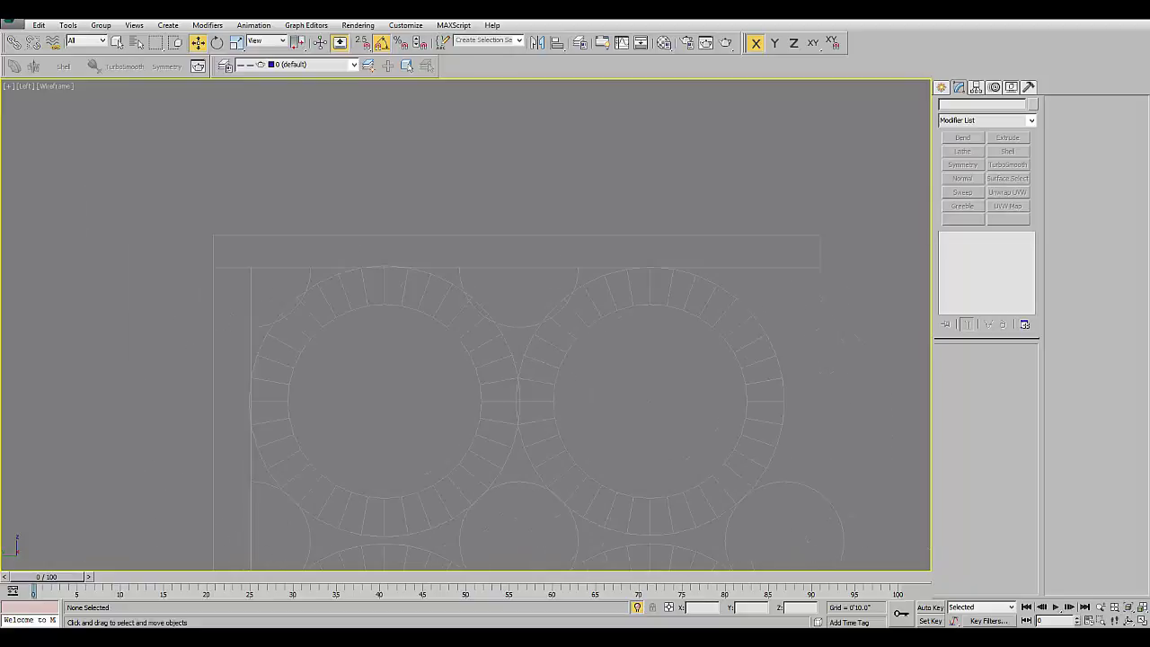
scroll(574, 128, "down", 1)
scroll(573, 128, "down", 1)
scroll(573, 128, "down", 1)
scroll(689, 353, "down", 2)
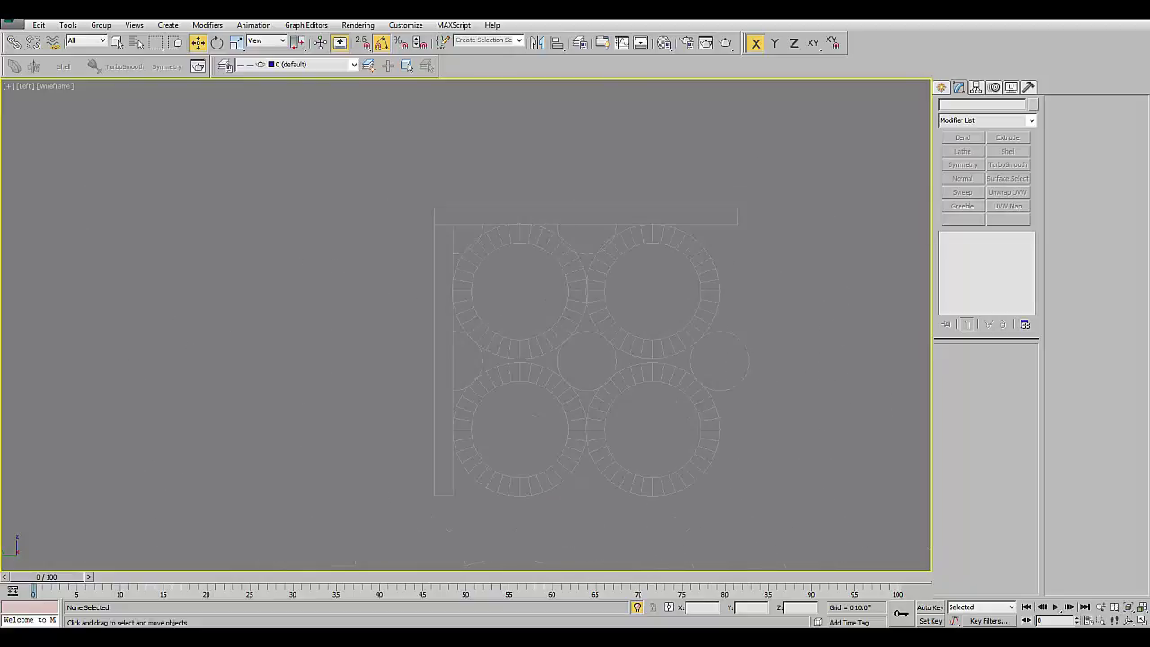
left_click_drag(544, 438, 754, 409)
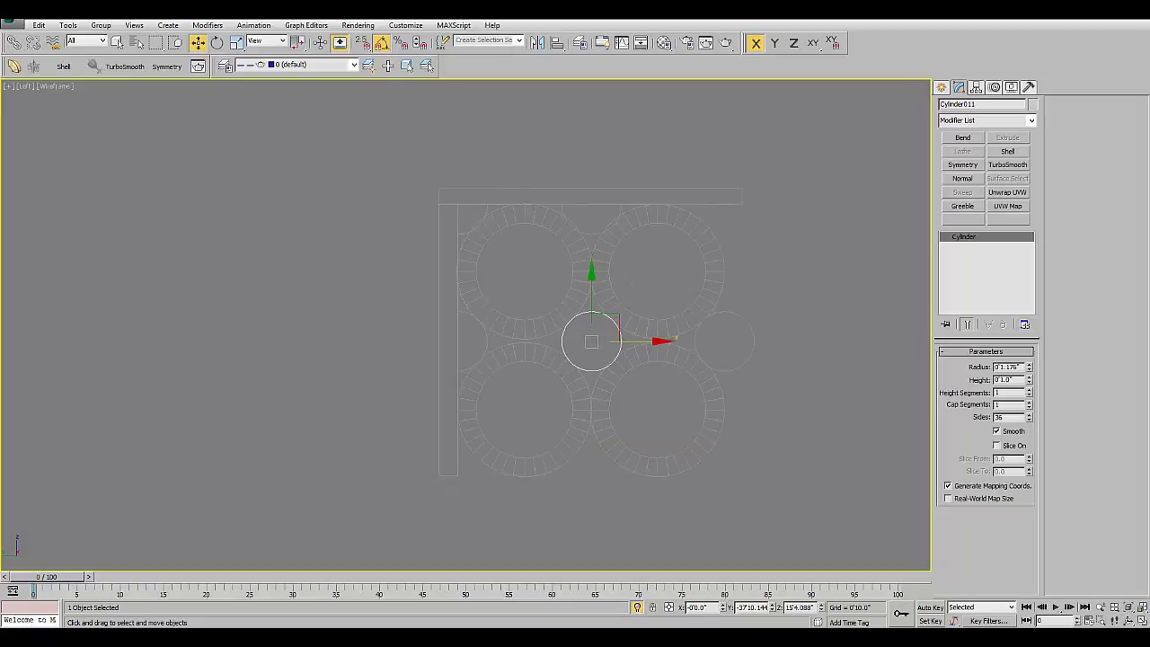
mouse_move(591, 288)
left_mouse_down("shift")
mouse_move(591, 414)
mouse_move(591, 388)
left_mouse_up("shift")
key("Return")
- Clone the centre and right filler discs down below the lower rings, then deselect
scroll(465, 324, "up", 3)
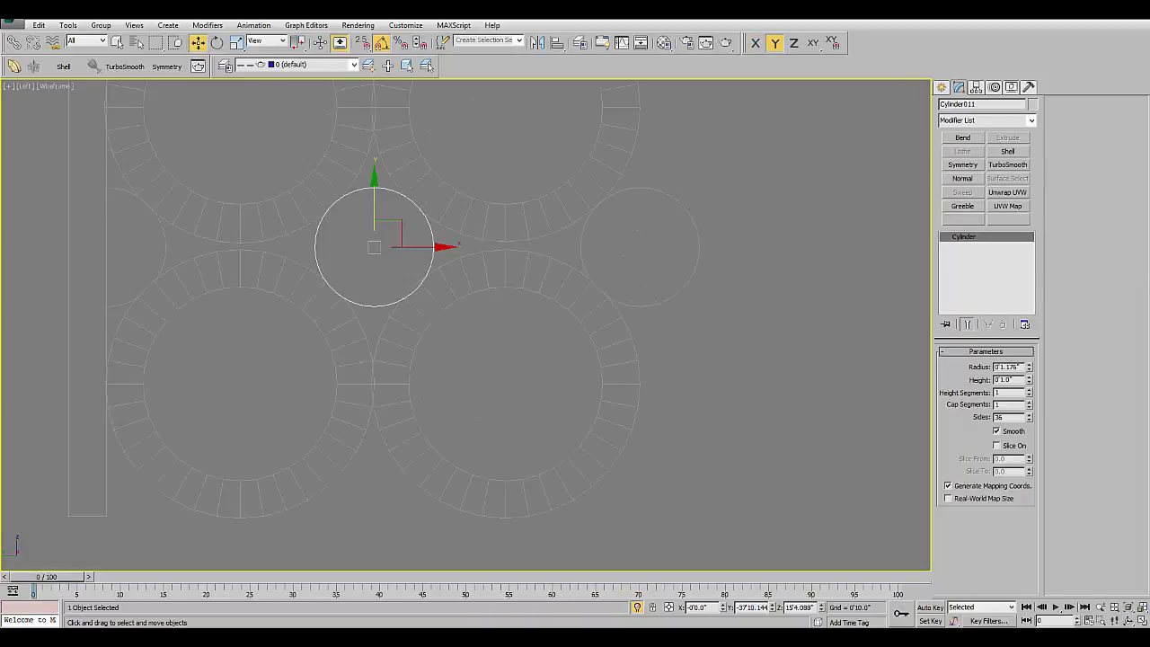
left_click(640, 189, "ctrl")
left_click_drag(520, 233, 520, 505)
left_click(578, 372)
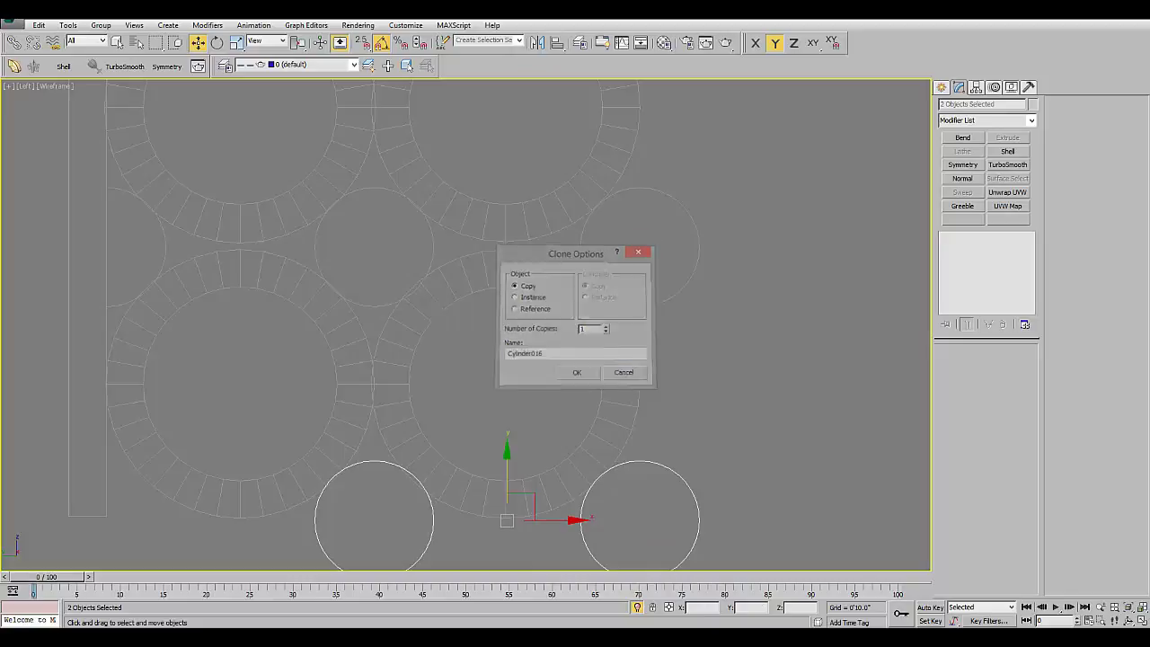
scroll(597, 358, "down", 5)
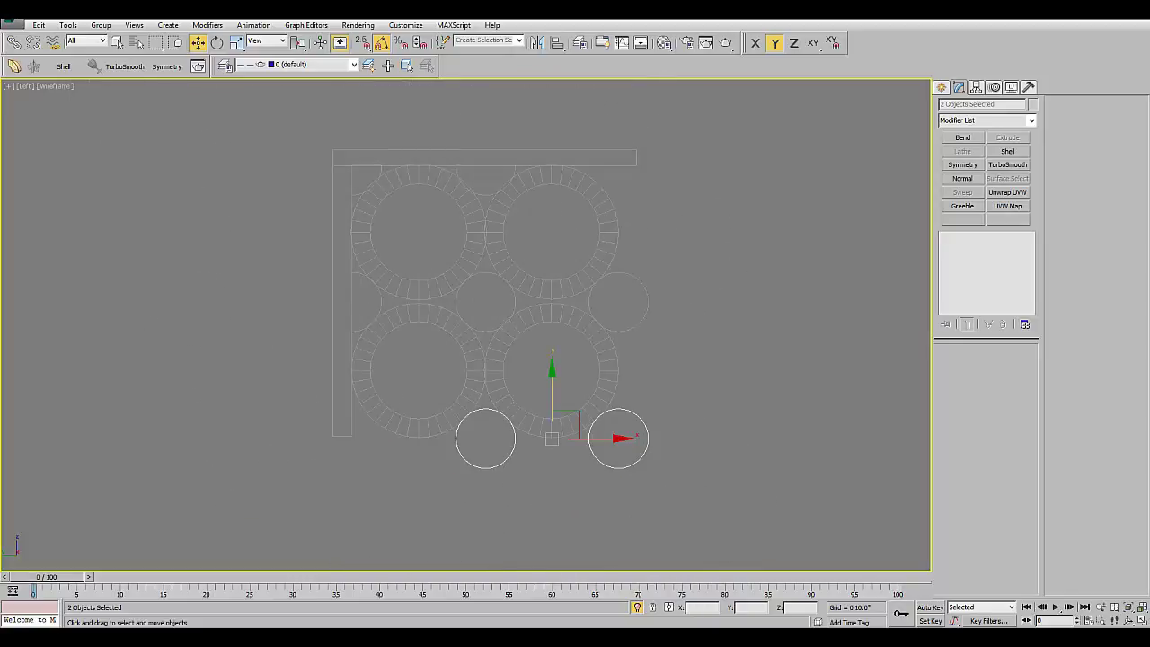
key("ctrl+d")
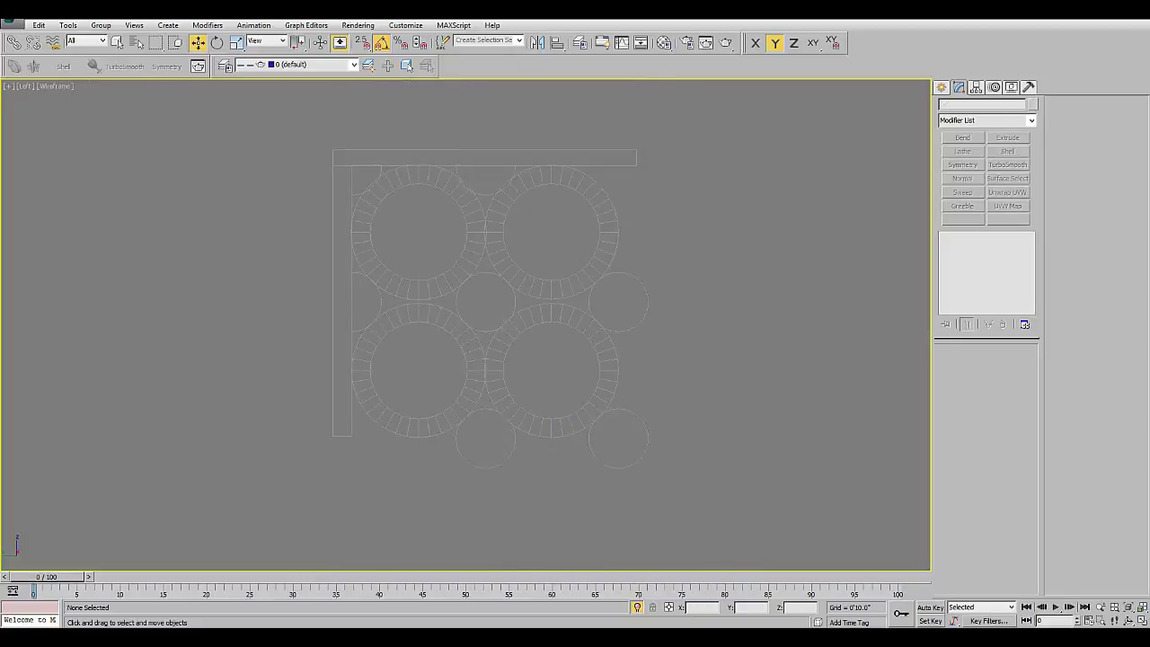
- Clone the left-edge half-disc down to the bottom of the left bar
left_click(379, 290)
left_click_drag(352, 302, 353, 440, "shift")
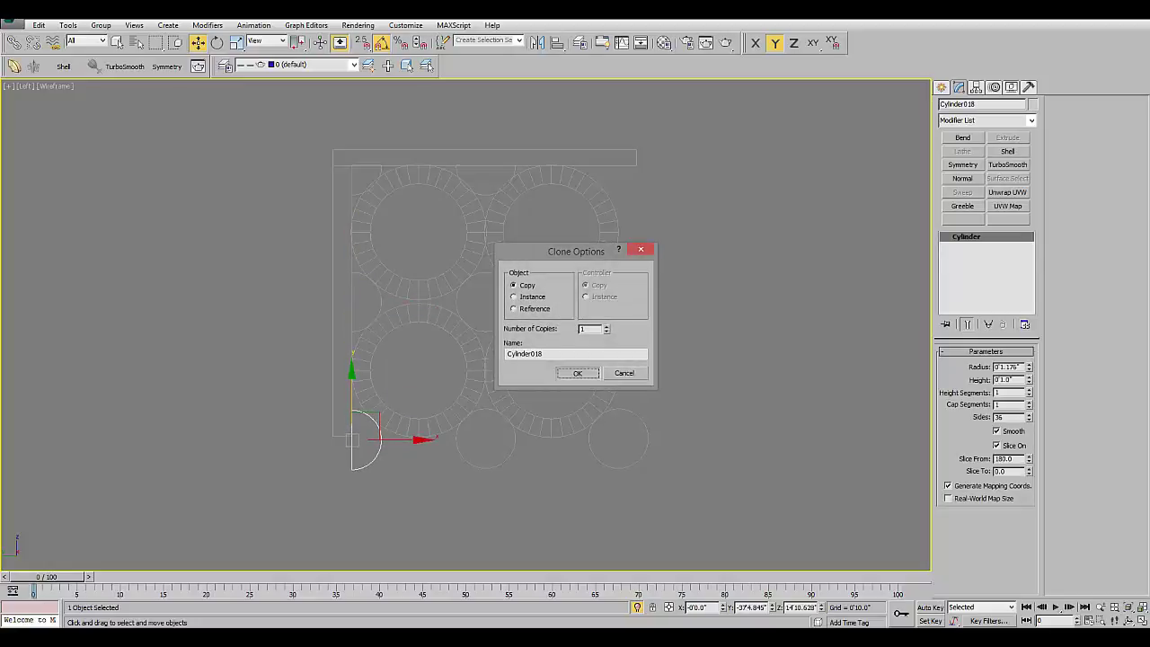
left_click(580, 374)
key("z")
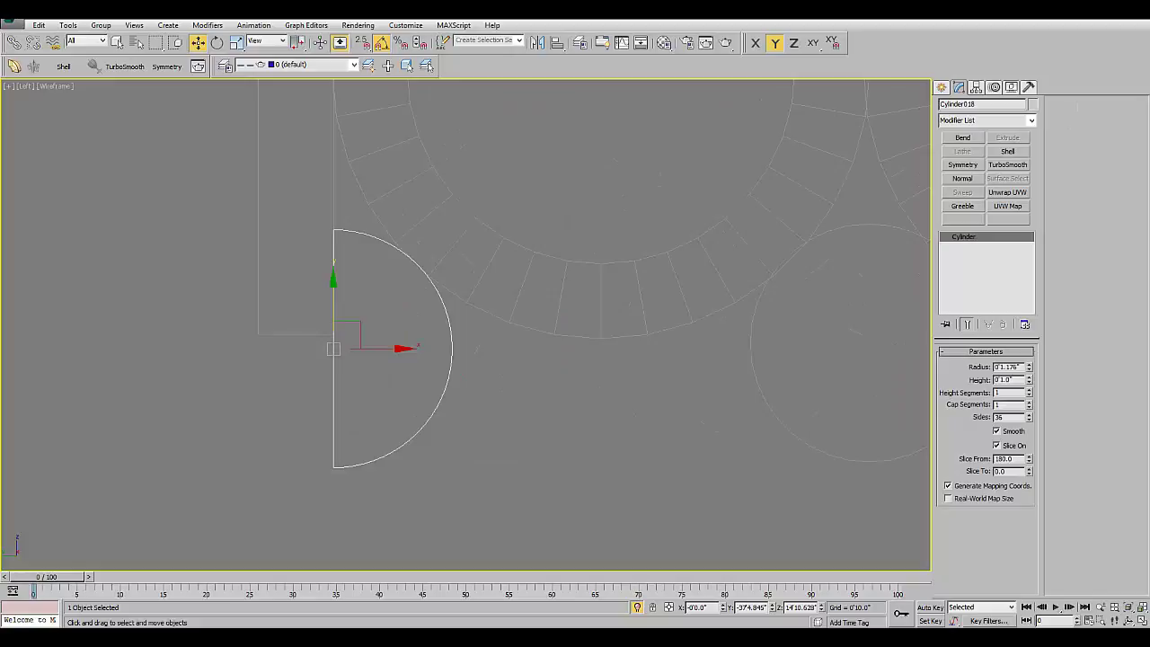
- Reframe the ring tile and select its pieces, ending on the top-edge half-disc
scroll(333, 289, "down", 3)
scroll(332, 288, "down", 1)
middle_click_drag(333, 289, 253, 414)
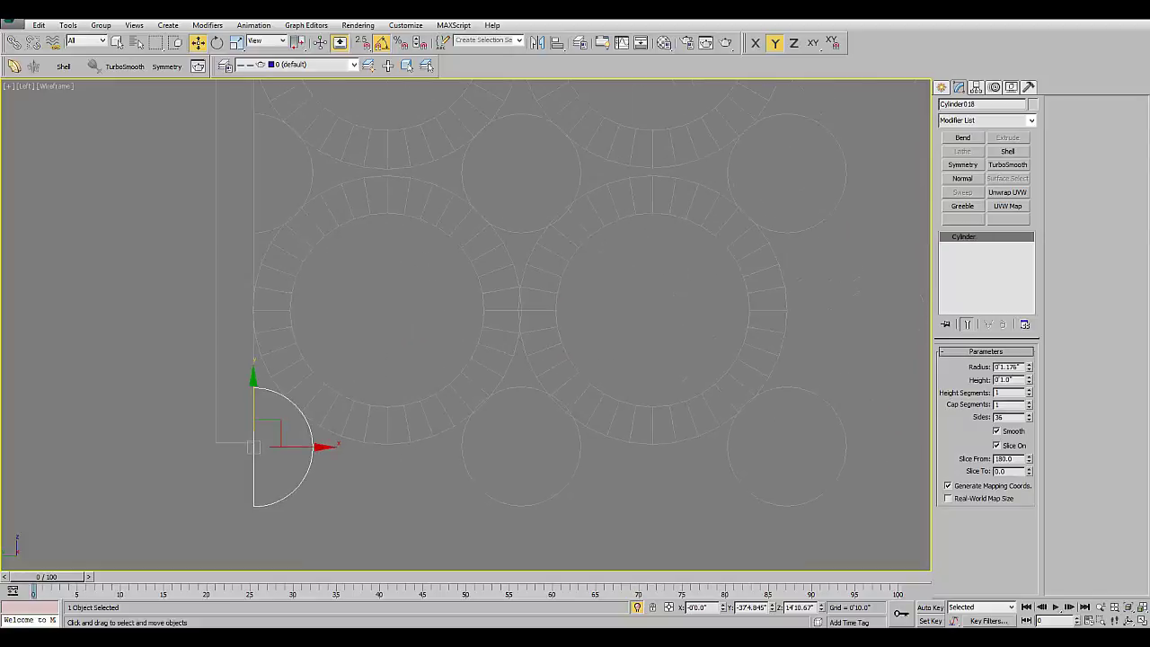
scroll(421, 418, "down", 3)
left_click_drag(719, 214, 356, 433)
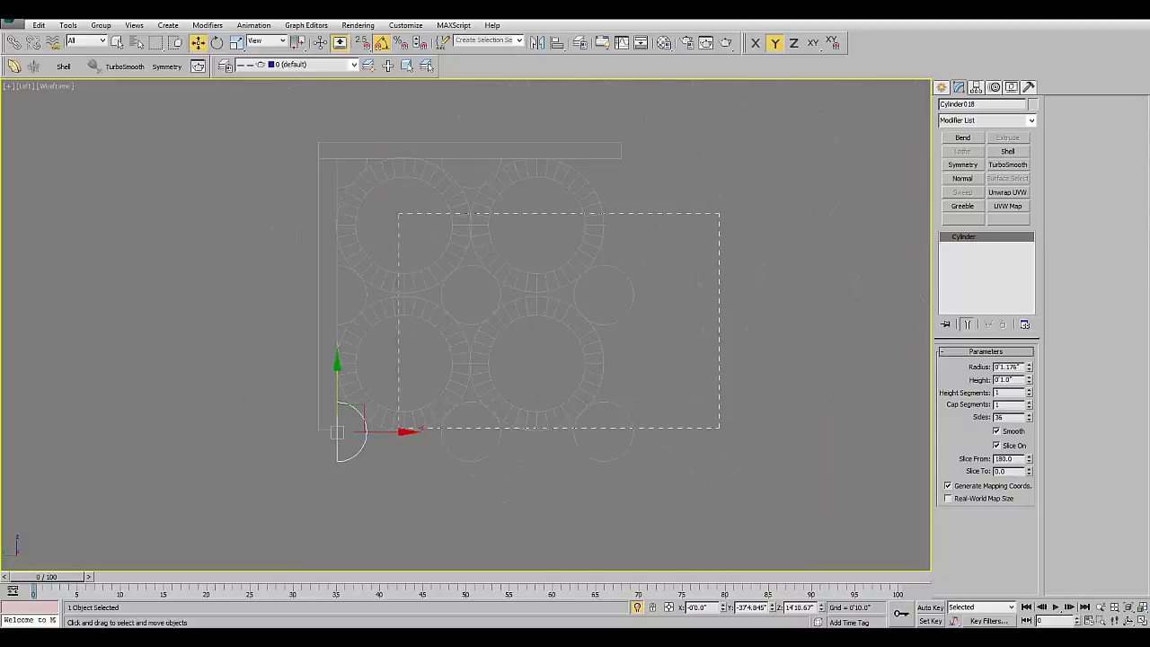
middle_click_drag(356, 433, 291, 440)
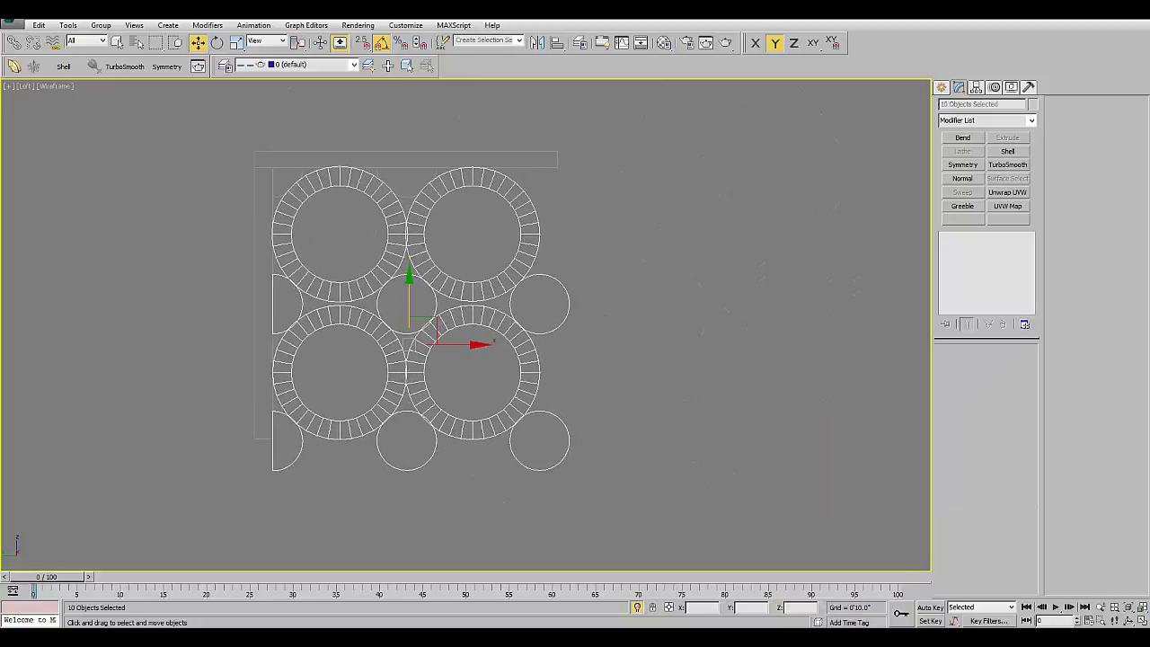
left_click(405, 180)
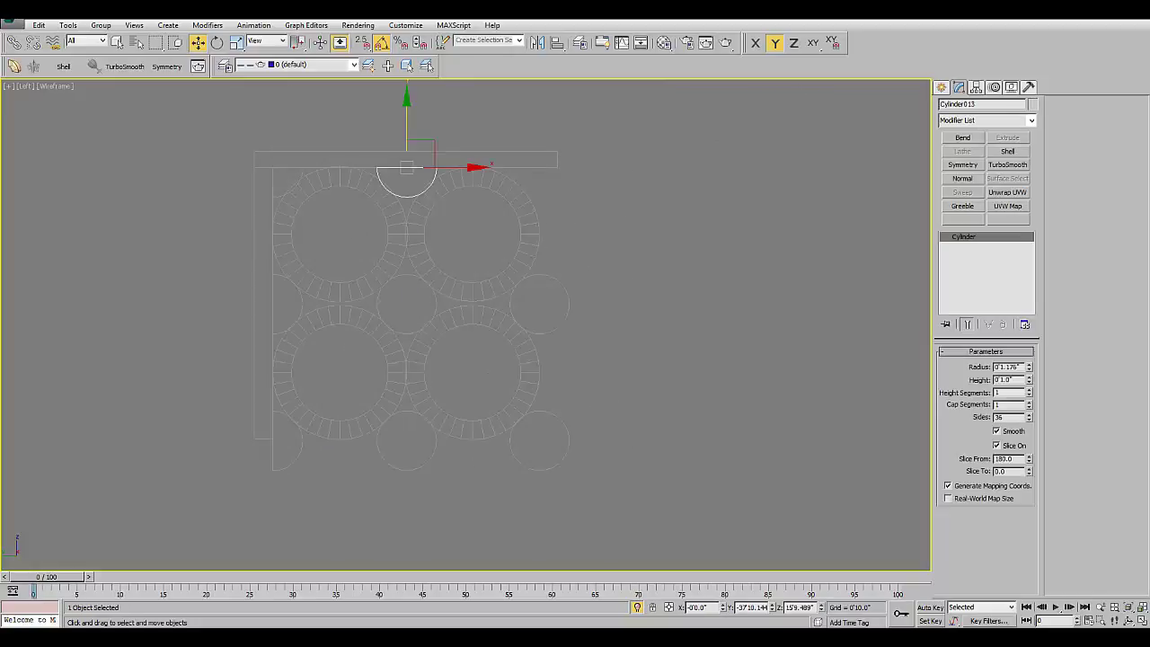
- Copy the top half-disc along the top edge to the panel's top-right end
mouse_move(431, 167)
left_mouse_down()
mouse_move(580, 167)
mouse_move(540, 167)
left_mouse_up()
left_click(578, 373)
scroll(548, 135, "up", 2)
scroll(548, 135, "up", 3)
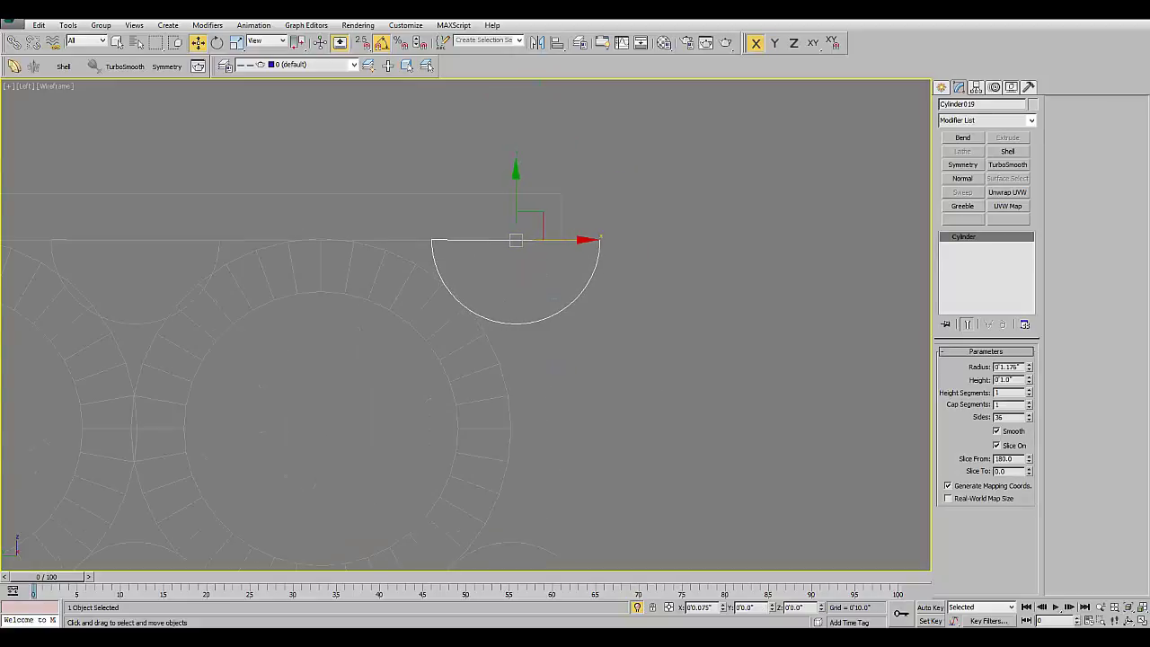
left_click_drag(557, 240, 548, 240)
- Marquee-select the completed tile of rings and discs, then clear the selection
scroll(564, 129, "down", 3)
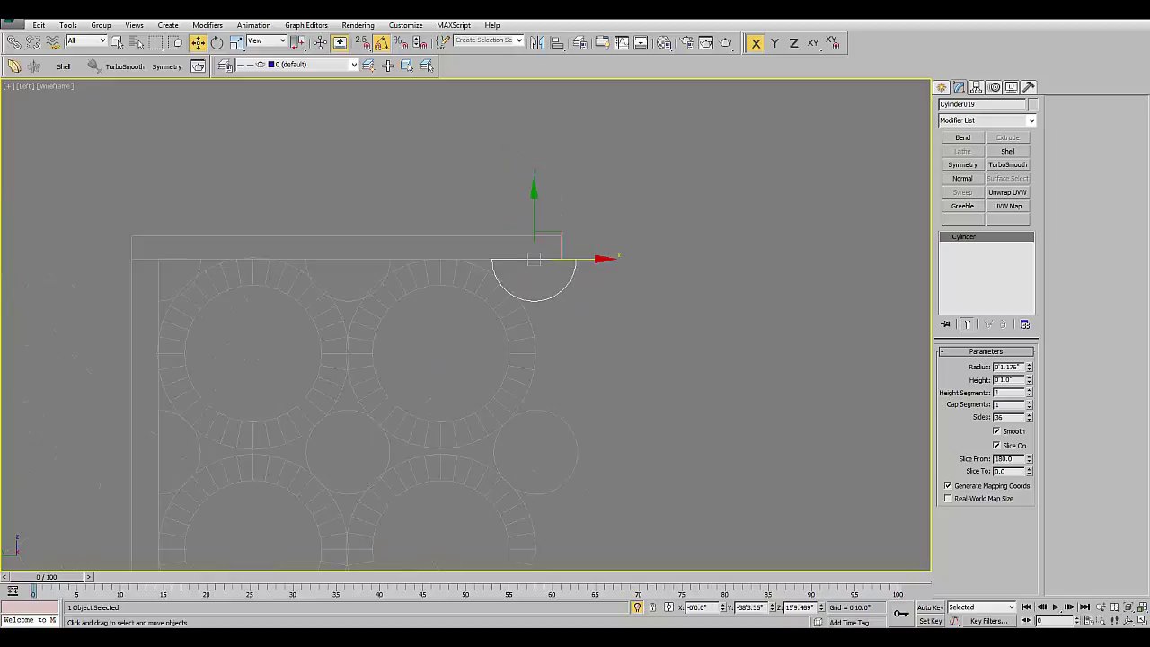
scroll(575, 180, "up", 3)
middle_click_drag(539, 269, 661, 284)
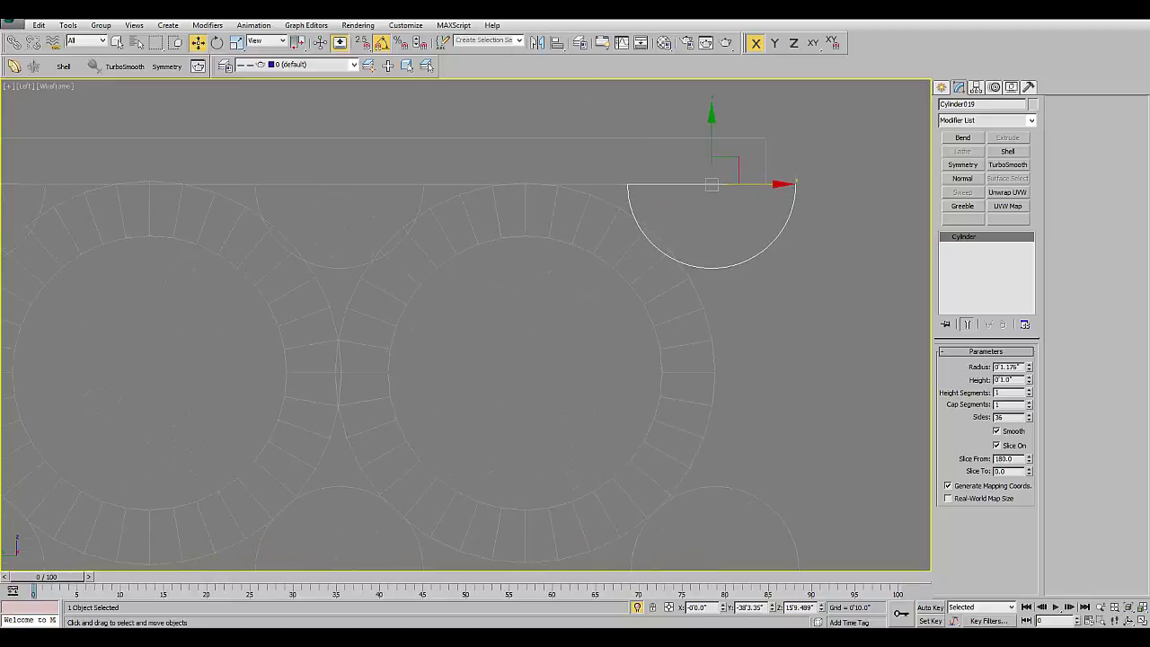
scroll(701, 181, "down", 3)
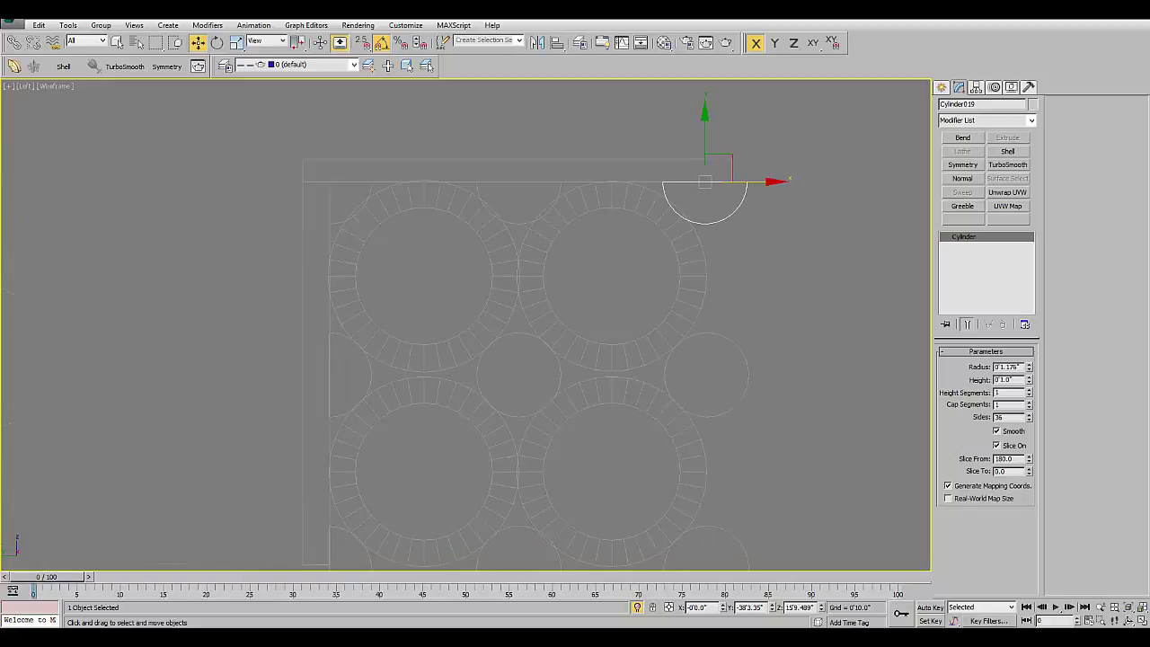
scroll(705, 182, "down", 2)
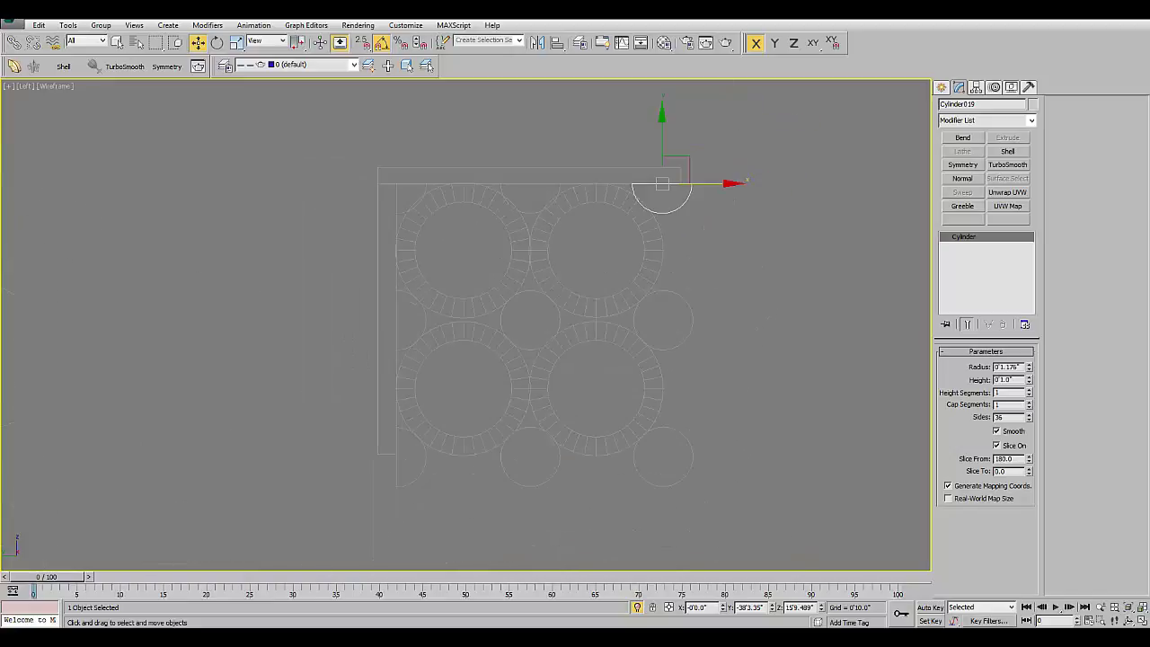
left_click_drag(432, 489, 409, 490)
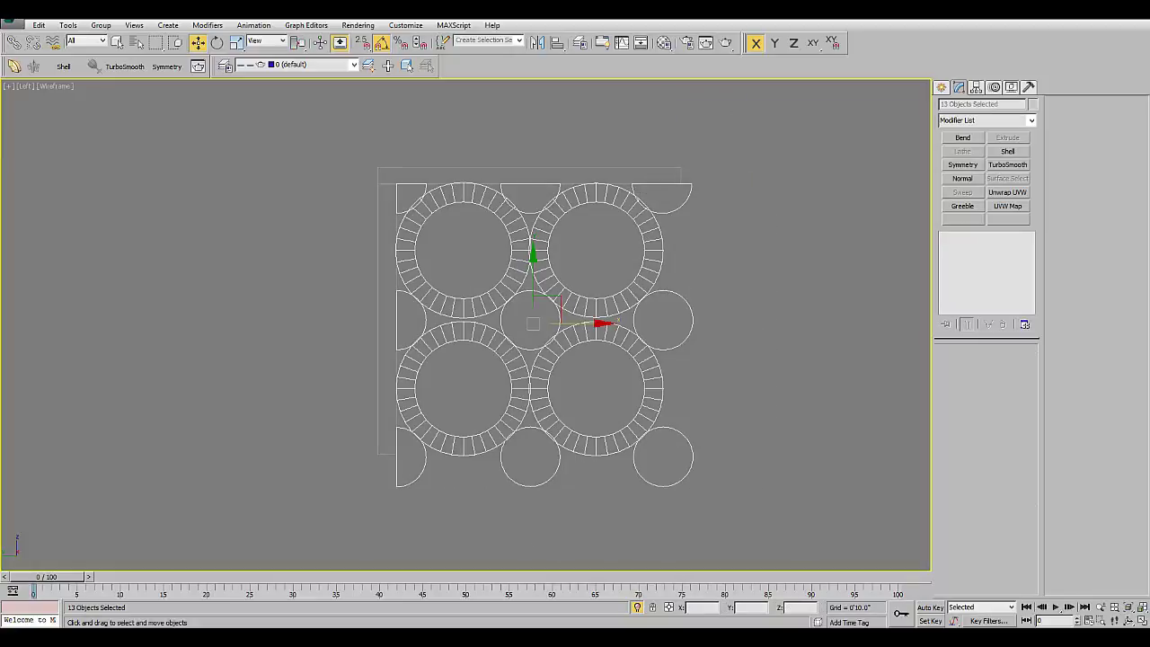
key("ctrl+d")
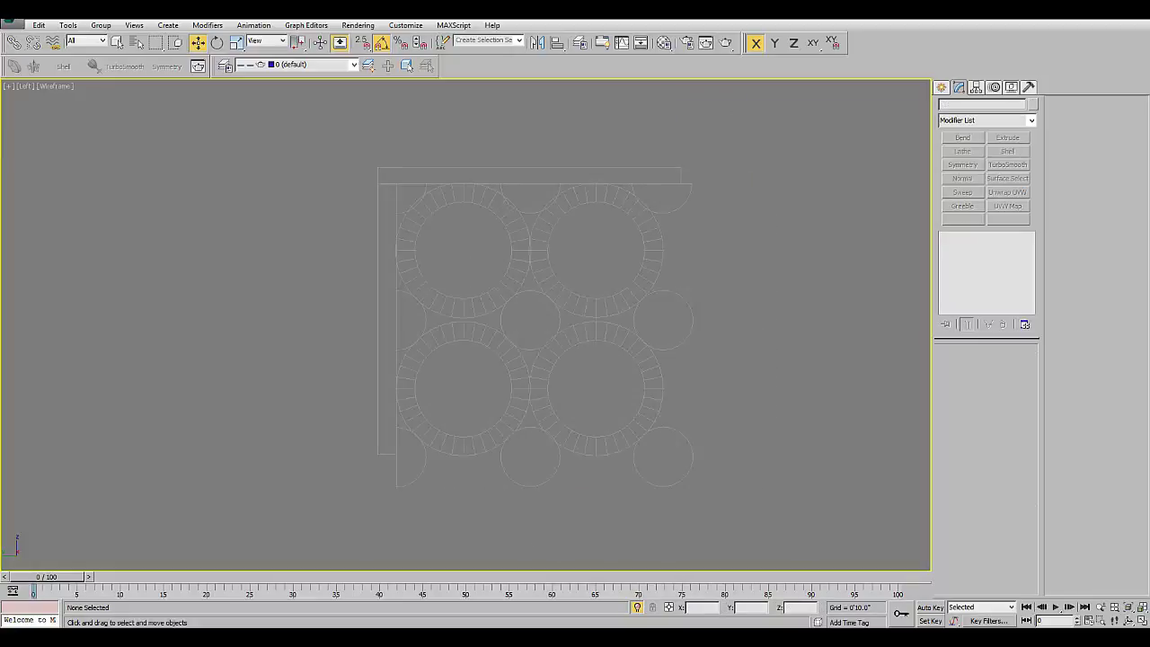
- Select only the right column of rings, filler discs and top half-disc
left_click_drag(745, 195, 522, 472)
left_click_drag(465, 492, 537, 497)
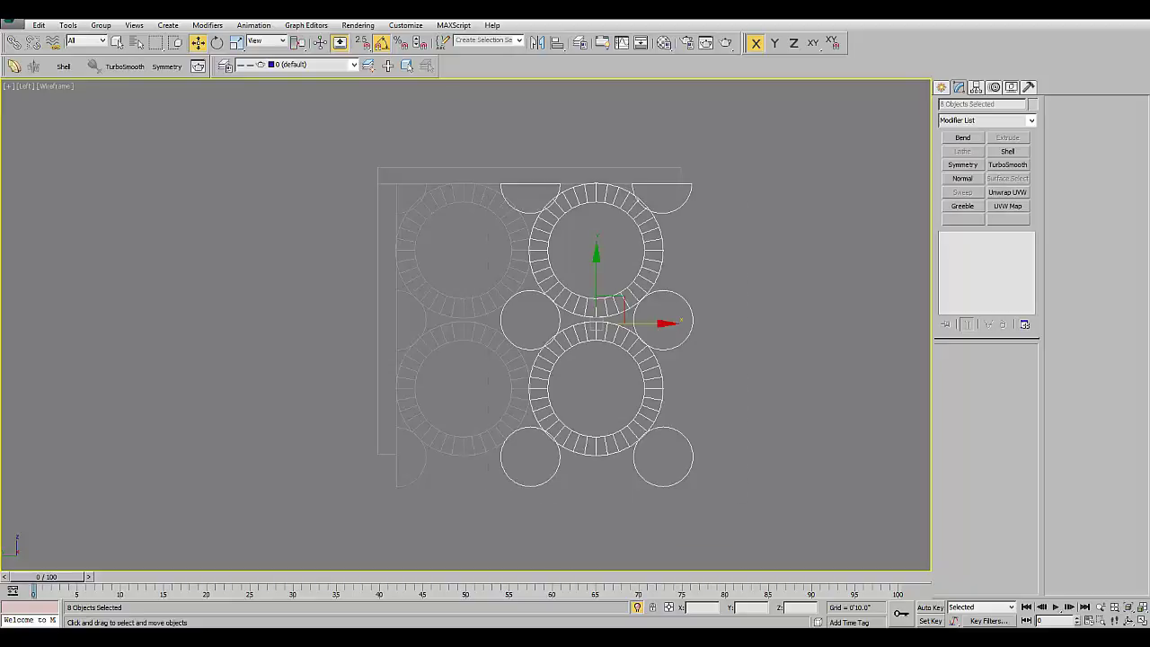
key("Delete")
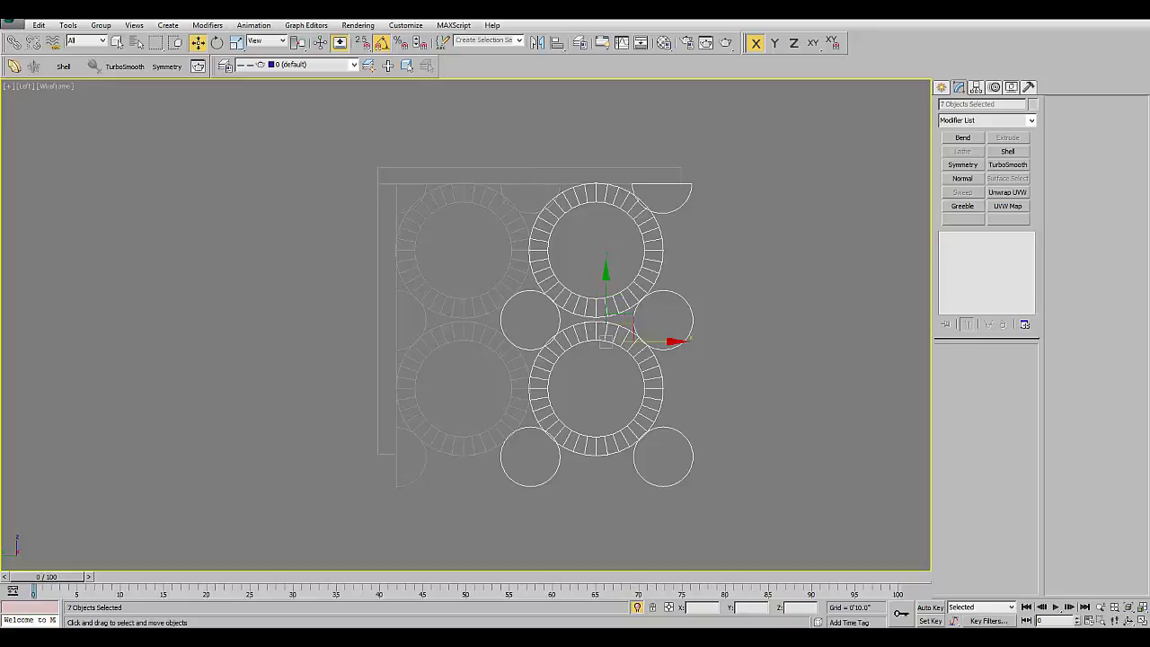
left_click(530, 456, "alt")
middle_click_drag(539, 360, 475, 375)
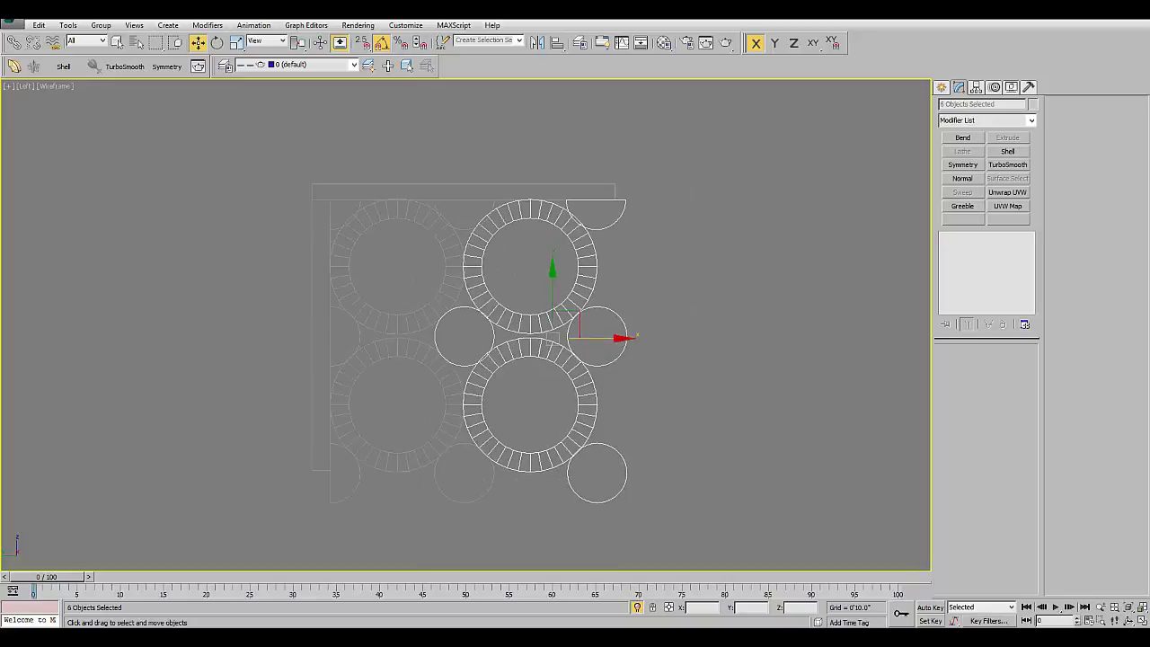
scroll(719, 458, "up", 1)
scroll(719, 459, "up", 1)
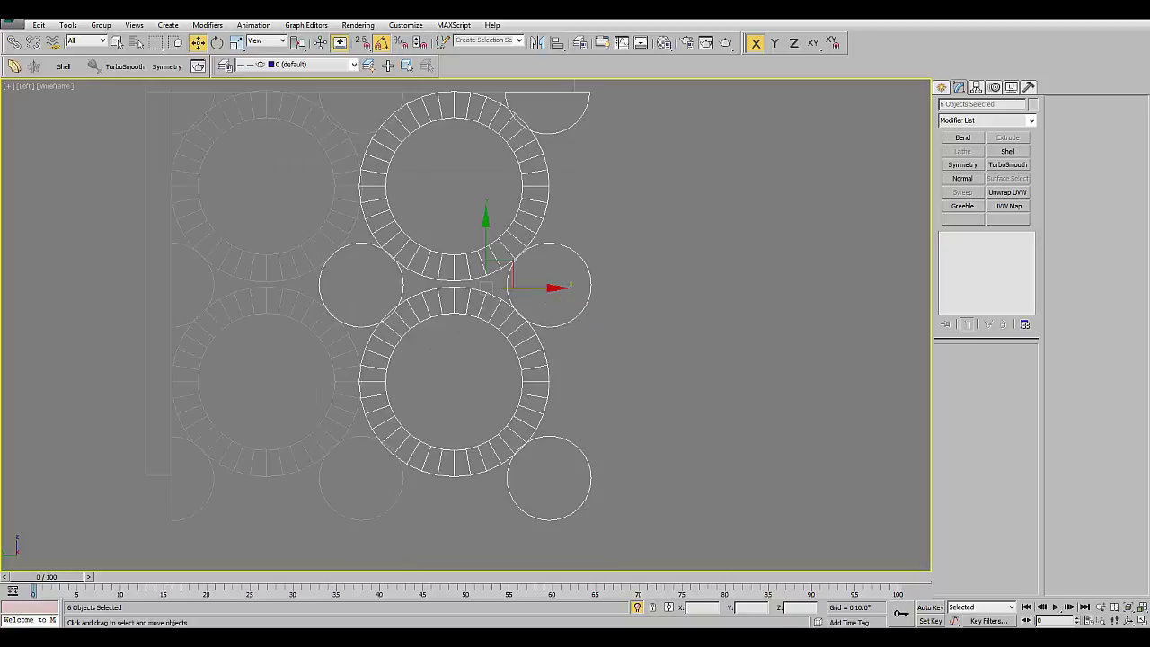
left_click(322, 269, "alt")
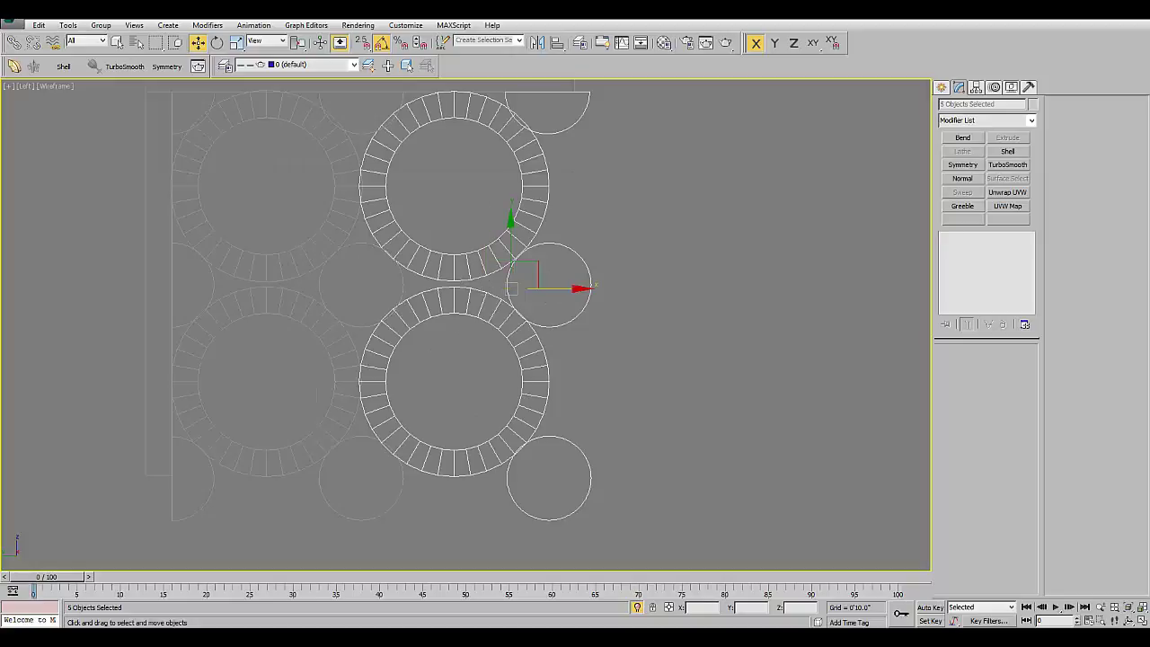
- Clone the column to the right with 4 copies, then deselect
left_click_drag(557, 288, 746, 288, "shift")
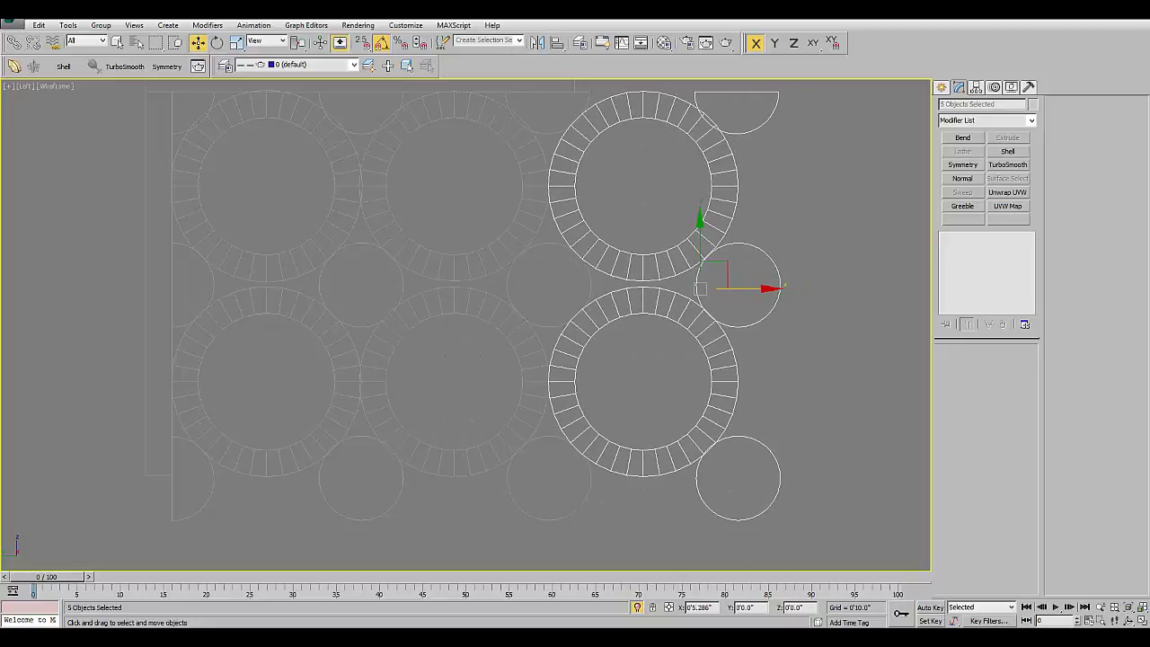
left_click_drag(760, 288, 759, 287)
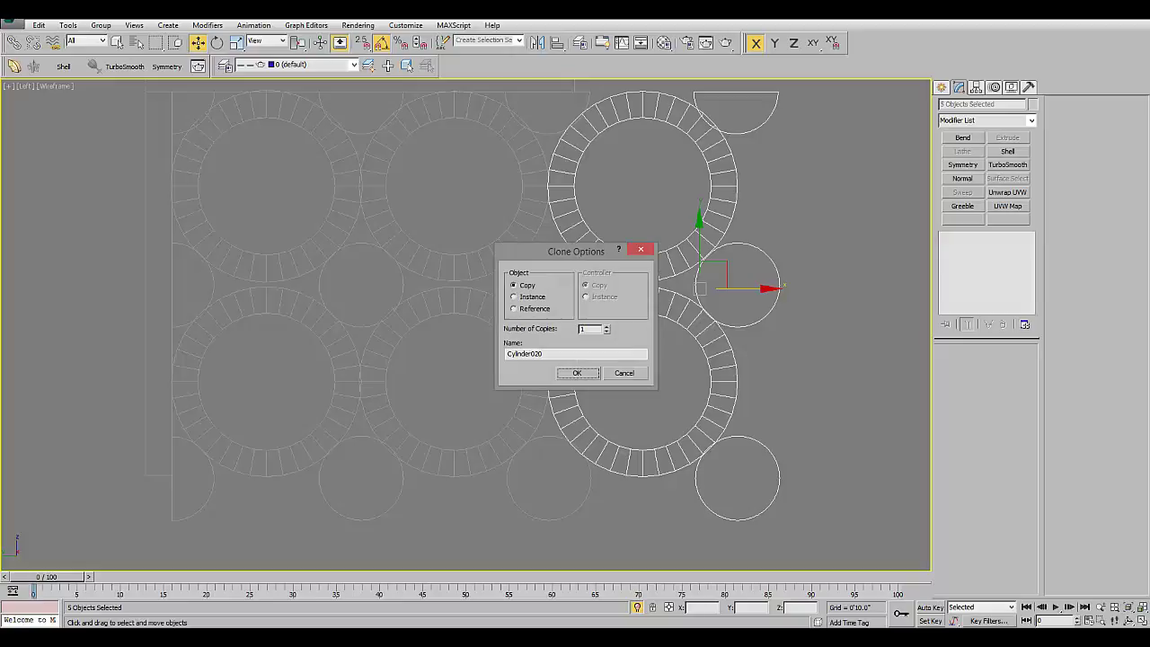
double_click(584, 329)
type("4")
left_click(577, 373)
scroll(560, 403, "down", 3)
scroll(560, 404, "down", 2)
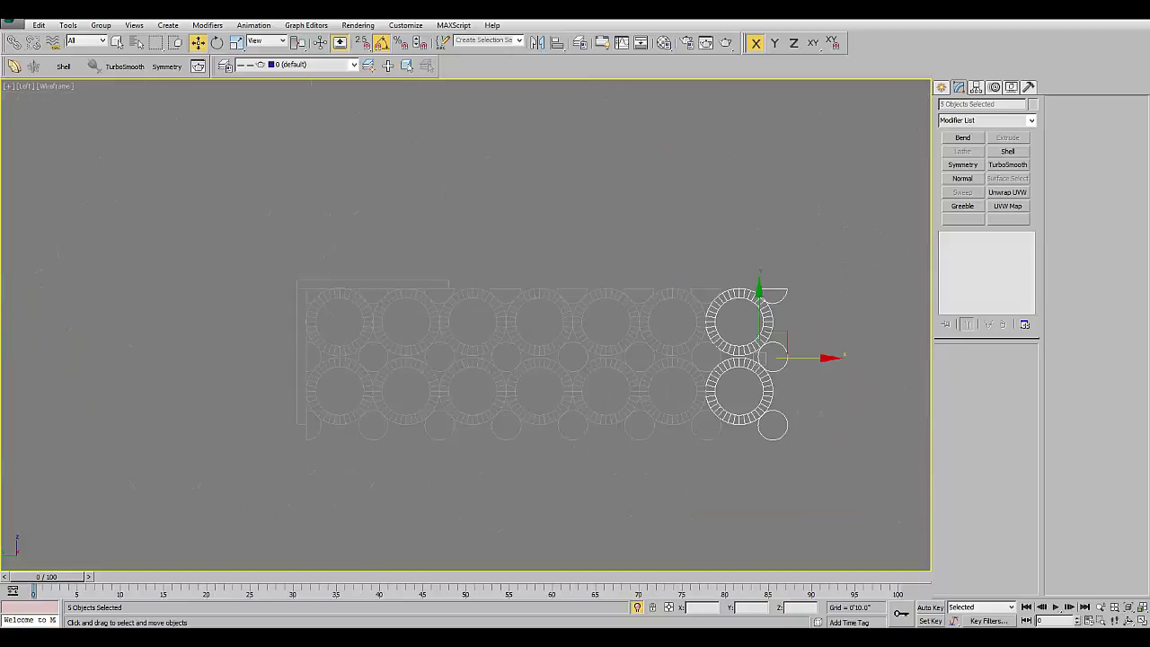
key("ctrl+d")
mouse_move(539, 414)
middle_mouse_down()
mouse_move(544, 355)
mouse_move(444, 378)
middle_mouse_up()
scroll(445, 382, "up", 2)
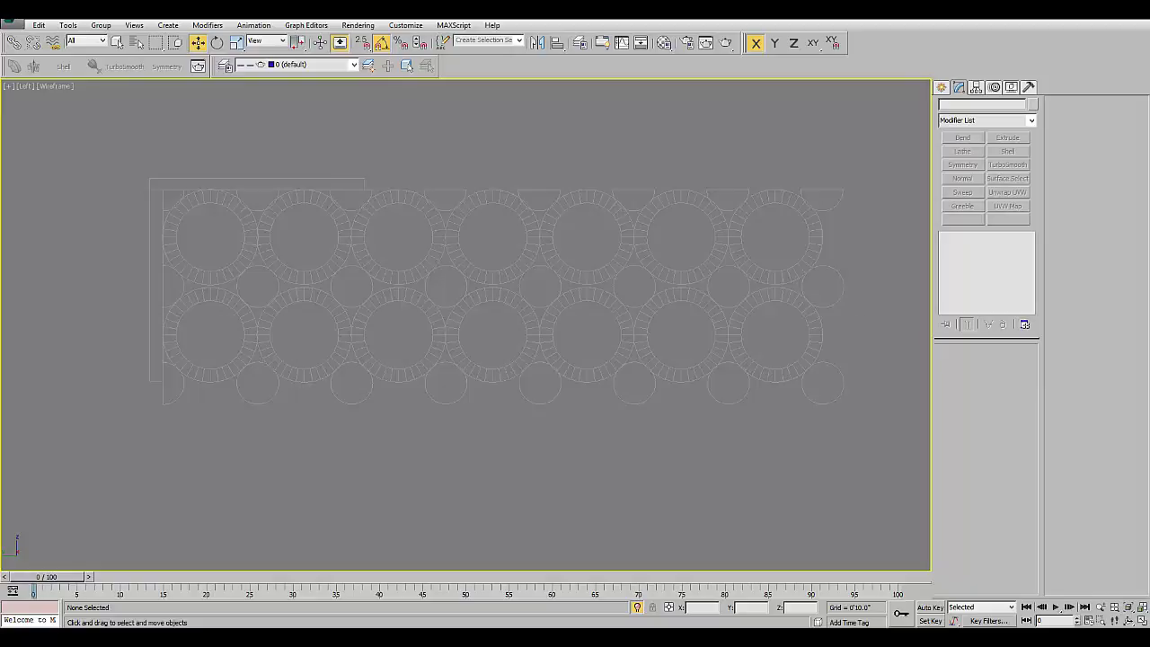
- Select the bottom row of rings and discs and clone one copy just below it
left_click_drag(870, 325, 178, 446)
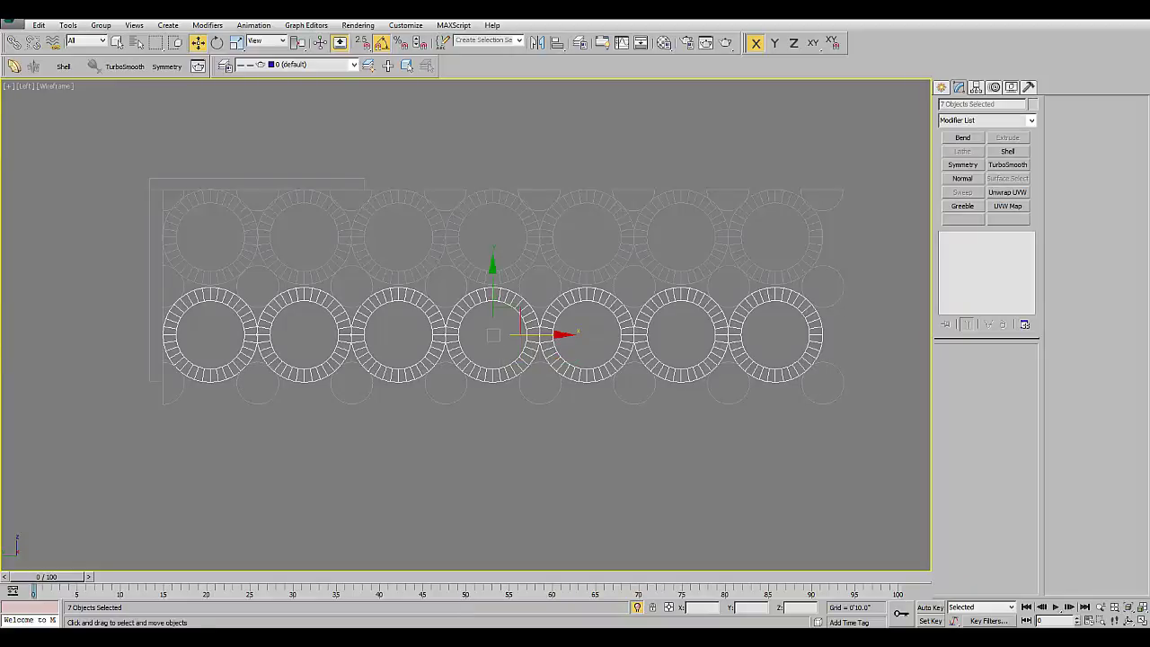
left_click_drag(123, 211, 903, 271, "ctrl")
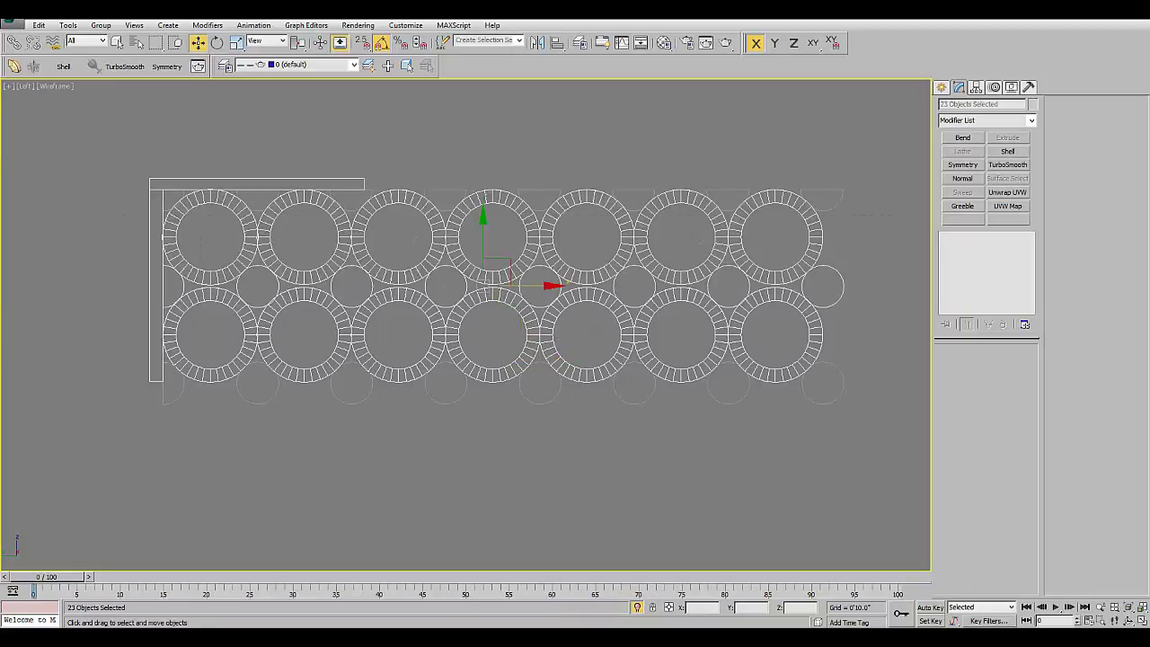
left_click_drag(118, 150, 877, 209)
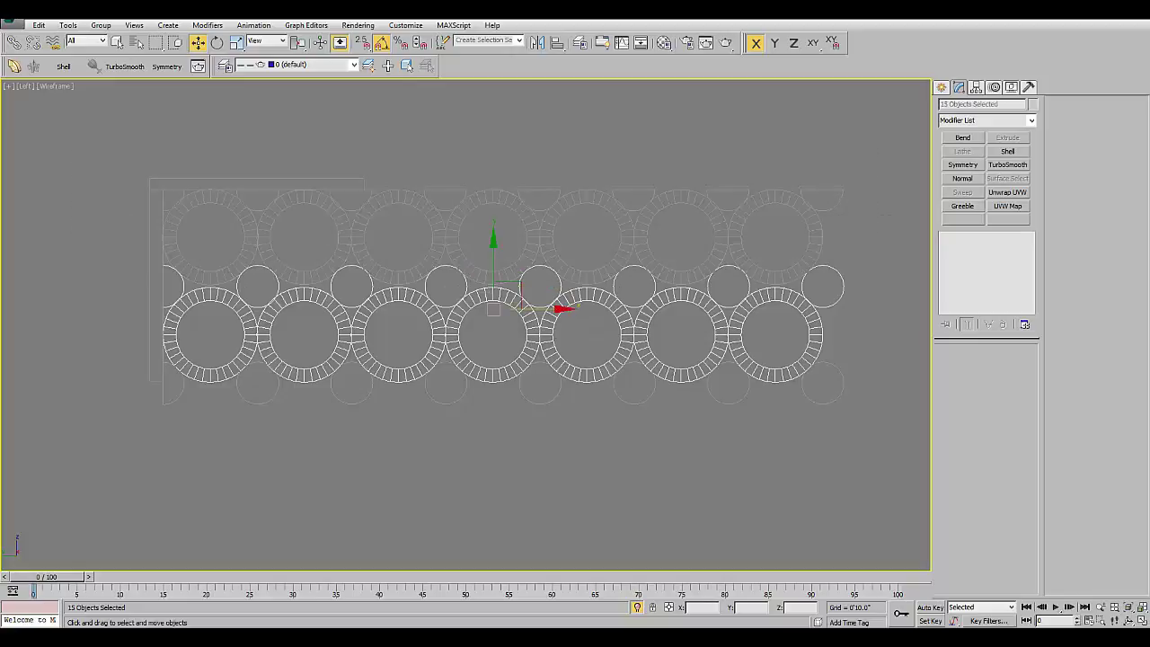
scroll(424, 415, "up", 3)
scroll(424, 415, "up", 1)
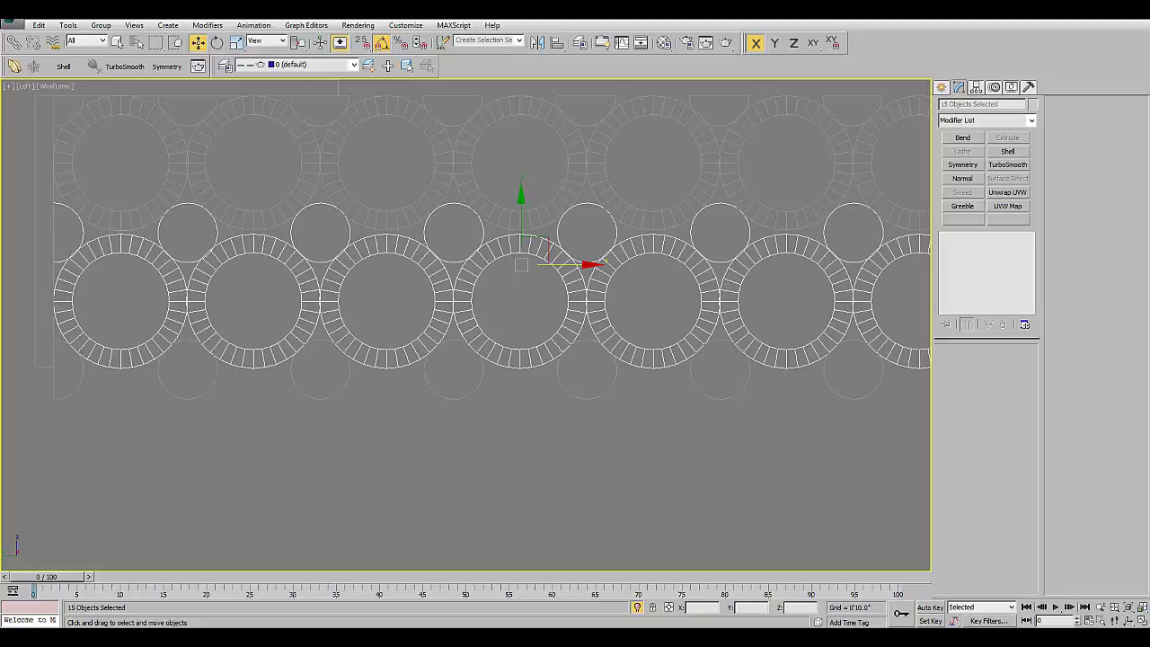
scroll(506, 287, "down", 3)
left_click_drag(885, 299, 196, 458)
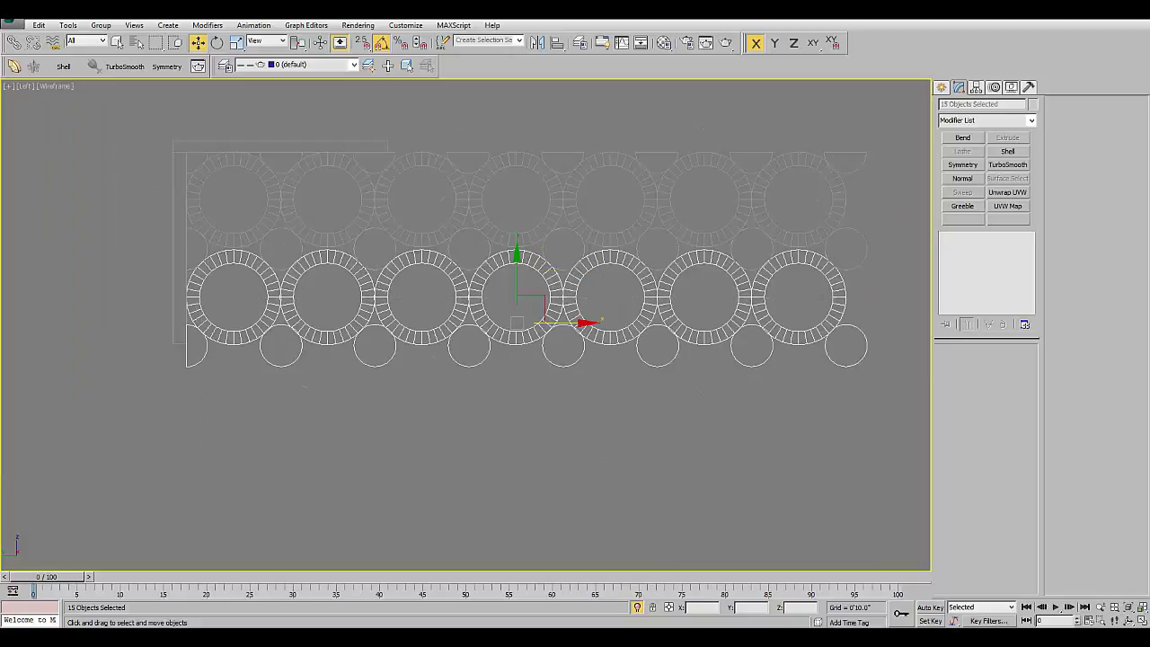
left_click_drag(517, 270, 516, 373, "shift")
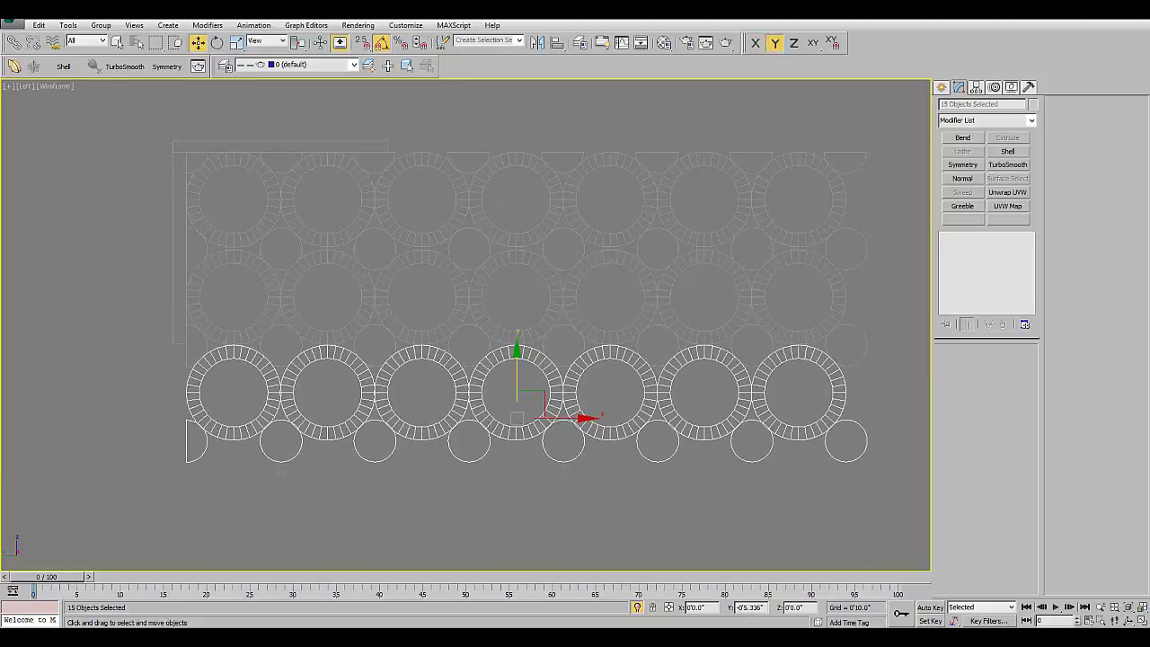
left_click_drag(517, 373, 517, 364, "shift")
left_click(577, 372)
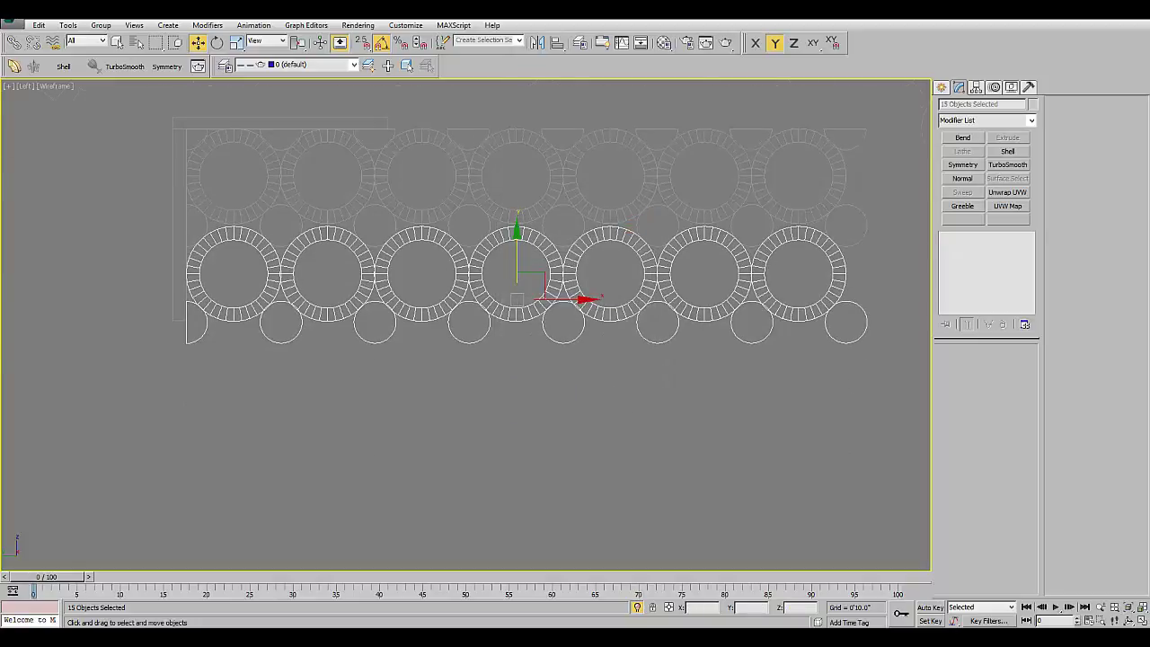
- Clone the new row further downward with 5 copies
scroll(510, 487, "up", 5)
left_click_drag(531, 269, 530, 538, "shift")
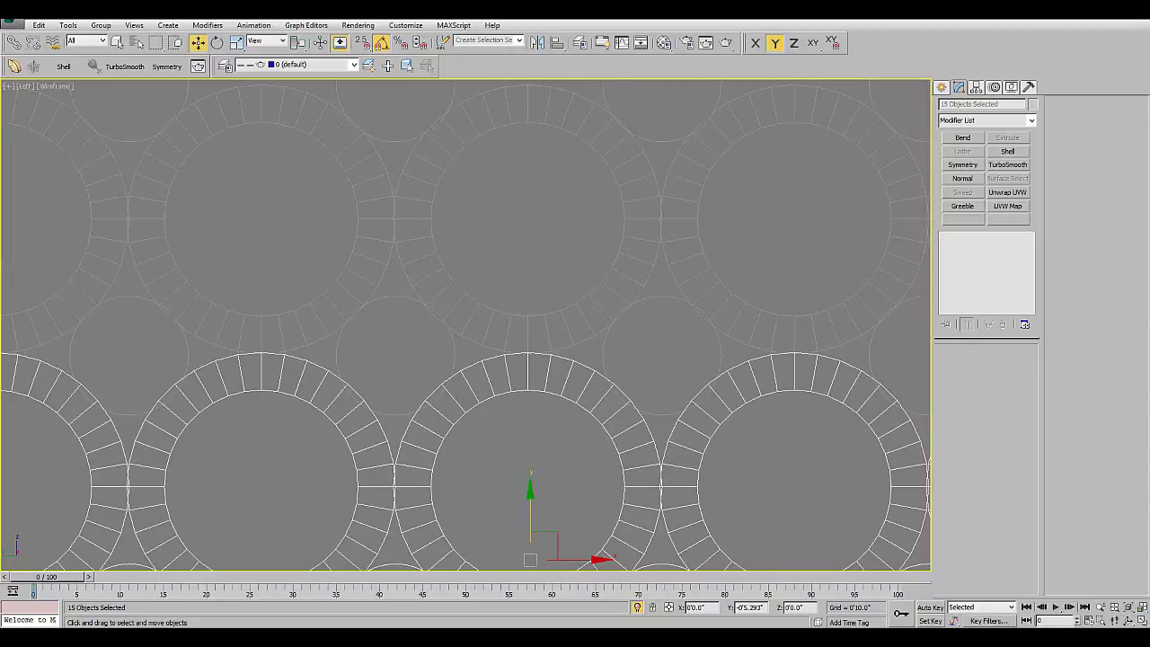
left_click_drag(530, 560, 530, 559)
left_click_drag(530, 559, 531, 560, "shift")
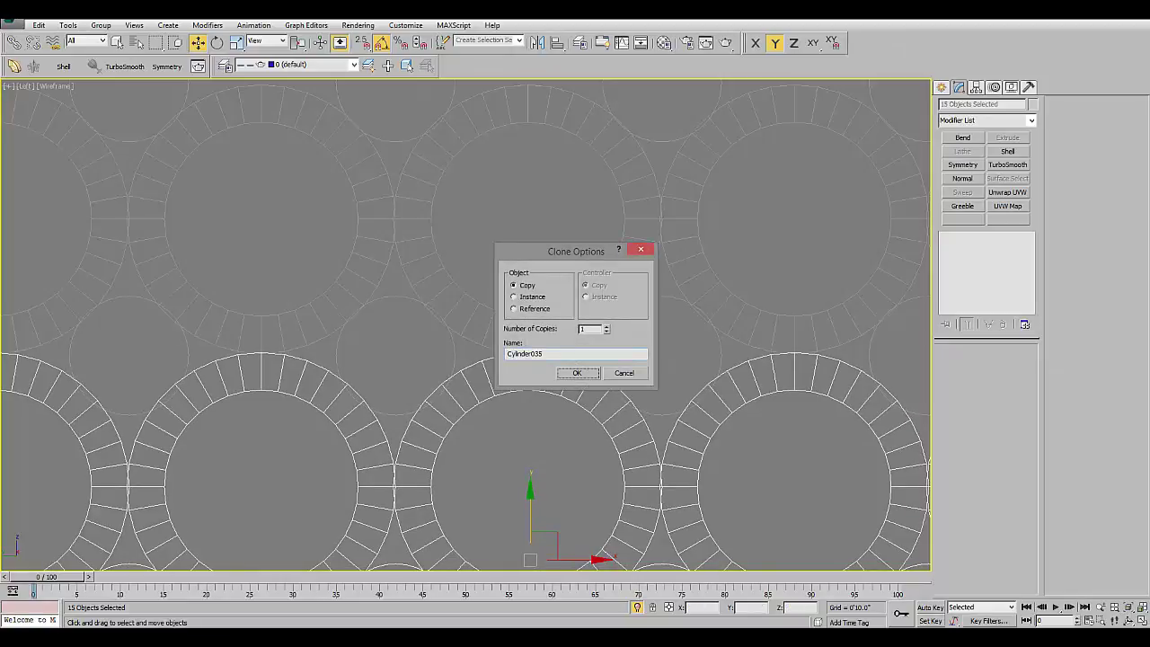
left_click(591, 329)
type("5")
key("Return")
- Reframe the whole ring grid and select its lower section
scroll(567, 477, "down", 3)
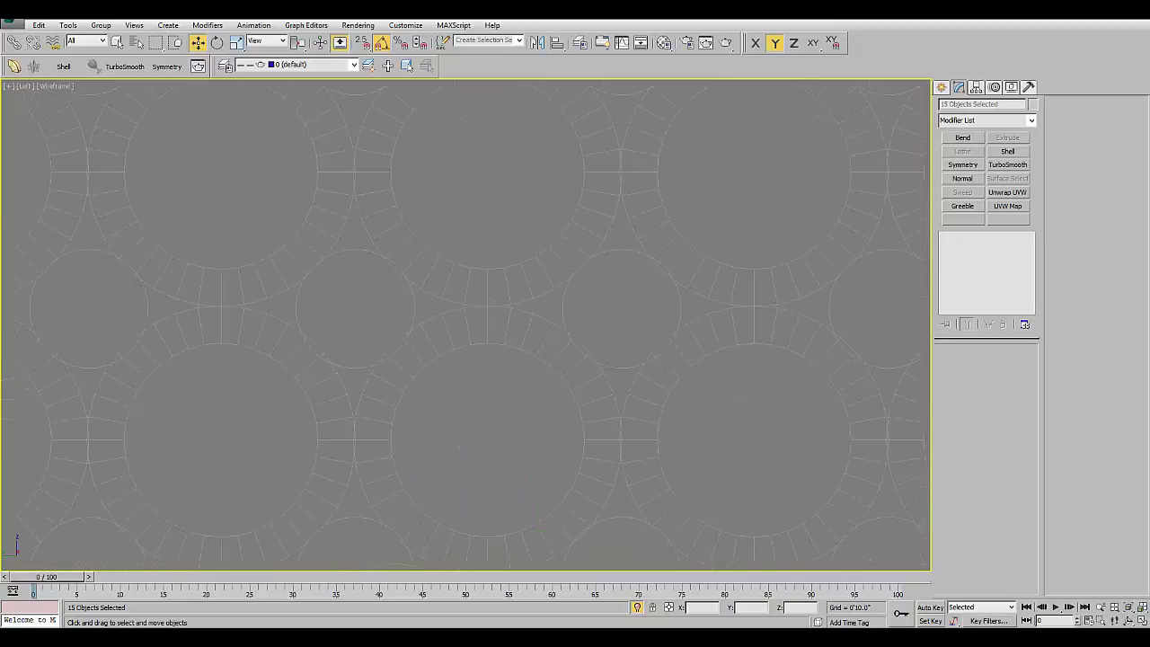
scroll(566, 478, "down", 2)
scroll(566, 478, "down", 2)
key("ctrl+d")
middle_click_drag(565, 432, 564, 355)
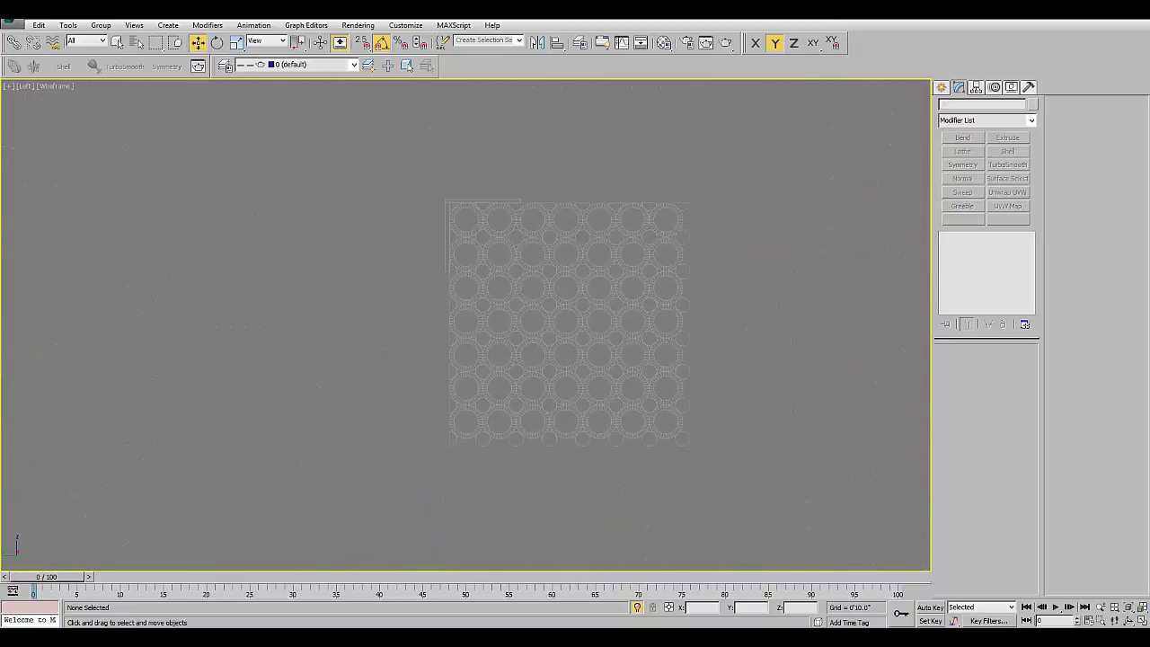
scroll(565, 347, "up", 2)
scroll(530, 342, "up", 4)
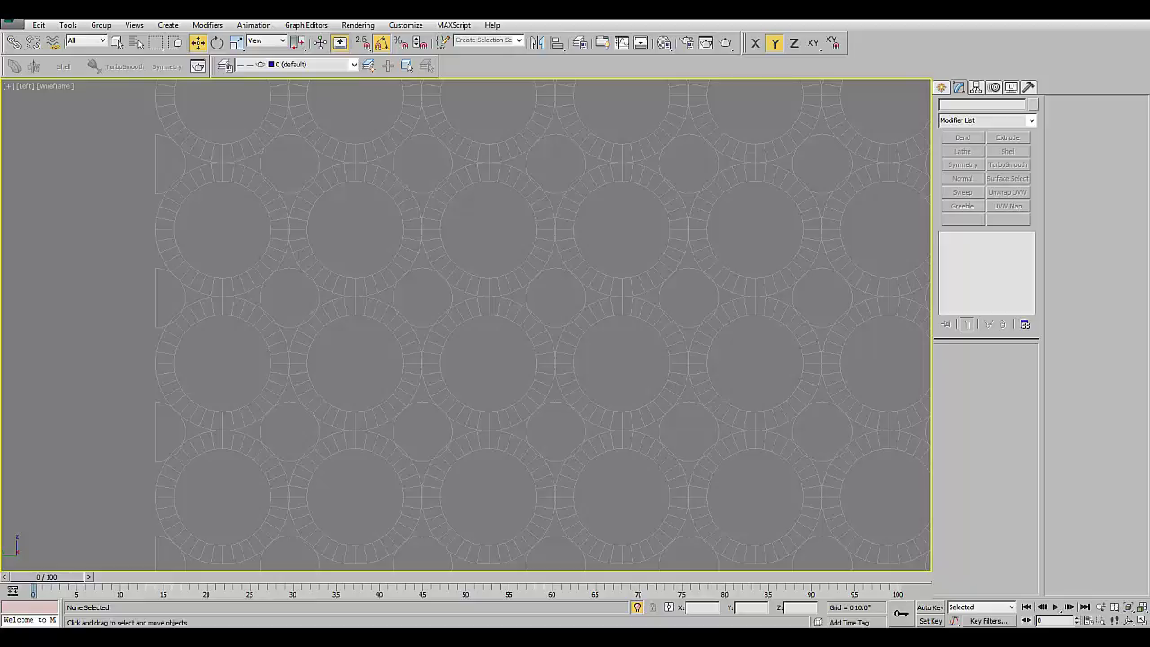
mouse_move(653, 201)
middle_mouse_down()
mouse_move(570, 308)
mouse_move(585, 252)
middle_mouse_up()
scroll(570, 307, "down", 3)
scroll(584, 332, "down", 3)
left_click_drag(817, 239, 429, 540)
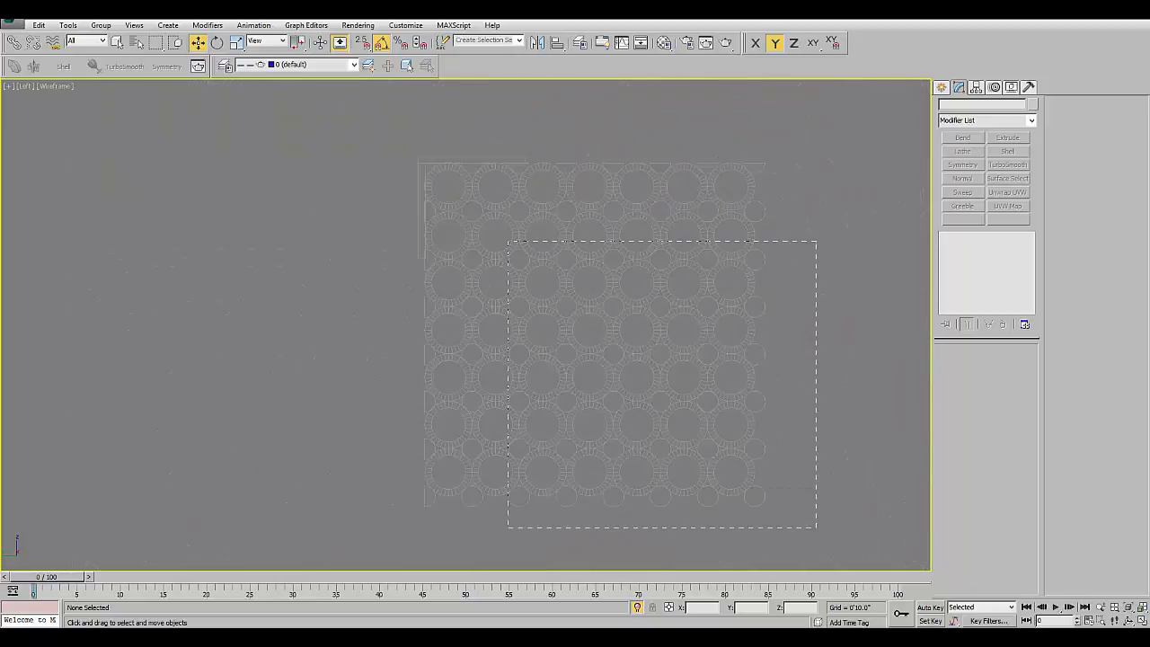
- Raise the selected front rings about 0.18" so they meet the rings behind
scroll(575, 234, "up", 3)
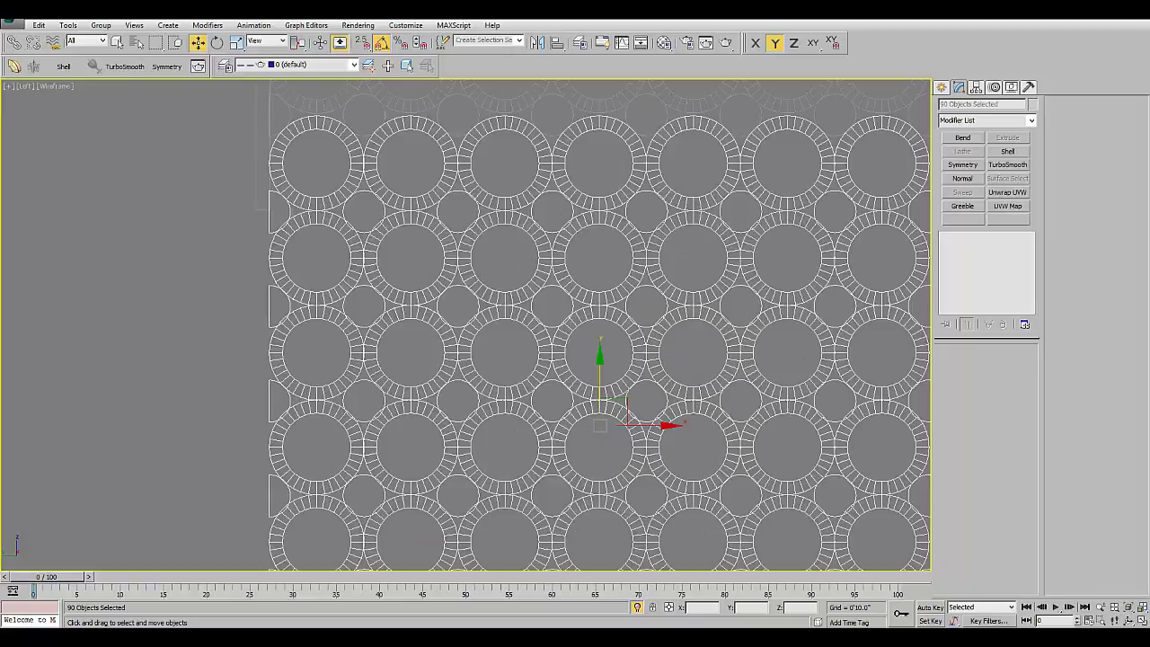
scroll(575, 234, "up", 3)
scroll(576, 233, "up", 3)
middle_click_drag(539, 269, 539, 311)
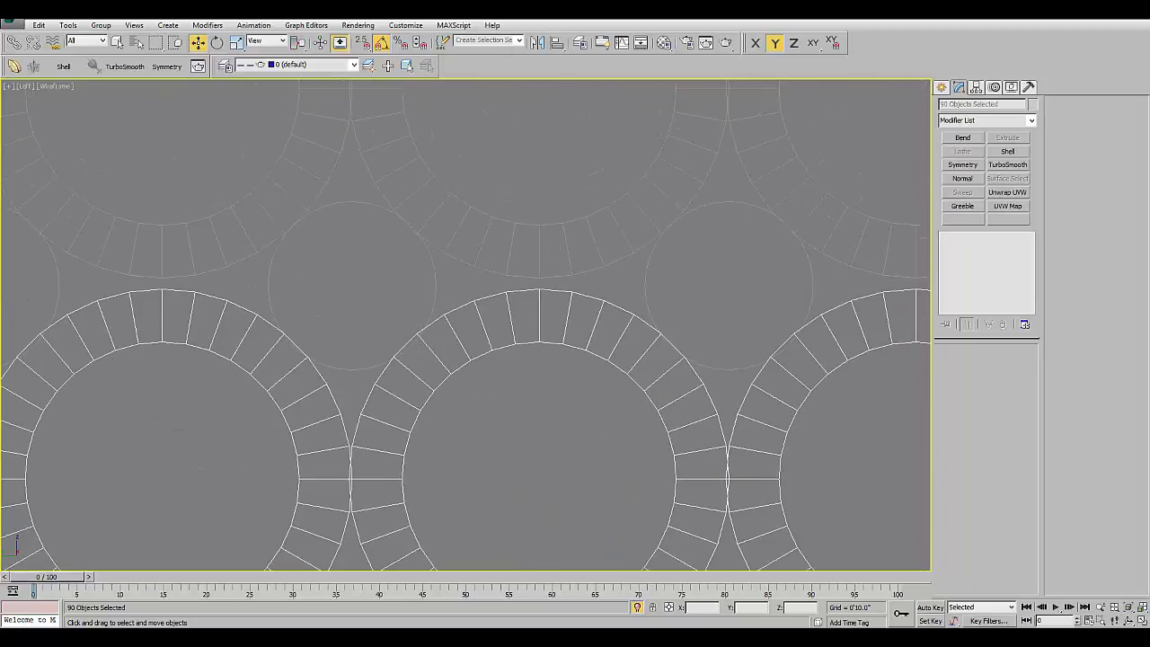
left_click_drag(466, 324, 466, 310)
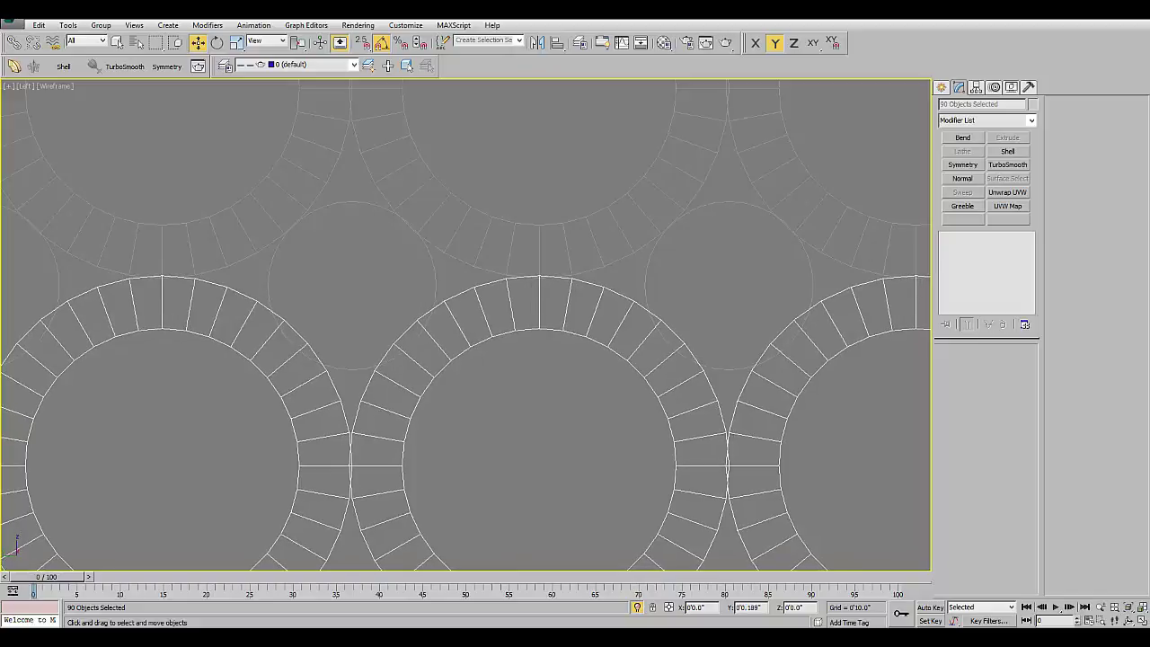
scroll(547, 456, "down", 5)
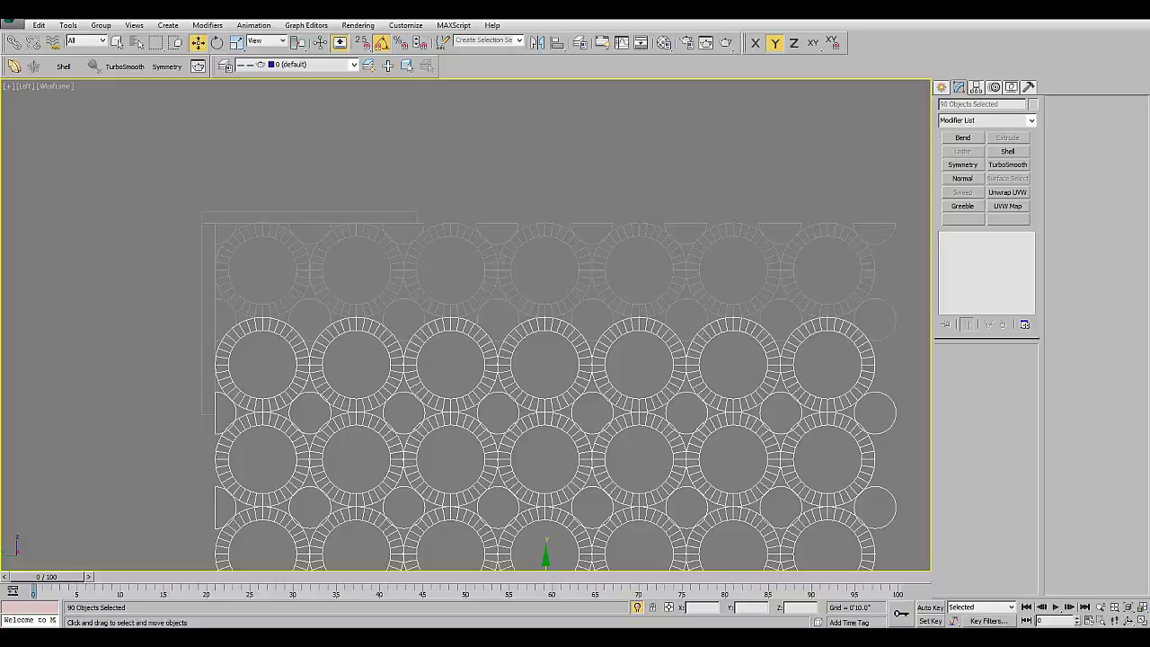
left_click_drag(349, 312, 905, 316)
- Select the row of eight filler discs, shift it slightly up along Y, then deselect
left_click_drag(216, 314, 214, 314)
left_click_drag(925, 185, 84, 226, "alt")
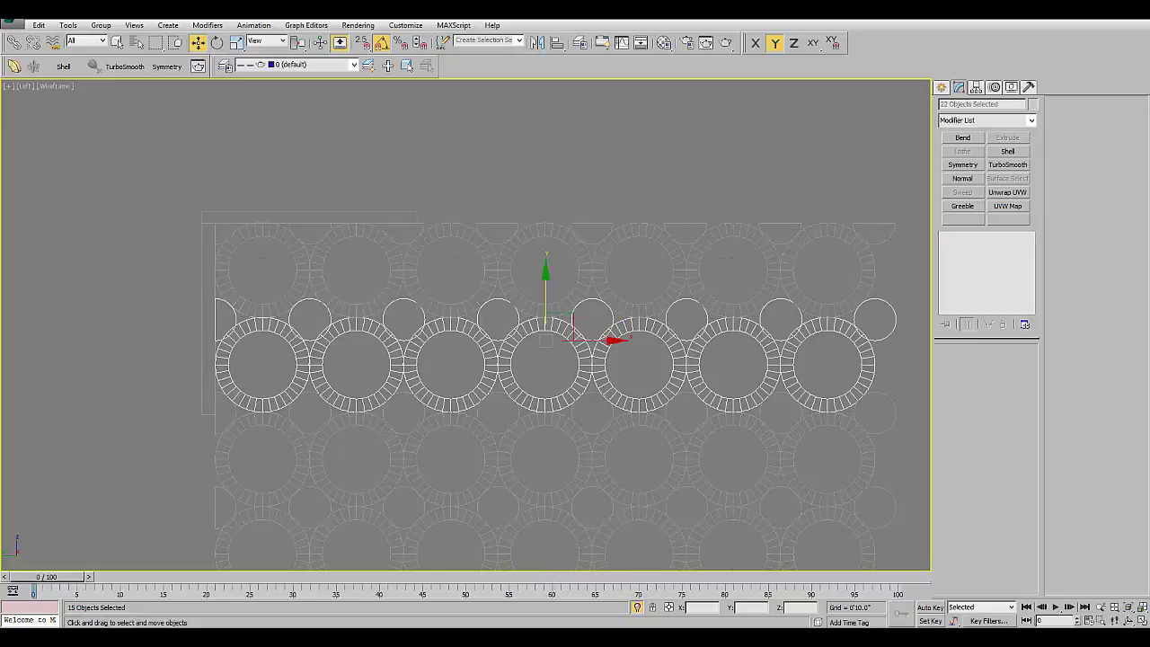
left_click_drag(915, 373, 155, 477)
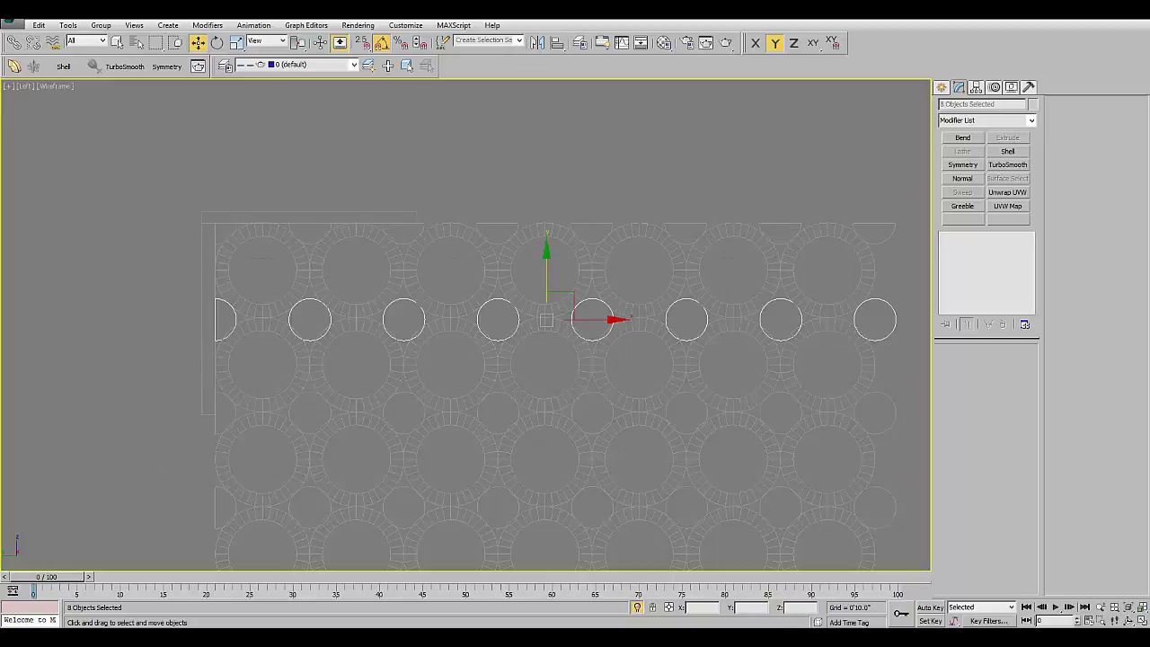
scroll(592, 322, "up", 5)
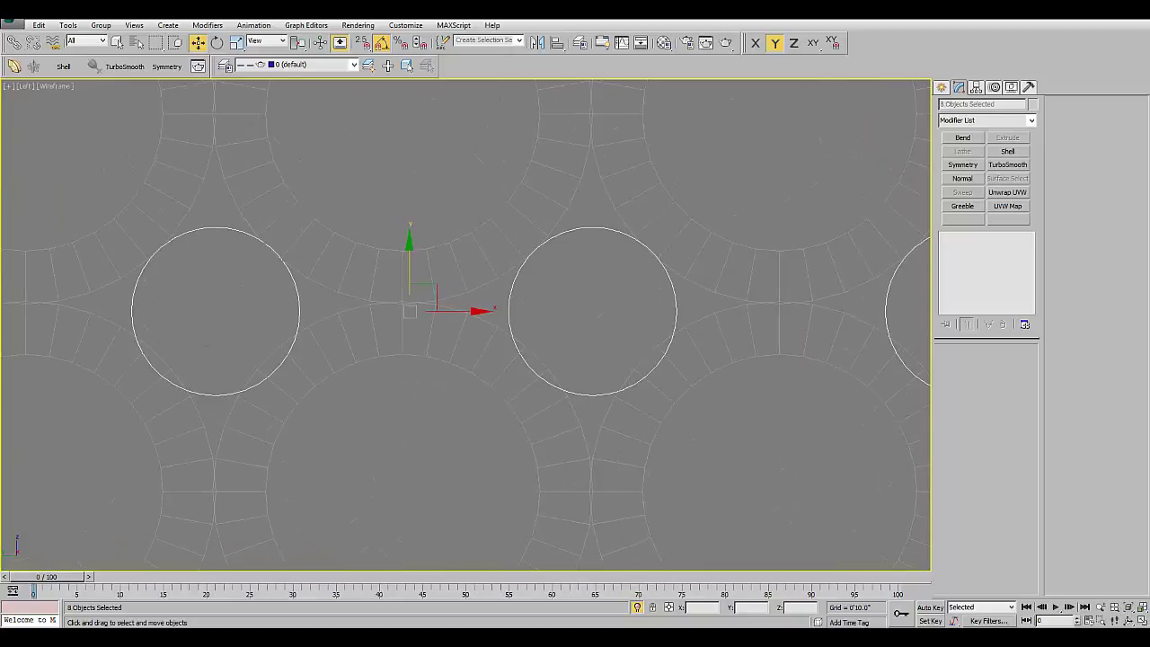
left_click_drag(409, 261, 410, 251)
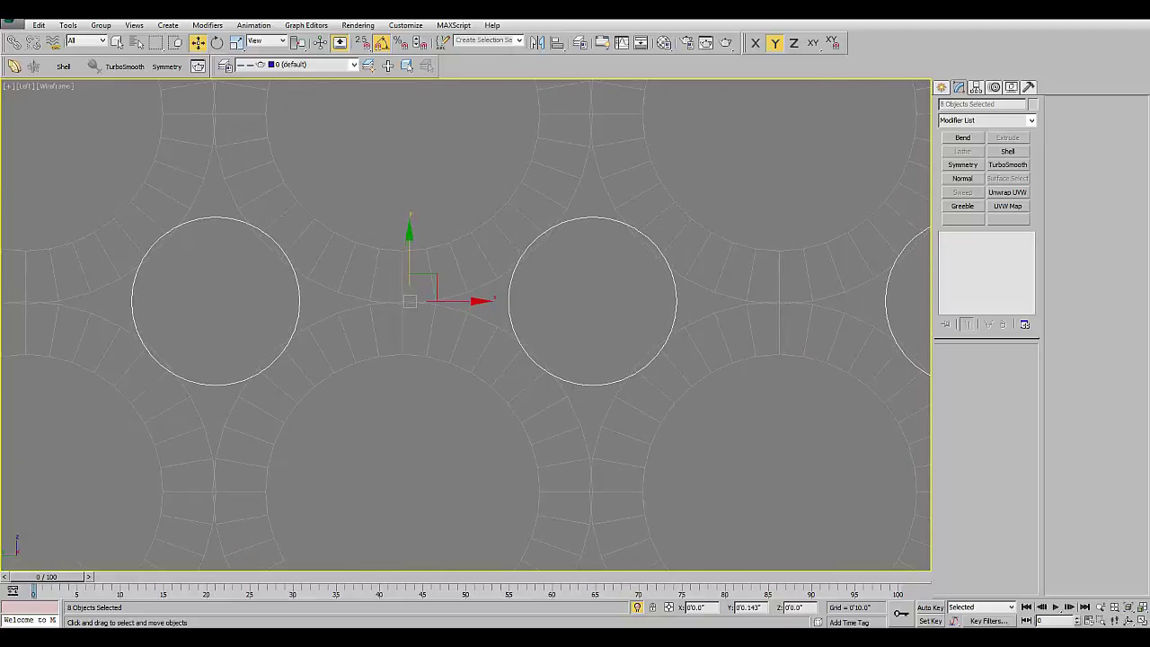
left_click_drag(410, 251, 410, 253)
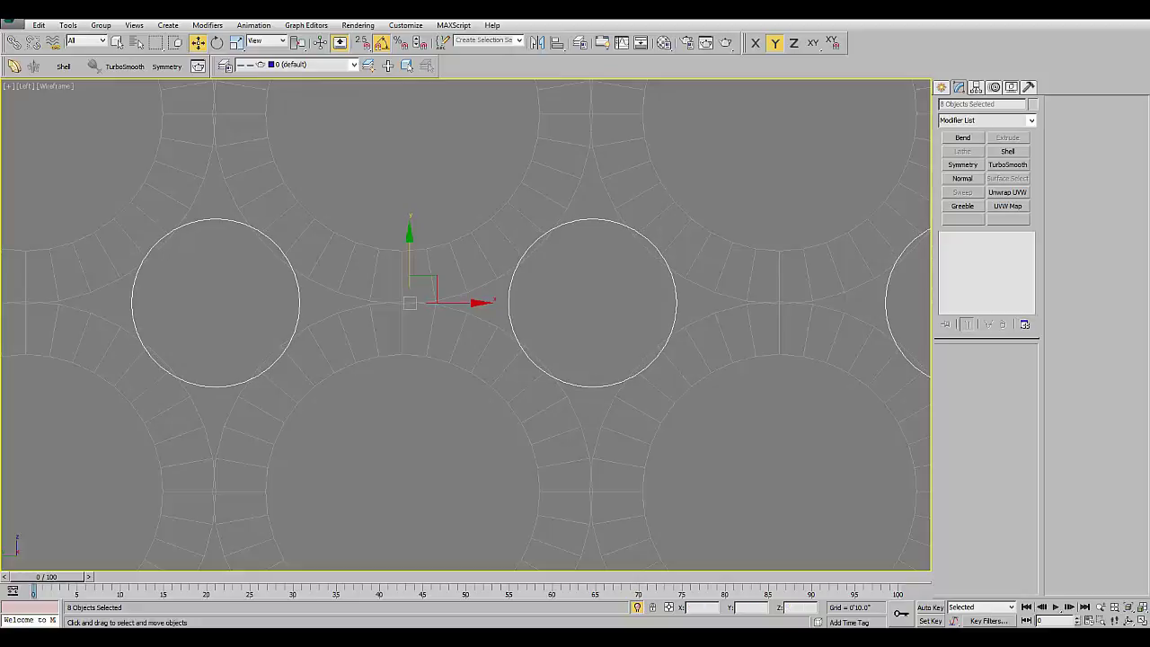
scroll(556, 417, "down", 5)
scroll(586, 128, "down", 3)
key("ctrl+d")
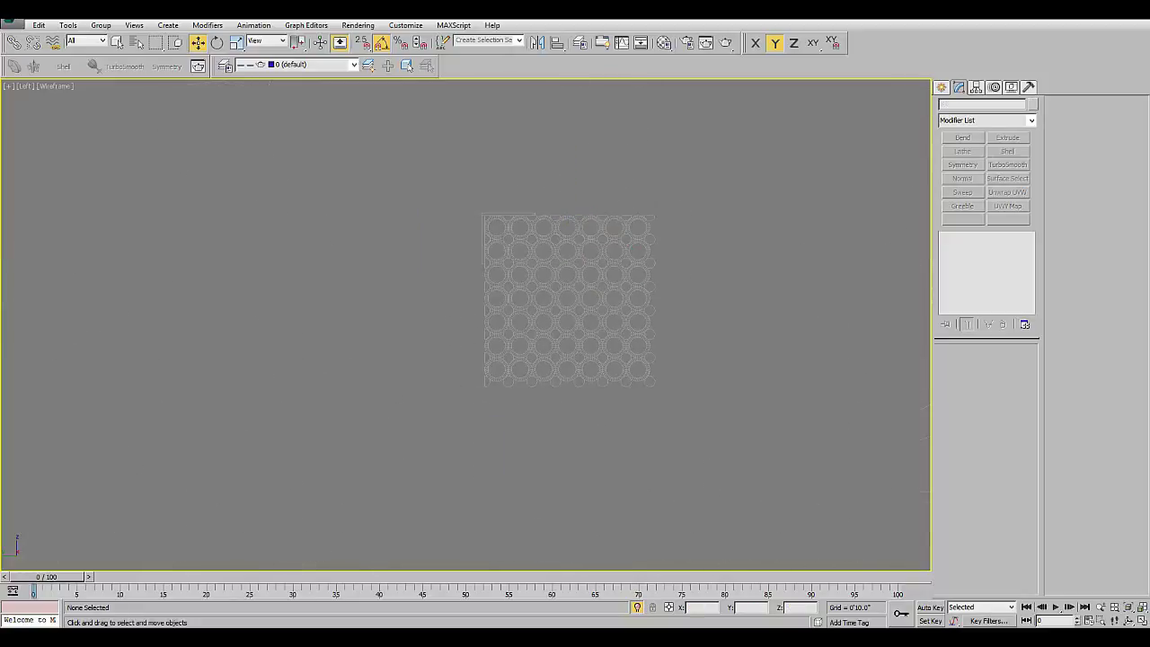
- Pan and zoom over the ring grid, briefly selecting all its objects to check the layout
mouse_move(556, 306)
middle_mouse_down()
mouse_move(422, 324)
mouse_move(567, 342)
middle_mouse_up()
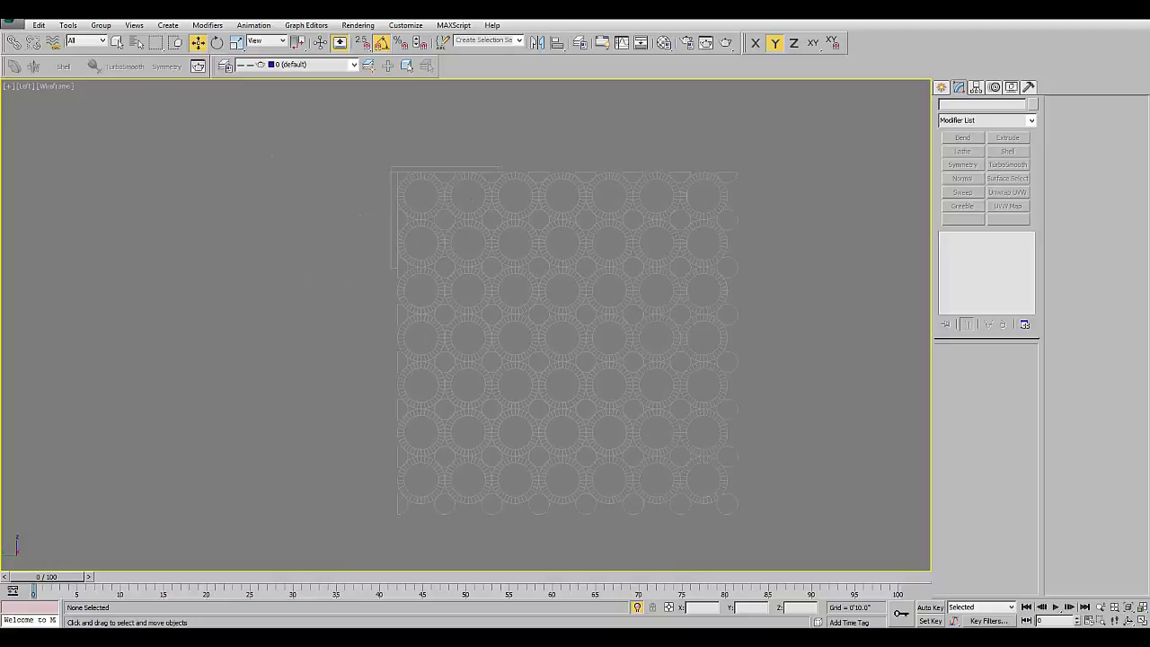
scroll(485, 162, "up", 4)
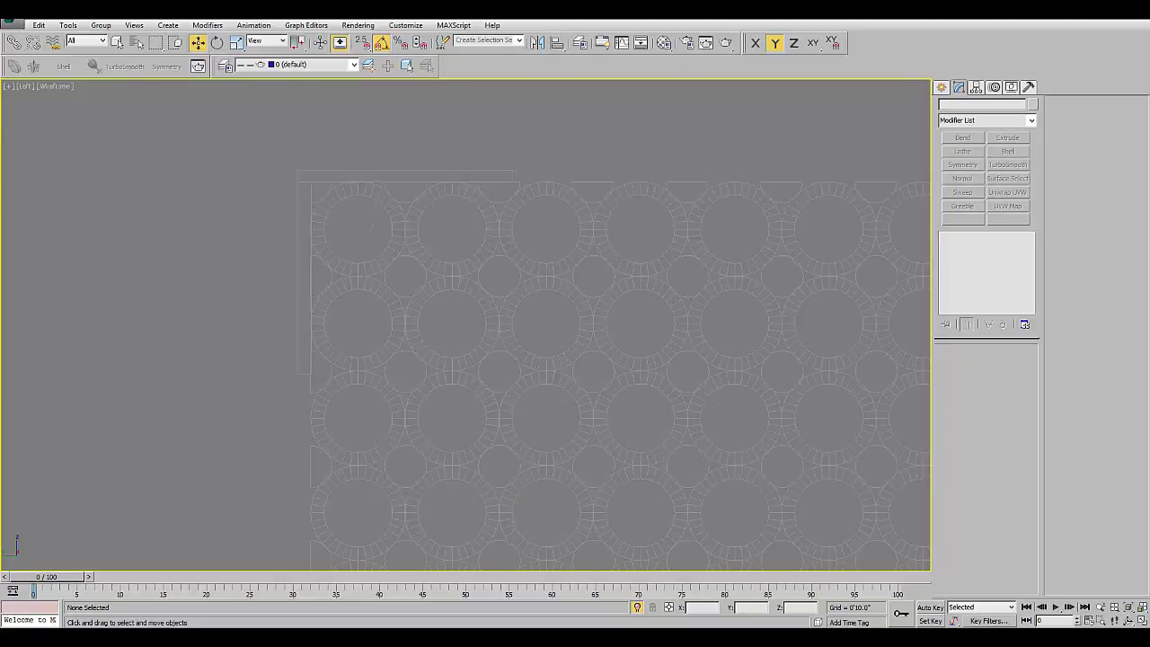
scroll(330, 197, "down", 5)
mouse_move(329, 198)
middle_mouse_down()
mouse_move(483, 141)
mouse_move(346, 180)
middle_mouse_up()
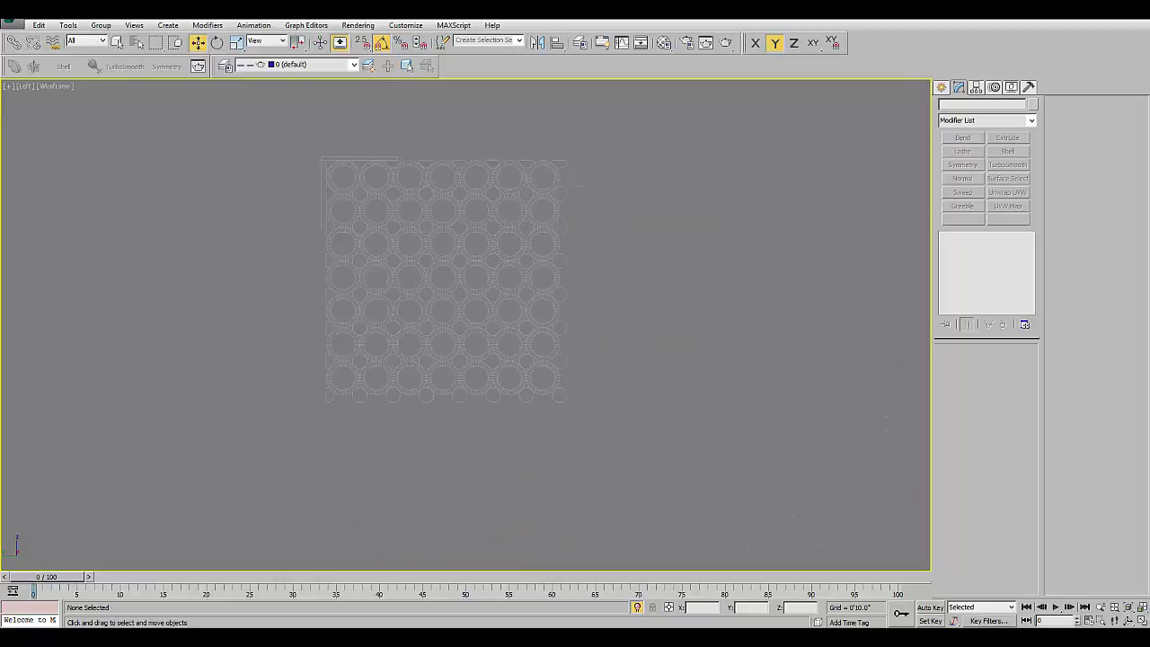
left_click_drag(620, 172, 329, 418)
key("ctrl+d")
middle_click_drag(377, 180, 427, 195)
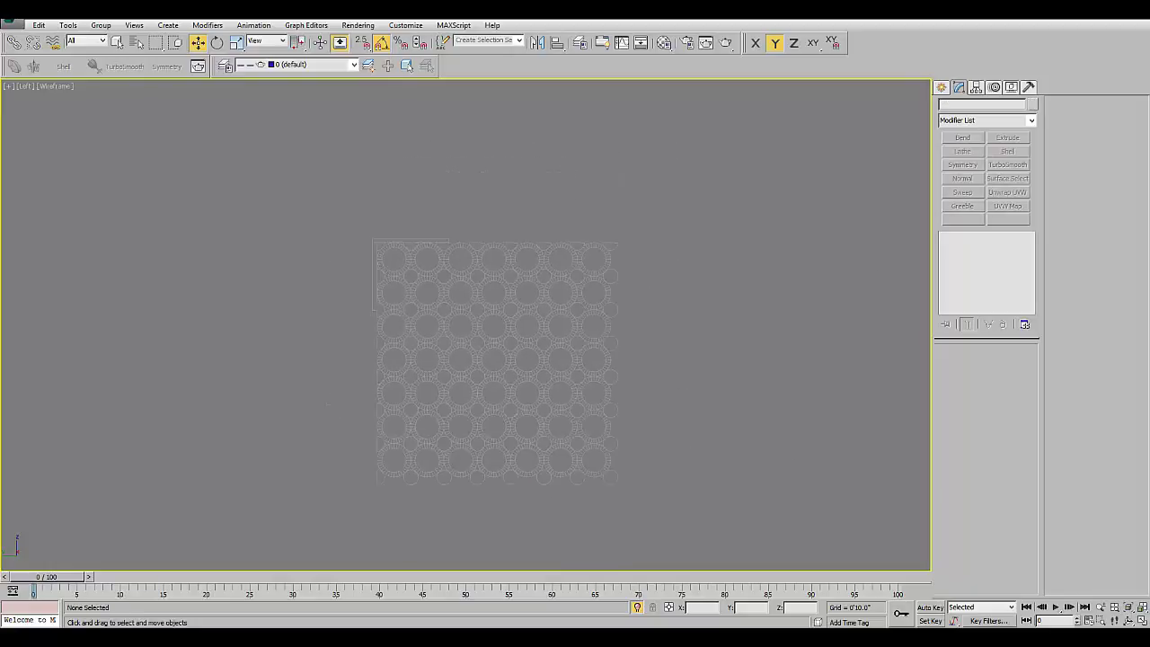
scroll(396, 166, "up", 5)
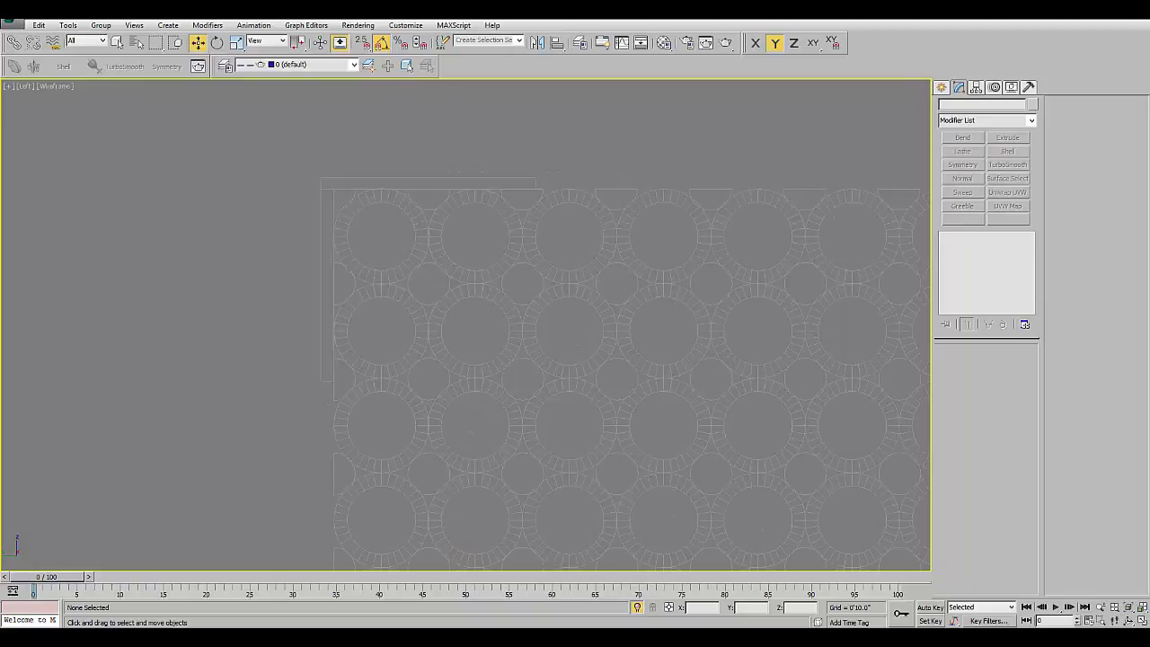
scroll(398, 275, "down", 3)
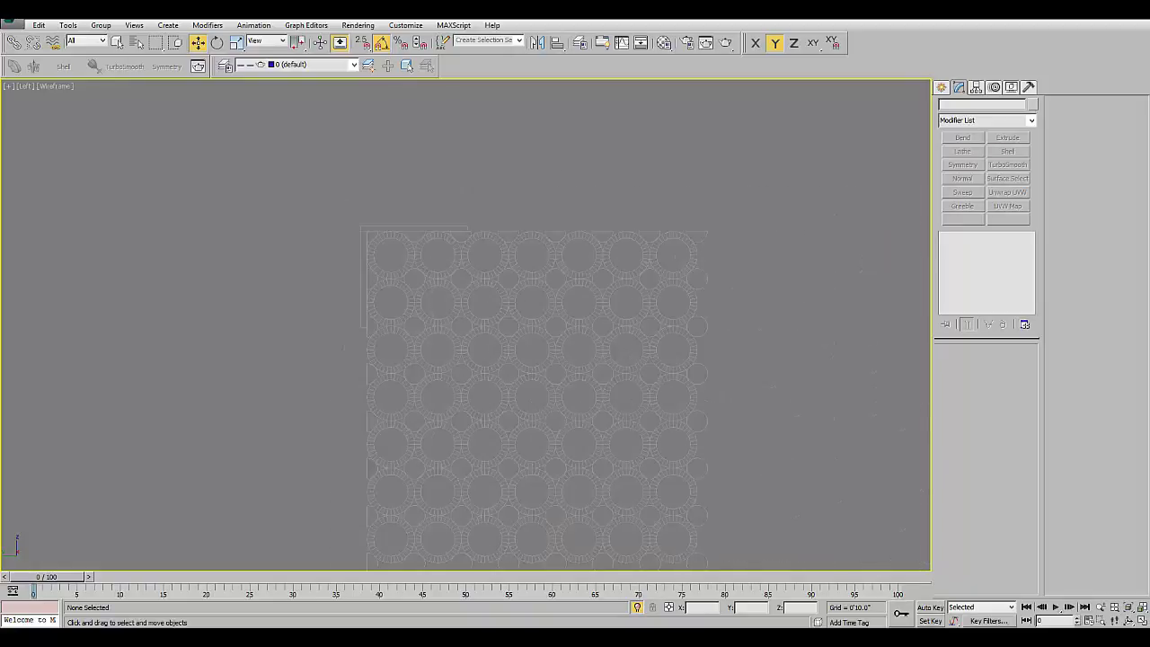
- In Plane003's Editable Poly vertex mode, drag the two top-right vertices right across the grid width
left_click(399, 275)
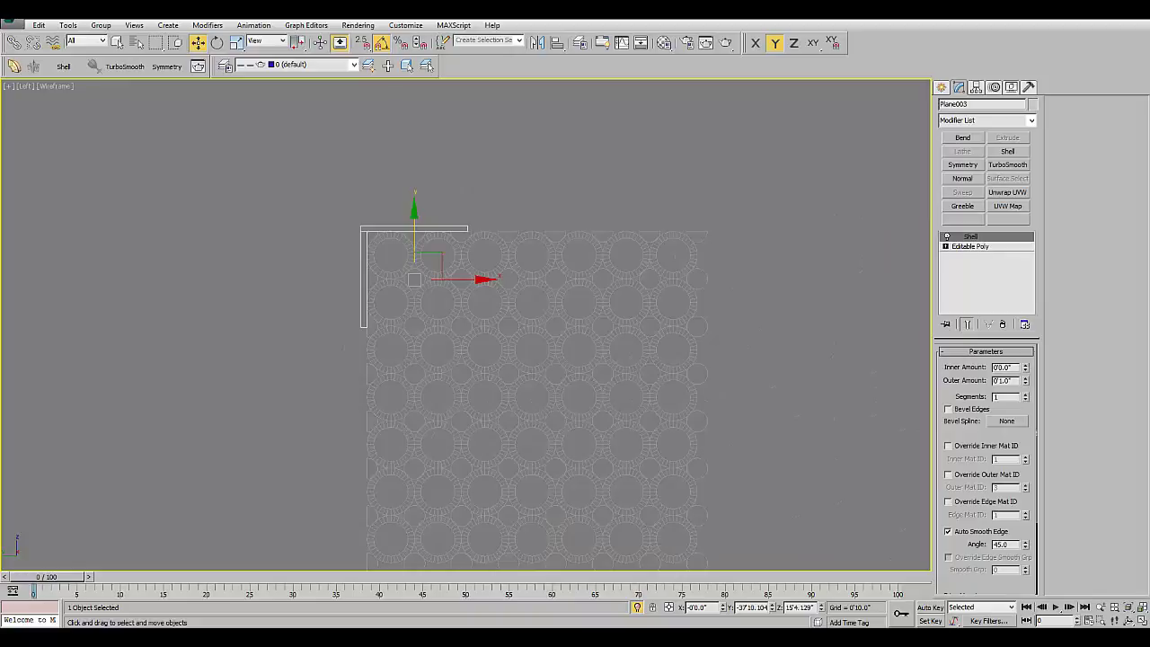
left_click(971, 246)
key("1")
left_click_drag(434, 148, 648, 288)
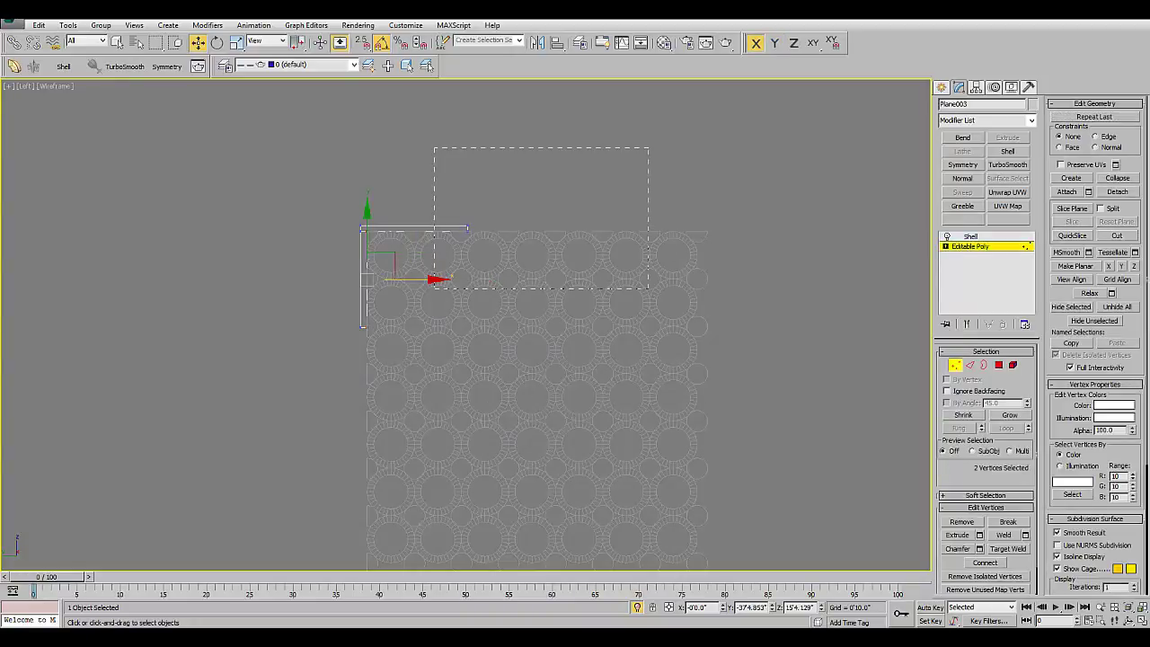
left_click_drag(512, 228, 750, 228)
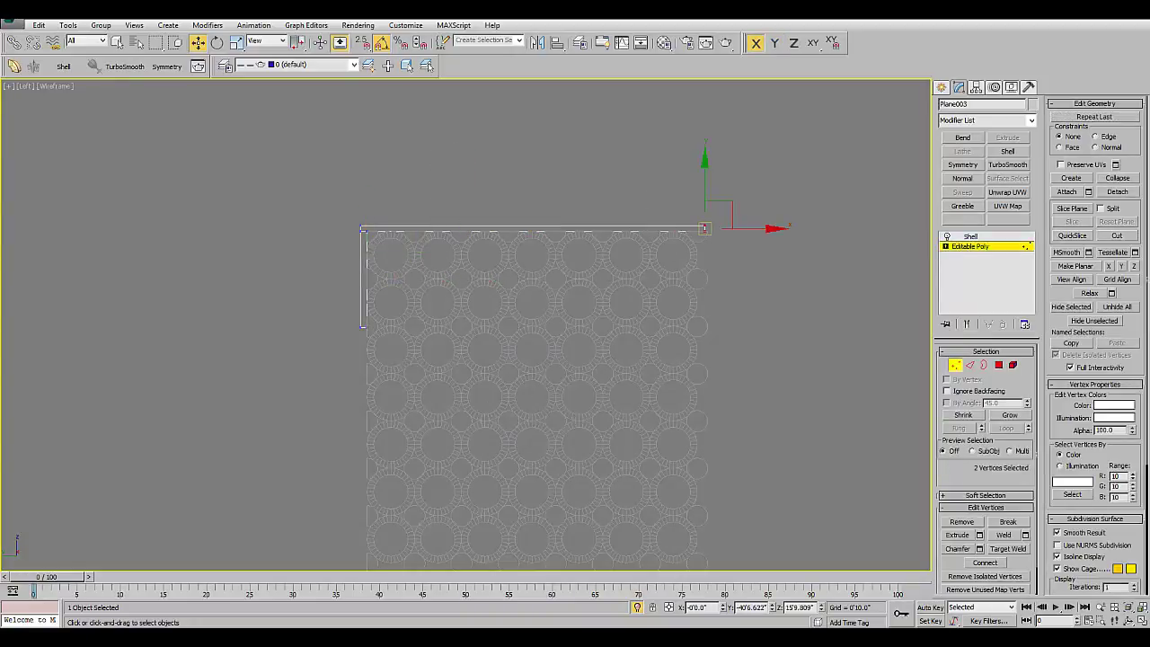
scroll(702, 235, "up", 3)
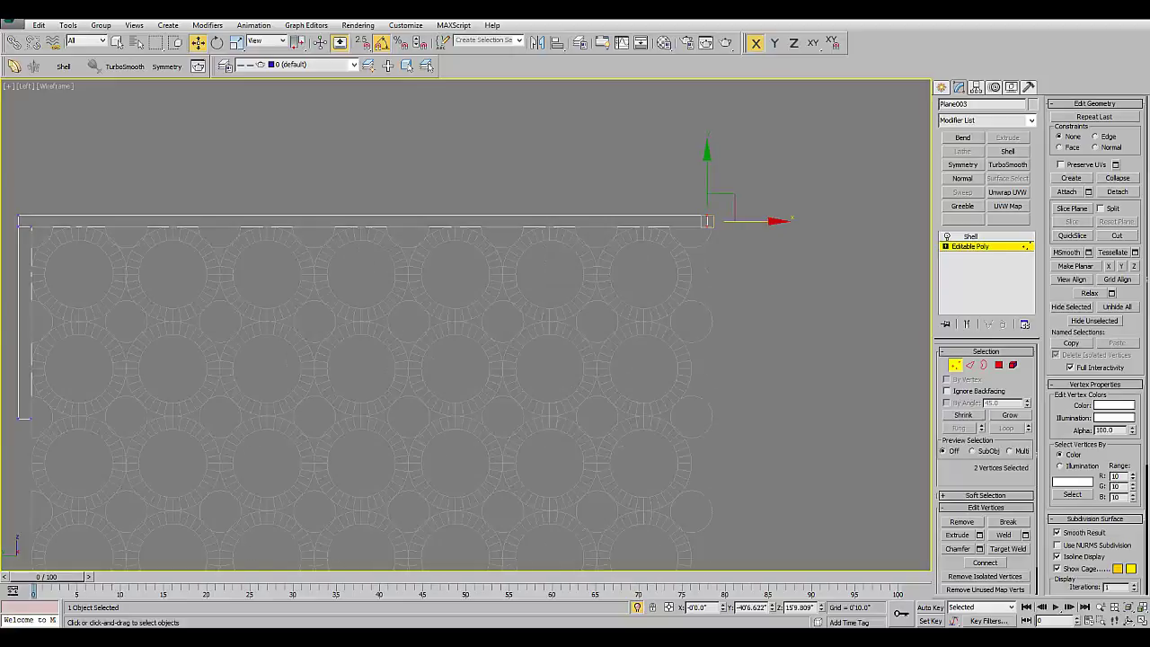
scroll(701, 235, "up", 2)
key("1")
left_click(791, 243)
scroll(791, 242, "down", 4)
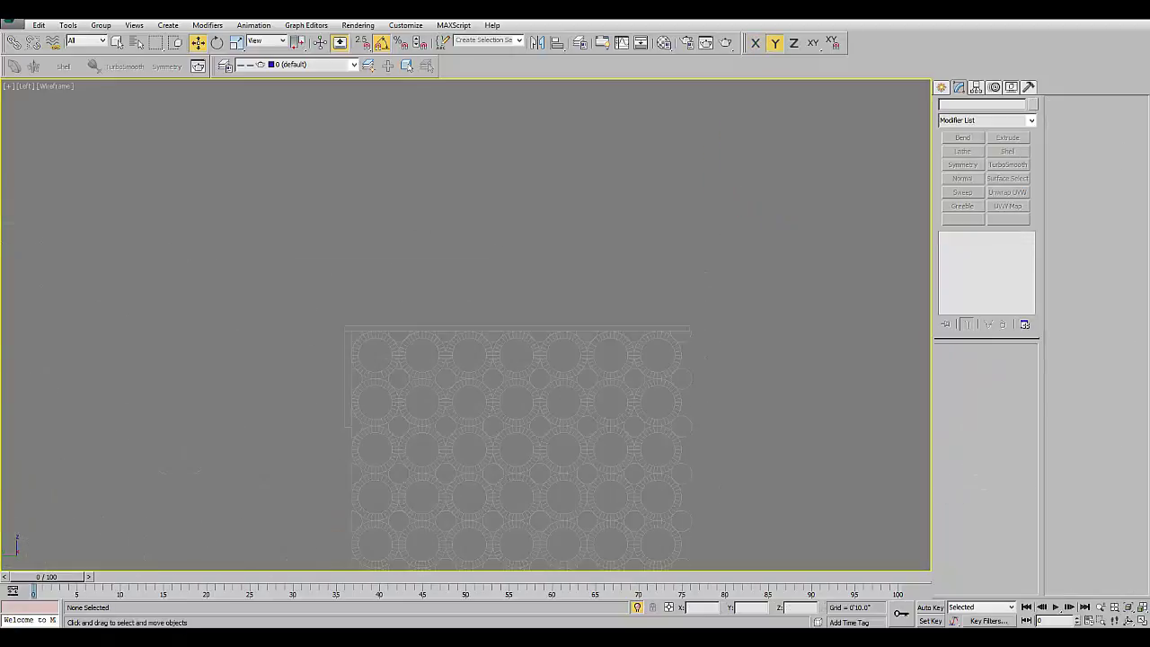
scroll(791, 242, "down", 2)
scroll(635, 300, "down", 2)
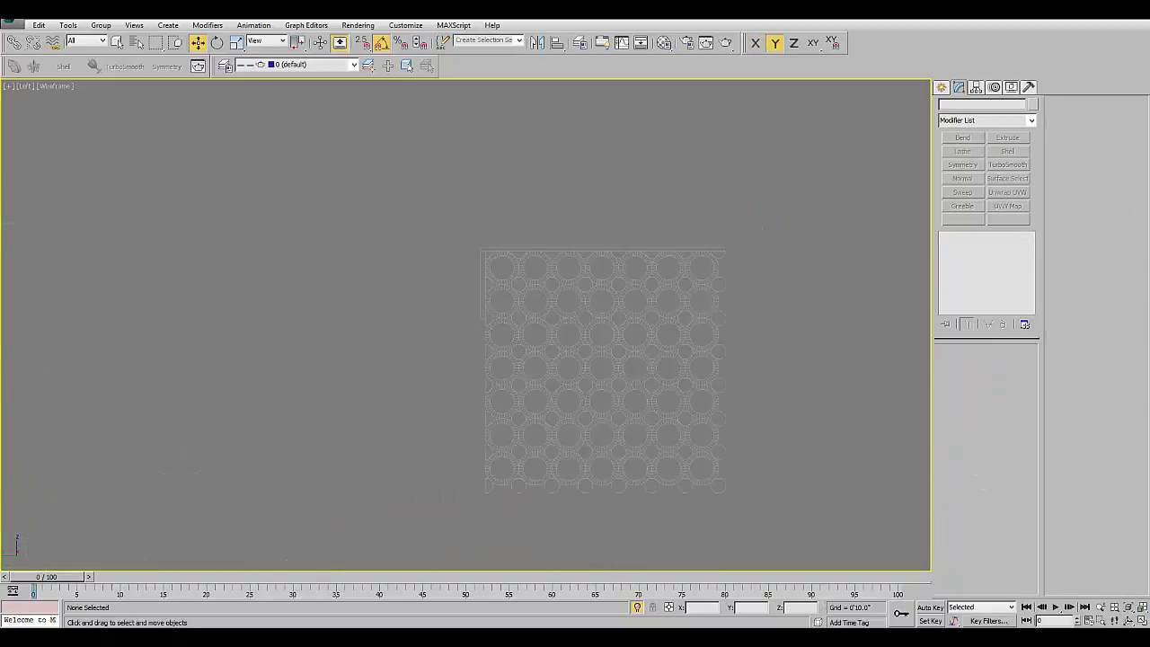
- Select the right-edge disc column to inspect it, then deselect
left_click_drag(721, 252, 759, 523)
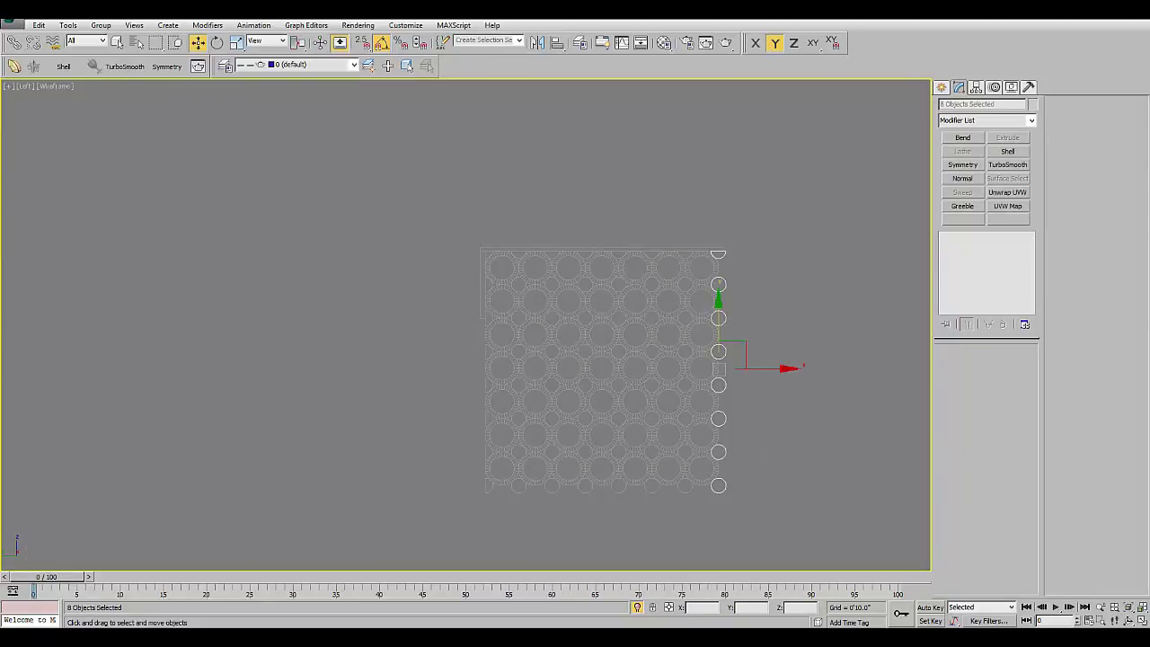
key("ctrl+d")
scroll(514, 336, "up", 5)
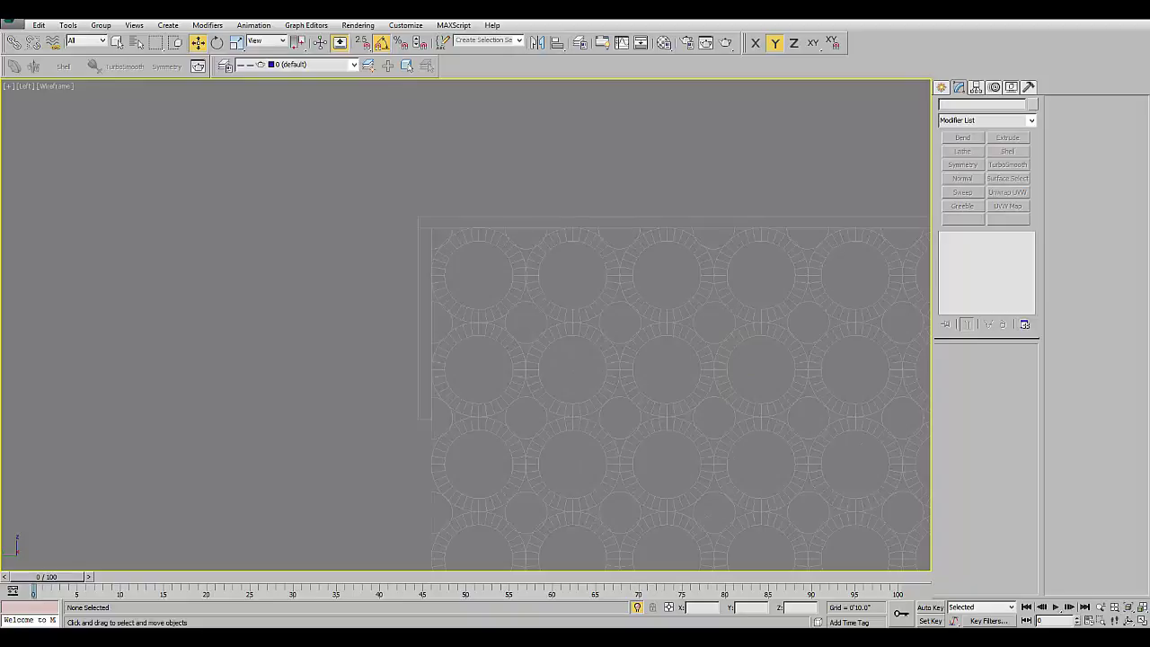
scroll(607, 536, "down", 3)
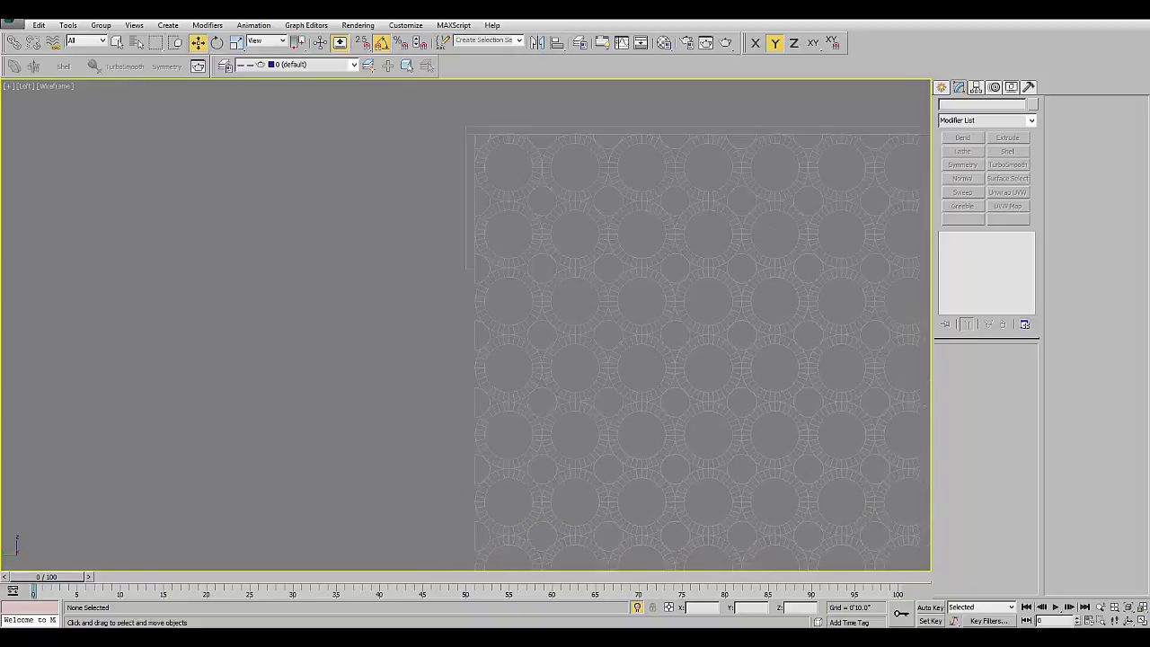
scroll(607, 537, "down", 2)
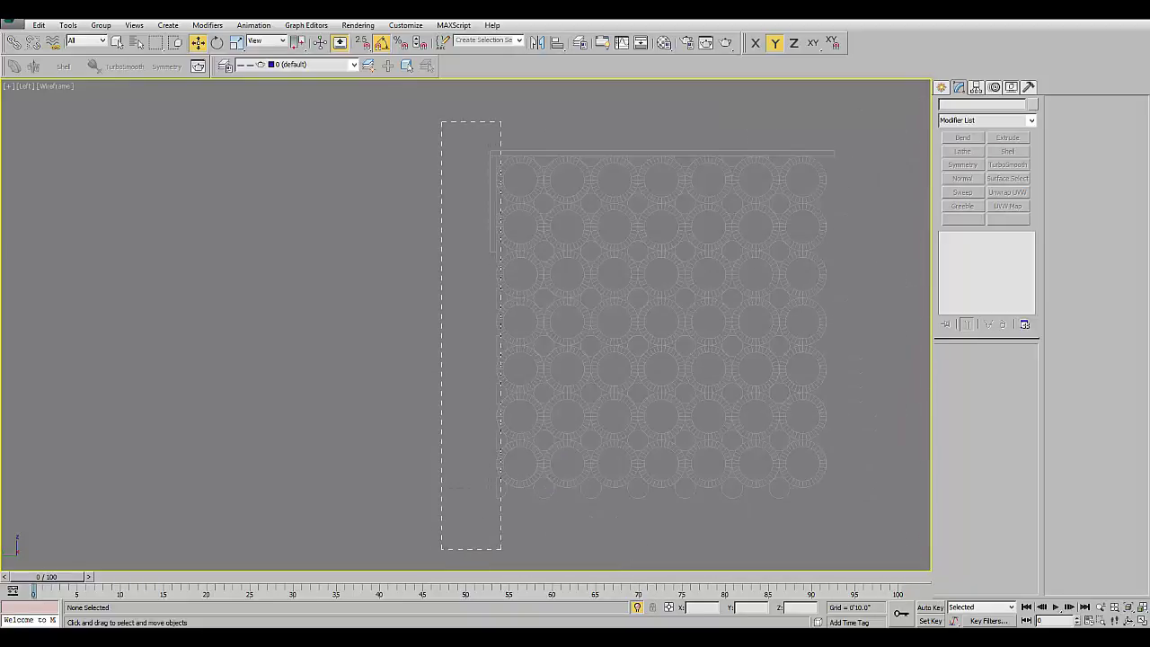
- Copy the eight left-edge half-discs to the grid's right edge as Cylinder075
left_click_drag(481, 490, 501, 547)
left_click_drag(860, 118, 516, 567)
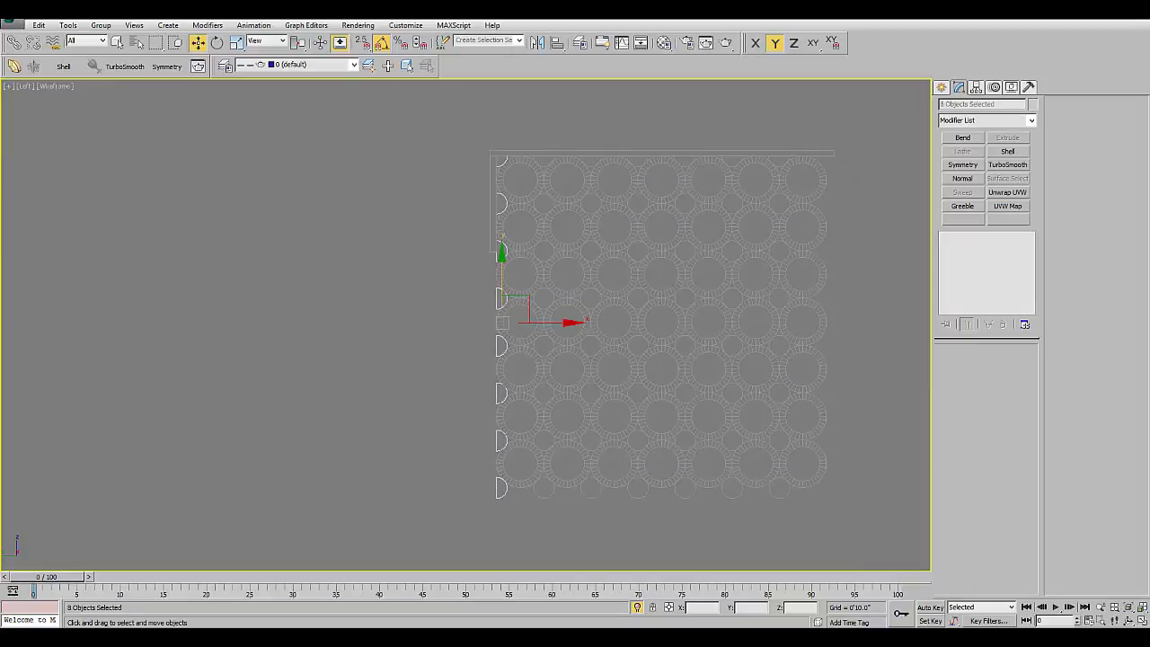
mouse_move(557, 322)
left_mouse_down()
mouse_move(508, 322)
mouse_move(837, 321)
left_mouse_up()
left_click(579, 374)
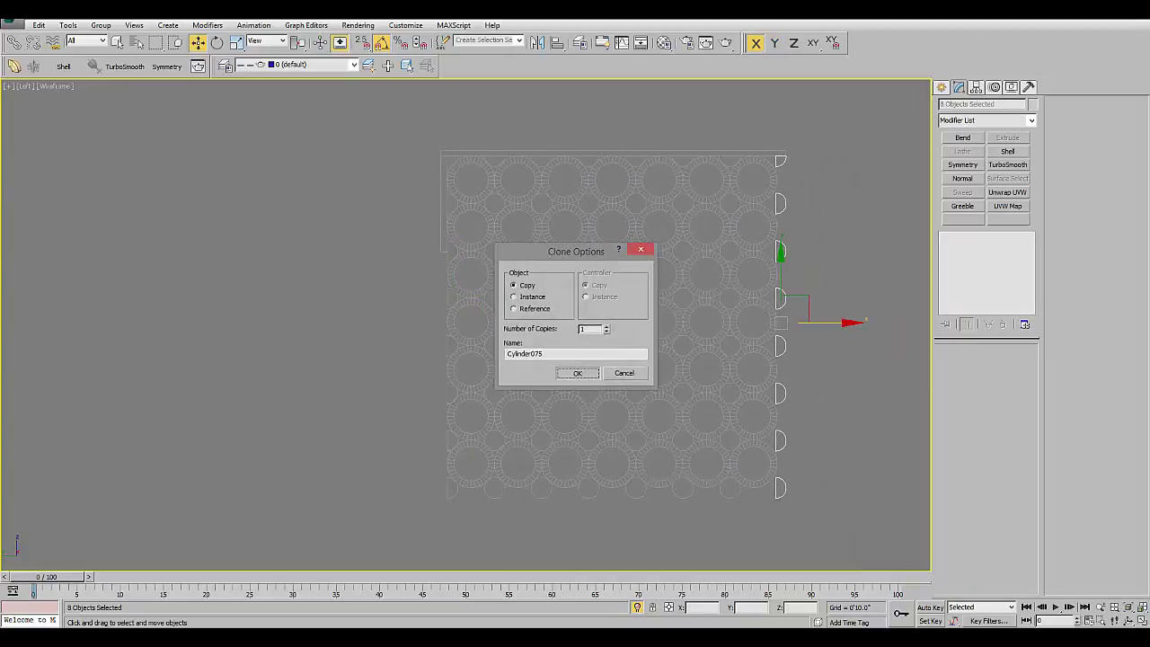
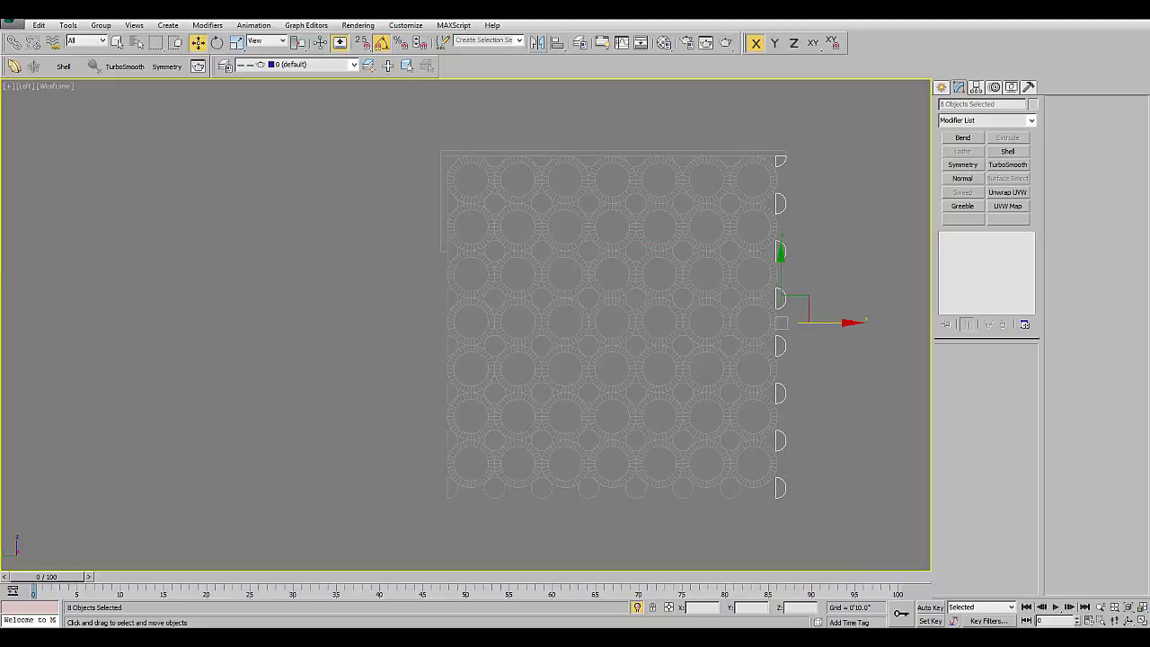
- Move the eight selected right-edge trim pieces left along X so they sit flush with the ring pattern
left_click(538, 42)
left_click(542, 407)
middle_click_drag(701, 180, 602, 346)
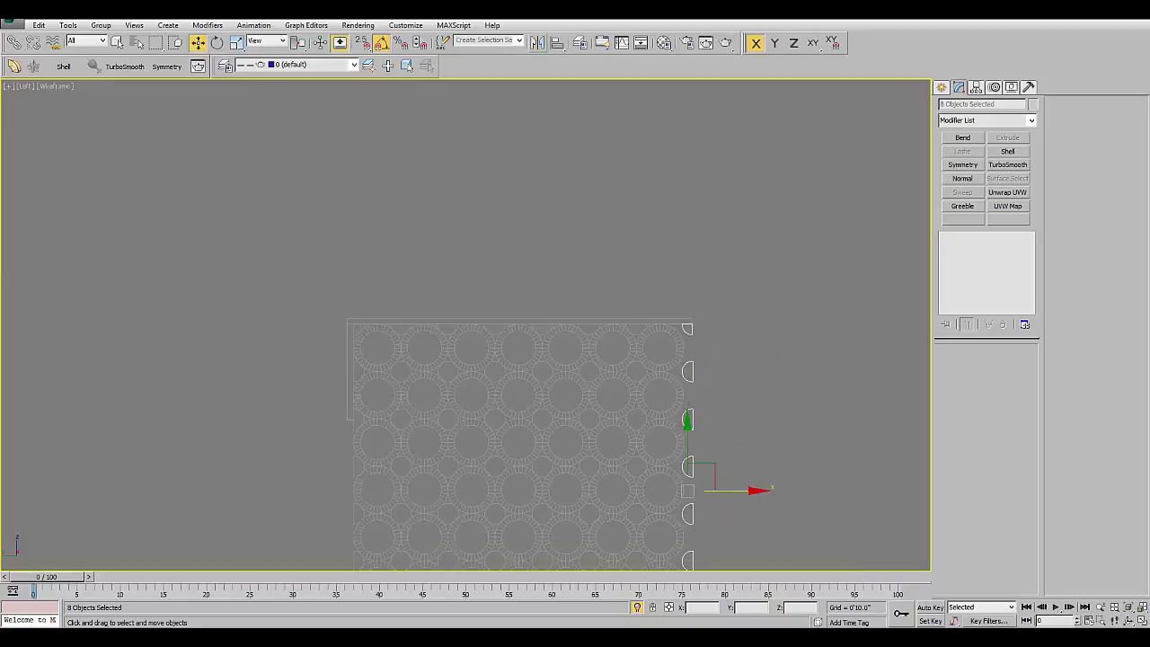
scroll(701, 341, "up", 6)
scroll(701, 342, "up", 4)
mouse_move(675, 333)
left_mouse_down()
mouse_move(584, 333)
mouse_move(621, 306)
left_mouse_up()
scroll(701, 387, "down", 5)
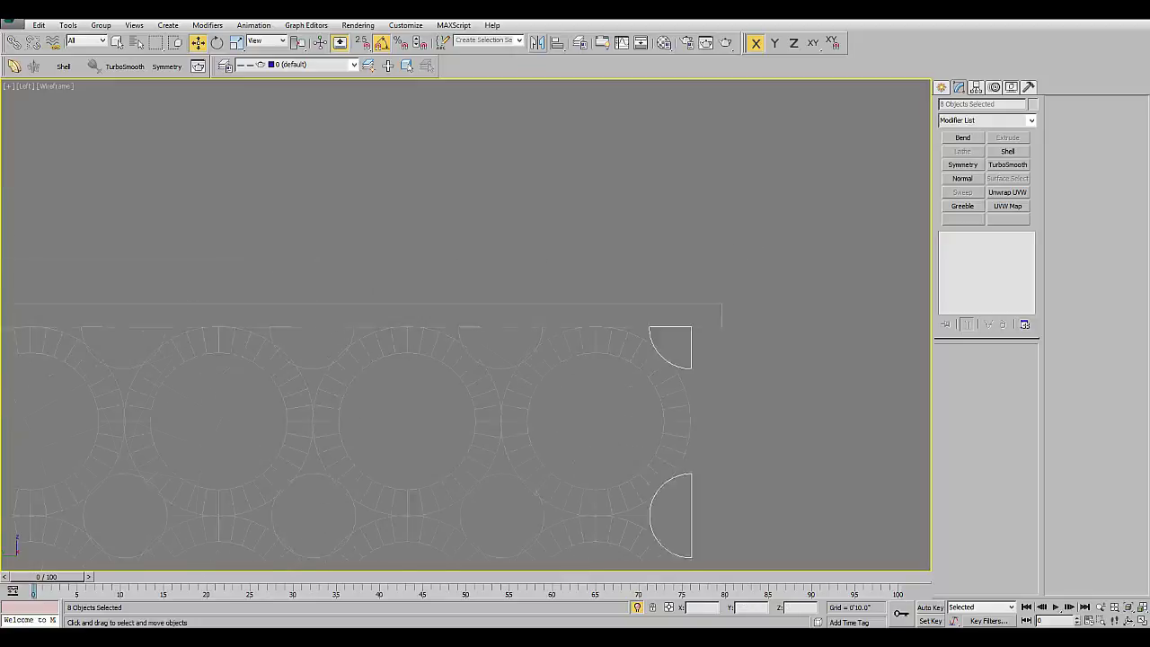
scroll(701, 386, "down", 3)
scroll(503, 287, "down", 3)
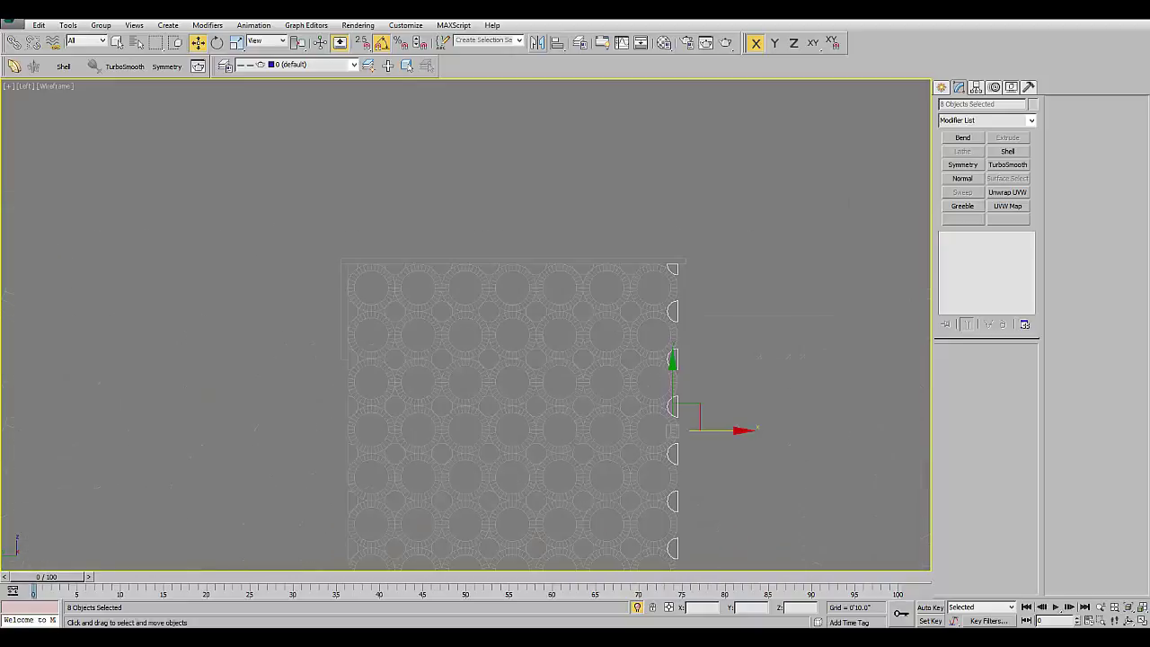
- Clone Plane003's left border strip to the right edge as an element of the same mesh
left_click(512, 262)
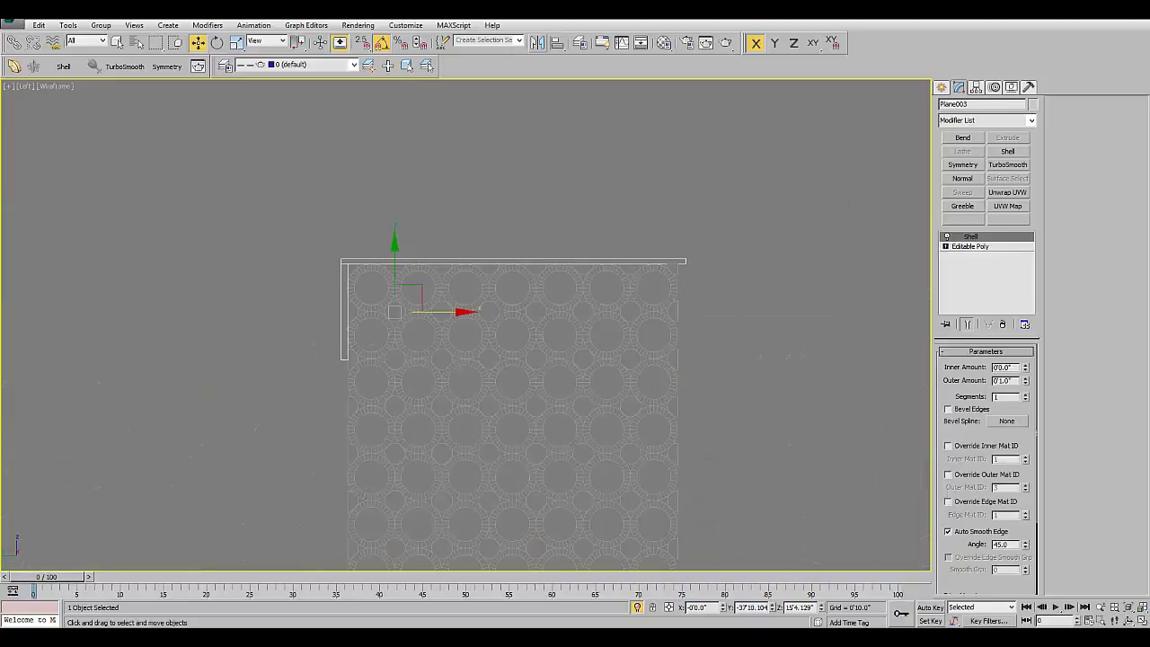
left_click(970, 246)
left_click(1013, 364)
left_click(345, 315)
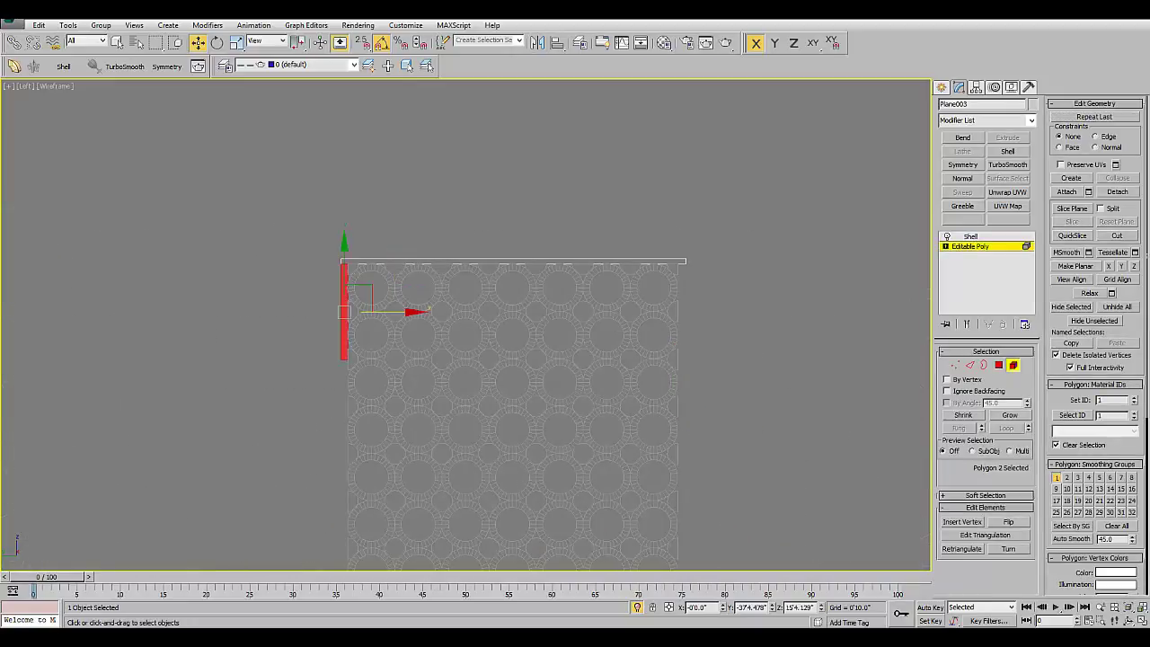
left_click_drag(386, 312, 727, 312, "shift")
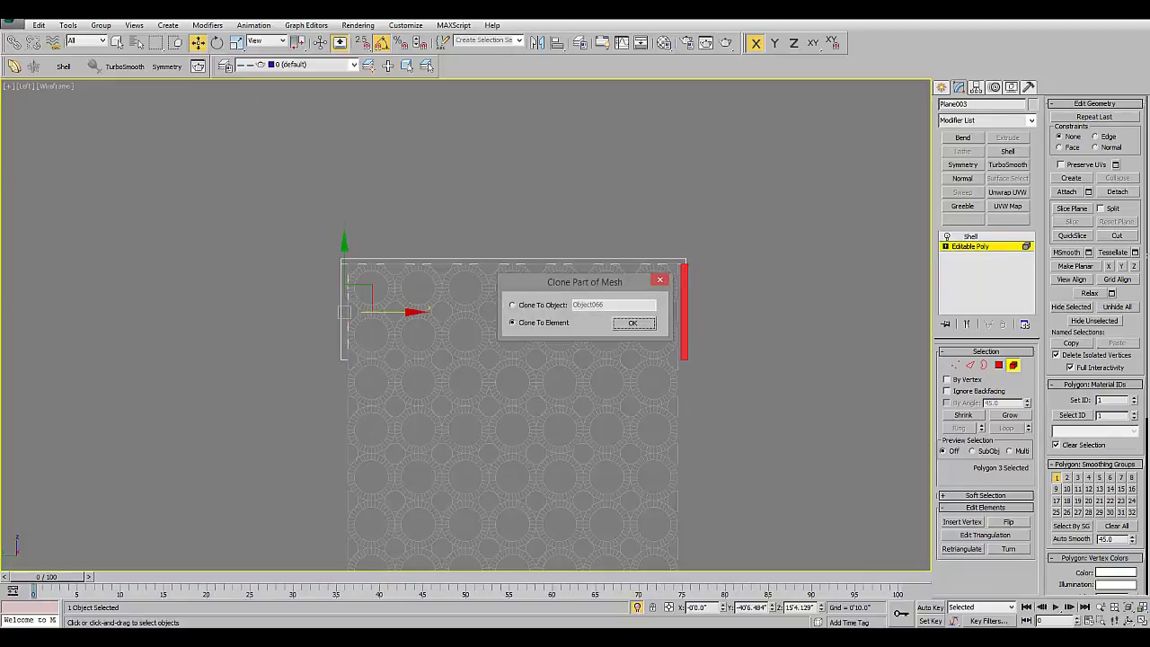
key("Return")
- Turn on vertex snapping and nudge the copied strip slightly left
scroll(687, 261, "up", 5)
scroll(686, 261, "up", 3)
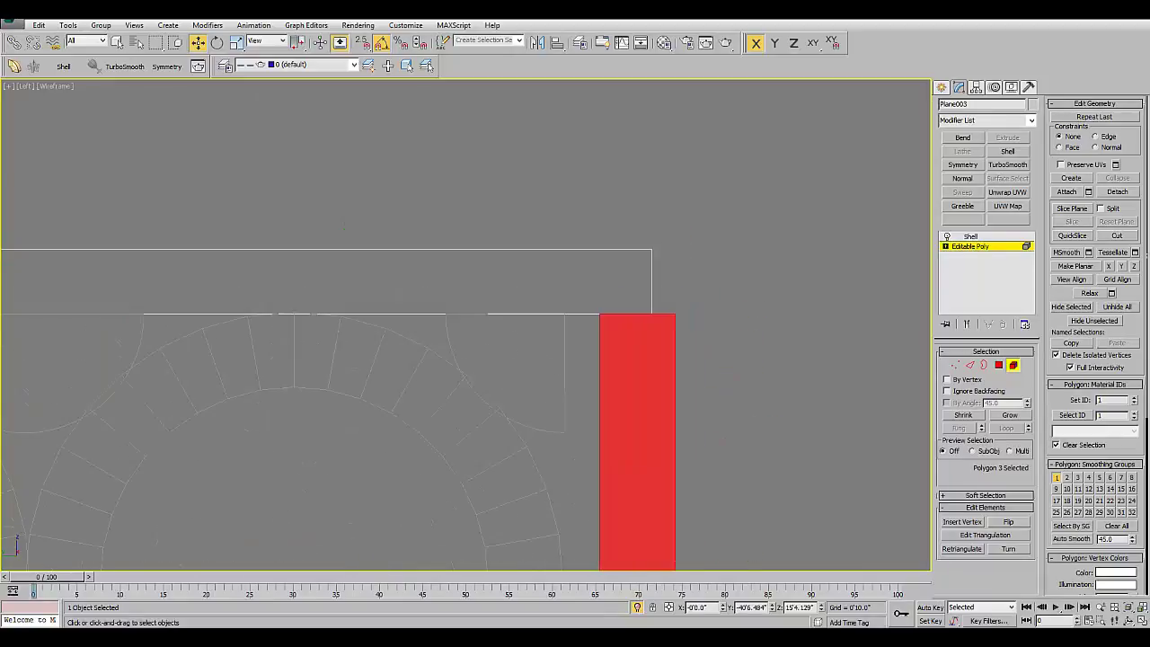
scroll(687, 261, "up", 1)
key("s")
left_click_drag(675, 314, 645, 314)
scroll(681, 310, "down", 8)
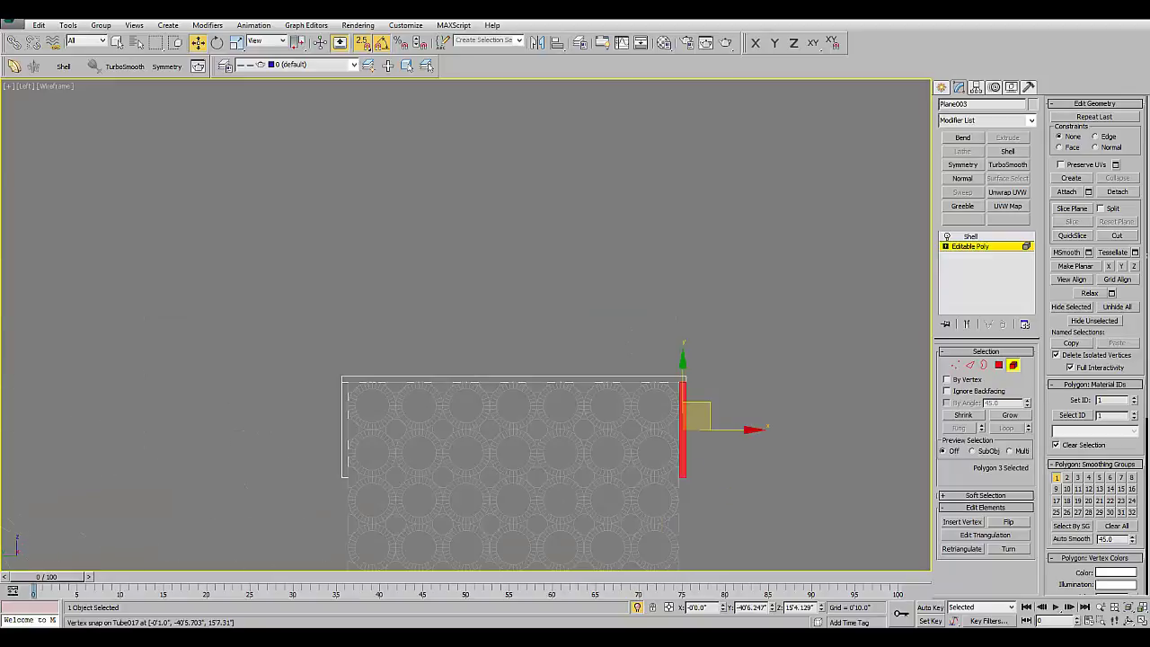
- Snap the right strip's vertices left onto the tile pattern's edge
left_click(956, 365)
scroll(689, 342, "up", 3)
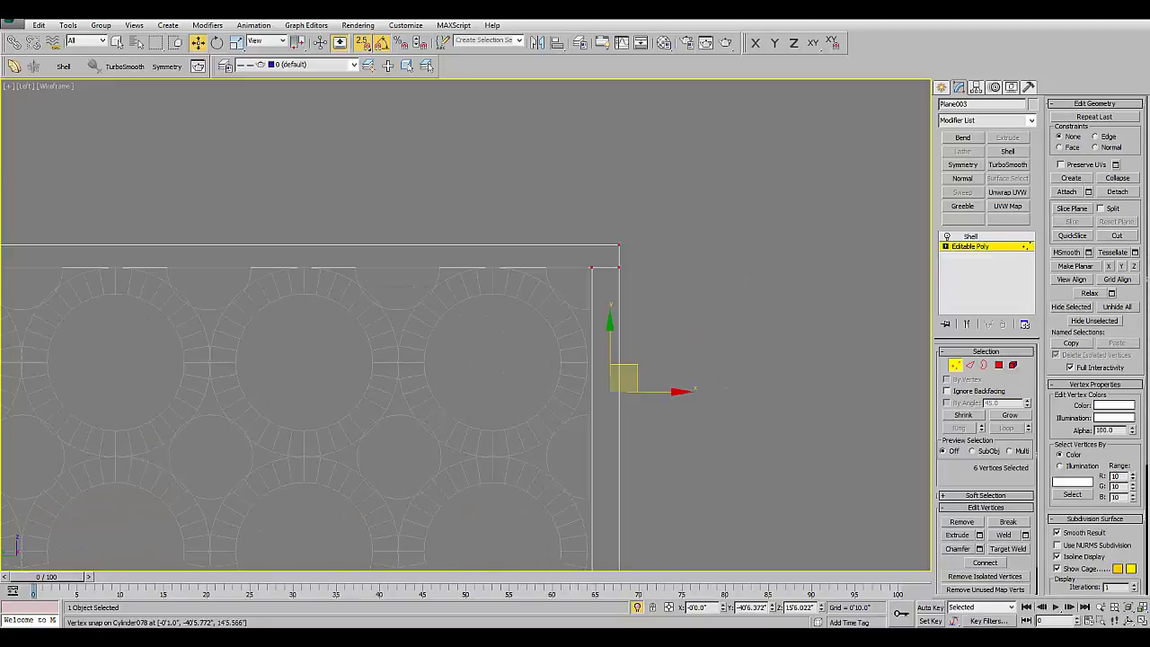
scroll(689, 342, "up", 2)
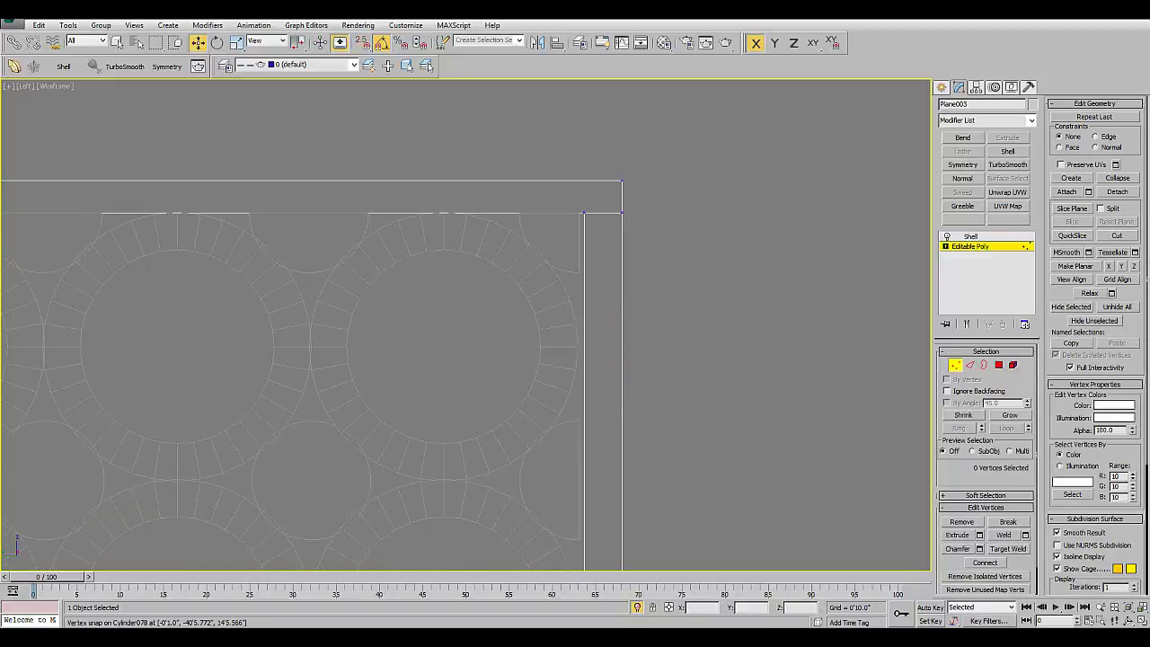
left_click_drag(609, 389, 601, 389)
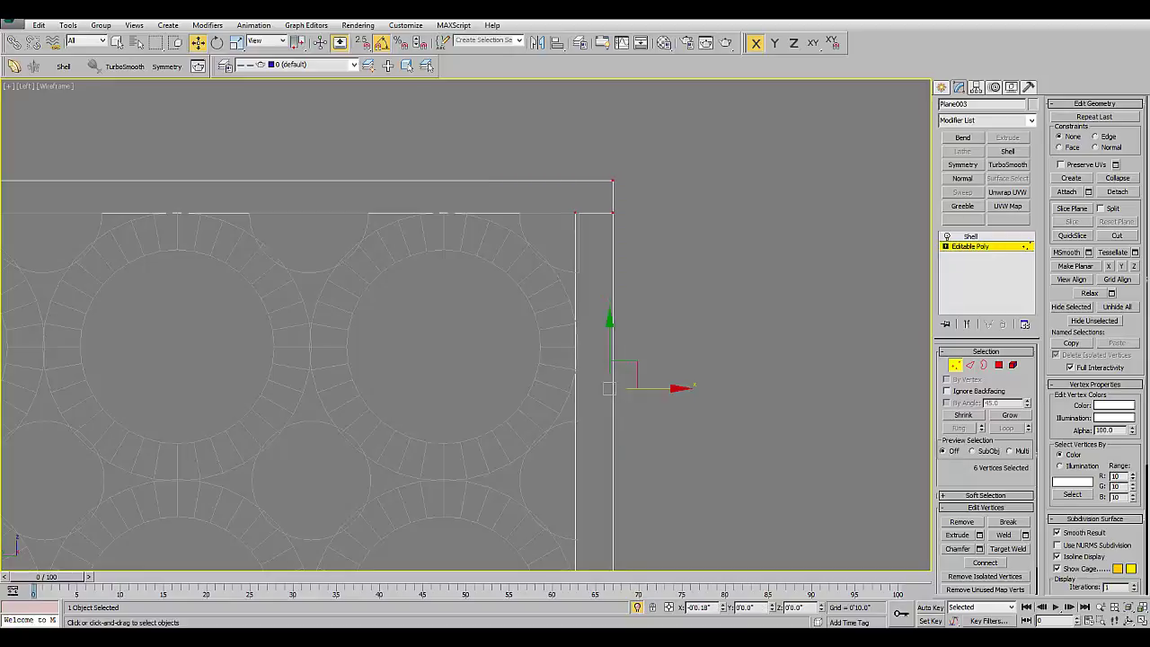
scroll(659, 397, "down", 10)
middle_click_drag(659, 397, 704, 295)
key("ctrl+z")
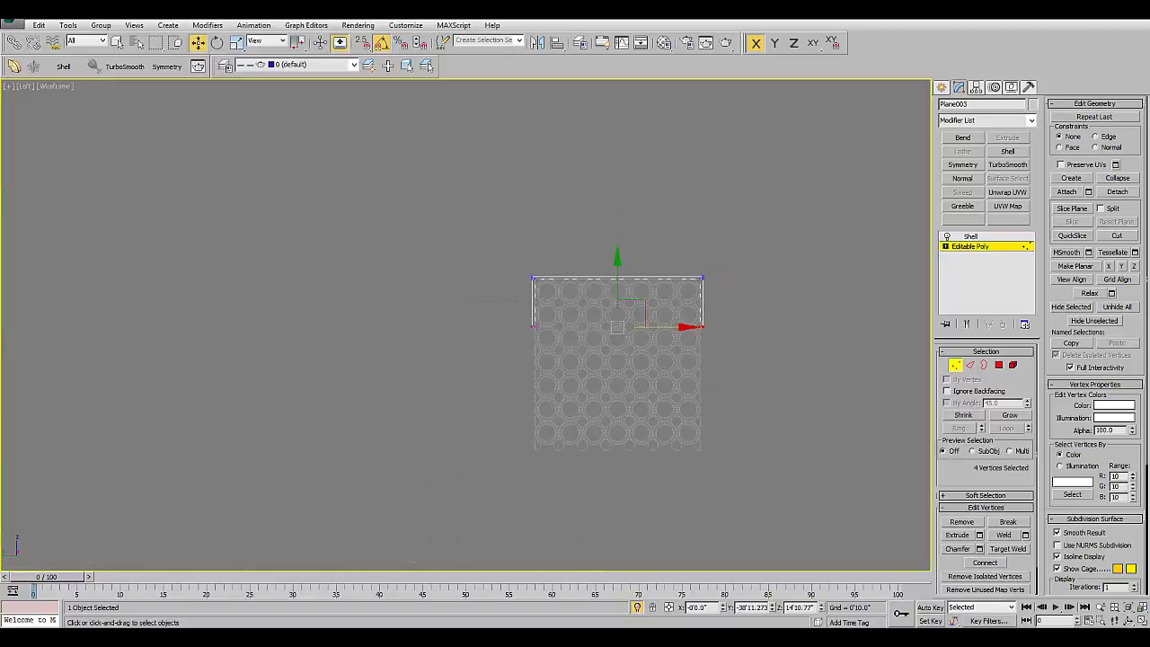
key("ctrl+z")
key("ctrl+z")
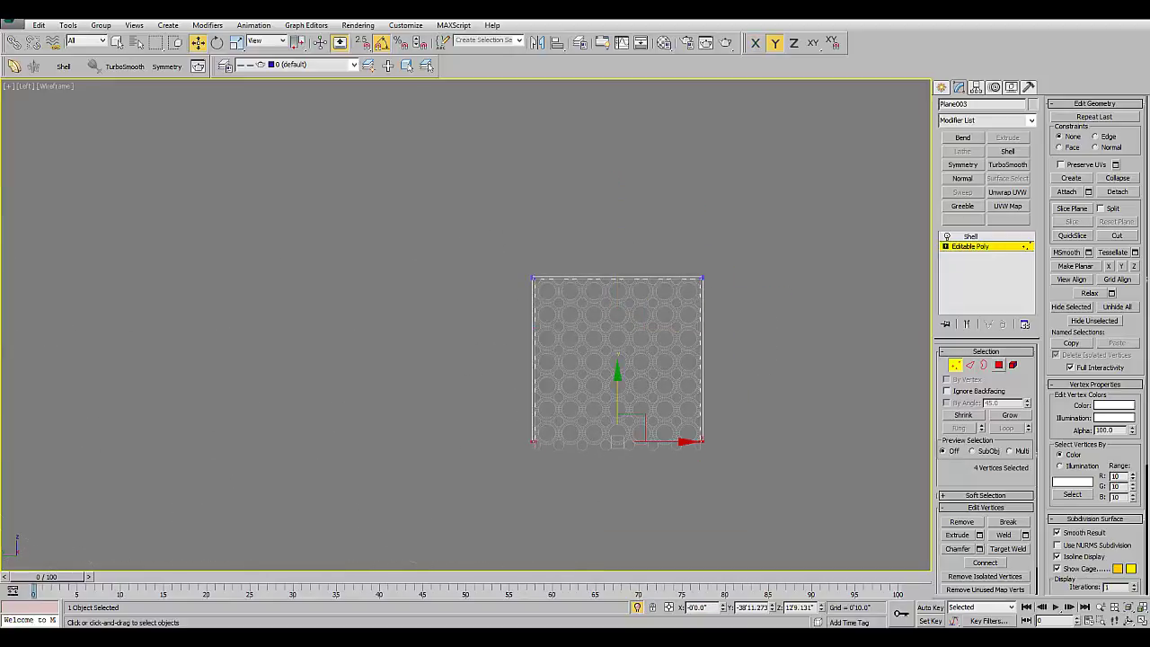
- Clone the frame's top strip down to the bottom edge within the same mesh, with vertex snapping on
key("4")
left_click_drag(618, 279, 617, 443, "shift")
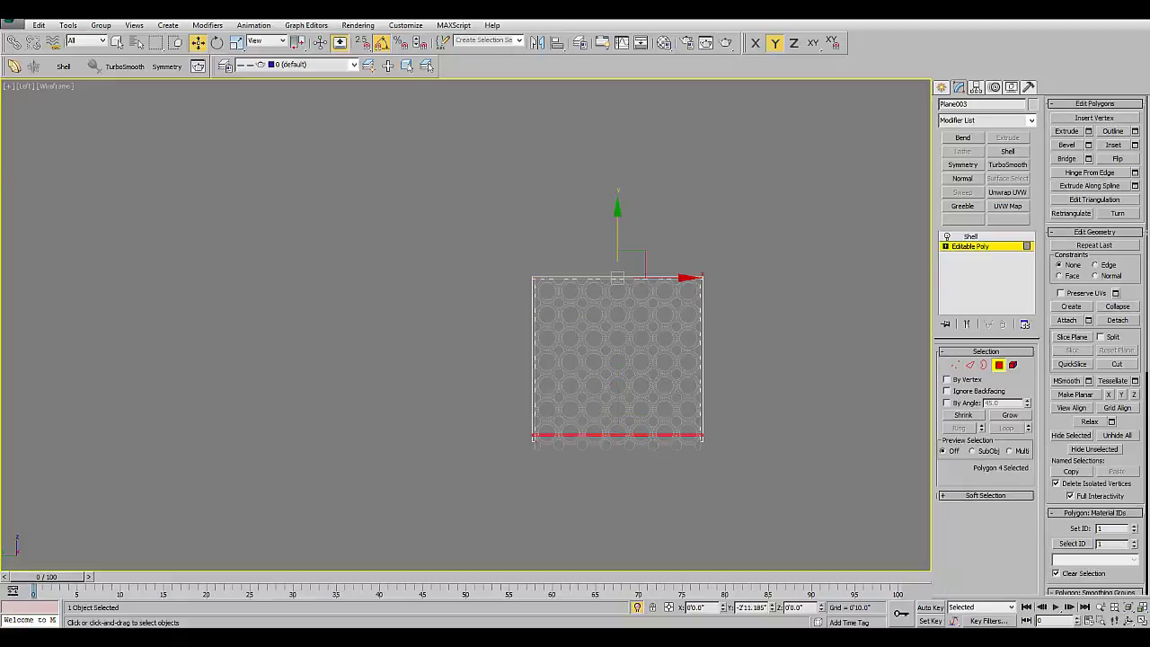
key("Return")
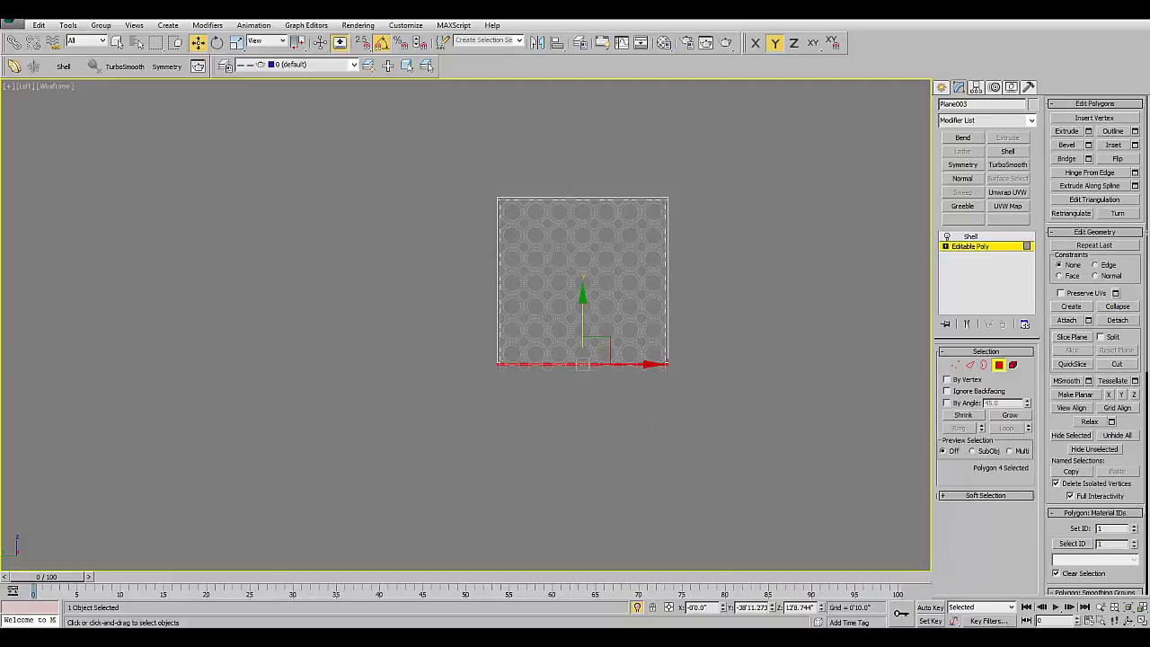
scroll(696, 438, "up", 8)
scroll(697, 439, "up", 3)
key("s")
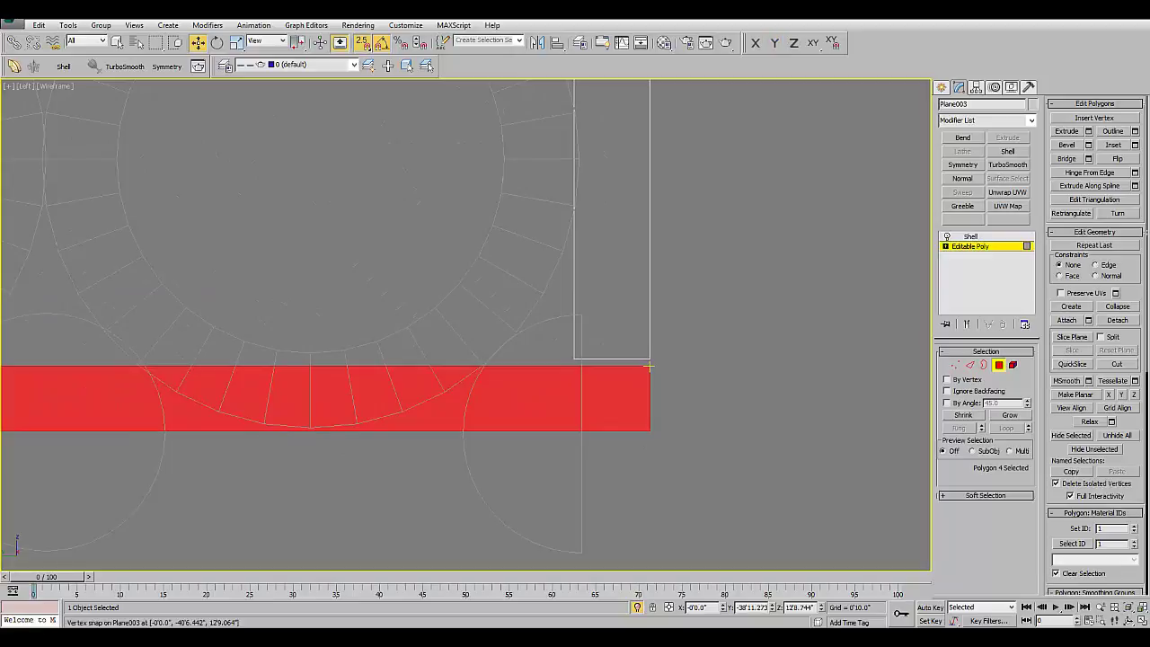
scroll(687, 390, "down", 2)
scroll(687, 390, "down", 5)
scroll(687, 390, "down", 4)
- Move the bottom strip's vertices down along Y onto the pattern's bottom edge, then deselect
key("1")
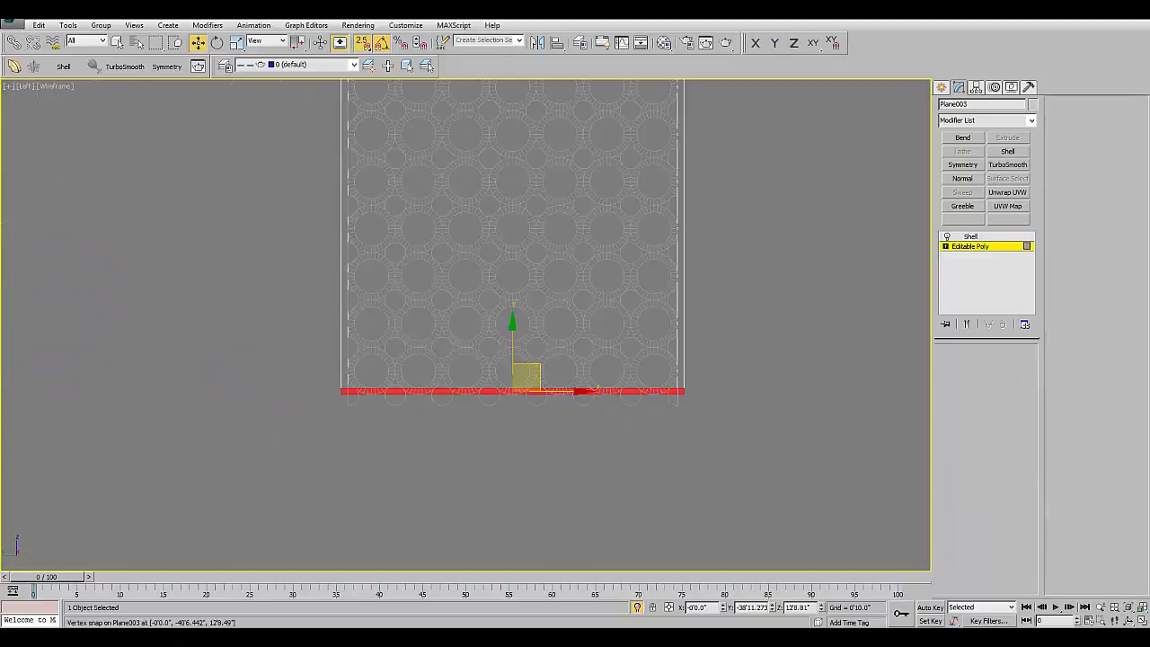
scroll(536, 393, "up", 6)
scroll(536, 393, "up", 2)
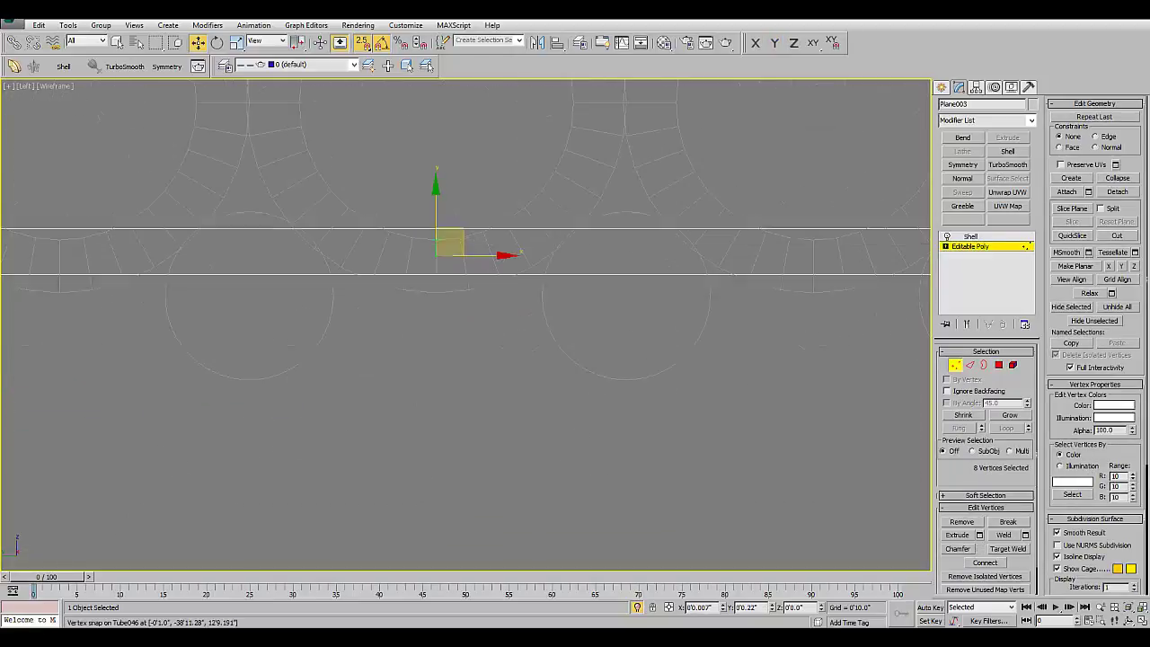
key("F6")
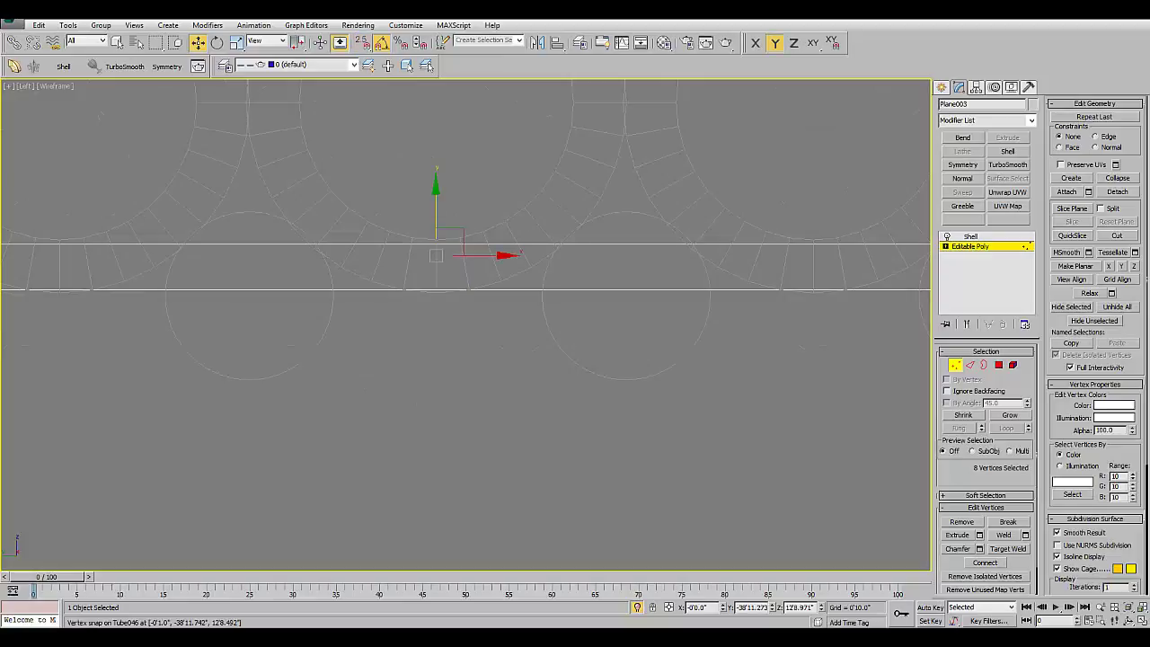
left_click_drag(469, 289, 468, 336)
scroll(519, 331, "down", 6)
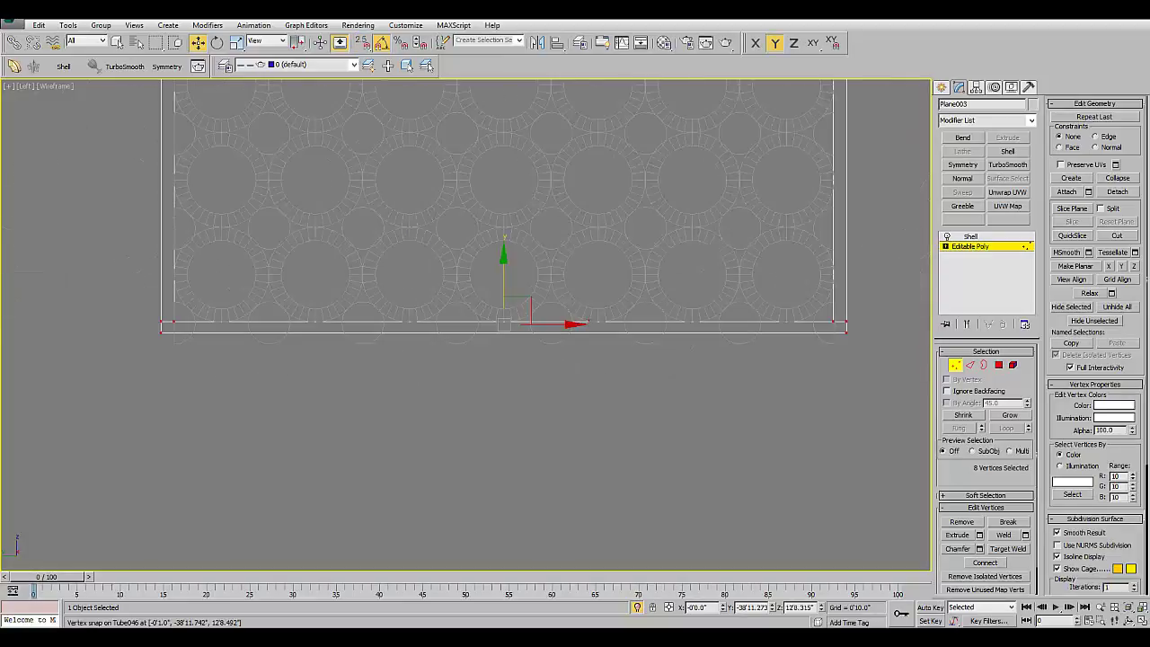
key("ctrl+d")
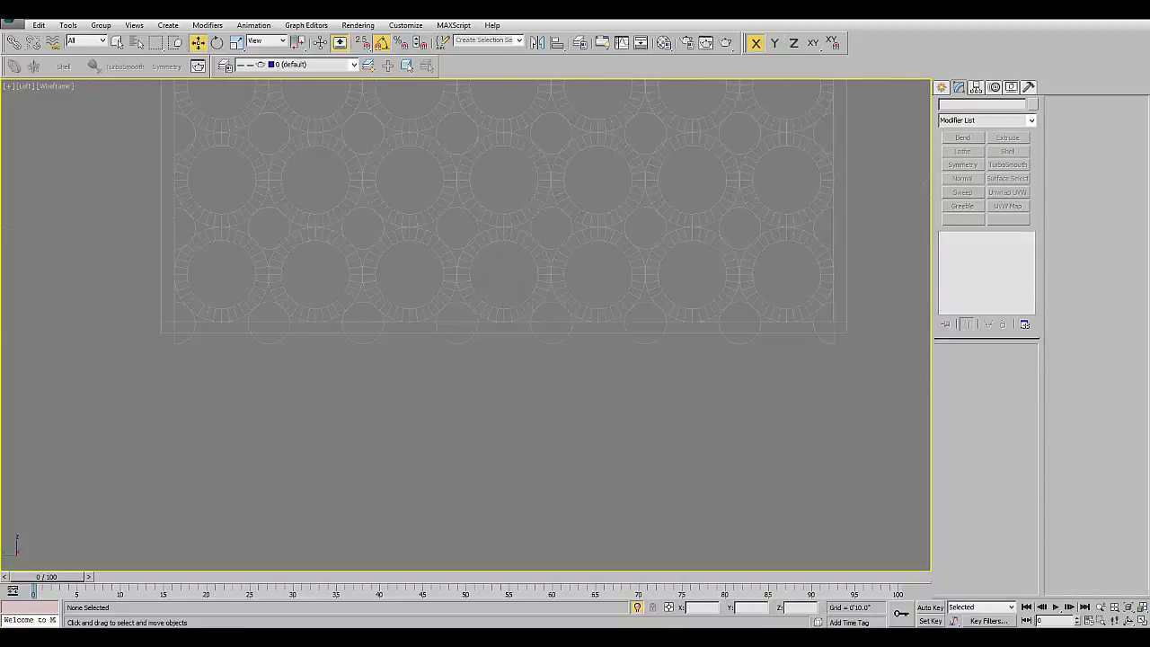
- Delete the stray row of circles below the panel
left_click(548, 322)
key("Delete")
middle_click_drag(539, 270, 449, 342)
scroll(566, 337, "down", 3)
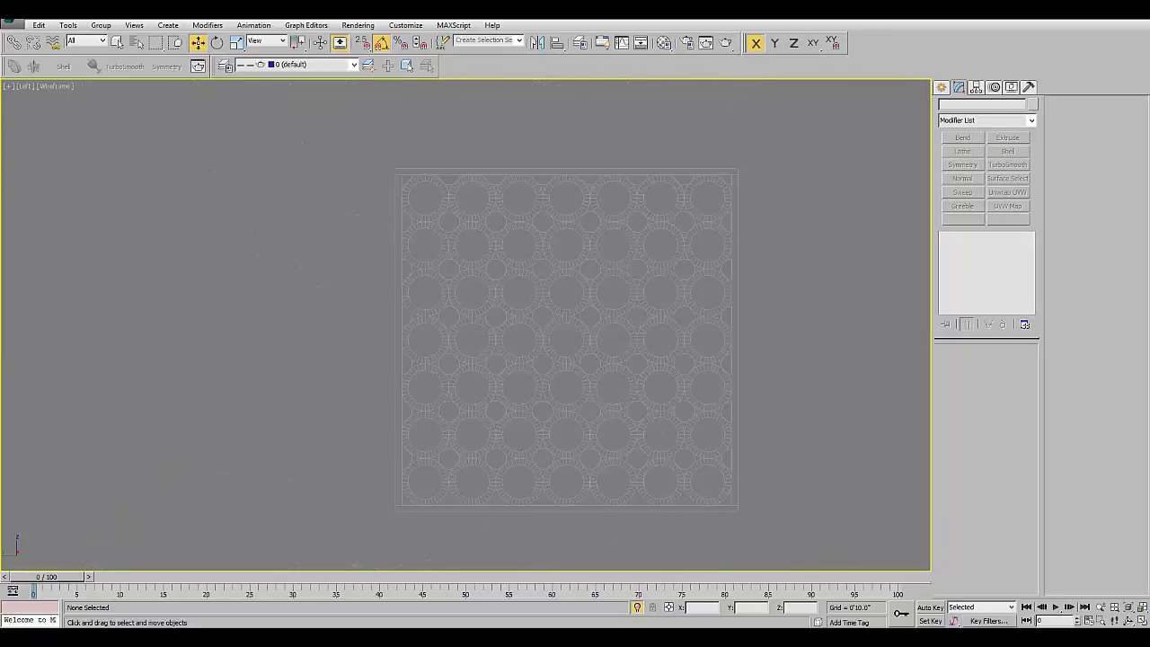
- Select only the seven right-edge half-cylinders and nudge them slightly left along X
left_click_drag(807, 129, 724, 530)
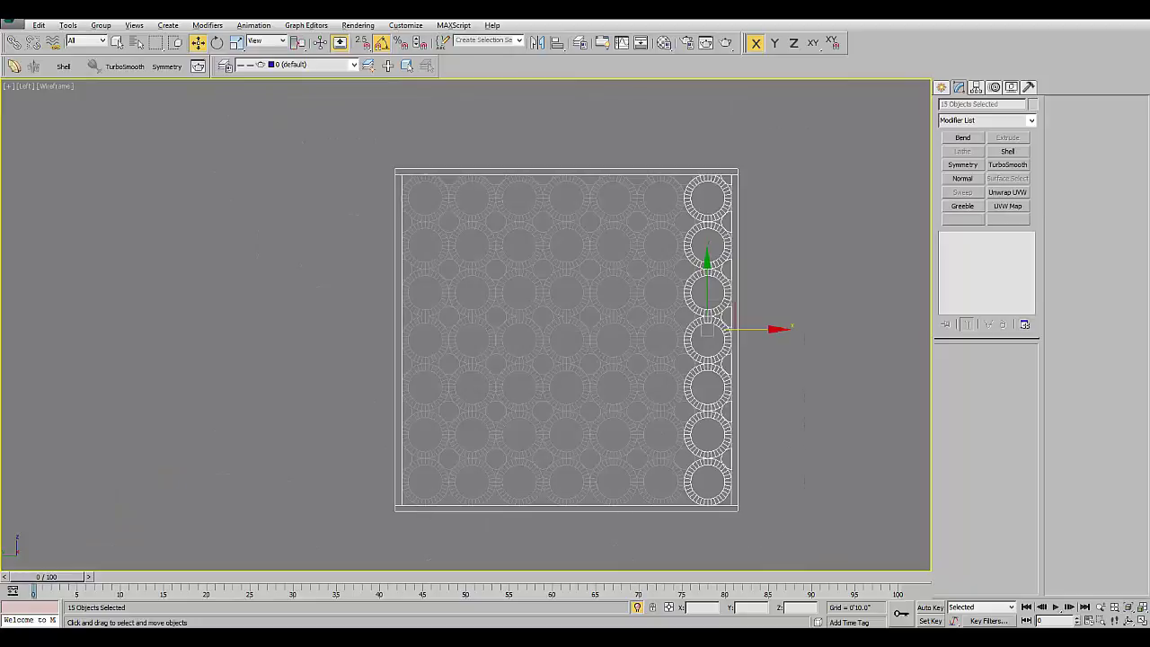
left_click_drag(605, 542, 701, 542, "alt")
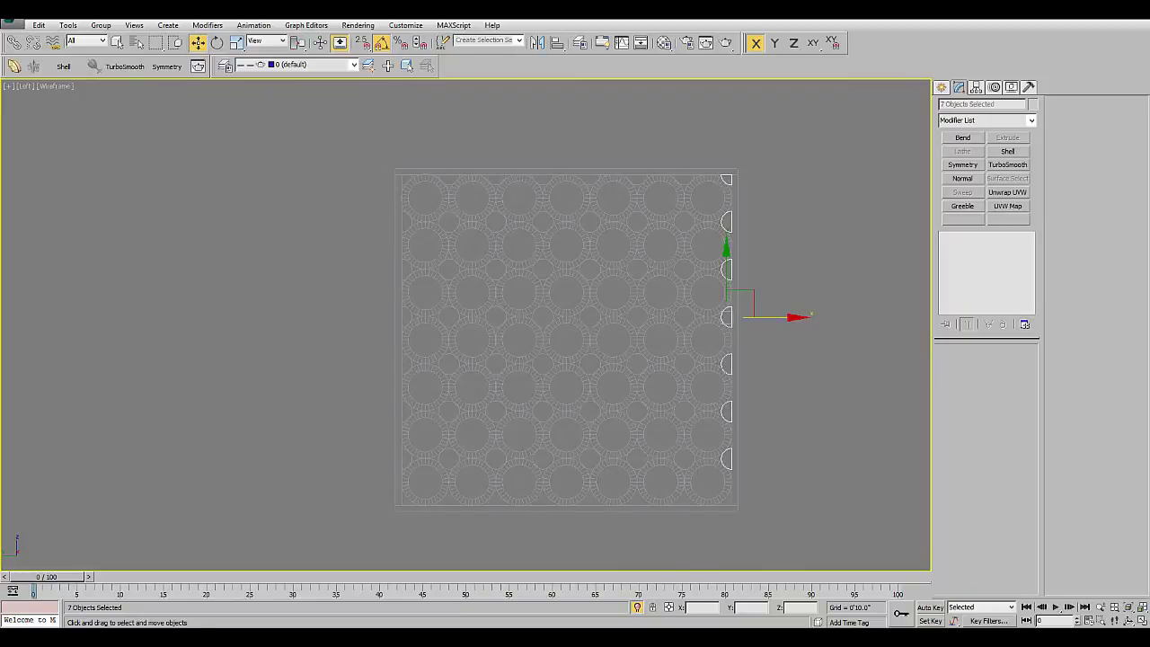
scroll(732, 316, "up", 3)
scroll(731, 316, "up", 5)
scroll(731, 316, "up", 1)
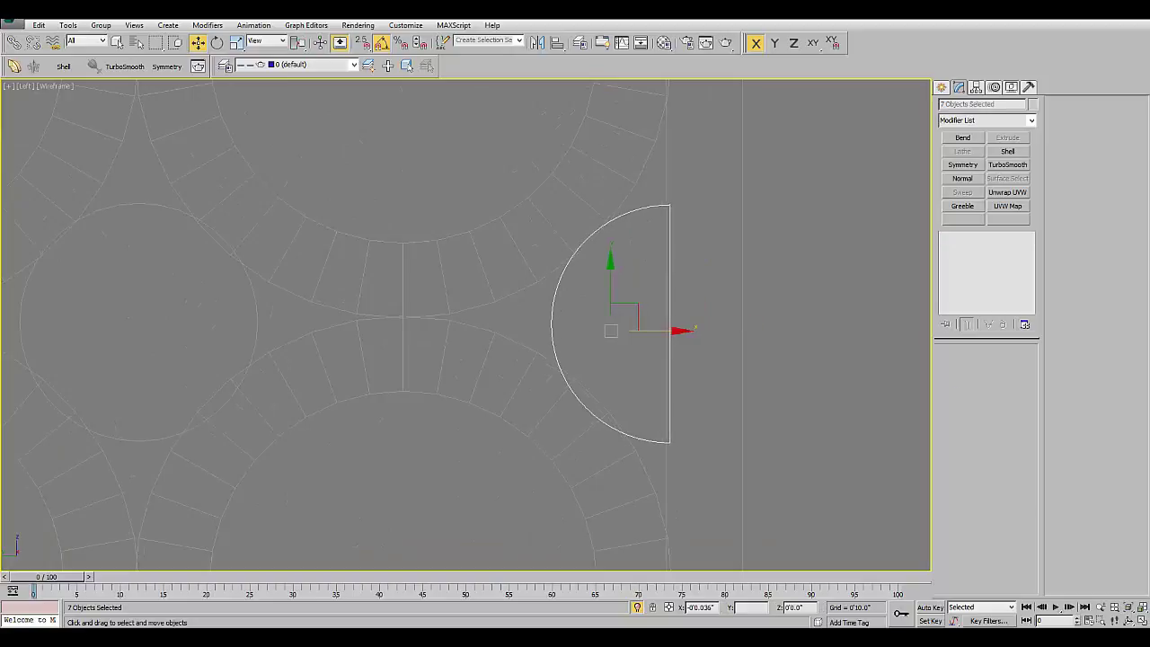
left_click_drag(698, 328, 690, 328)
scroll(717, 231, "down", 5)
scroll(717, 232, "down", 3)
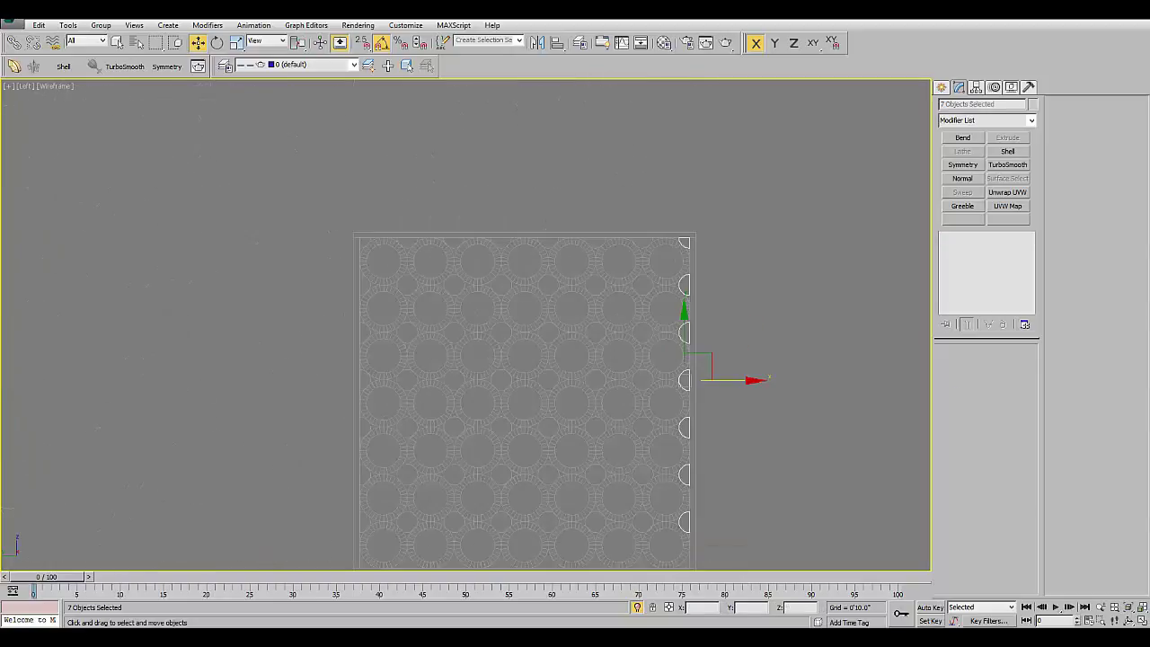
scroll(718, 232, "down", 2)
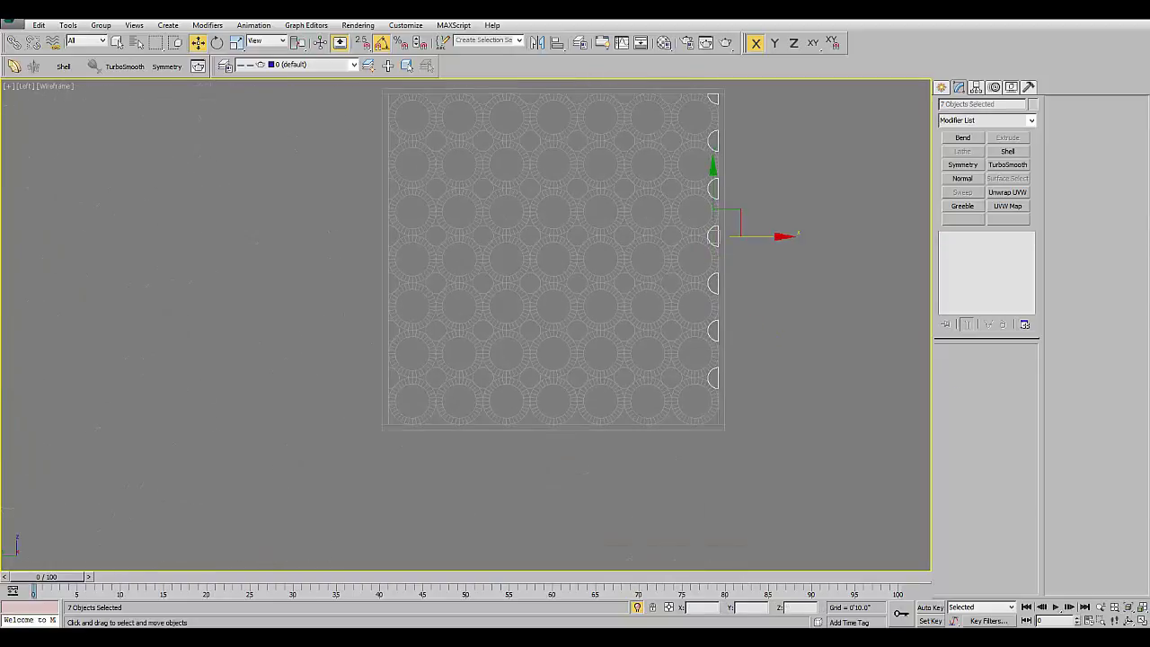
middle_click_drag(553, 261, 525, 427)
scroll(503, 297, "up", 3)
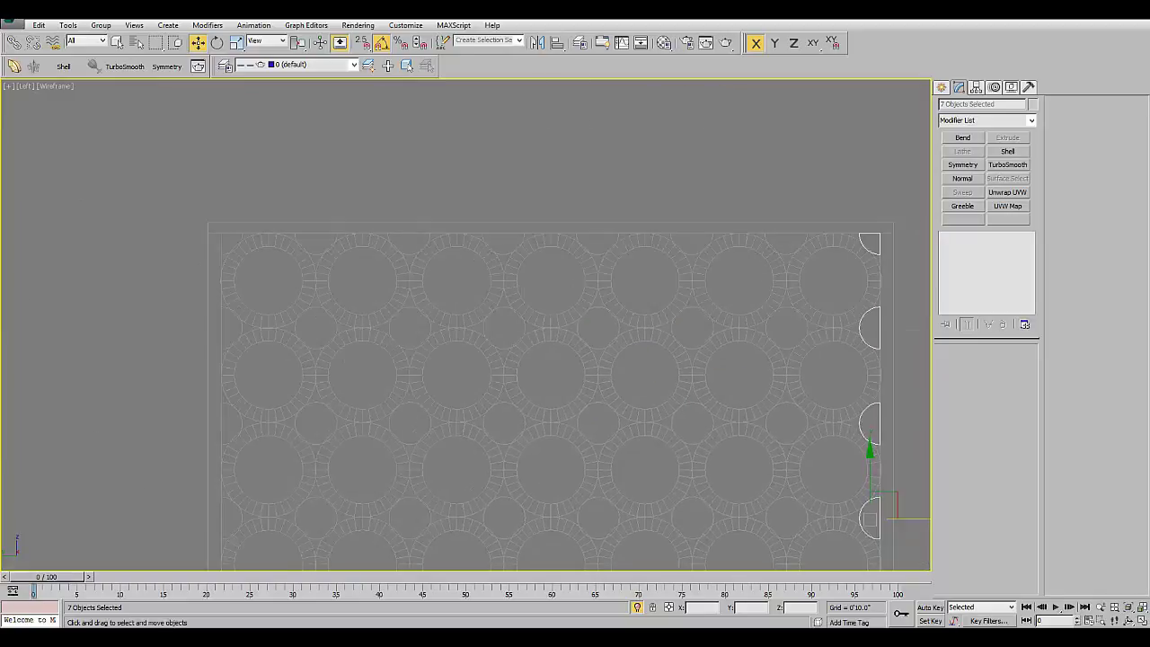
- Clone both corner quarter-cylinders down along Y to the panel's bottom
left_click(870, 243)
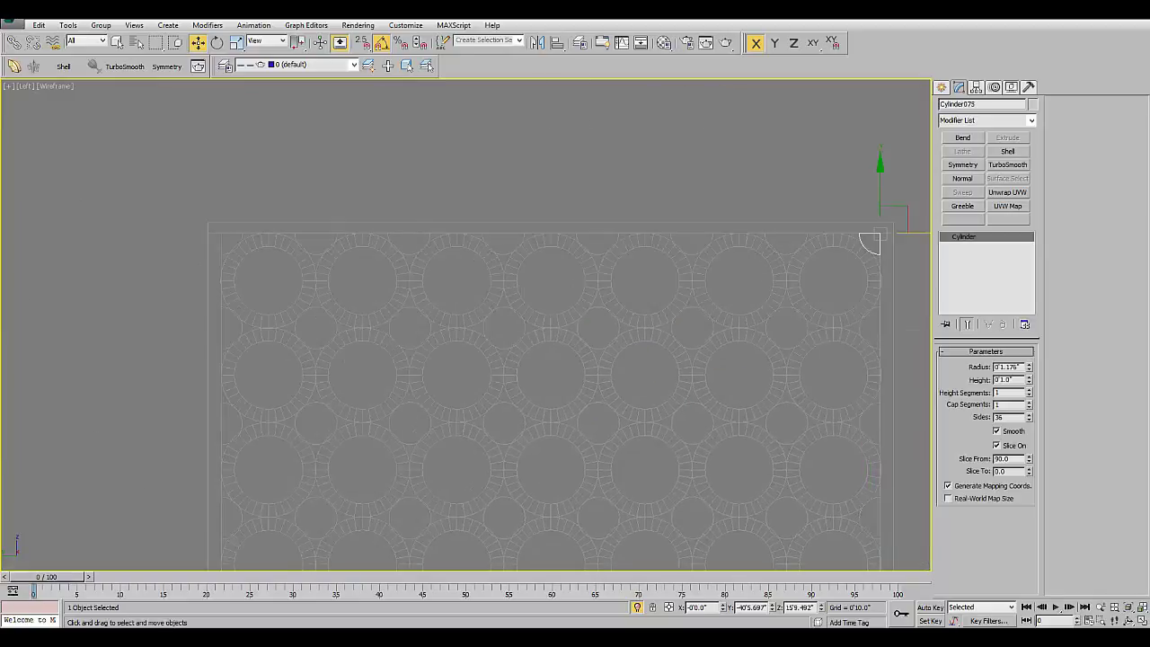
scroll(202, 253, "up", 3)
scroll(196, 196, "down", 3)
left_click(421, 283, "ctrl")
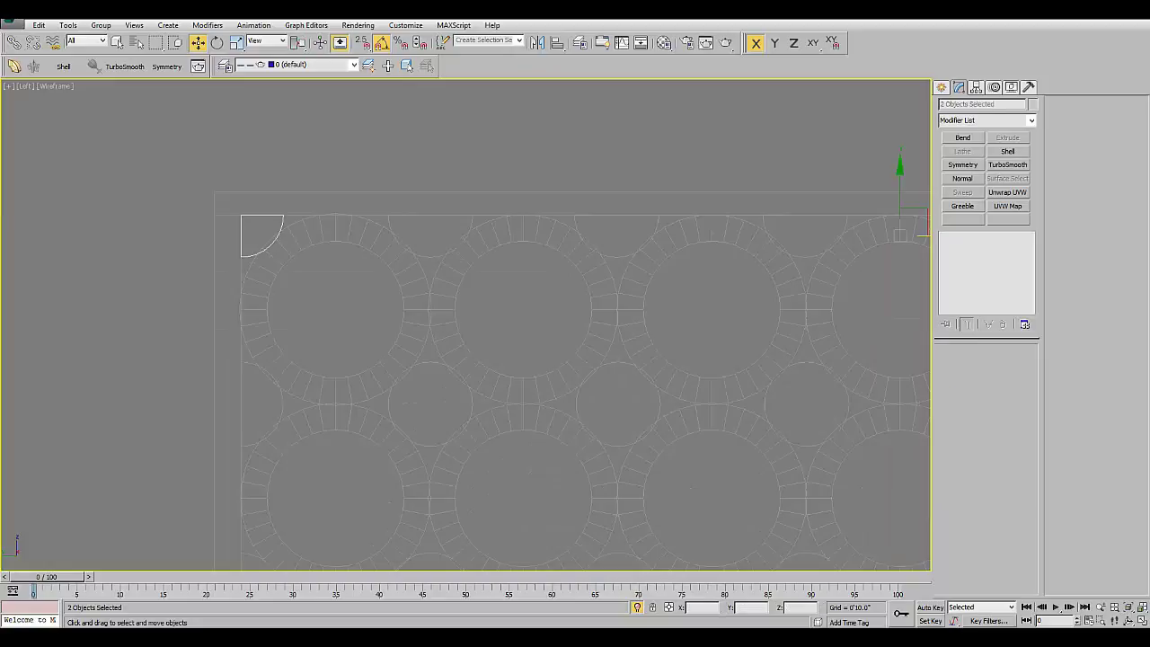
scroll(422, 283, "down", 5)
middle_click_drag(421, 283, 463, 207)
left_click_drag(418, 191, 418, 343, "shift")
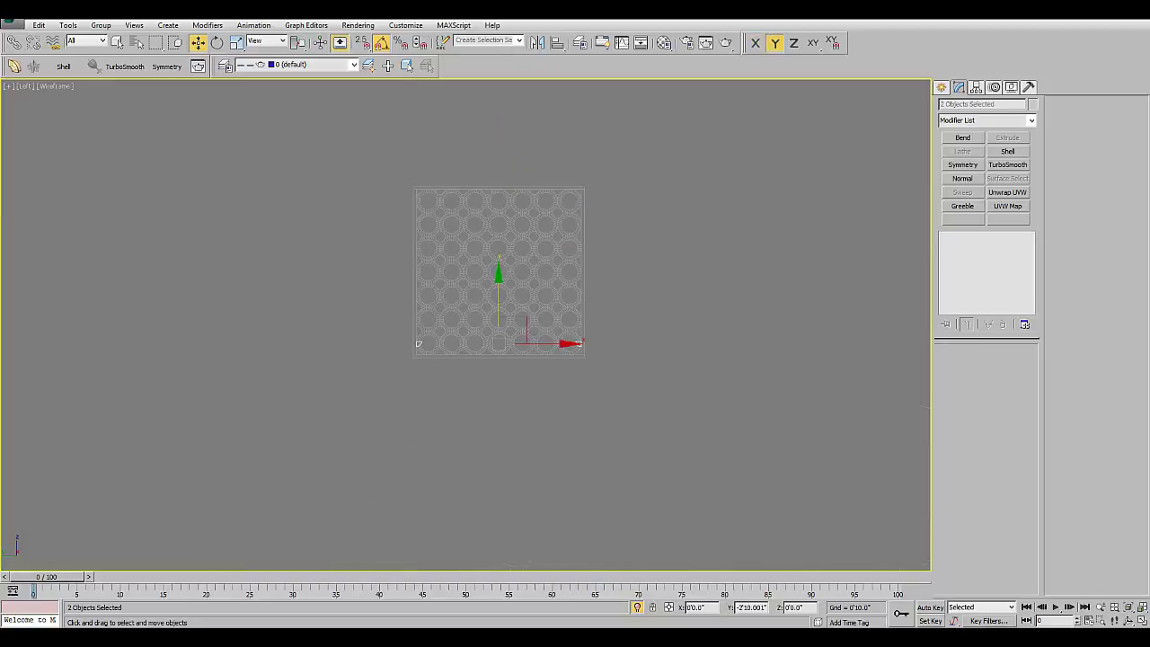
key("Return")
scroll(402, 360, "up", 10)
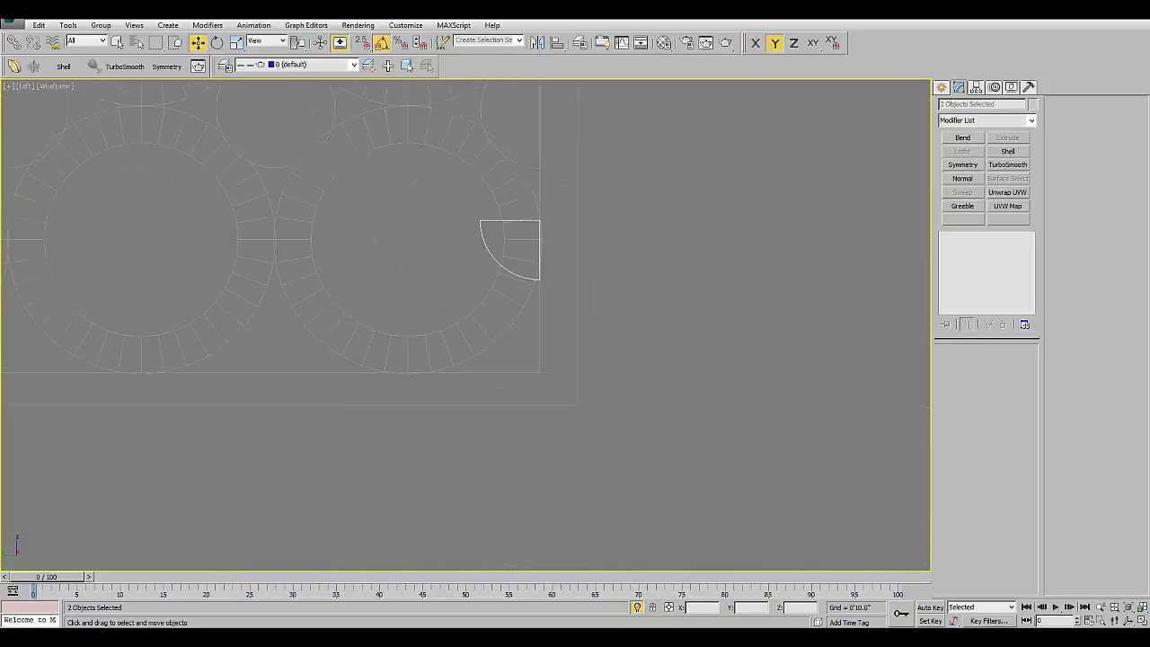
middle_click_drag(403, 360, 390, 382)
- Mirror the copied corner pieces on X and raise them to meet the bottom edge
left_click(537, 43)
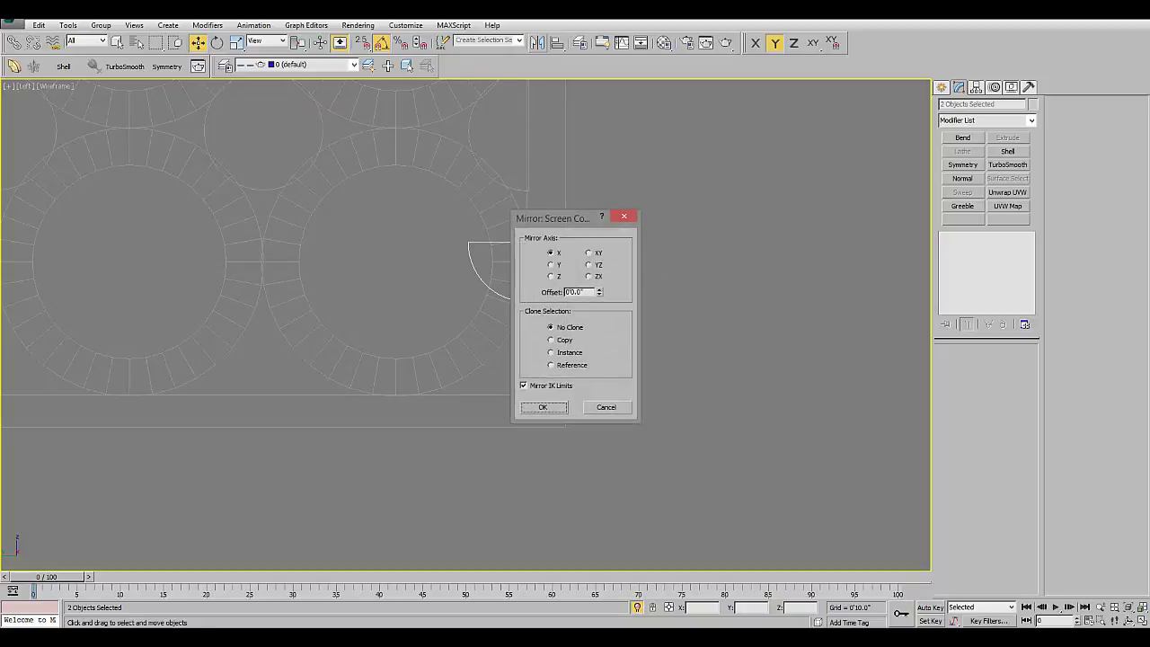
left_click(543, 407)
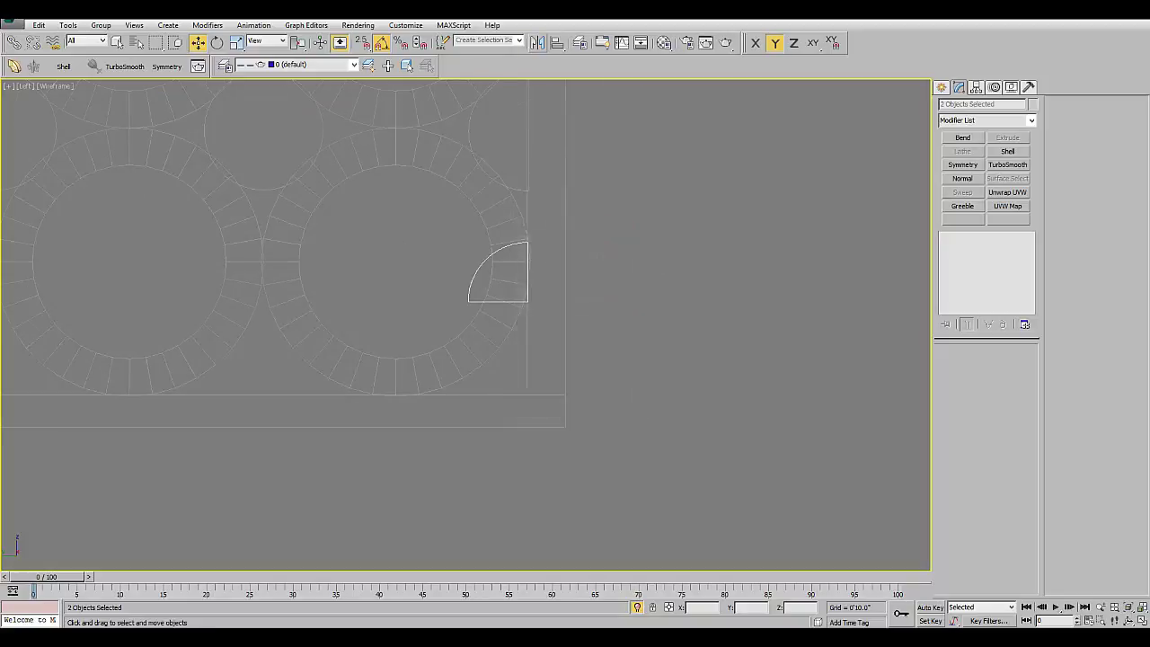
scroll(468, 323, "down", 10)
middle_click_drag(270, 225, 548, 224)
scroll(537, 278, "up", 3)
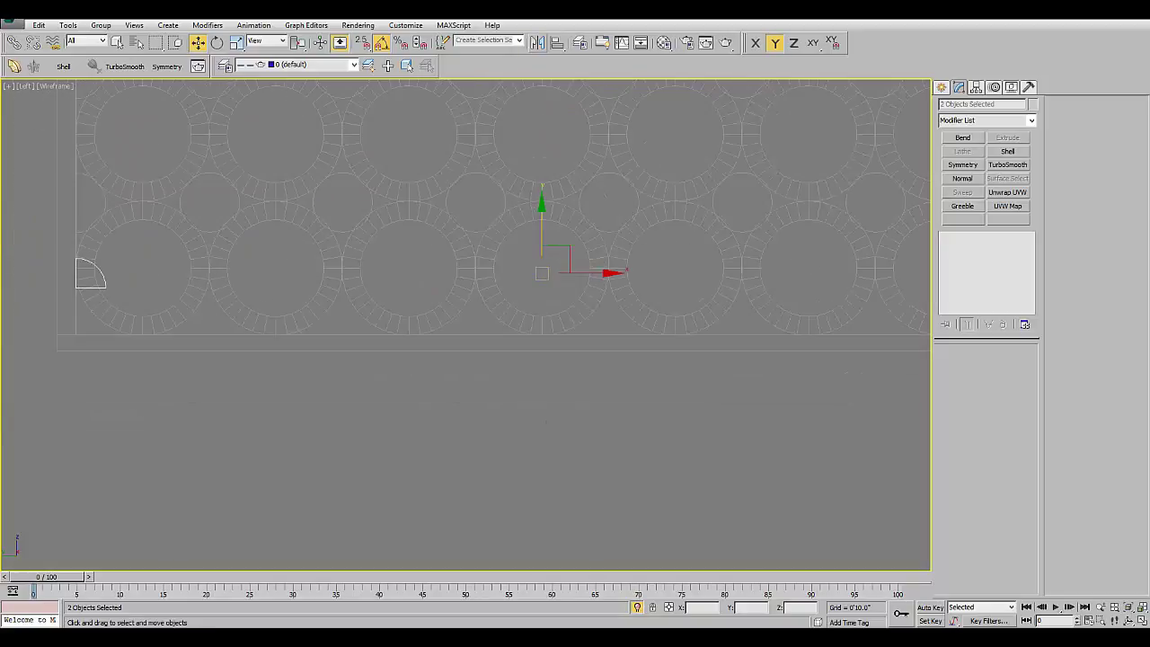
mouse_move(468, 270)
middle_mouse_down()
mouse_move(468, 311)
mouse_move(821, 311)
middle_mouse_up()
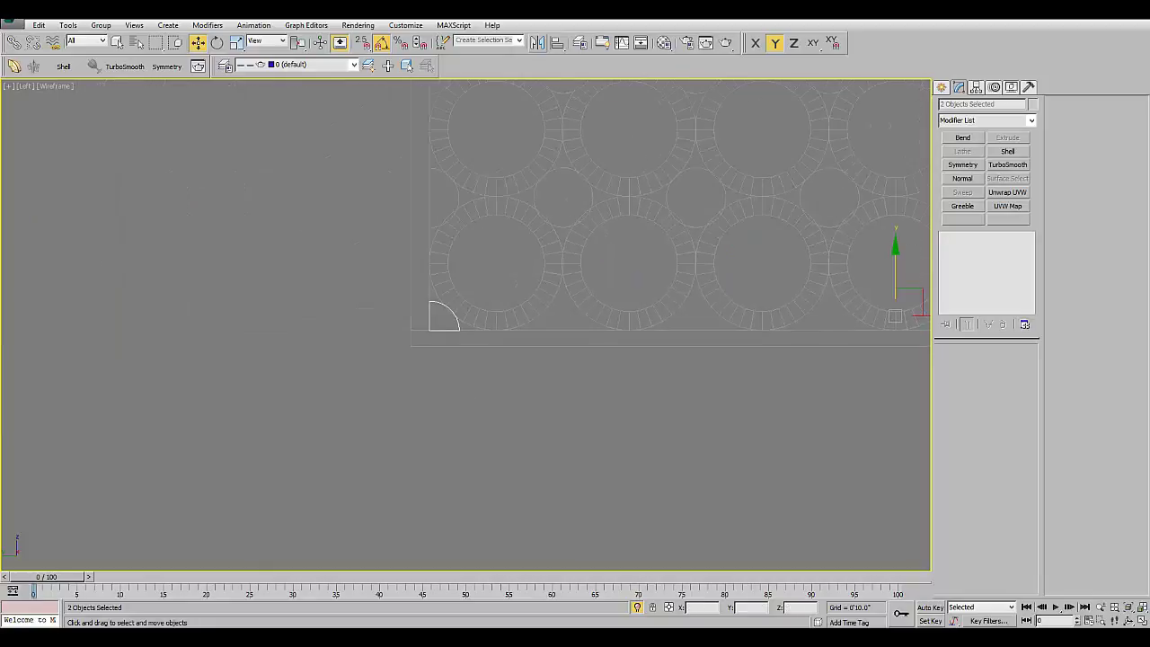
scroll(430, 330, "up", 5)
scroll(429, 331, "up", 5)
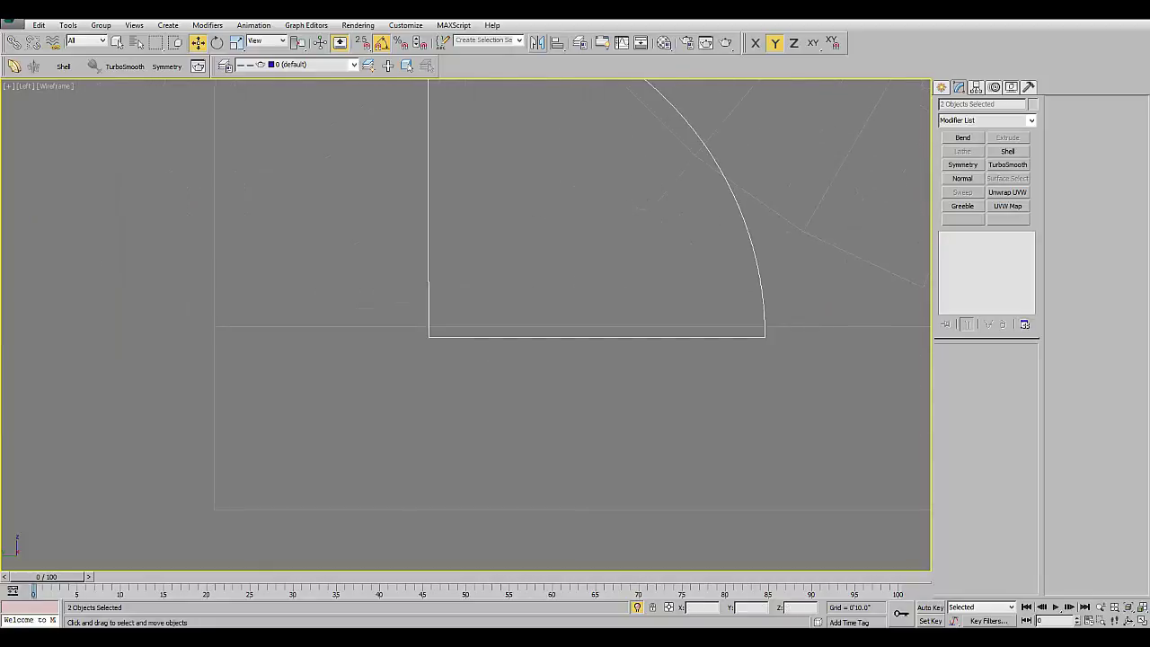
left_click_drag(532, 337, 532, 323)
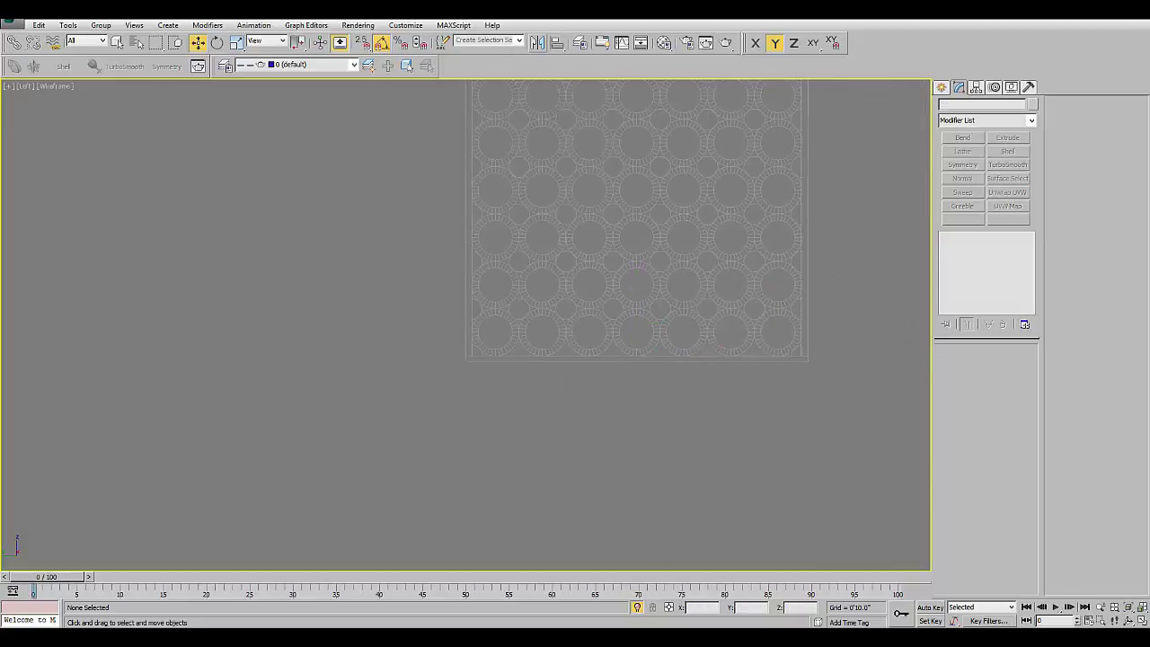
- Clone the six top-edge half-cylinders down along Y to the panel's bottom edge
left_click_drag(355, 147, 828, 197)
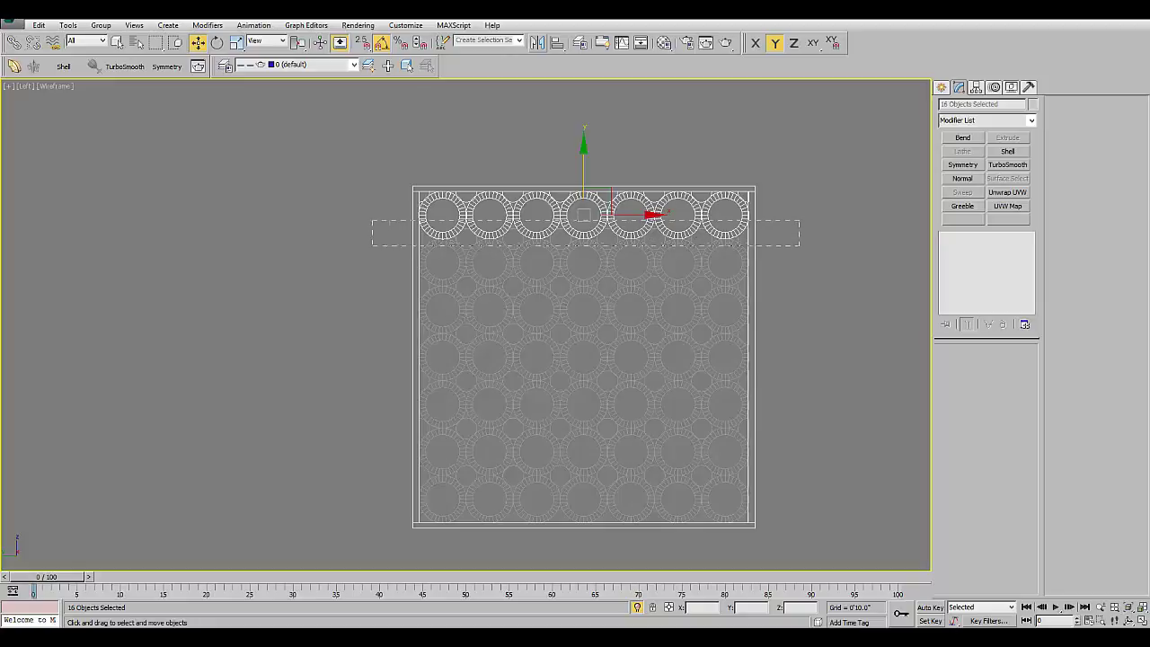
left_click_drag(344, 146, 424, 200)
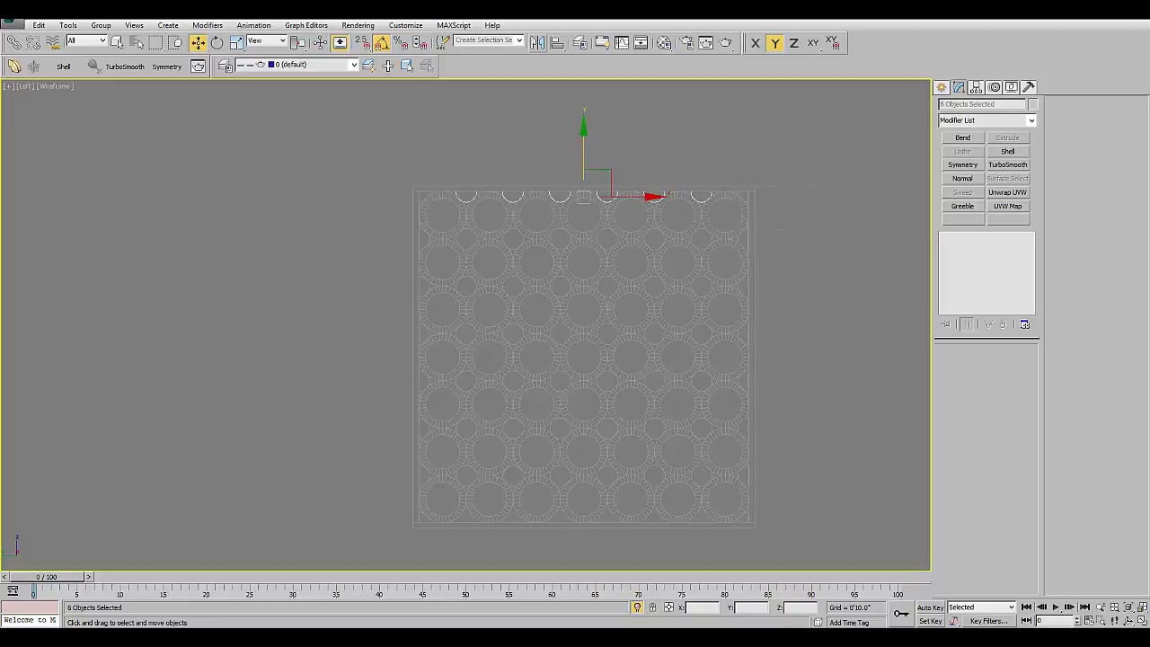
left_click_drag(584, 180, 584, 505, "shift")
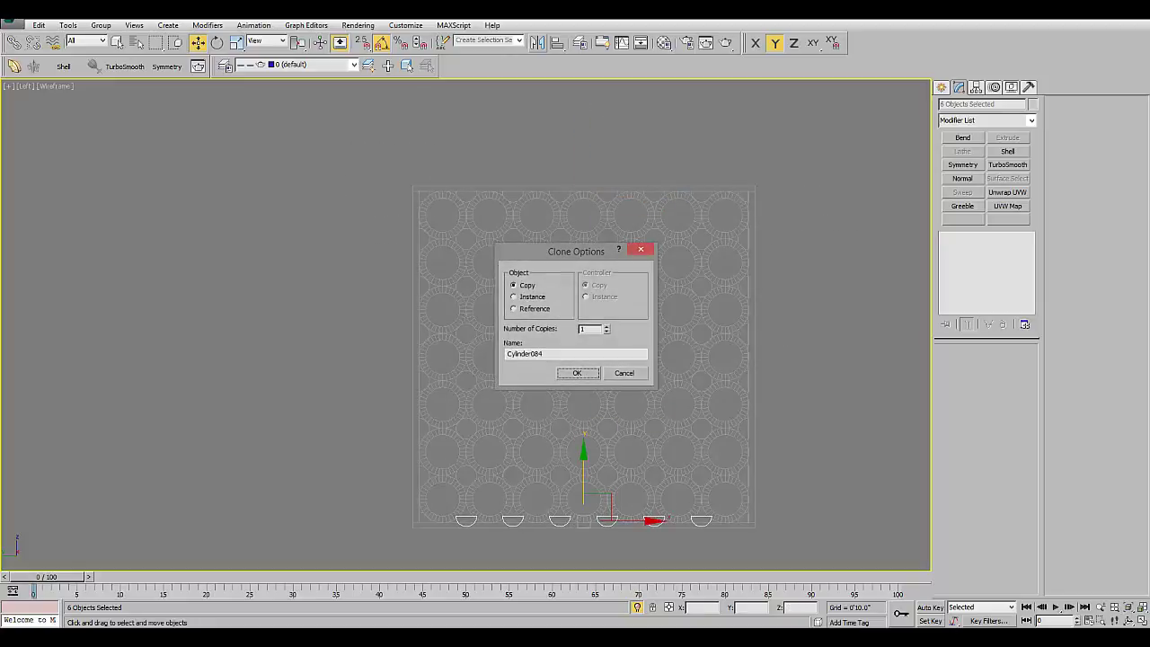
left_click(581, 369)
middle_click_drag(575, 449, 593, 266)
scroll(633, 327, "up", 8)
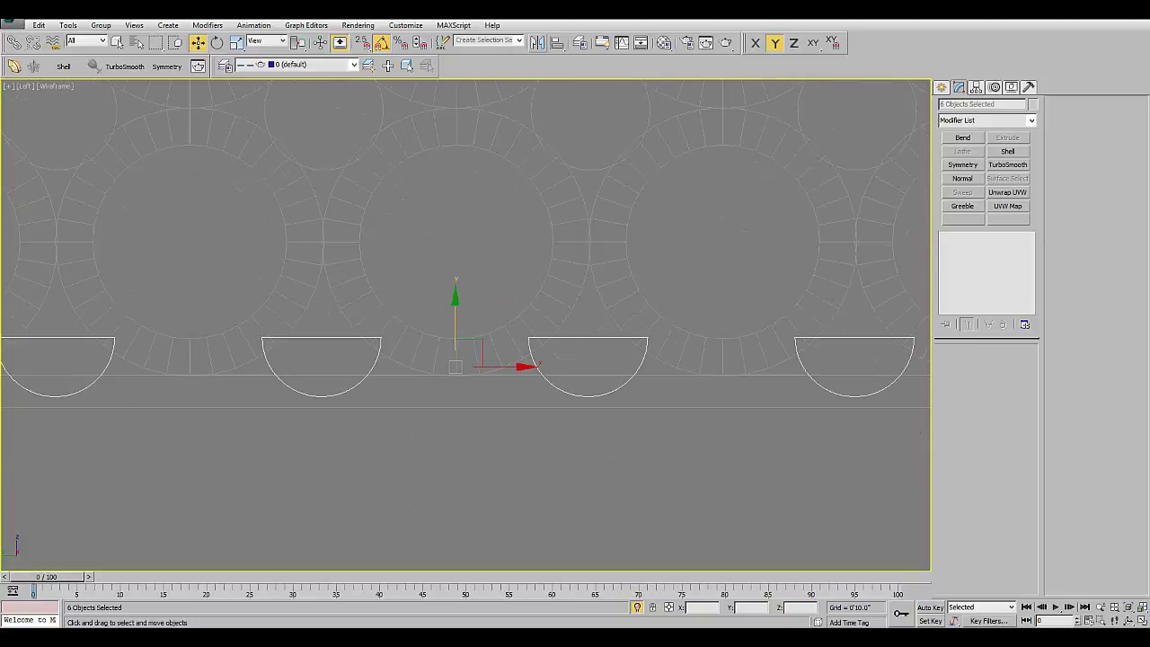
- Mirror the copied half-cylinders to face into the panel and check them along the bottom edge
left_click(536, 42)
left_click(545, 410)
middle_click_drag(545, 410, 692, 400)
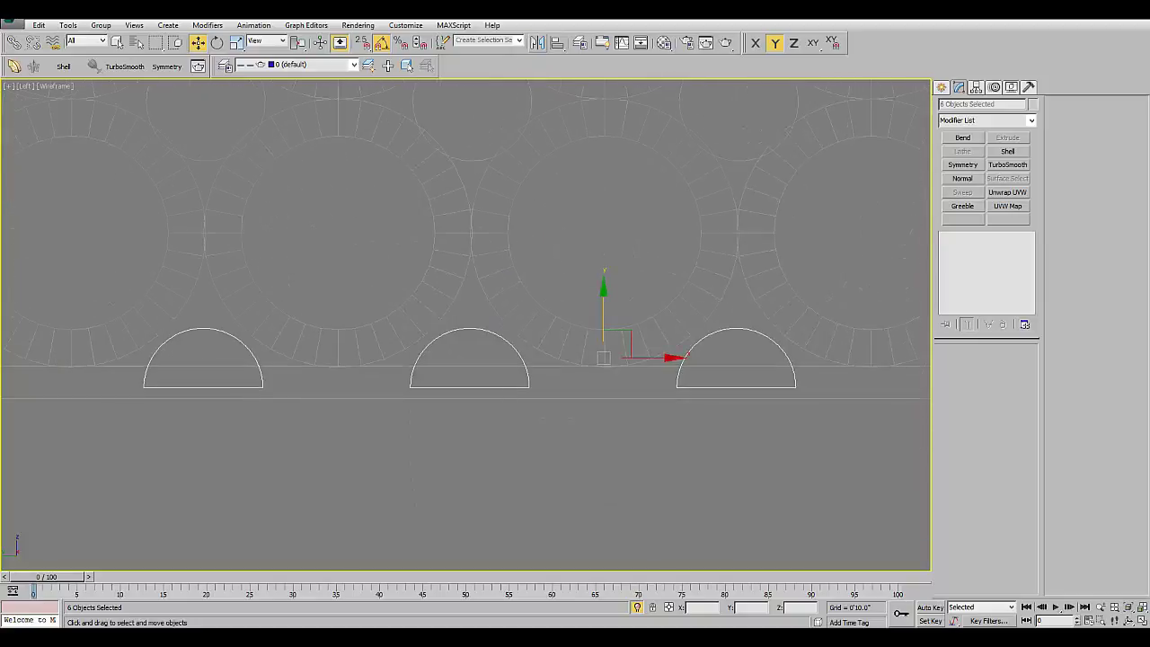
scroll(596, 313, "up", 3)
middle_click_drag(595, 359, 595, 316)
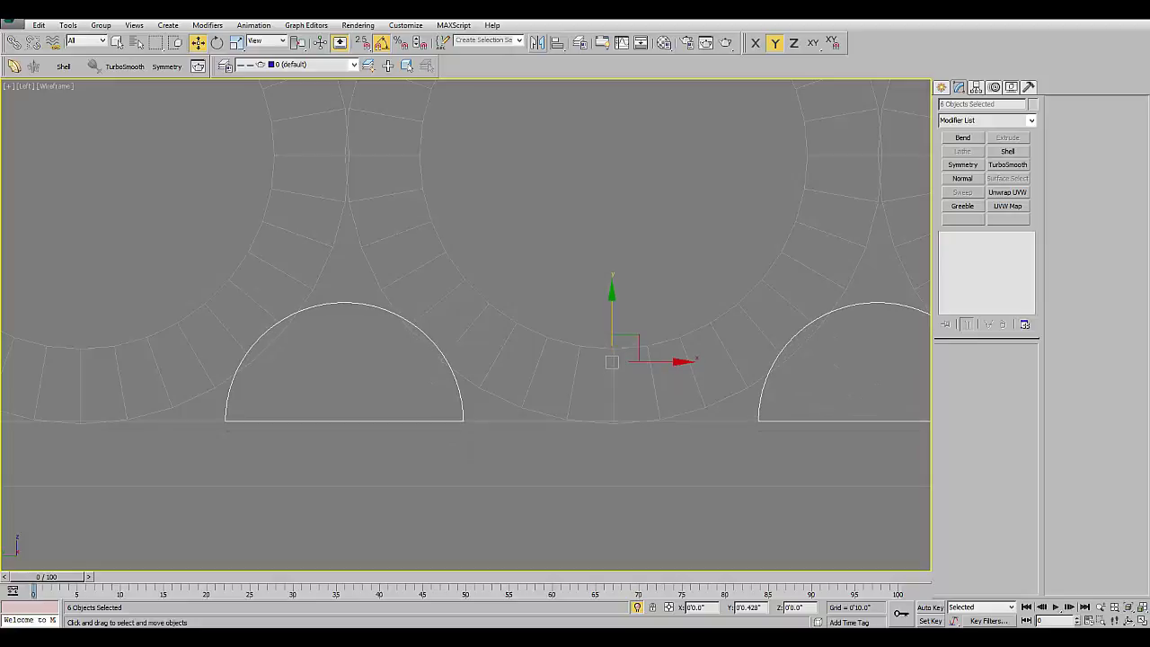
scroll(633, 337, "down", 8)
scroll(633, 337, "down", 2)
scroll(674, 357, "up", 12)
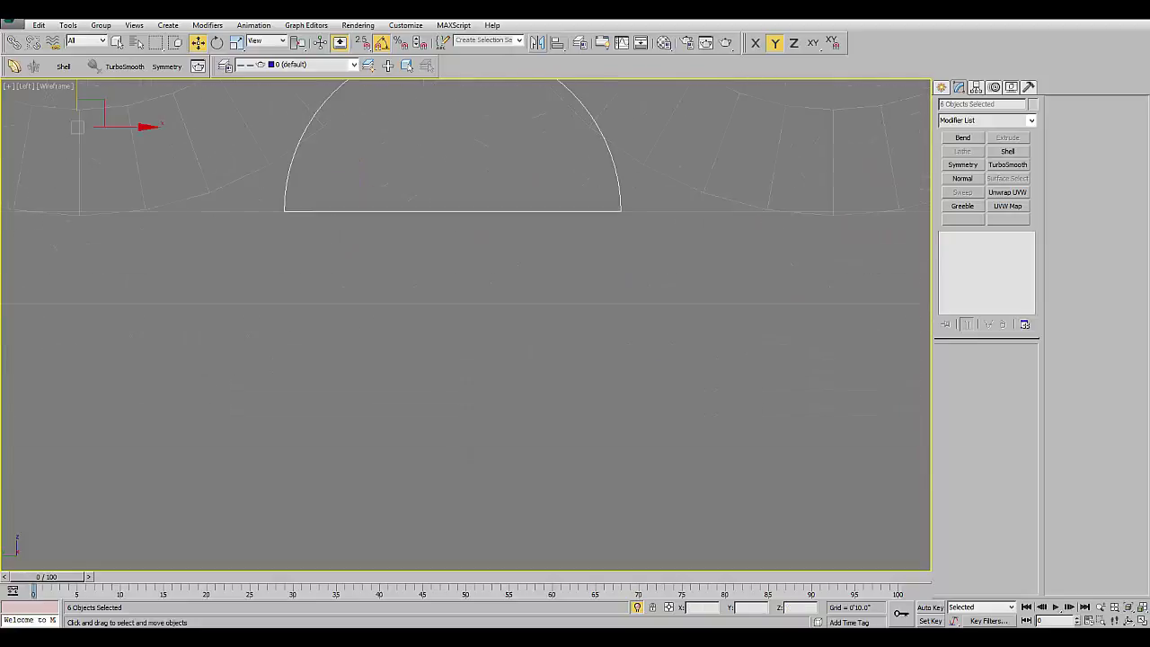
scroll(585, 216, "up", 3)
scroll(584, 215, "up", 3)
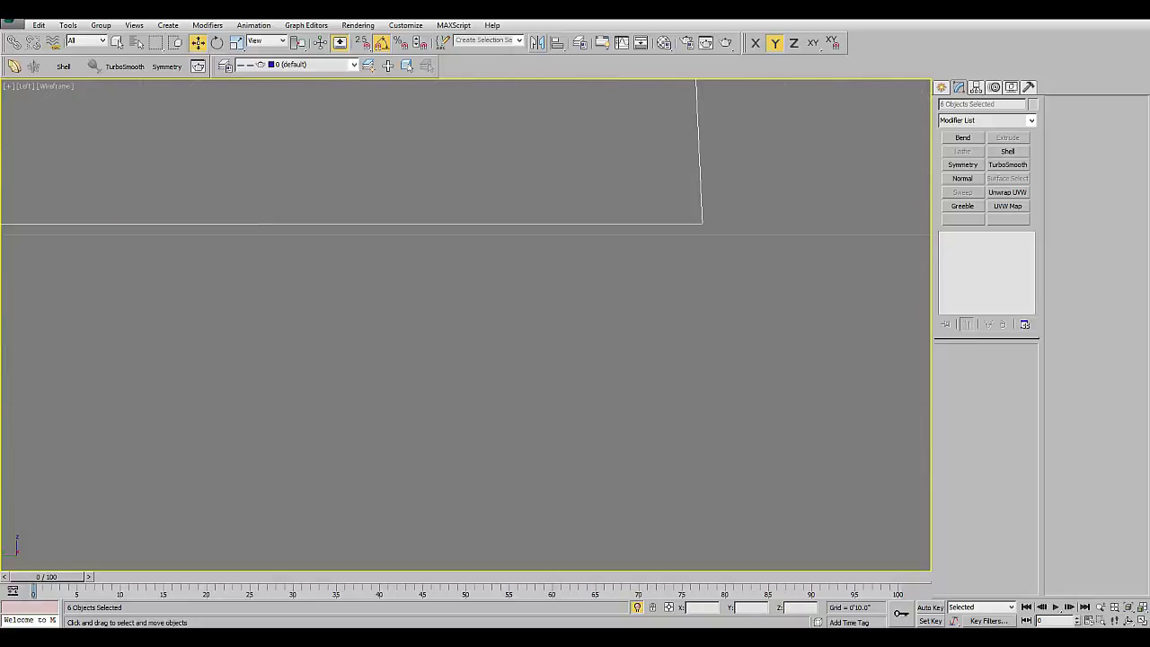
scroll(746, 377, "down", 1)
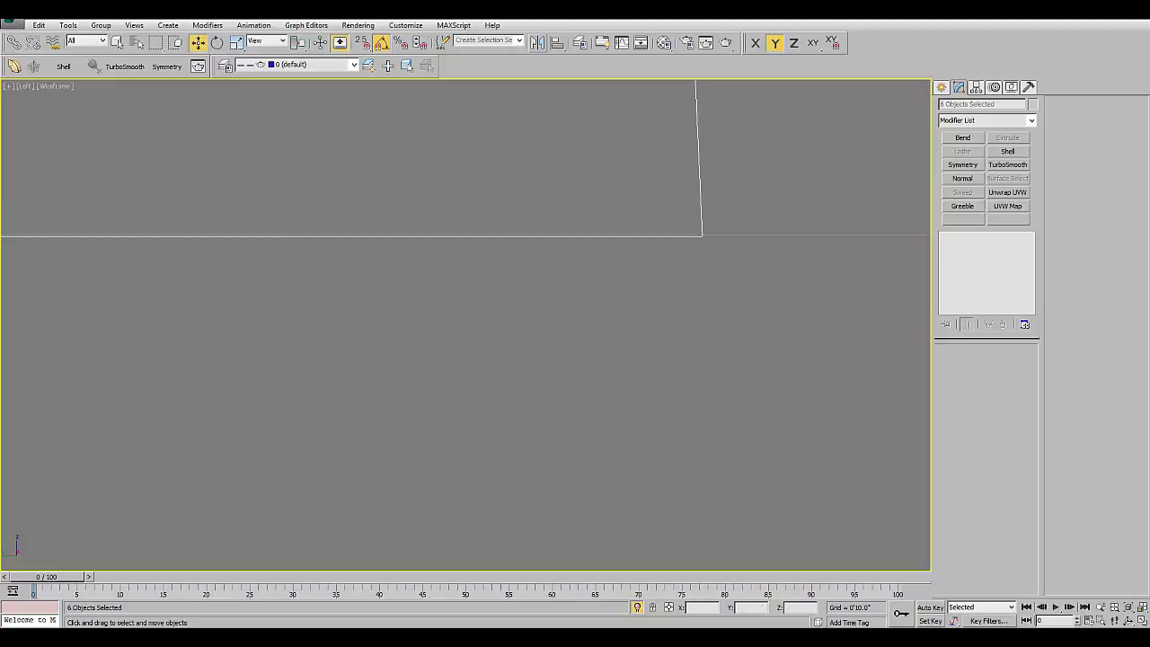
scroll(746, 377, "down", 5)
scroll(746, 377, "down", 5)
scroll(746, 377, "down", 5)
- Show the Perspective viewport maximized and shaded, and orbit around the panel
key("ctrl+d")
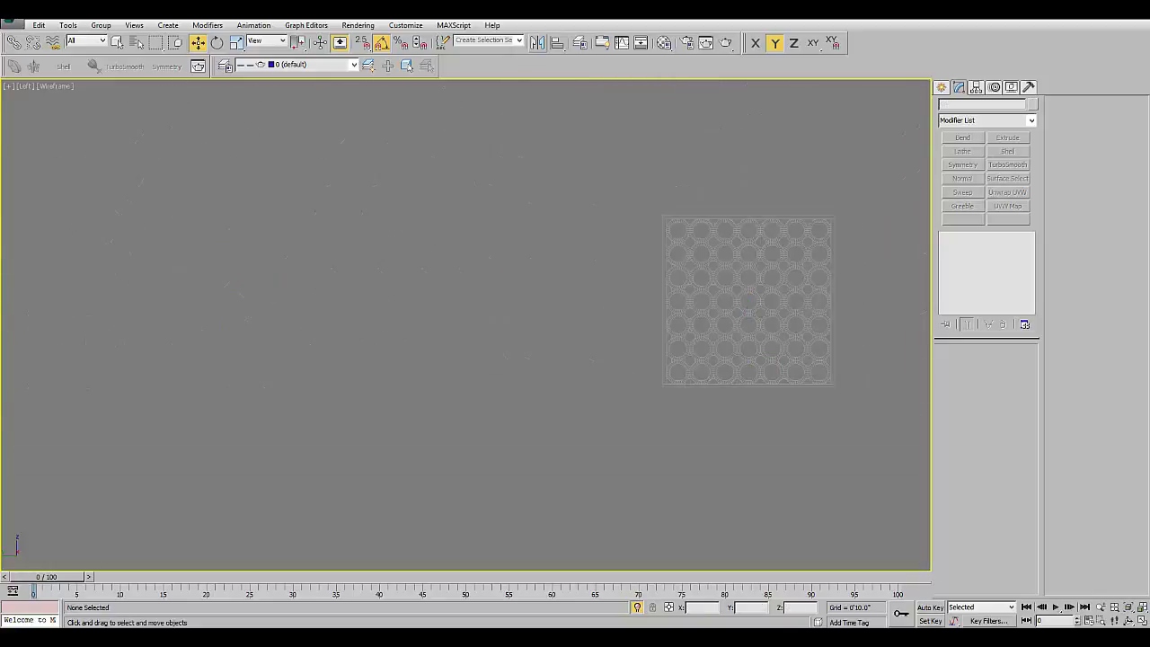
key("alt+w")
right_click(701, 449)
key("alt+w")
scroll(670, 359, "down", 3)
scroll(670, 360, "down", 3)
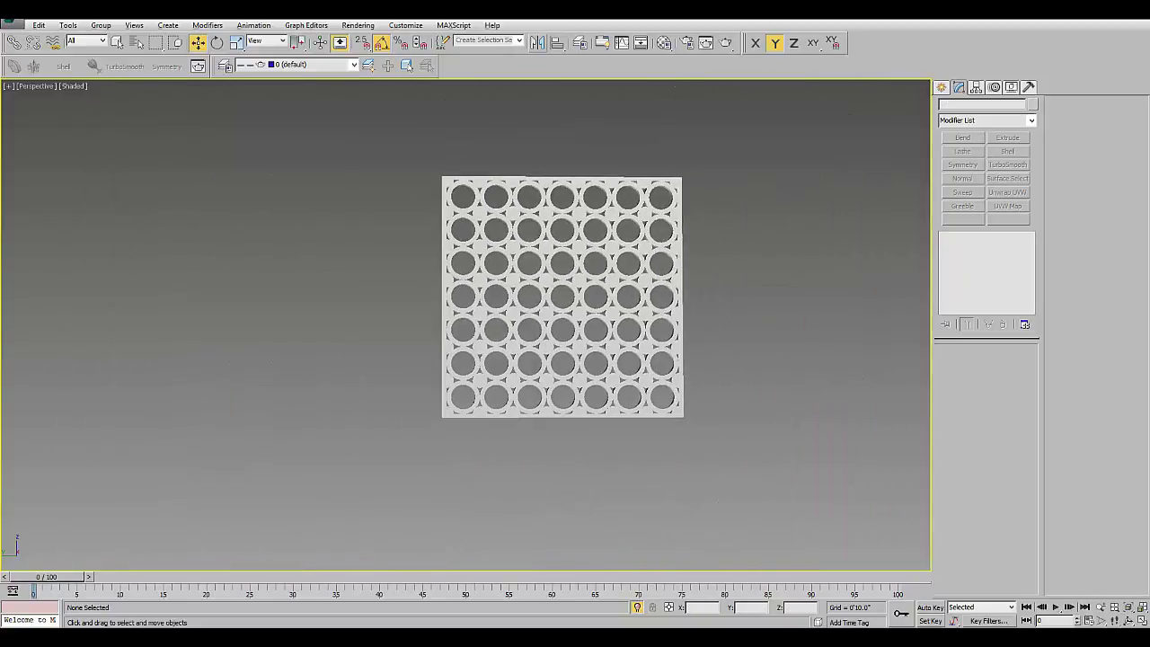
middle_click_drag(593, 324, 647, 323, "alt")
scroll(669, 360, "up", 6)
mouse_move(466, 323)
middle_mouse_down("alt")
mouse_move(503, 323)
mouse_move(377, 323)
mouse_move(575, 324)
mouse_move(476, 323)
middle_mouse_up("alt")
scroll(466, 324, "down", 3)
- Inspect the panel with Edged Faces (F4) on, framed and orbited, then return to plain shading
left_click(540, 269)
key("ctrl+d")
key("F4")
scroll(427, 342, "down", 3)
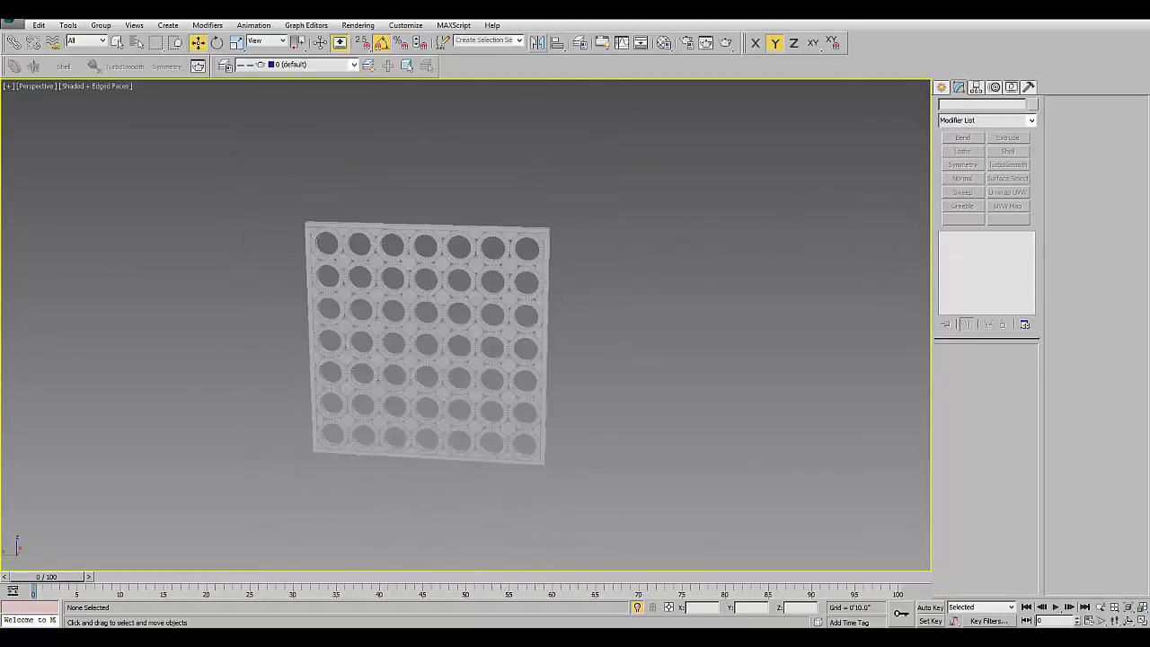
left_click_drag(257, 169, 672, 527)
key("z")
mouse_move(465, 315)
middle_mouse_down("alt")
mouse_move(503, 314)
mouse_move(431, 314)
mouse_move(548, 315)
mouse_move(404, 315)
mouse_move(603, 314)
mouse_move(423, 321)
mouse_move(540, 333)
mouse_move(489, 332)
middle_mouse_up("alt")
key("ctrl+d")
scroll(466, 324, "down", 2)
scroll(465, 315, "up", 2)
key("F4")
key("F4")
scroll(465, 315, "down", 3)
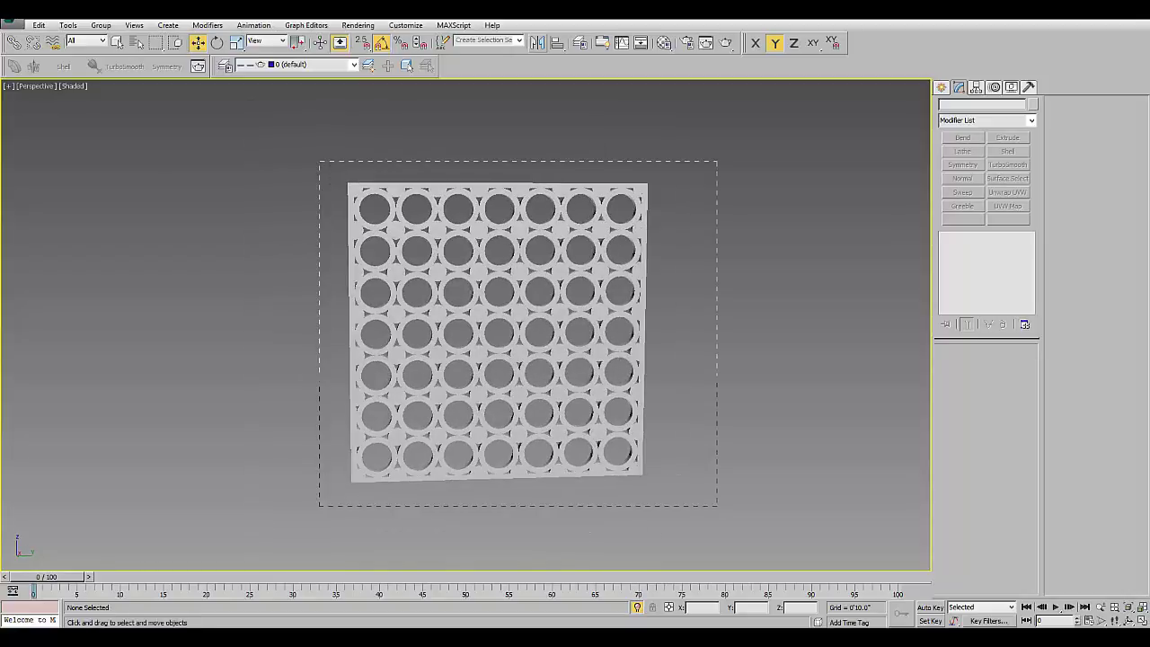
- Select all 114 panel pieces and check their 06 - Default material in the Material Editor
left_click_drag(319, 161, 717, 506)
left_click(664, 42)
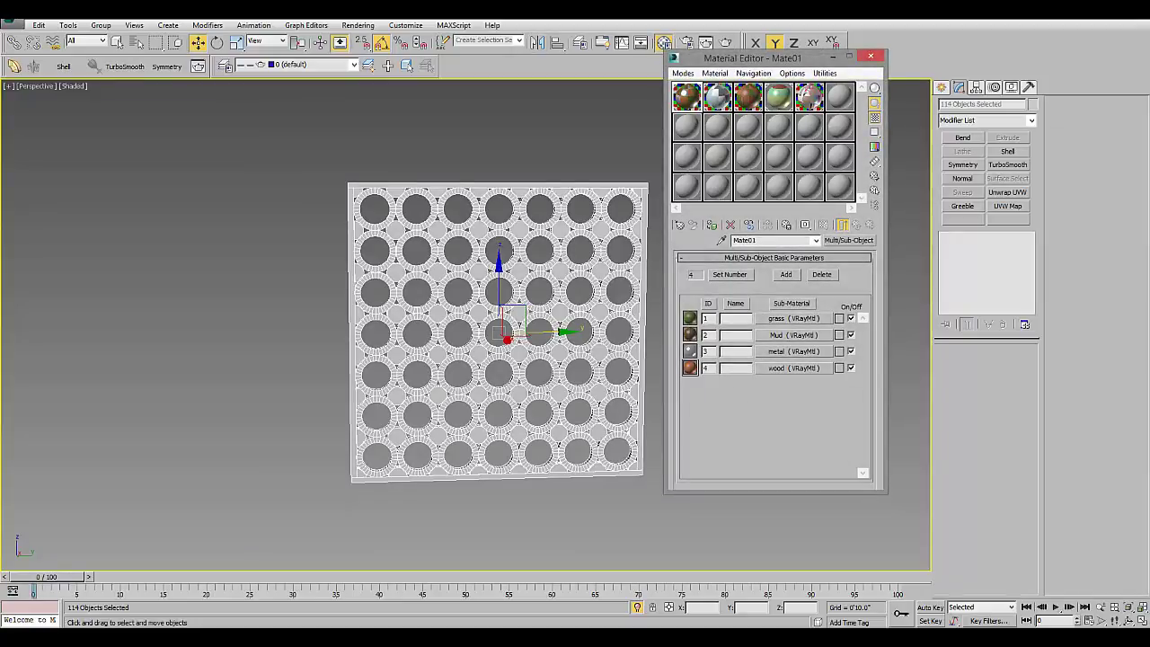
left_click(839, 96)
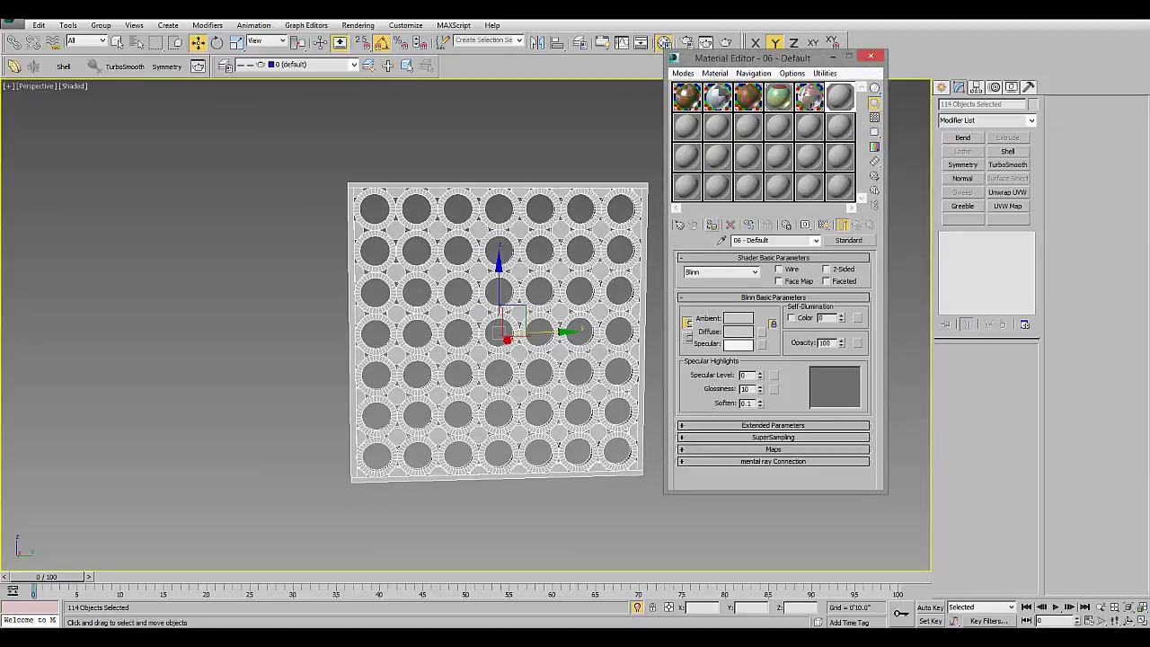
left_click(871, 56)
key("ctrl+d")
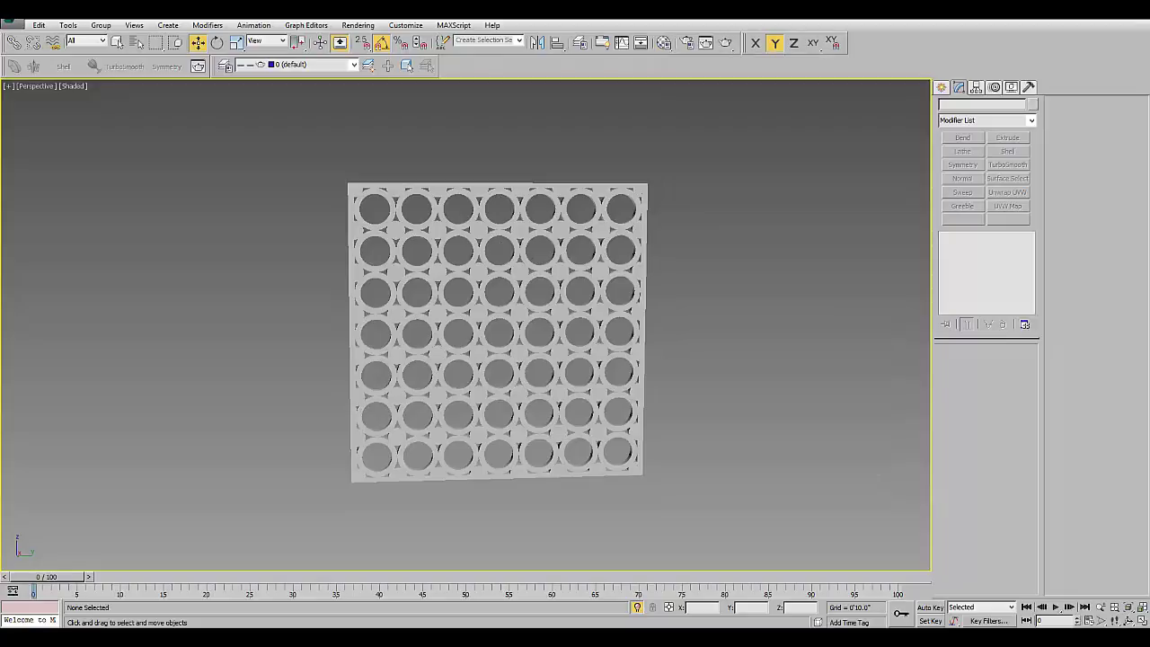
middle_click_drag(503, 332, 571, 332)
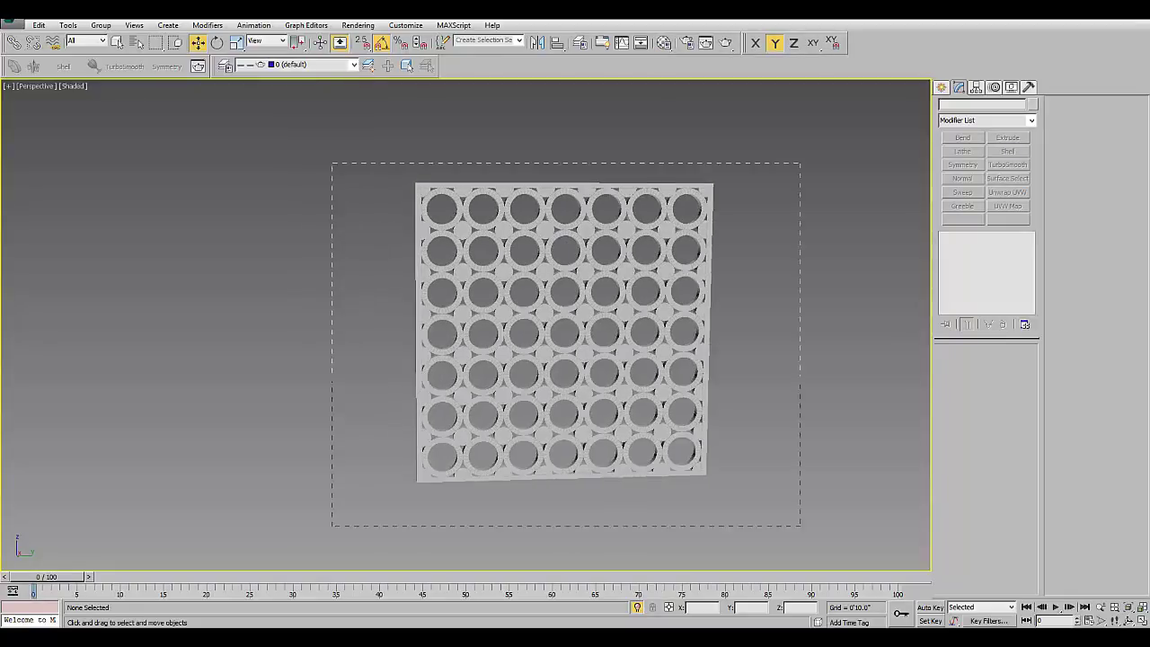
- Set the object colour of all 114 pieces to black and review the shaded panel
left_click_drag(332, 163, 801, 526)
left_click(1033, 105)
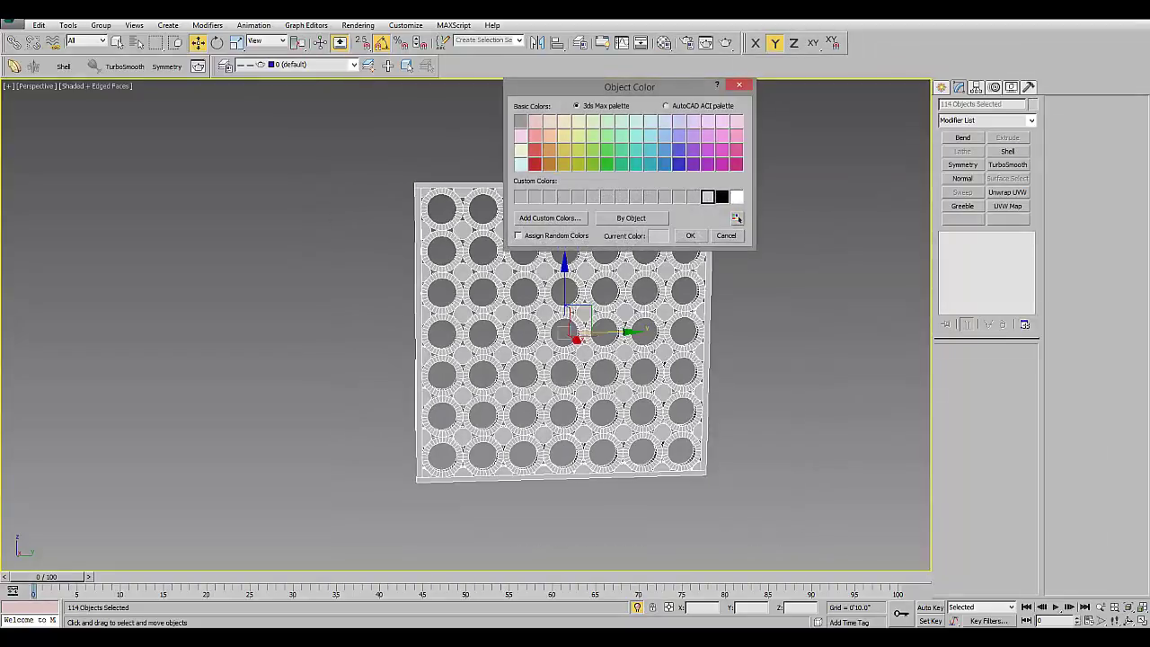
left_click(723, 197)
left_click(690, 236)
left_click(180, 359)
scroll(539, 315, "up", 3)
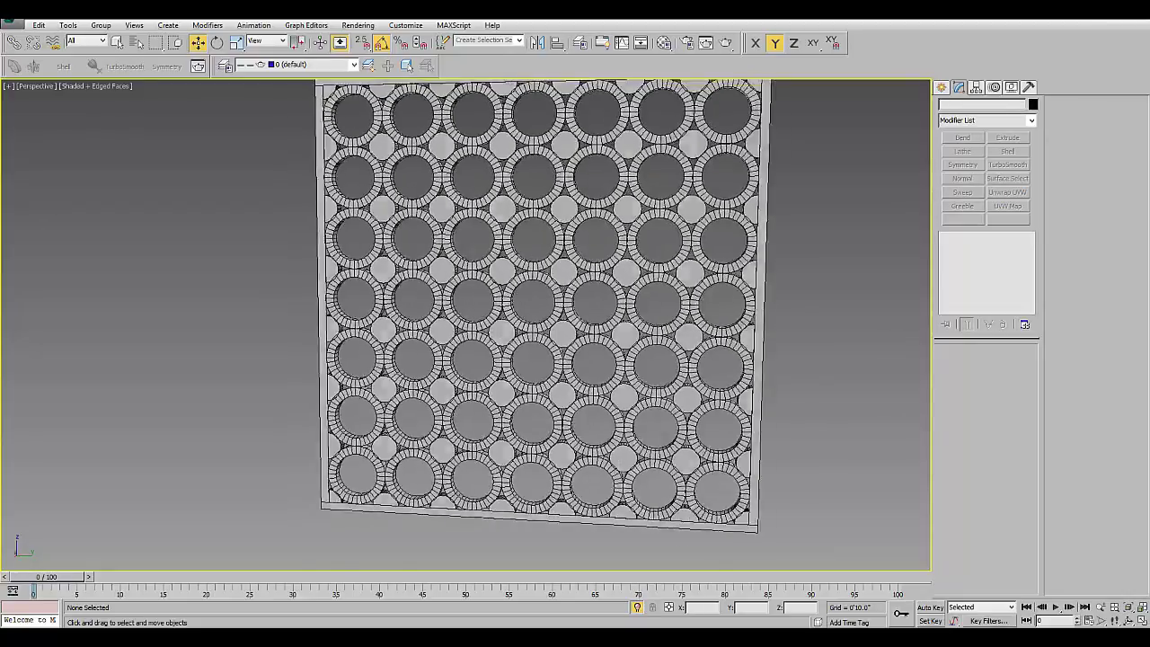
scroll(539, 315, "up", 3)
mouse_move(540, 315)
middle_mouse_down("alt")
mouse_move(521, 333)
mouse_move(440, 334)
middle_mouse_up("alt")
key("F4")
key("F4")
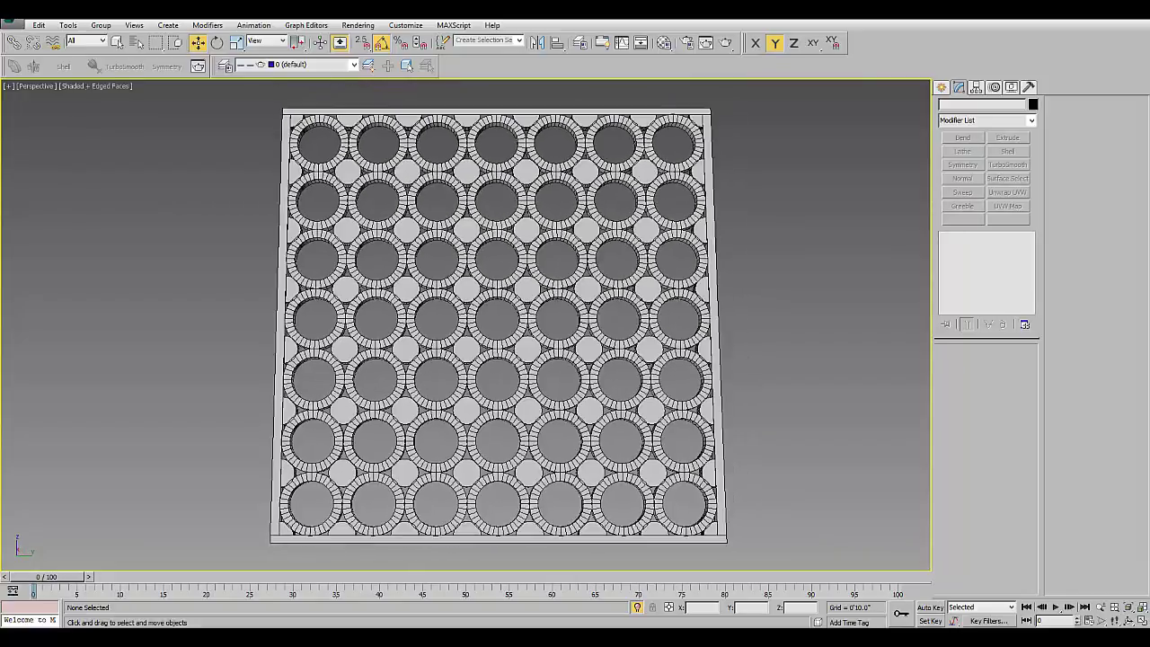
key("F4")
- Select everything in the four-view layout as Group013 and frame it in the Left, Top and Front views
key("alt+w")
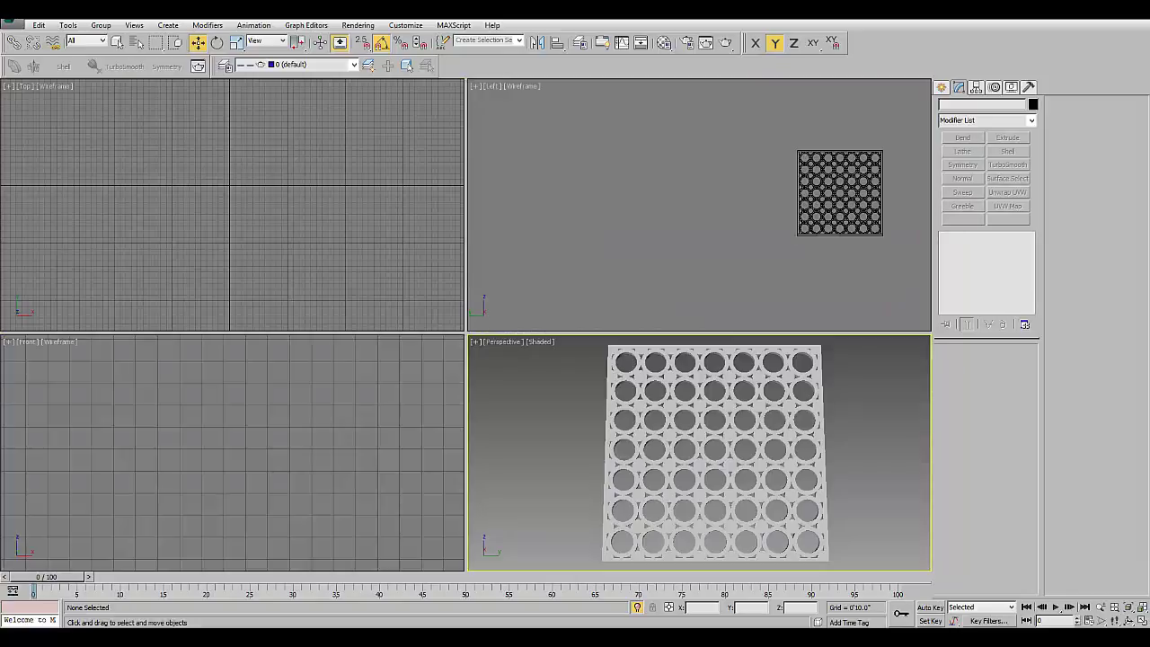
scroll(642, 396, "down", 5)
key("ctrl+a")
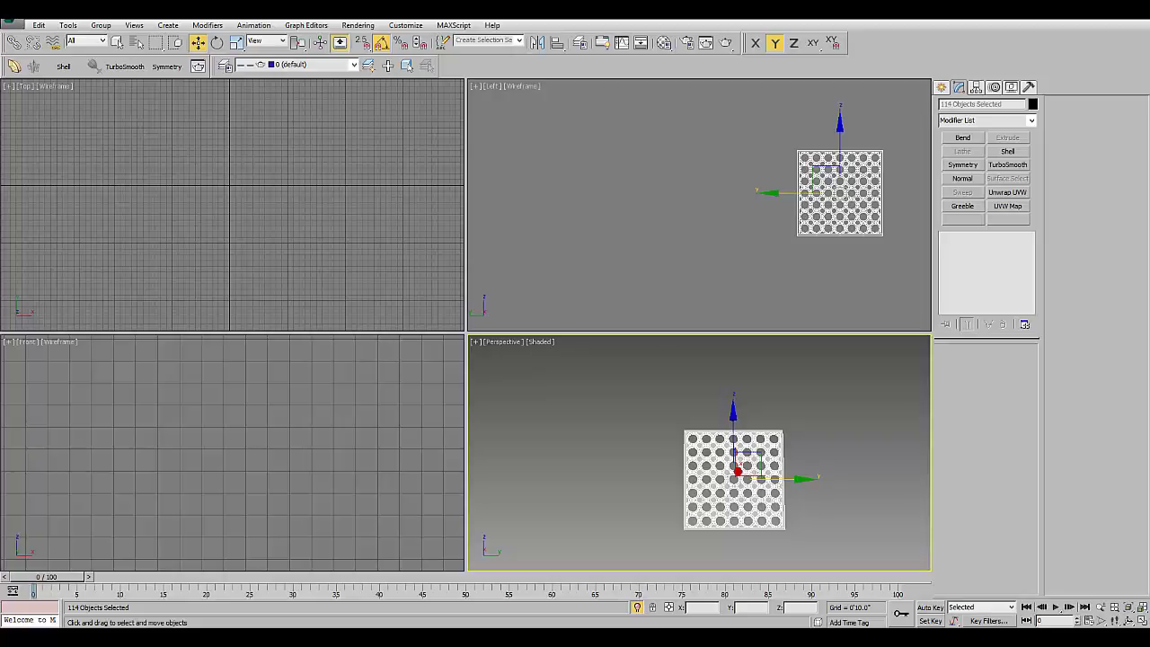
key("ctrl+g")
key("Return")
key("z")
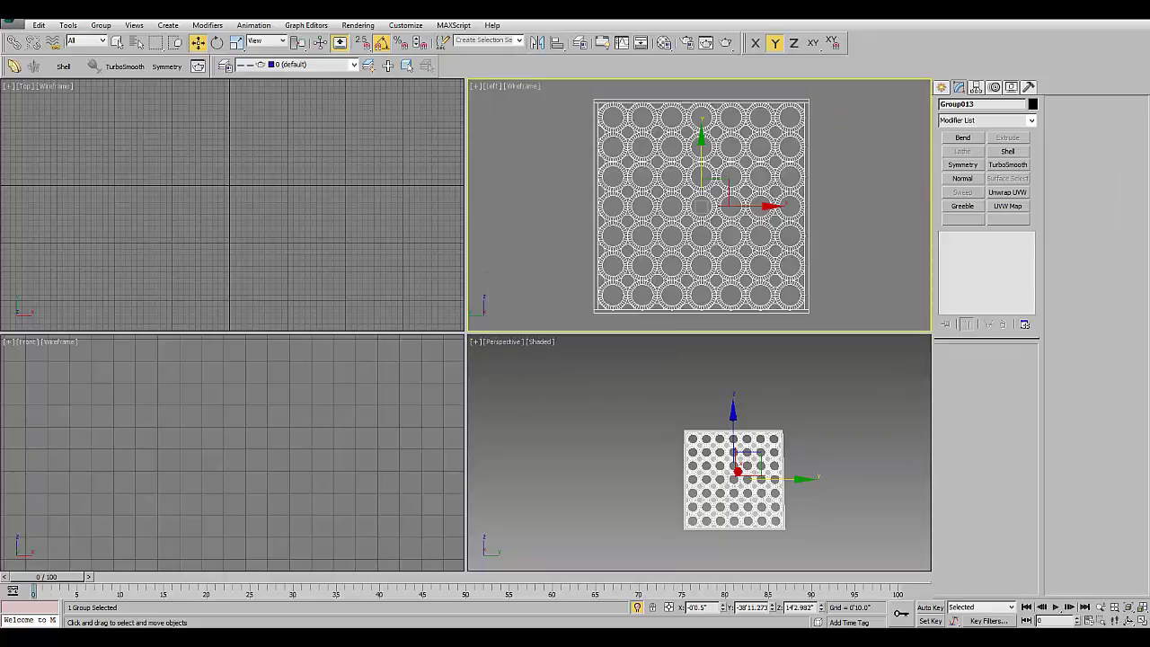
key("z")
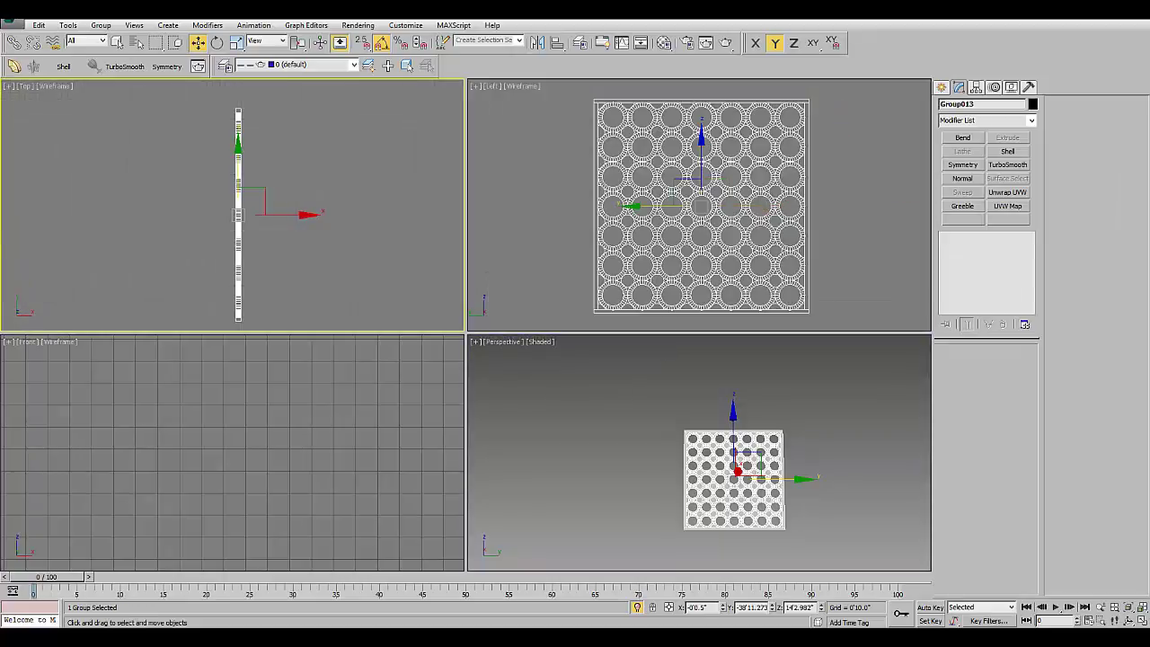
right_click(232, 454)
key("z")
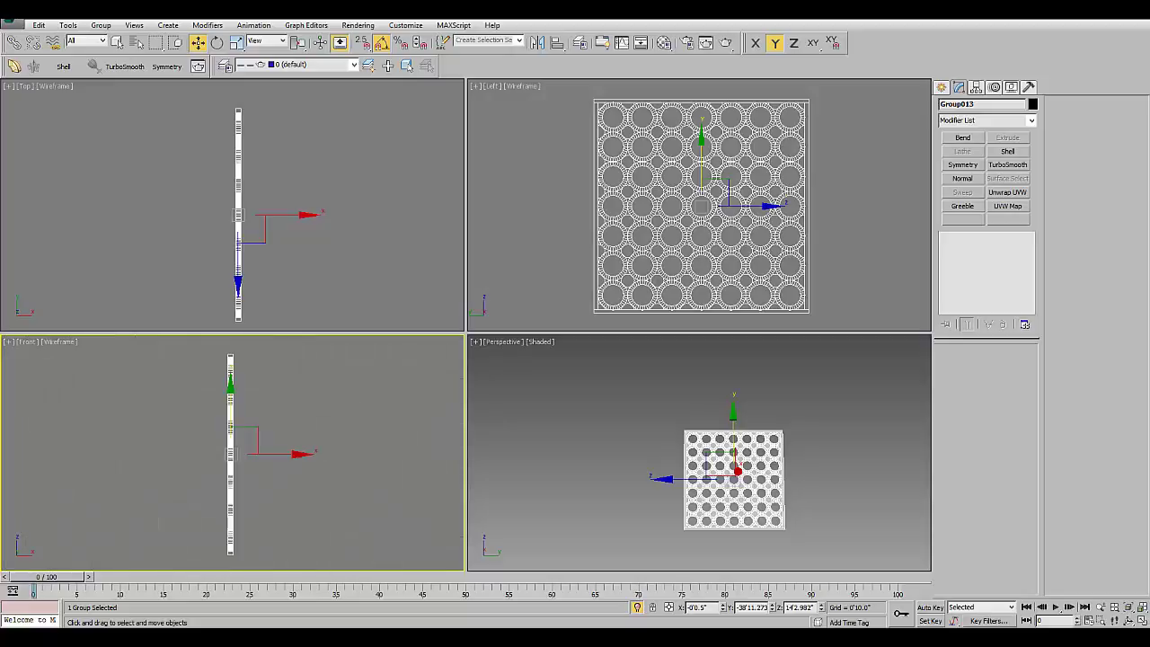
- Orbit the Perspective view around the panel, toggling edged-faces display on and off
left_click(854, 540)
scroll(762, 502, "up", 5)
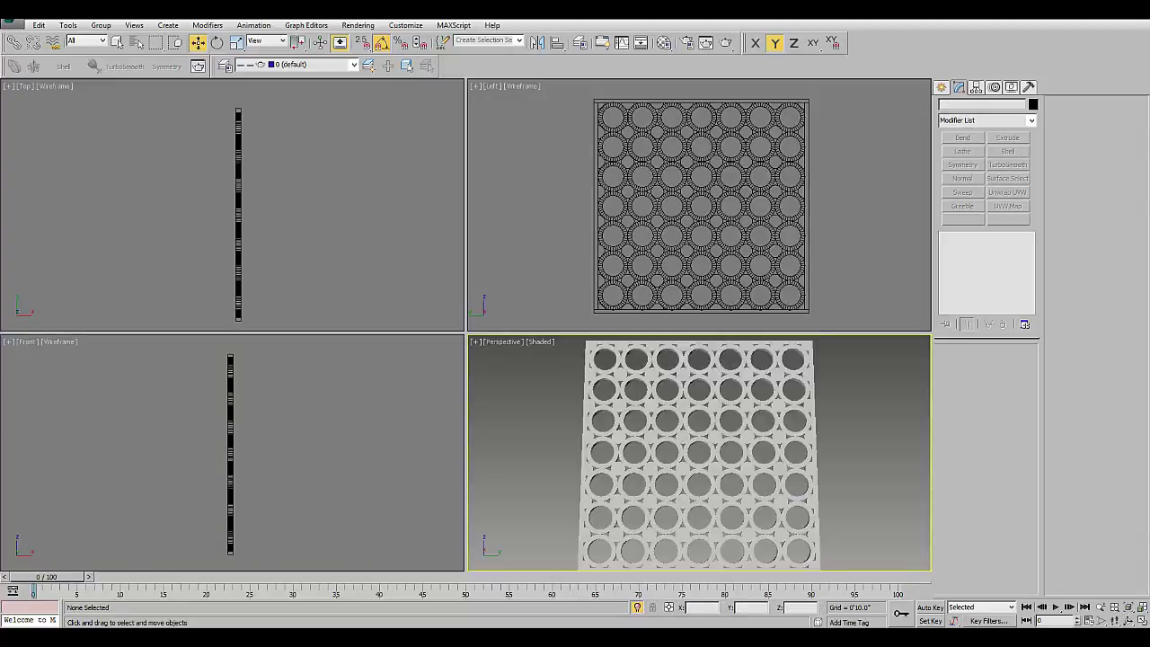
scroll(702, 459, "down", 5)
middle_click_drag(701, 459, 741, 450, "alt")
scroll(701, 458, "up", 3)
scroll(701, 458, "down", 1)
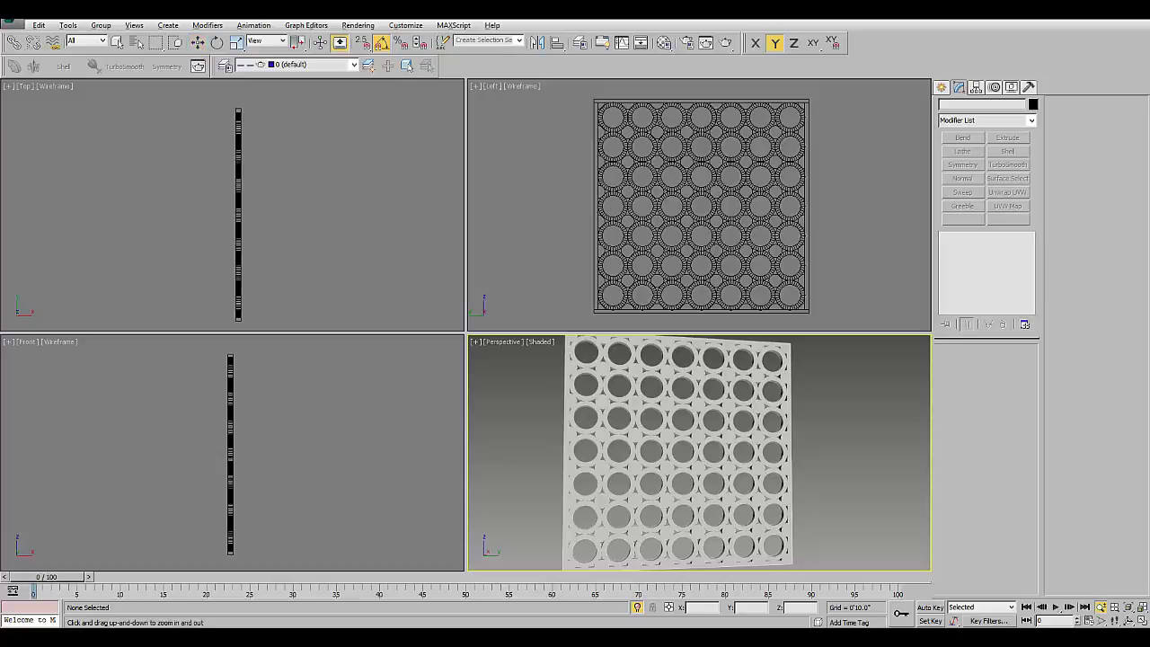
middle_click_drag(702, 454, 726, 454, "alt")
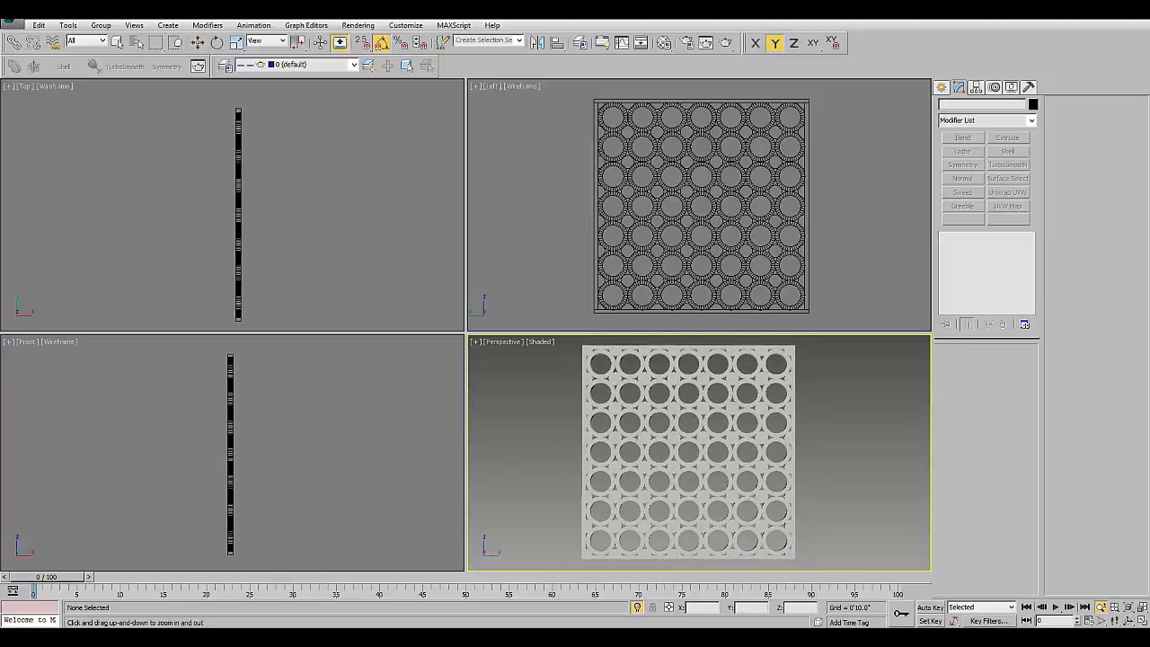
key("F4")
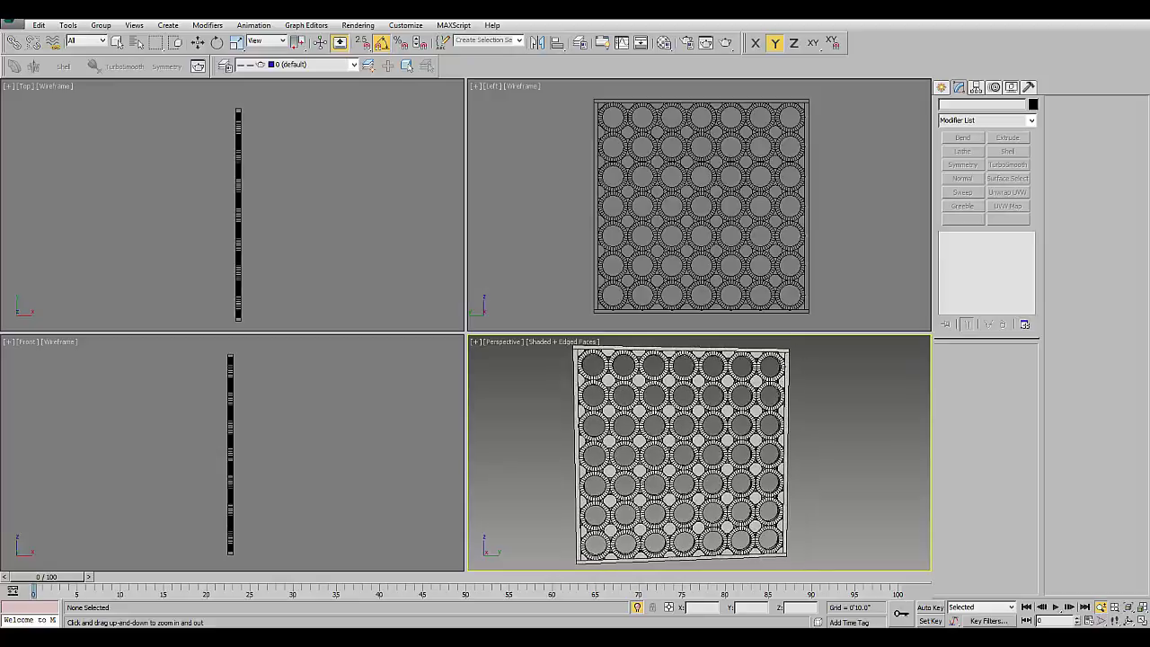
middle_click_drag(726, 454, 730, 452, "alt")
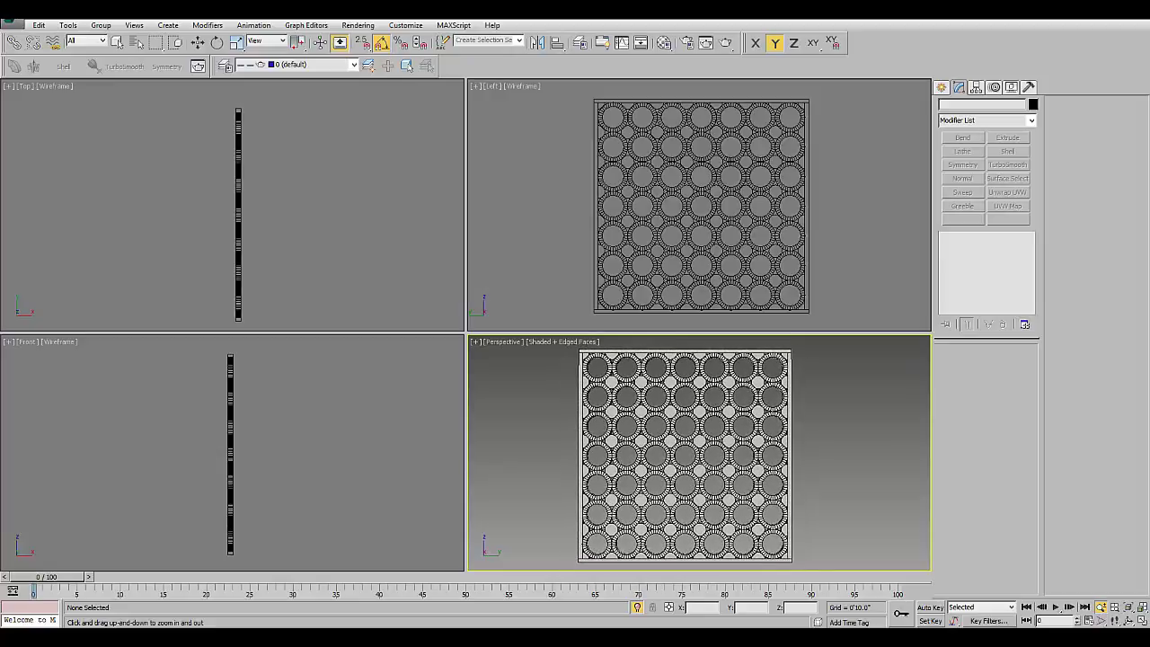
key("F4")
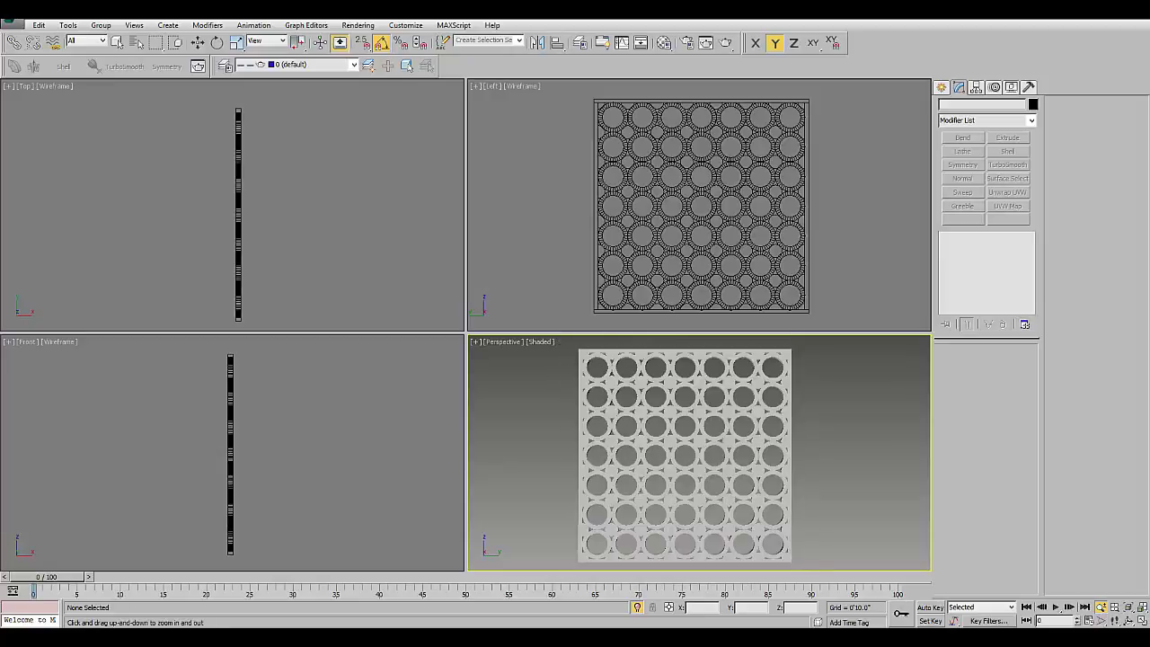